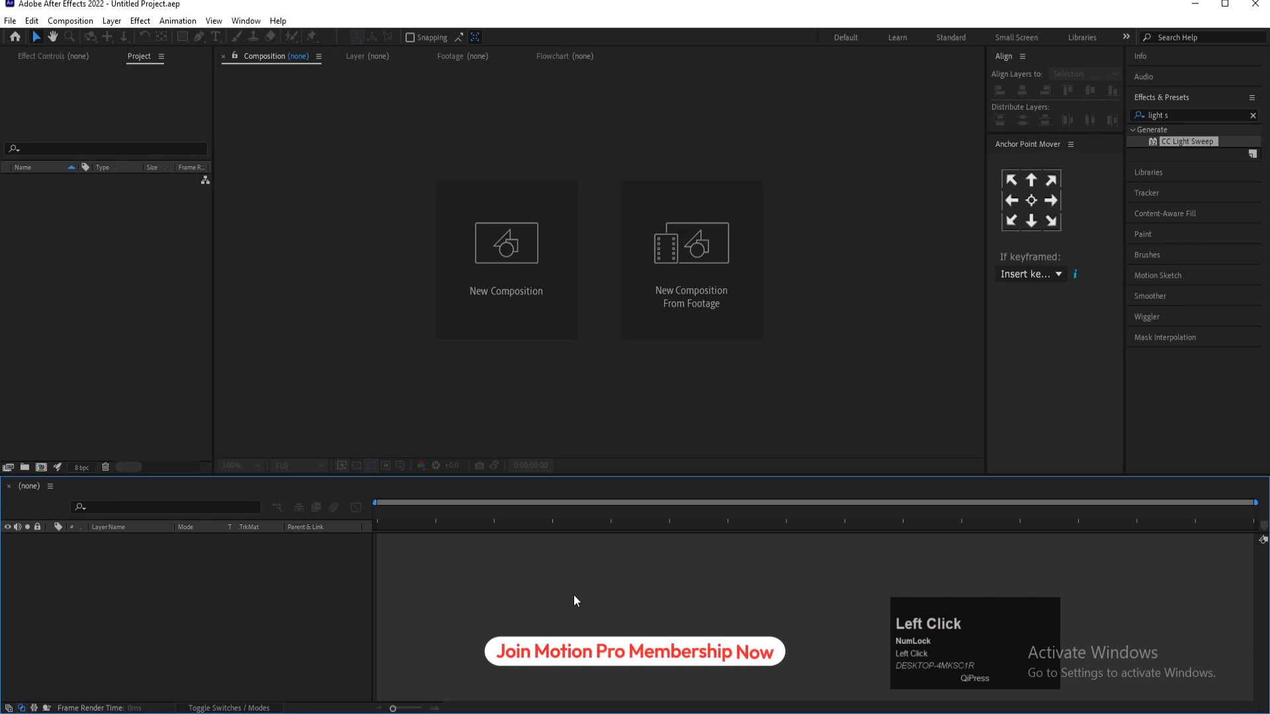
Create a new composition named "Main Animation" with a width of 1920 px and a height of 1080 px
left_click(483, 233)
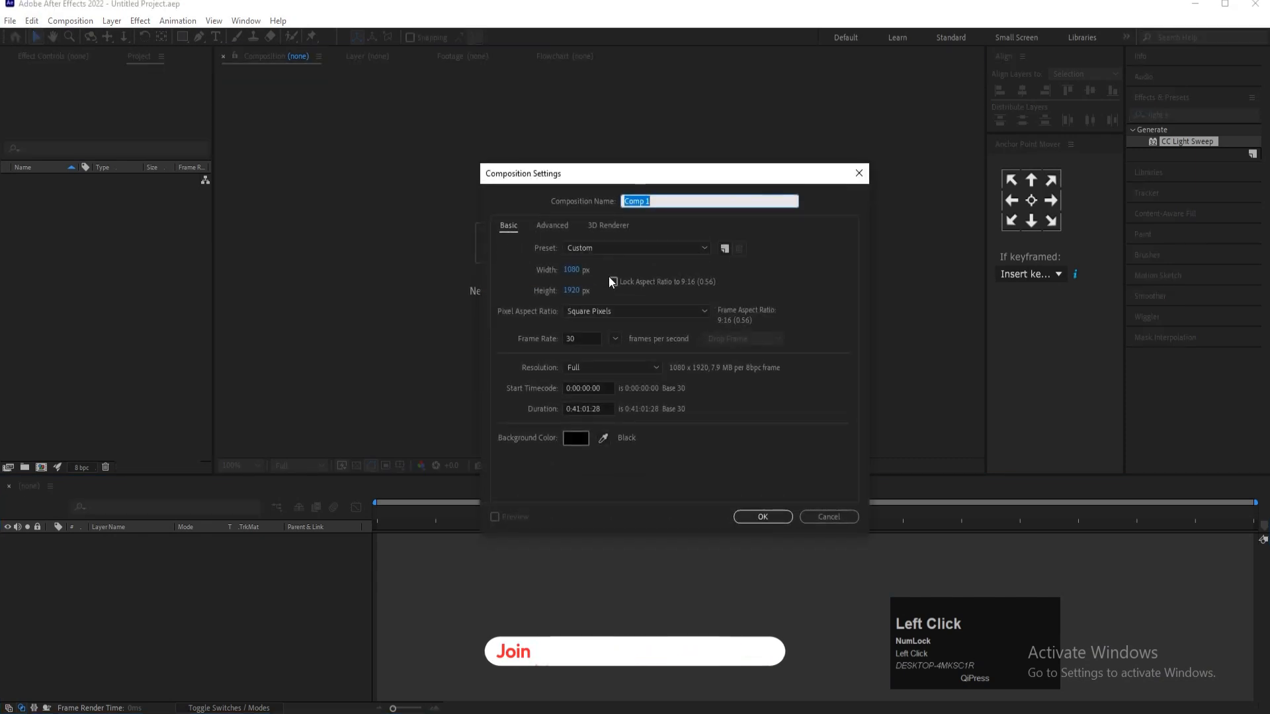
type("Mai")
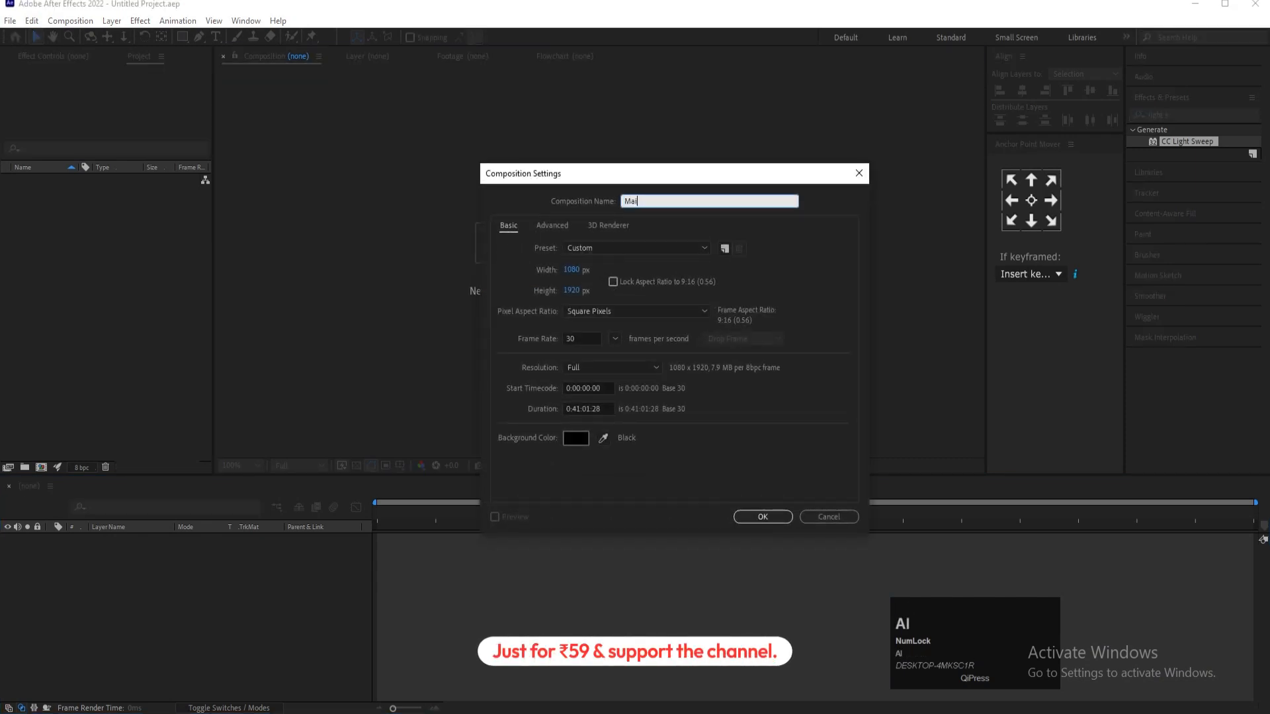
type("n Animation")
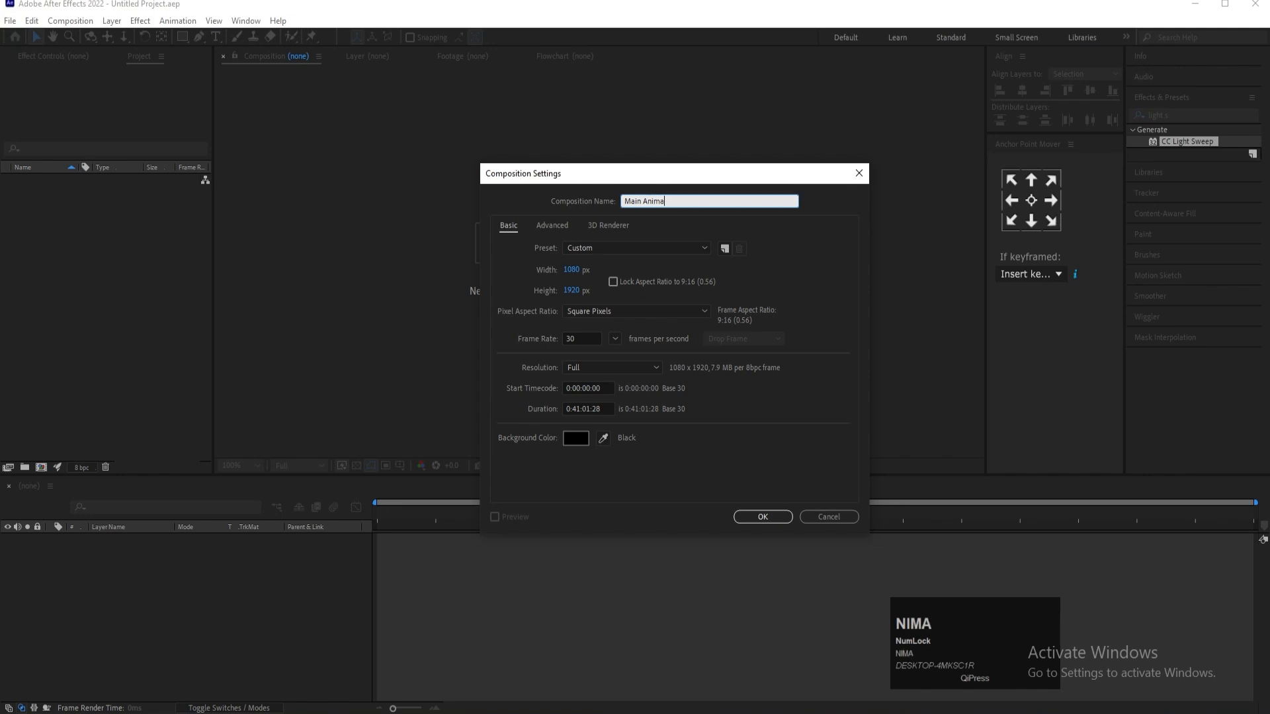
left_click(573, 270)
type("1920")
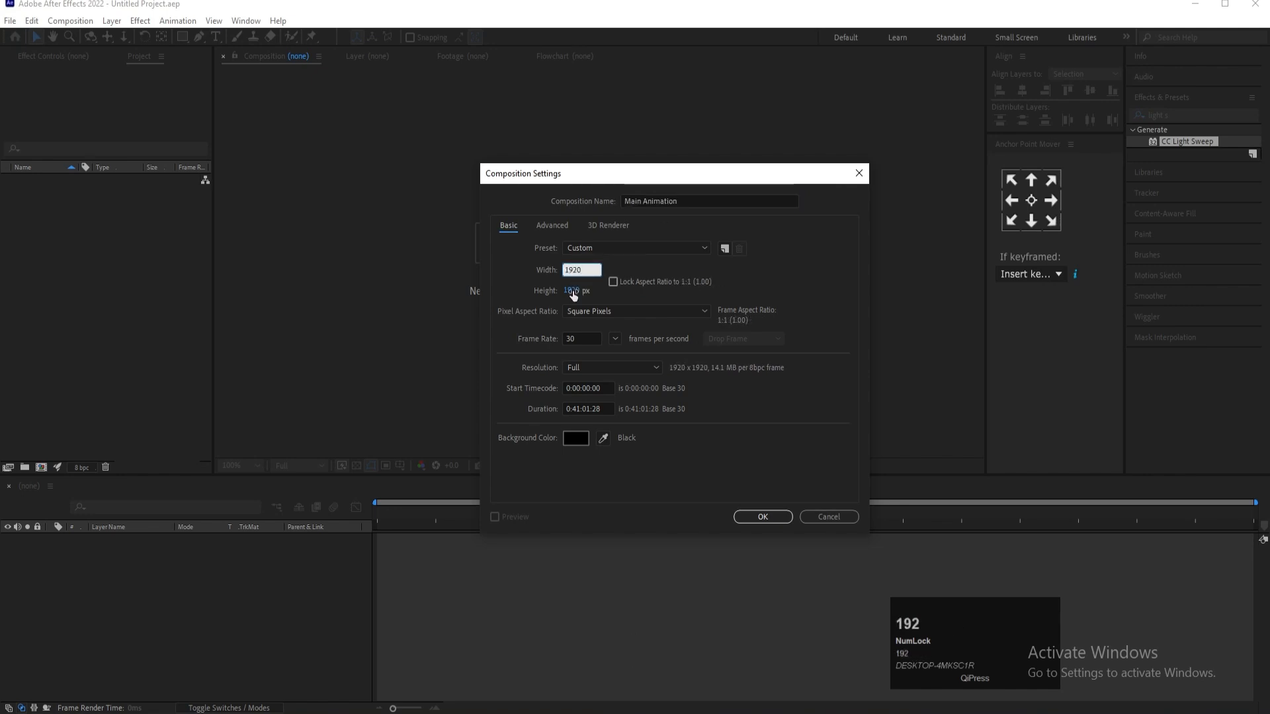
left_click(573, 292)
type("1080")
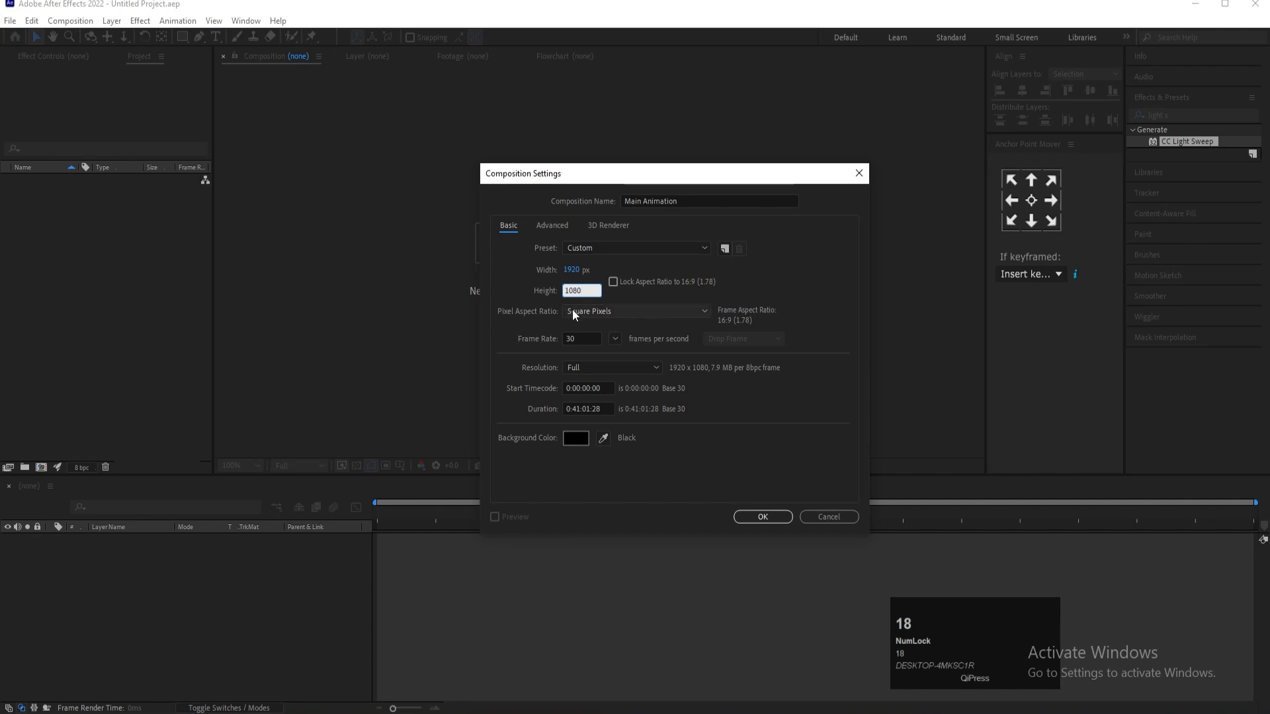
Set the composition's duration to 0:01:01:28 and its background color to white (FFFFFF), and confirm the settings
left_click(579, 408)
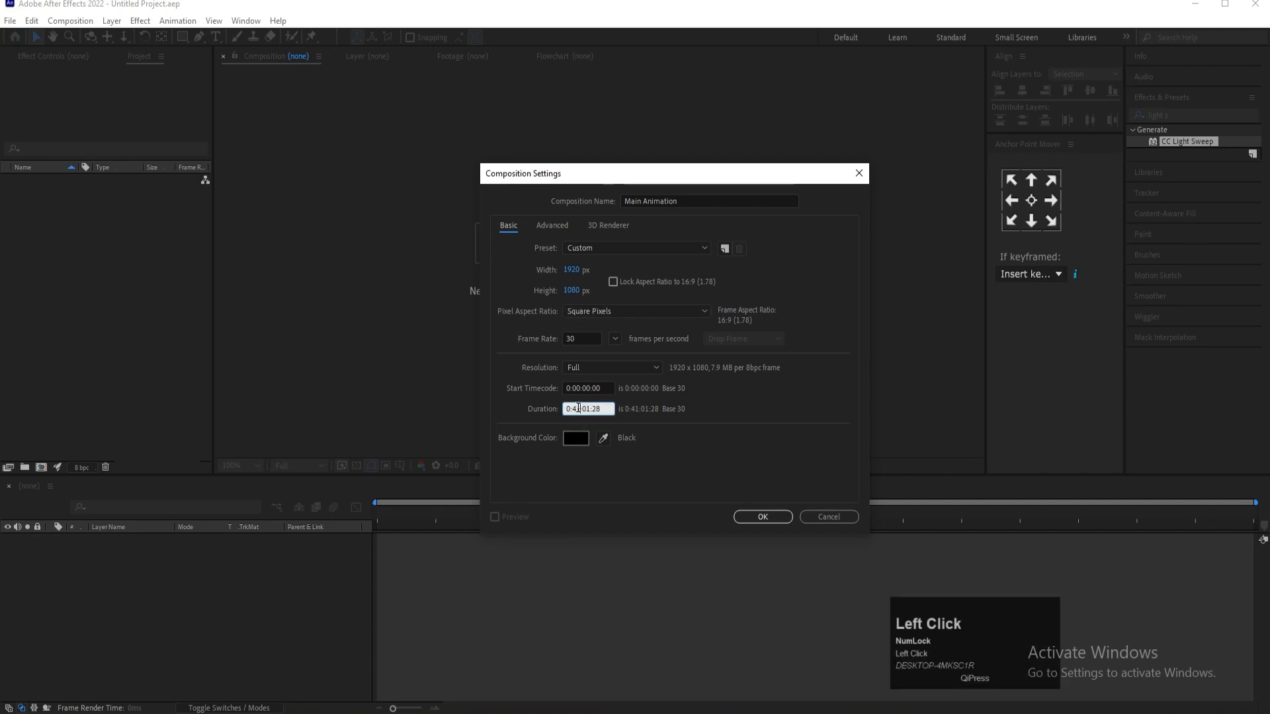
key("Right")
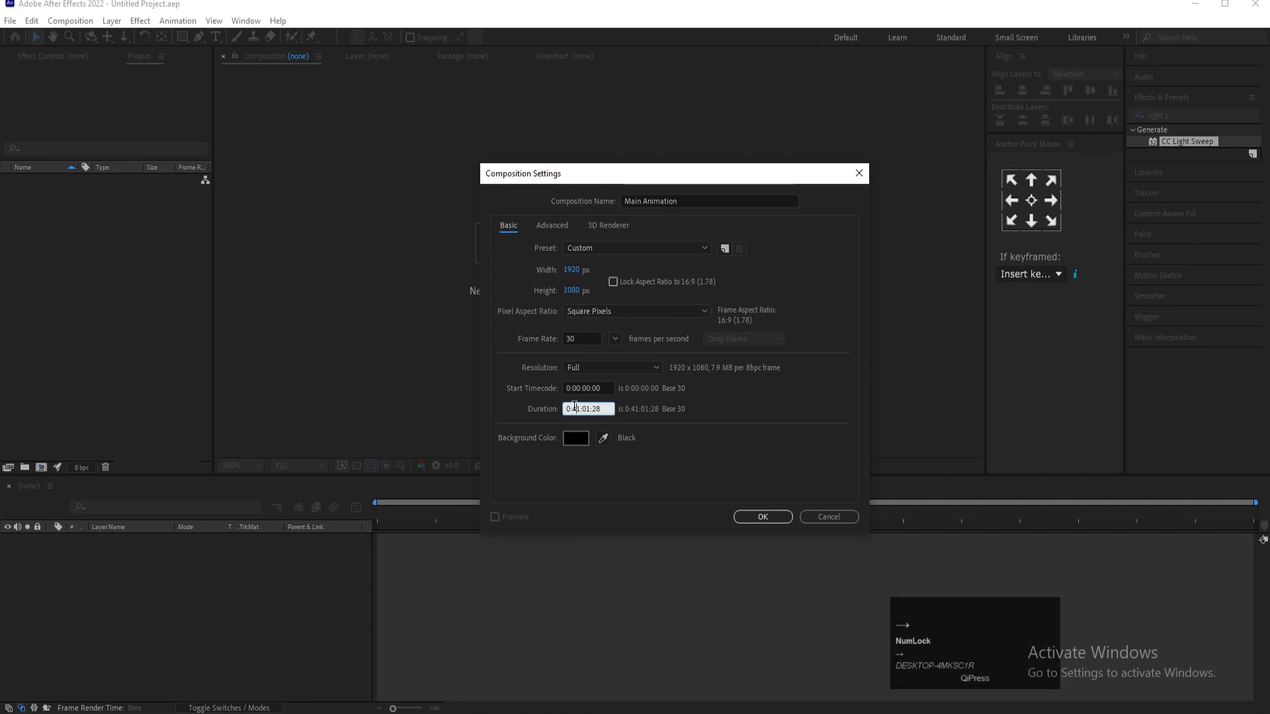
left_click(613, 473)
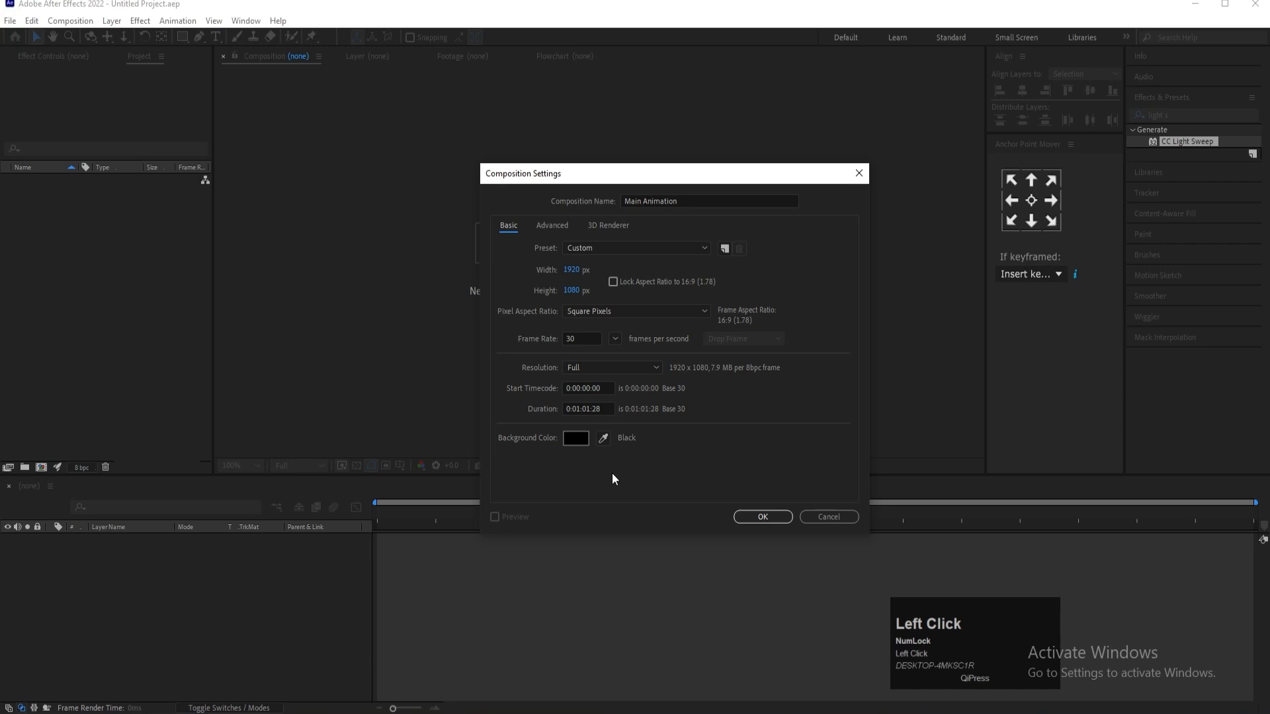
left_click(572, 439)
left_click_drag(291, 476, 211, 434)
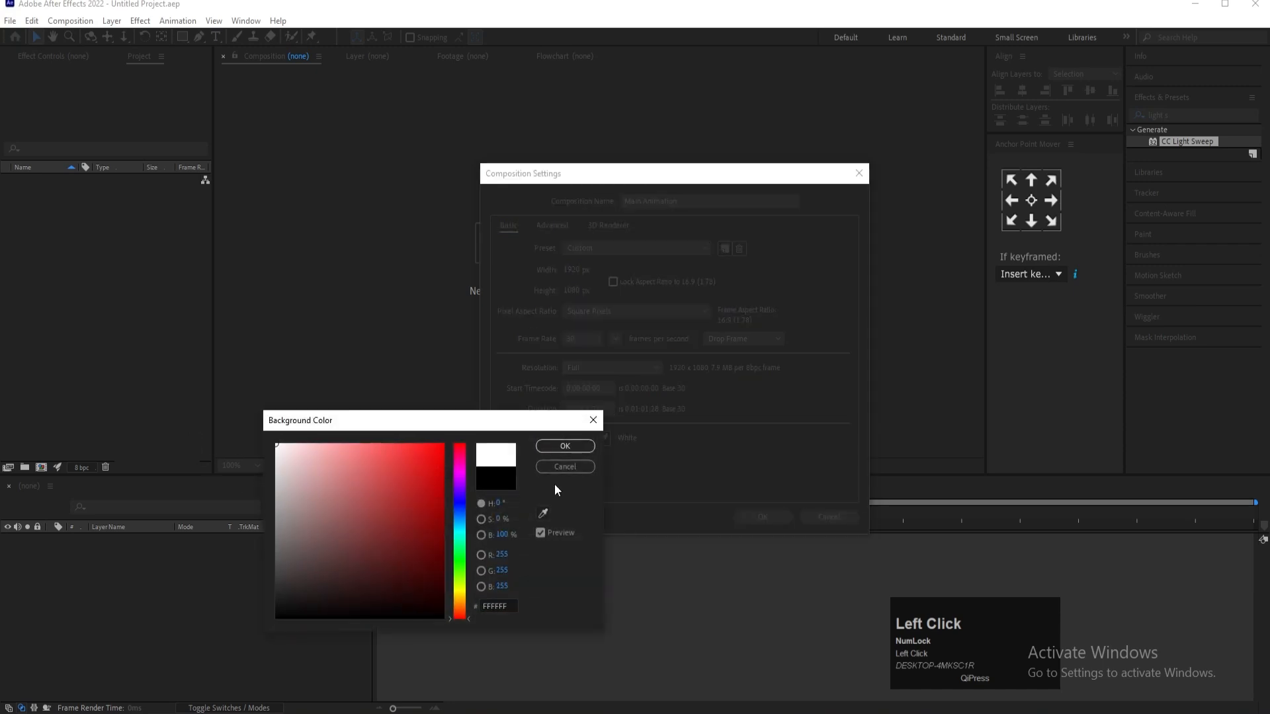
left_click(564, 447)
left_click(761, 517)
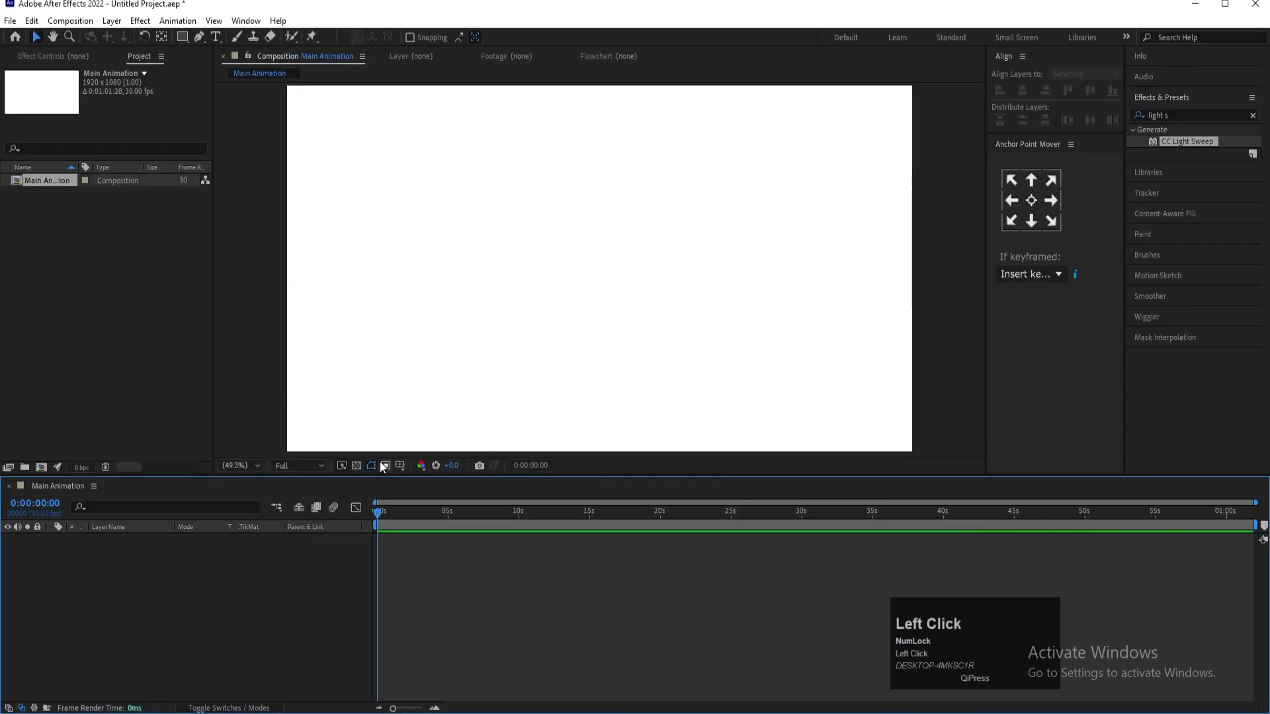
Show the Title/Action Safe guides and add a text layer reading "Motion" in the composition
left_click(402, 466)
left_click(435, 481)
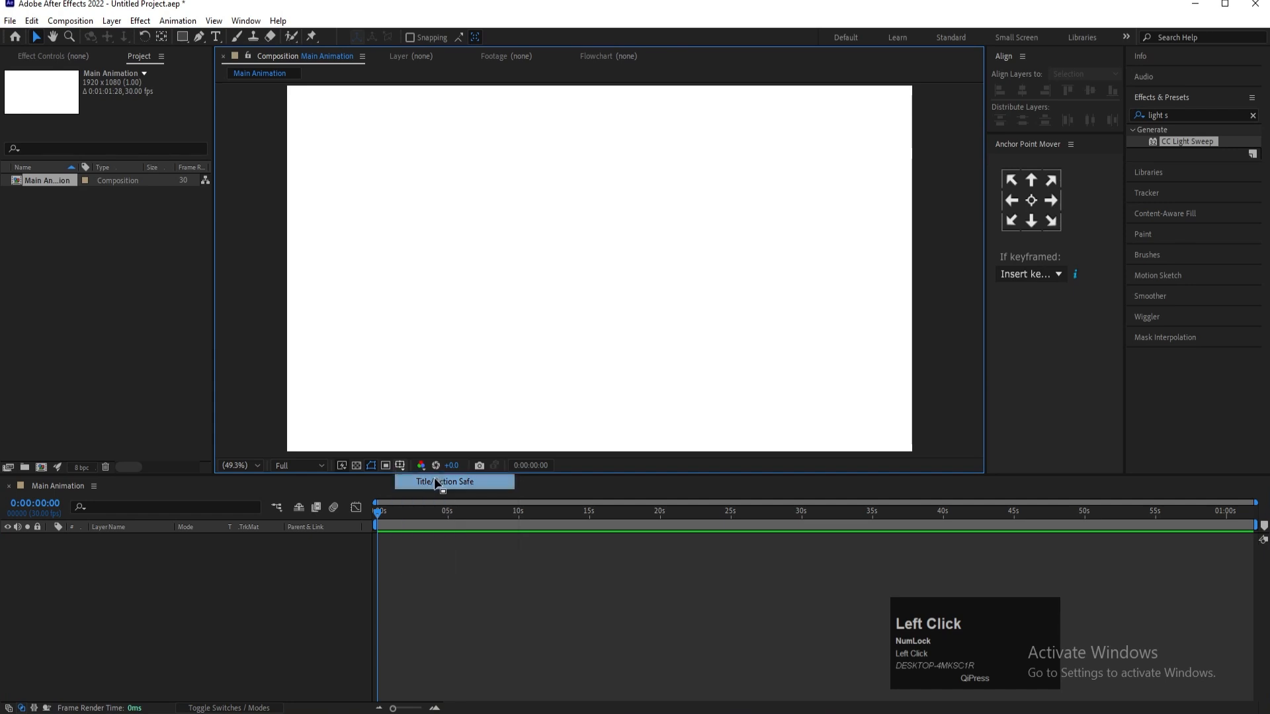
left_click(215, 37)
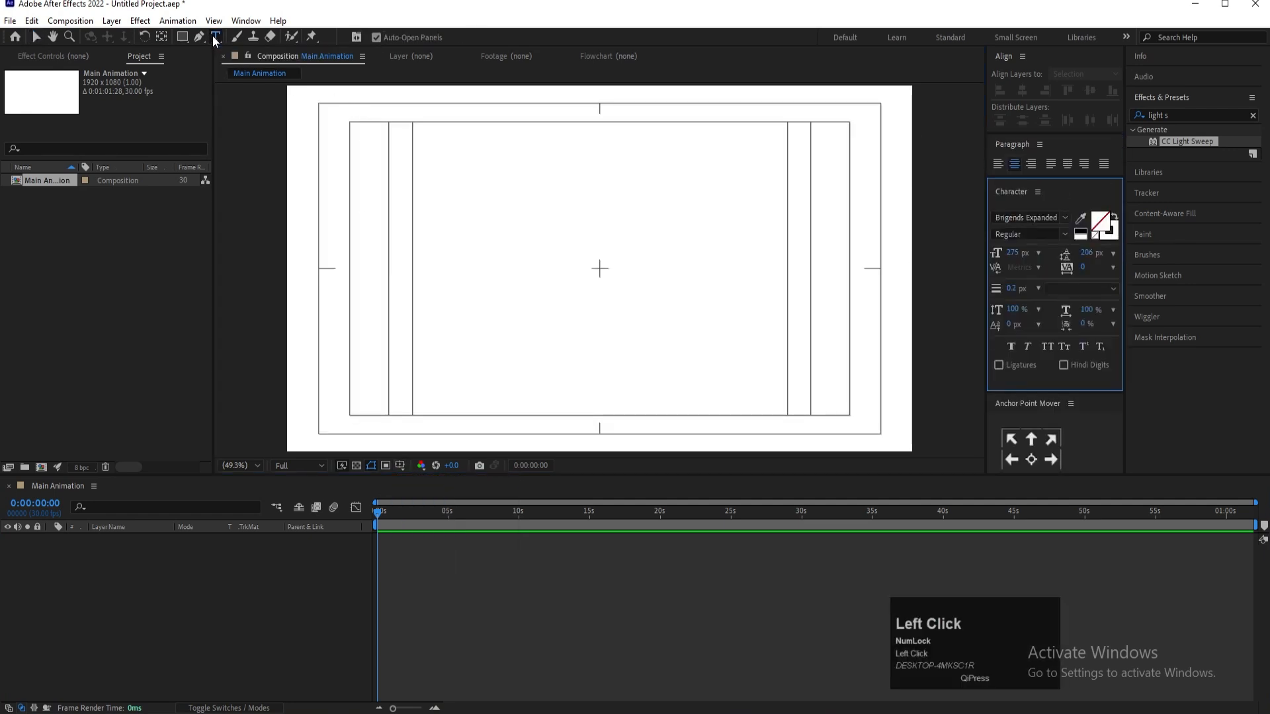
left_click(570, 297)
type("Motion")
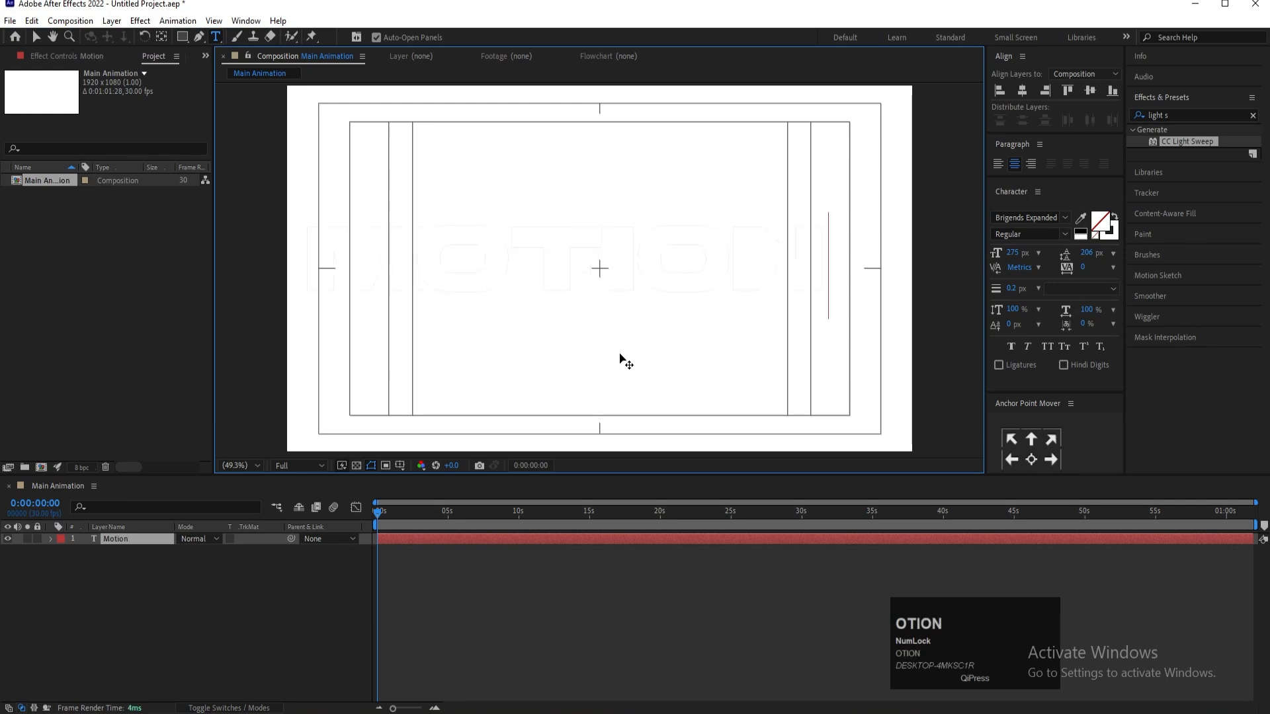
Give the whole Motion text a black fill without a stroke and set its font size to 100 px
key("ctrl+a")
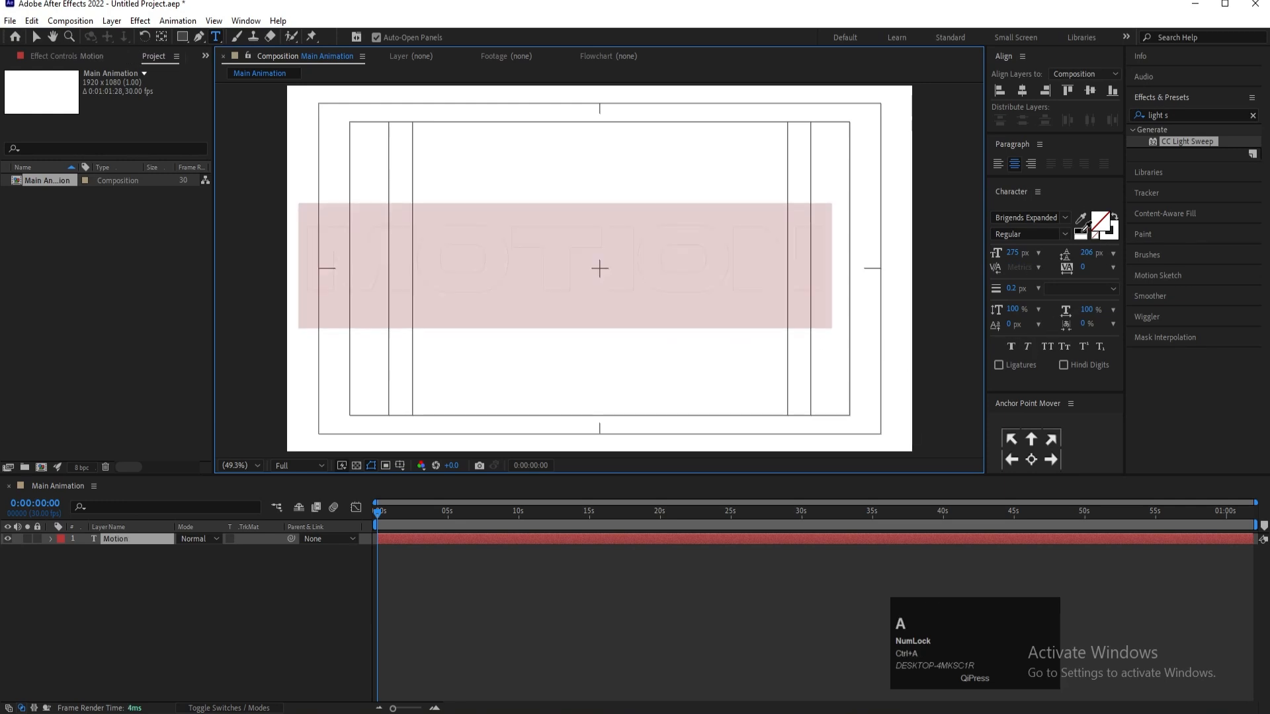
left_click(1104, 232)
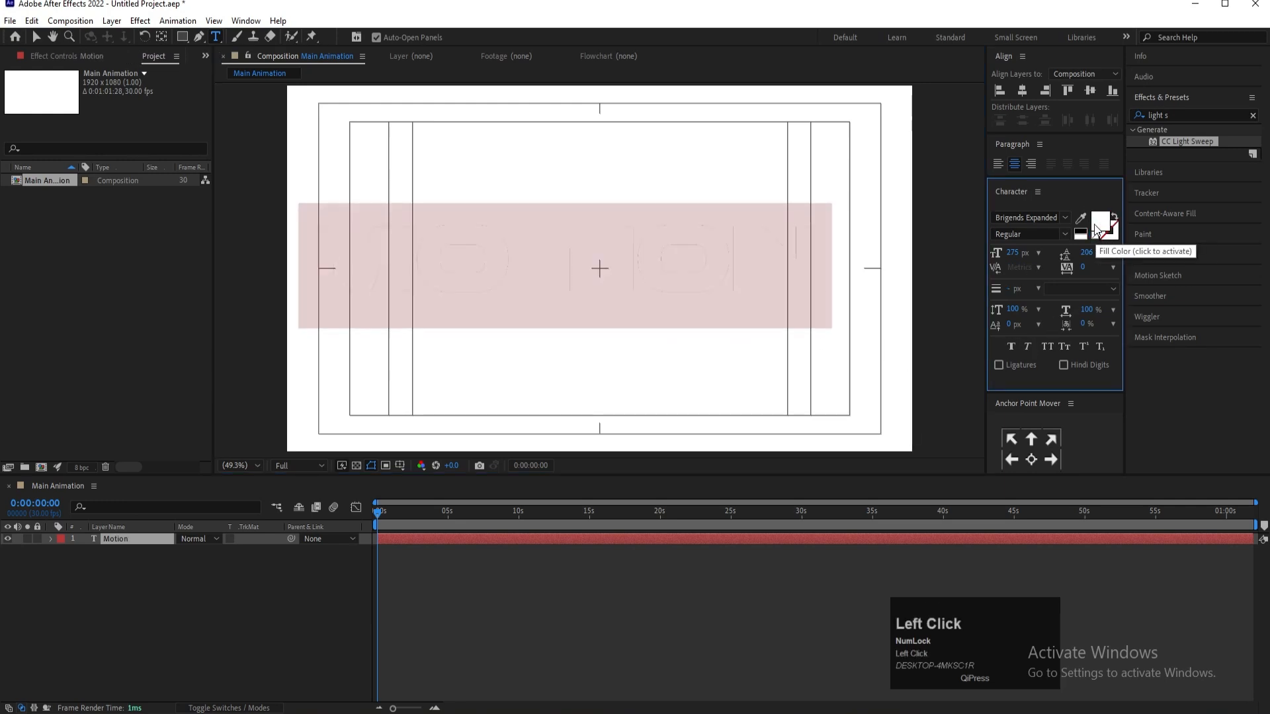
left_click(1080, 234)
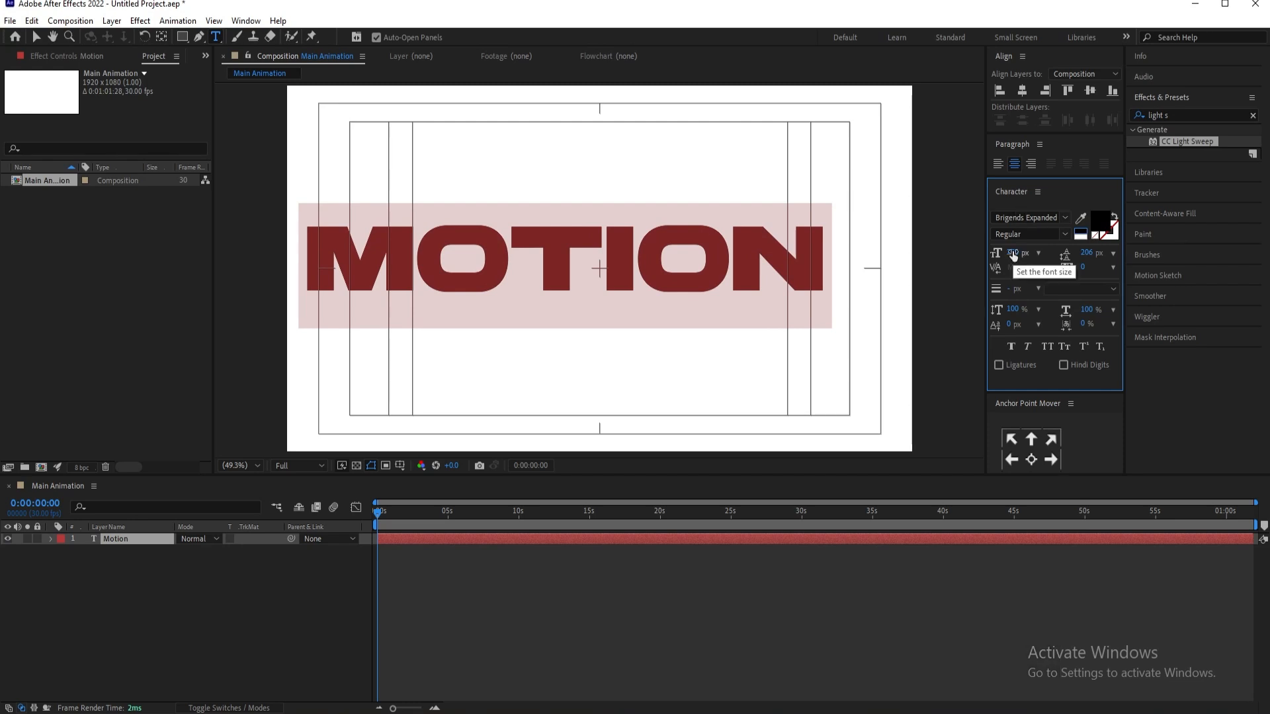
left_click_drag(1013, 255, 895, 251)
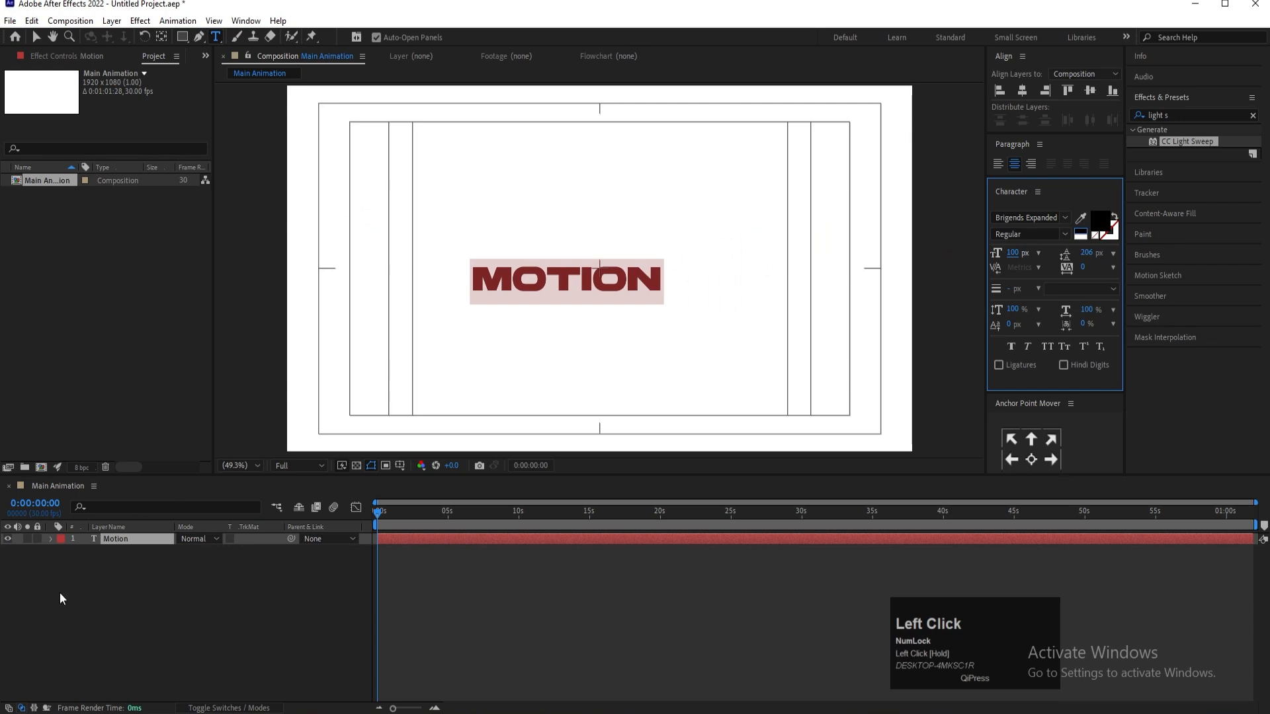
left_click(93, 624)
Center the Motion text's anchor point and align the layer horizontally and vertically to the center of the composition
left_click(114, 538)
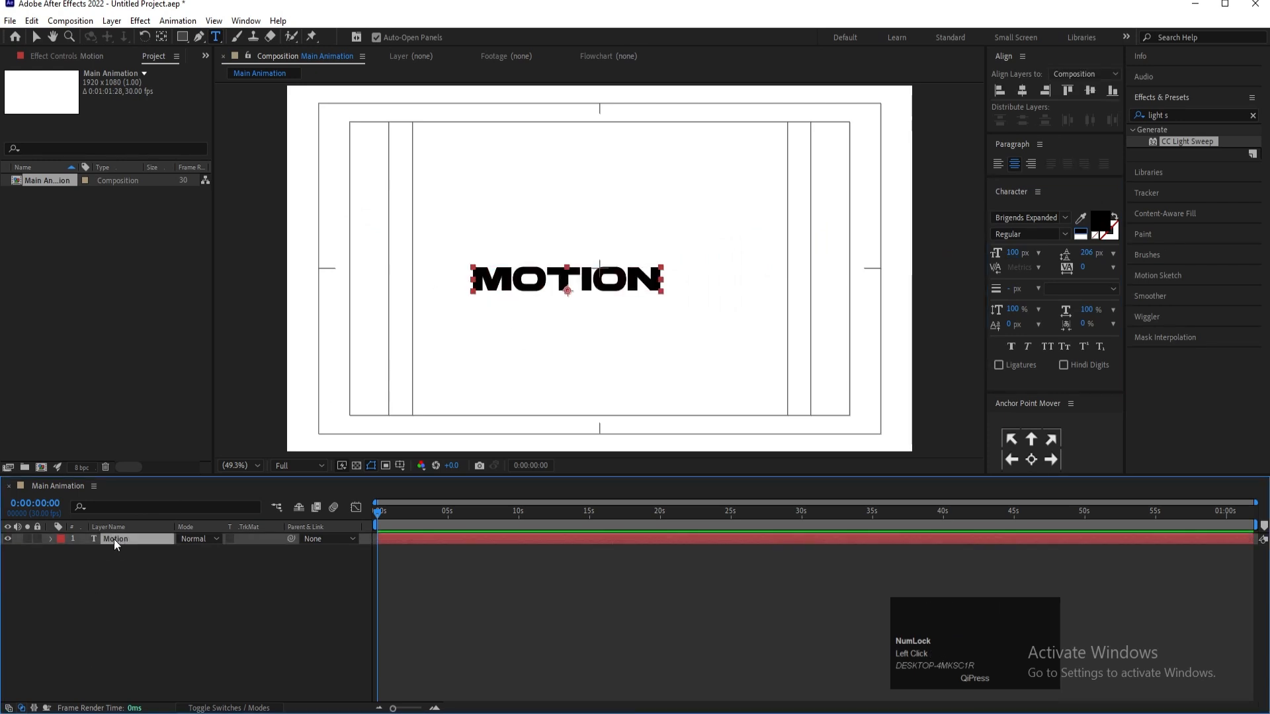
key("ctrl+alt+Home")
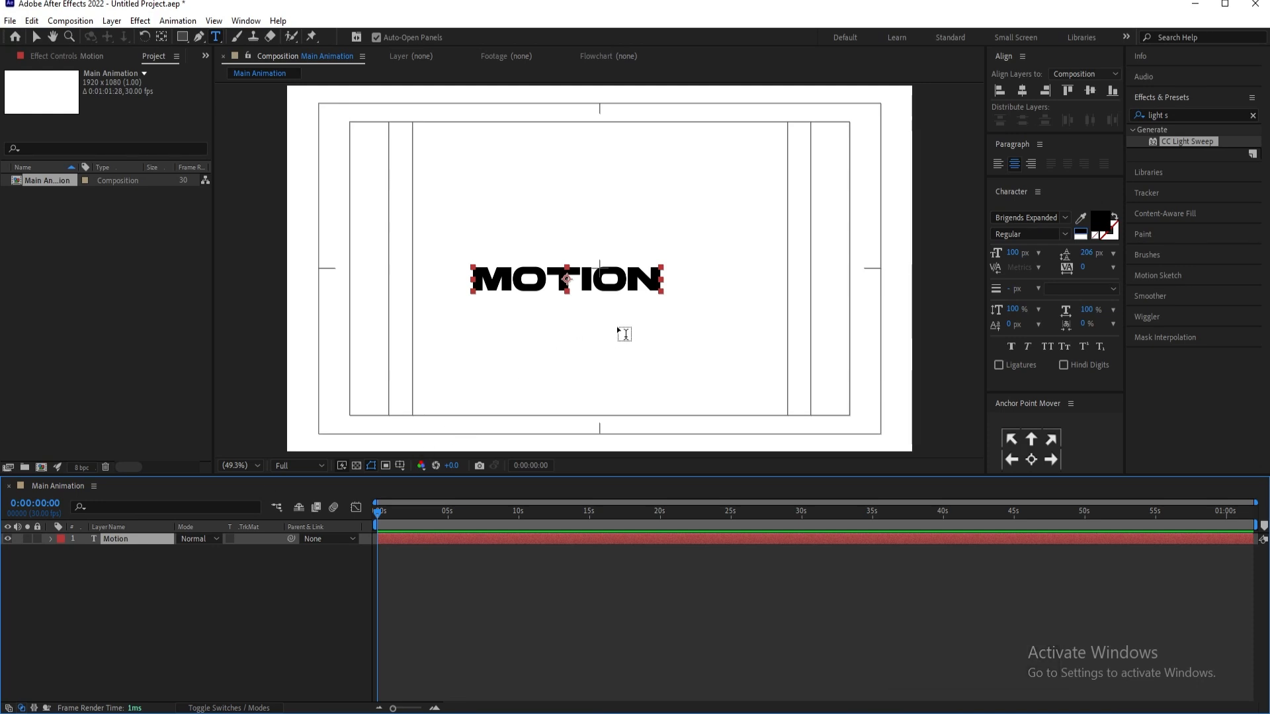
left_click(1021, 91)
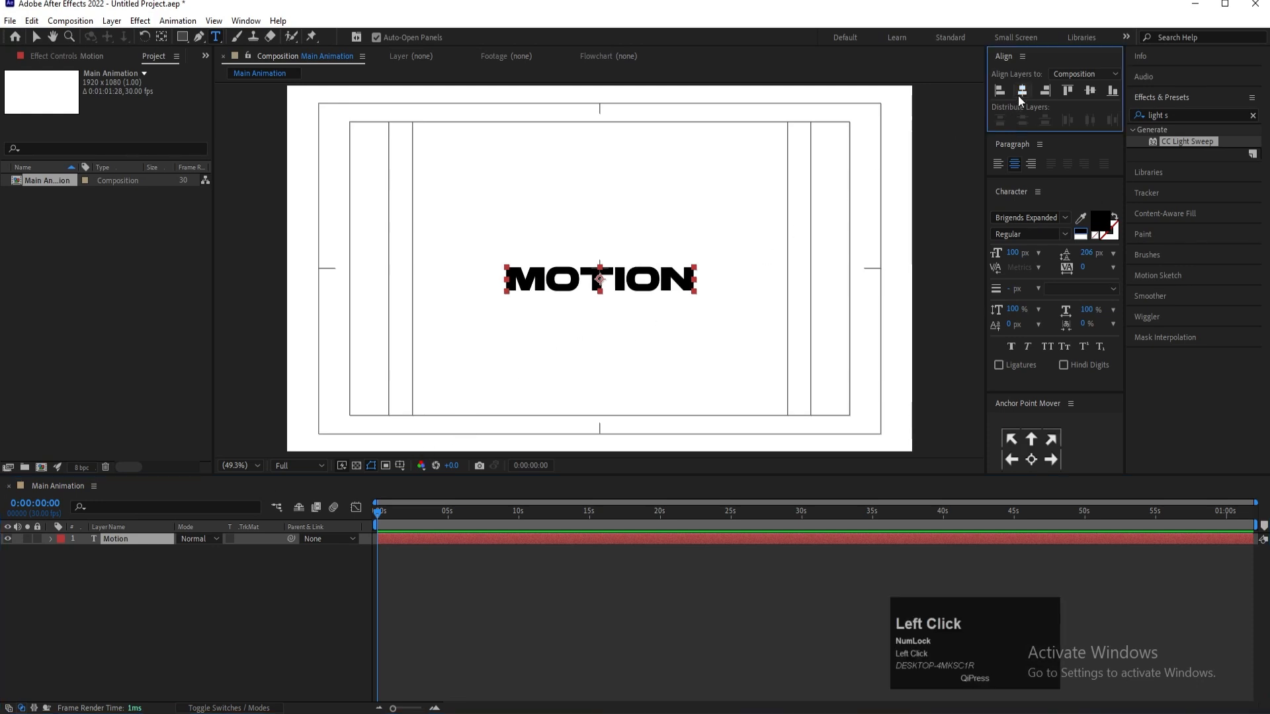
left_click(1091, 93)
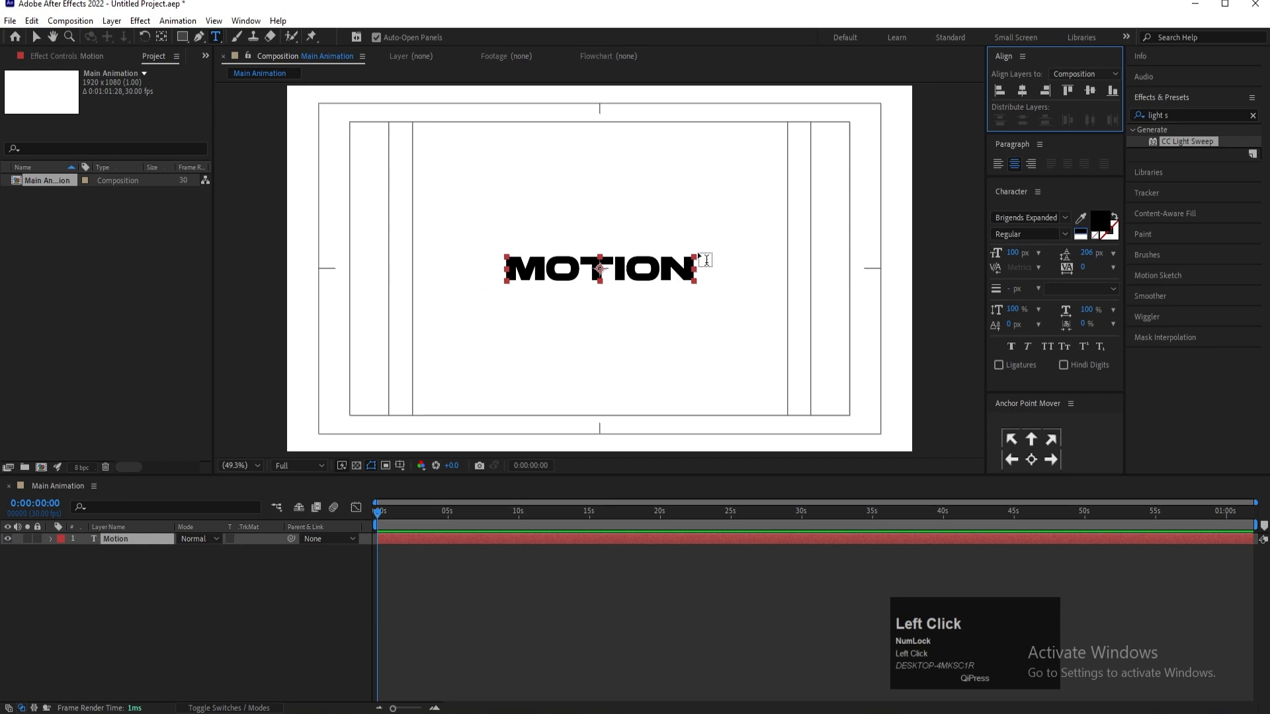
left_click(184, 681)
key("v")
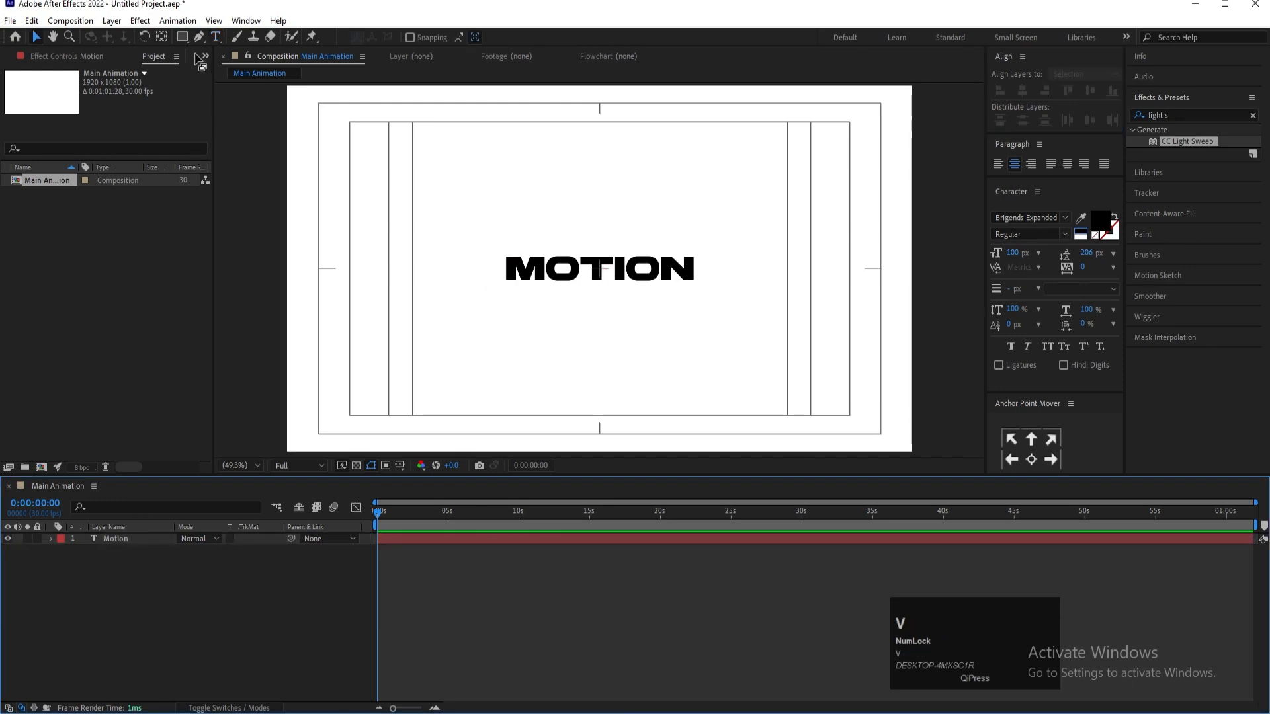
Draw a roughly square rectangle shape with a red fill over the middle of the composition using the Rectangle tool
left_click(184, 39)
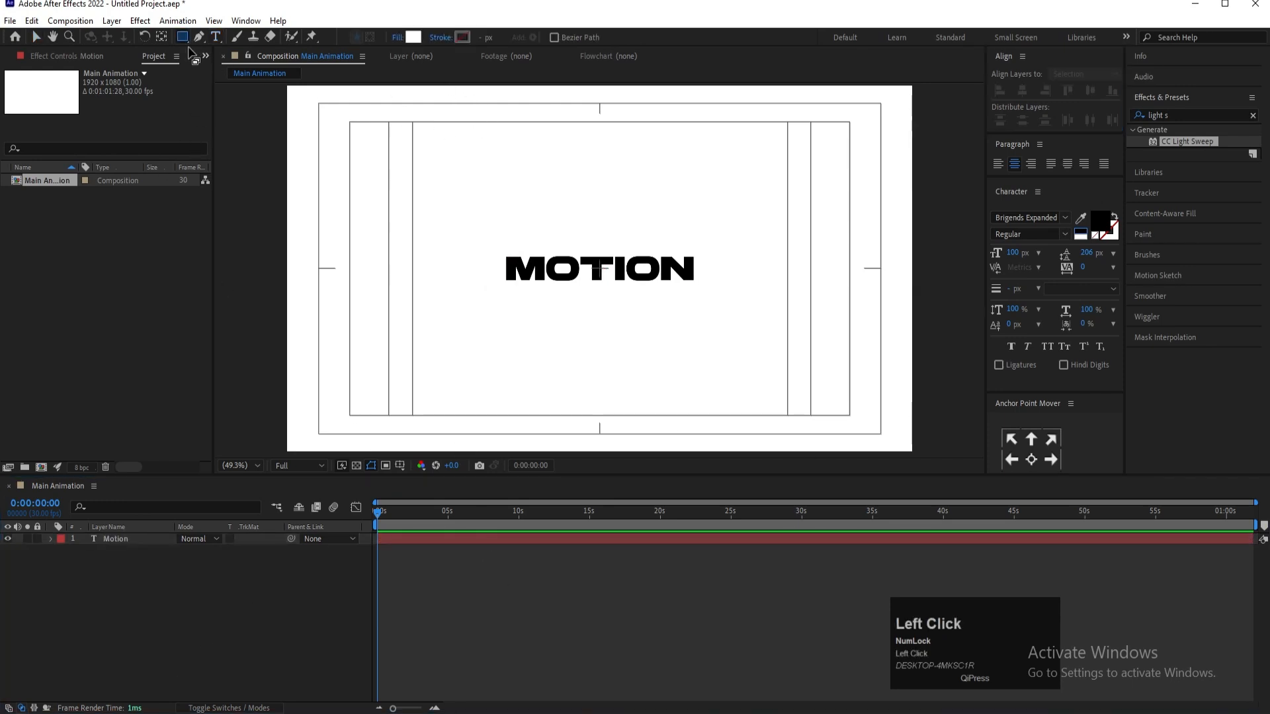
left_click(397, 37)
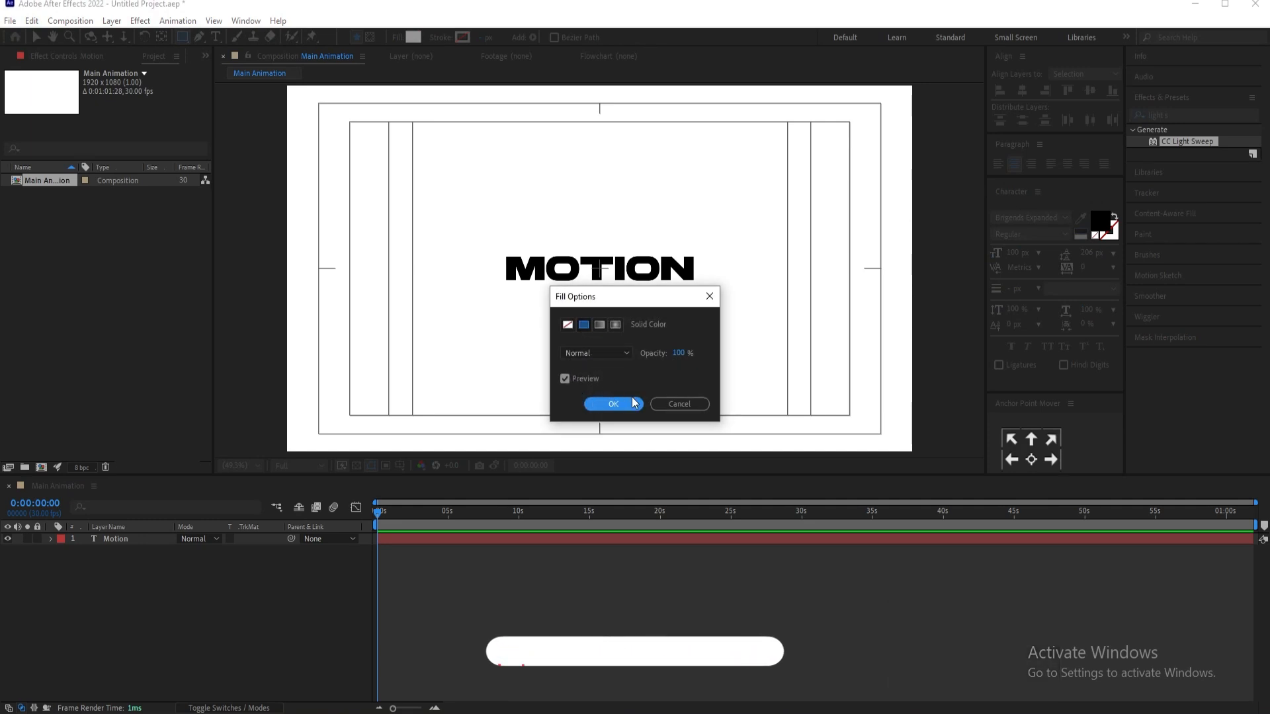
left_click(661, 405)
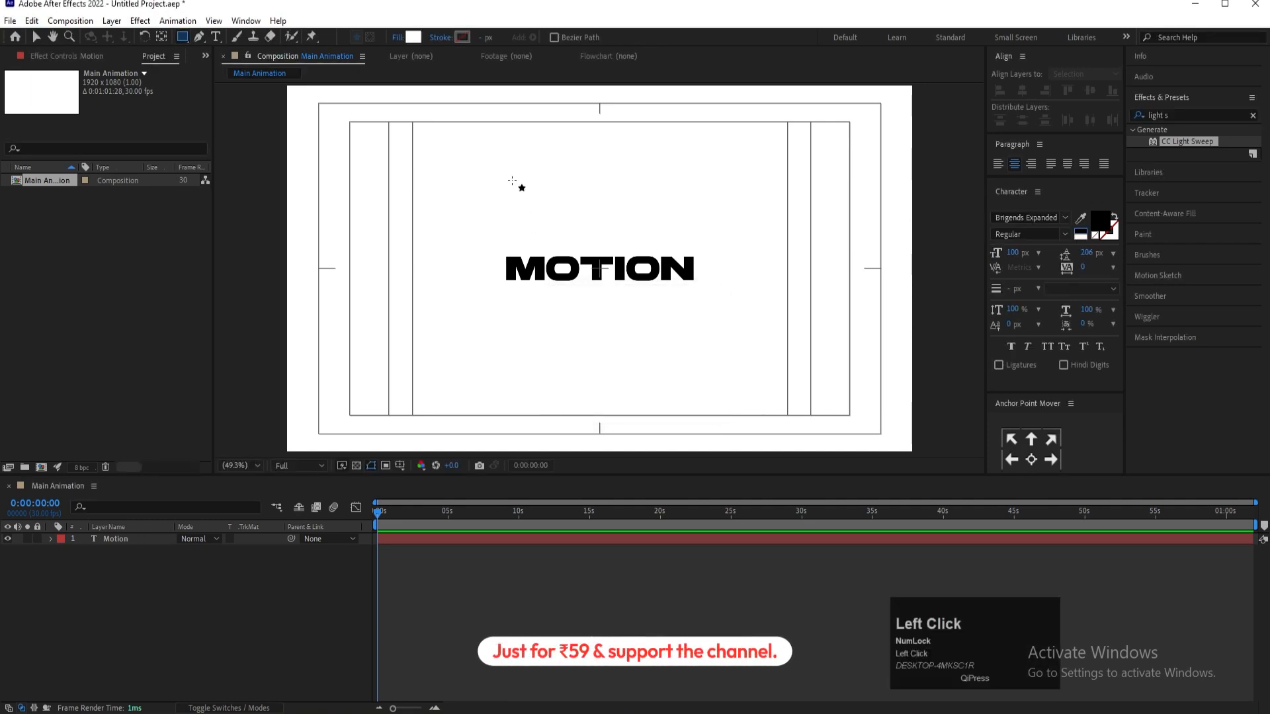
left_click(413, 37)
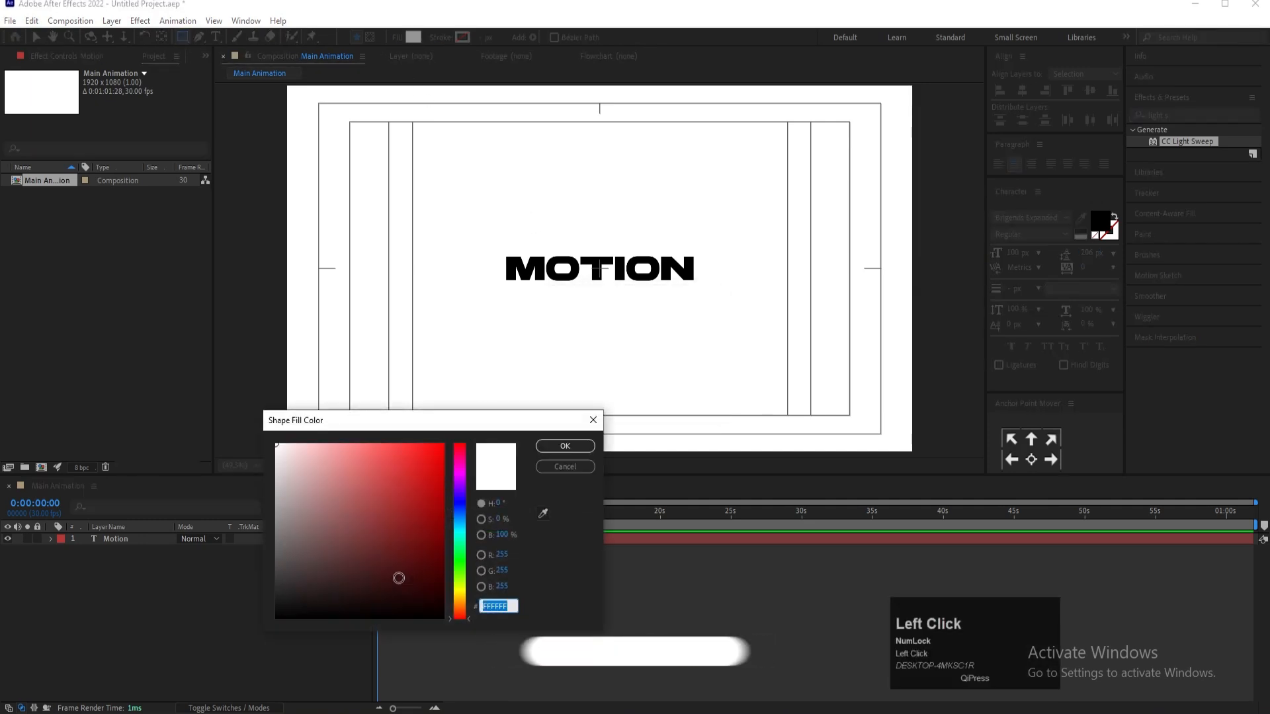
left_click(586, 449)
left_click_drag(487, 182, 694, 339)
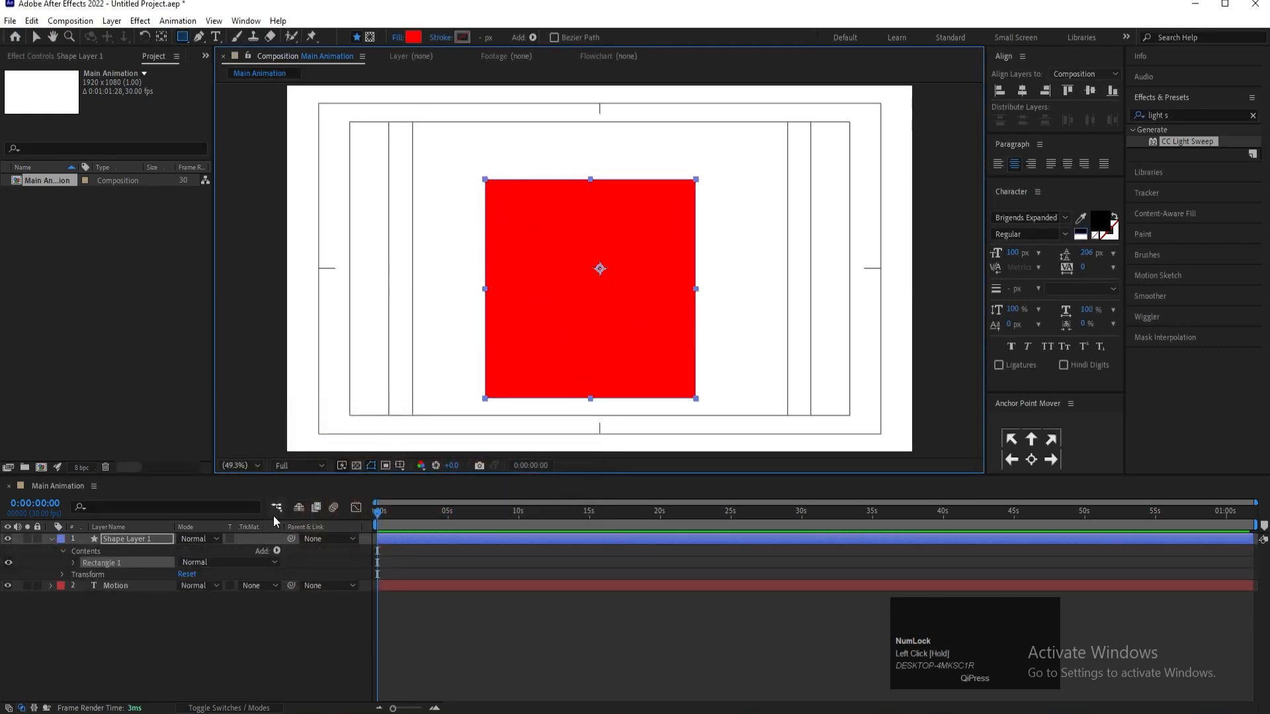
Center the red shape's anchor point and the shape in the composition, and place its layer beneath the Motion text layer
left_click(173, 678)
left_click(112, 541)
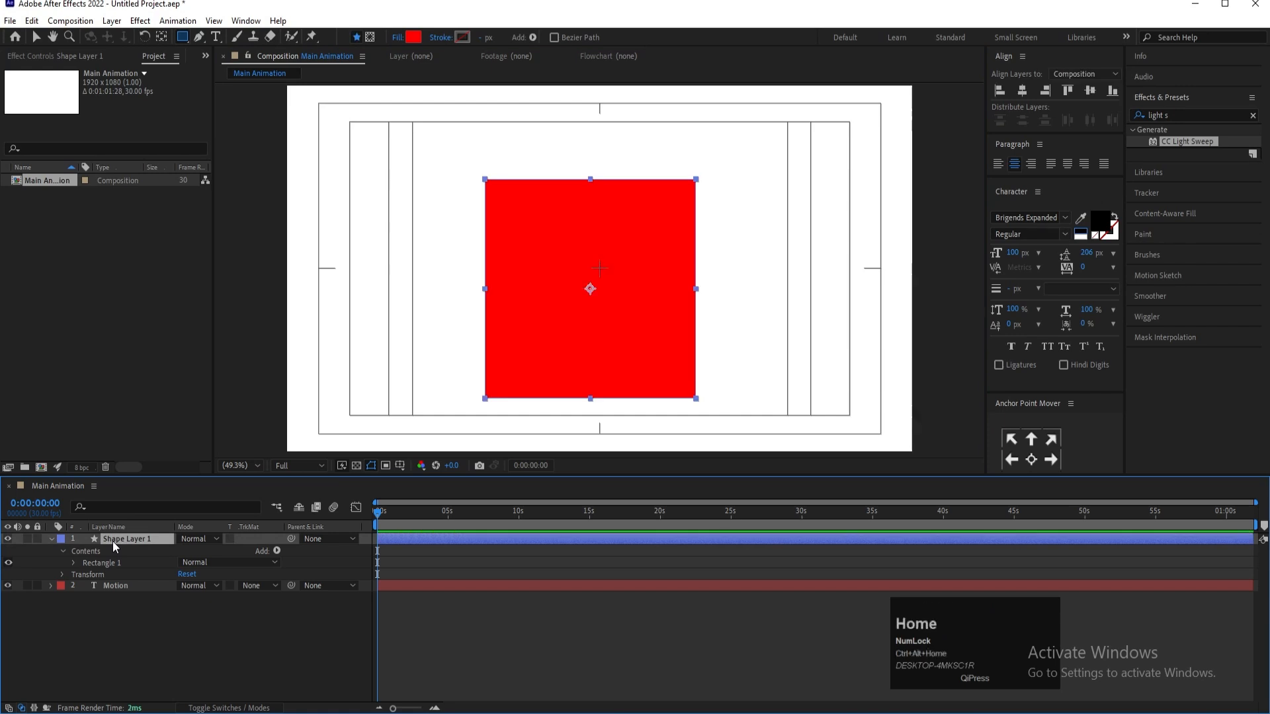
left_click(1023, 90)
left_click(1090, 91)
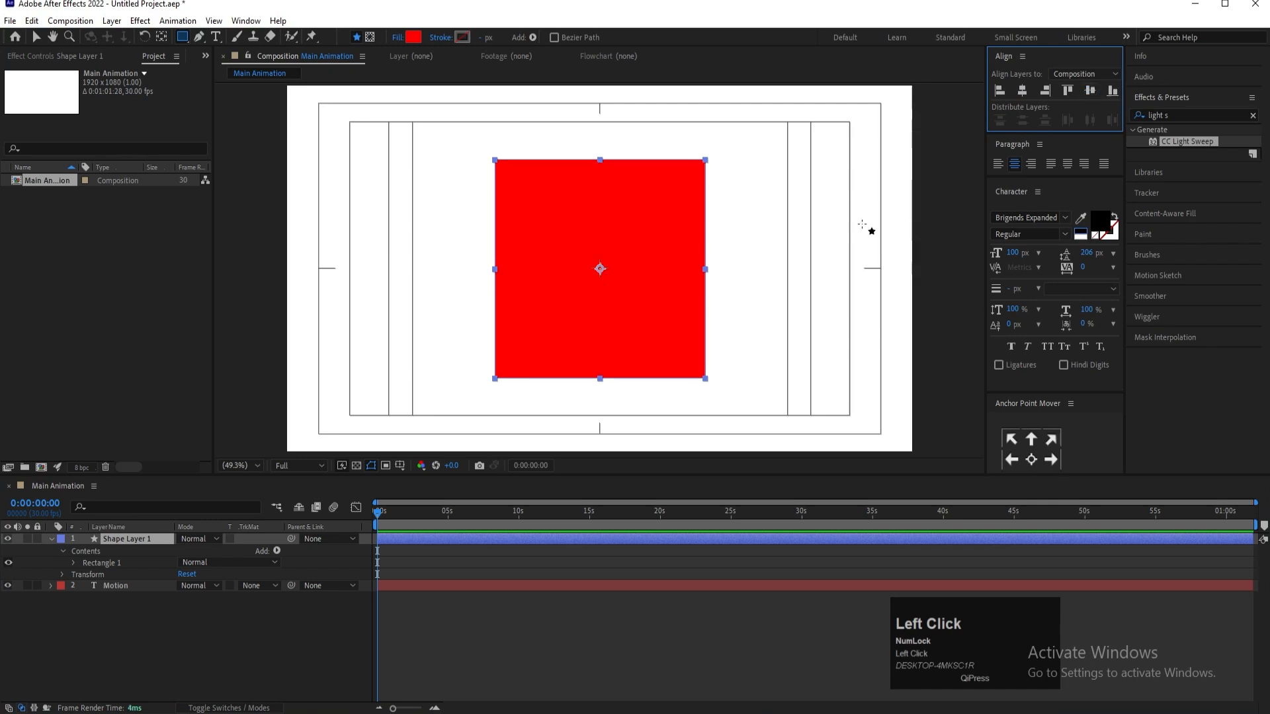
left_click(116, 544)
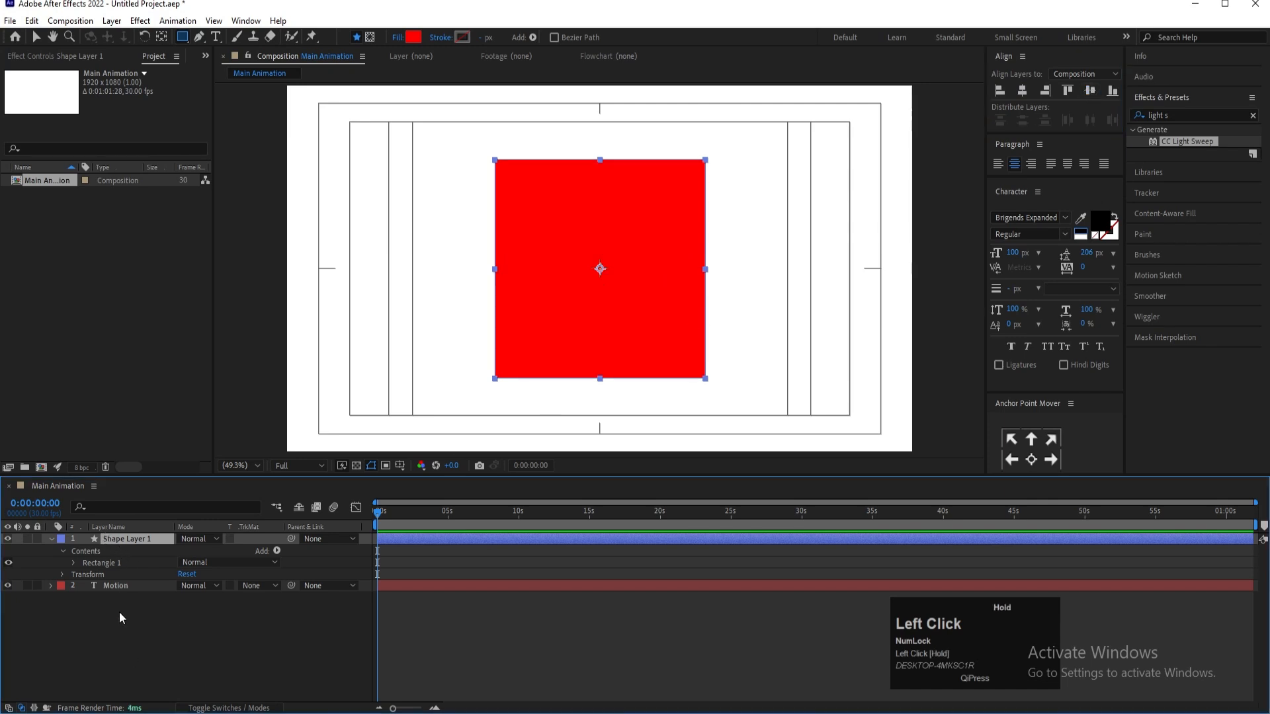
left_click_drag(121, 578, 133, 609)
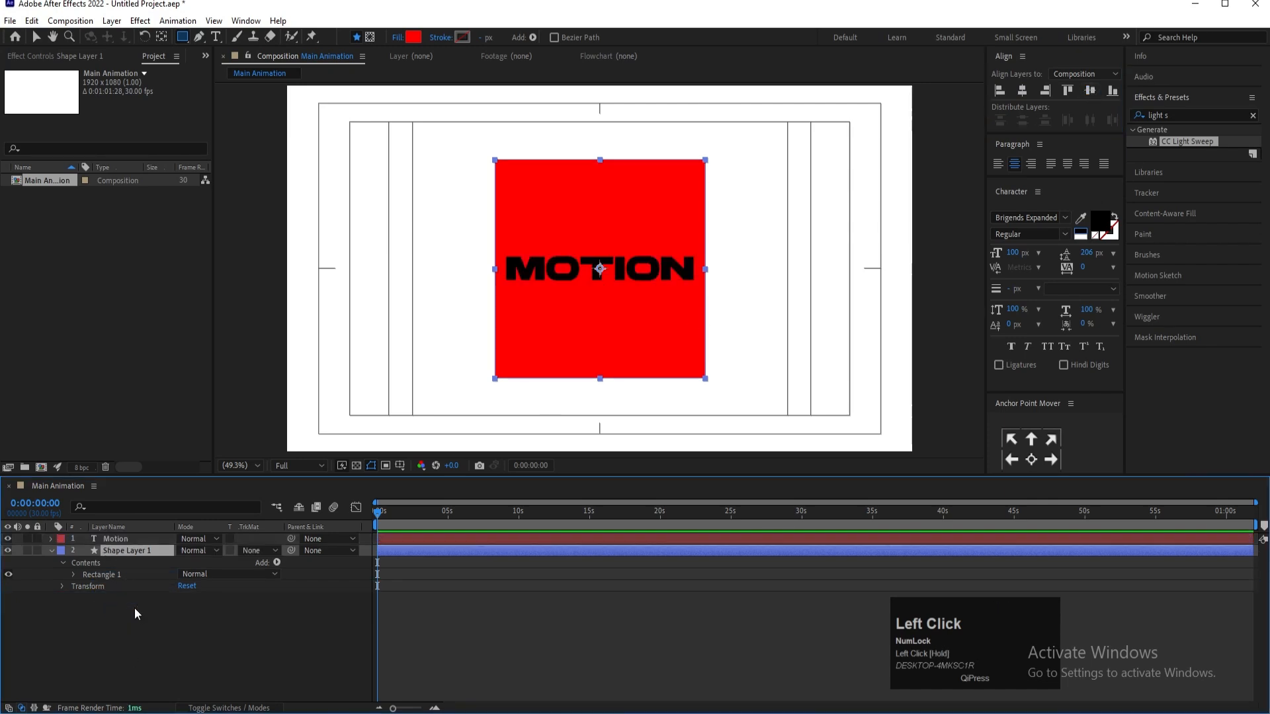
Move the Motion text straight down to the bottom edge of the red square
left_click(126, 538)
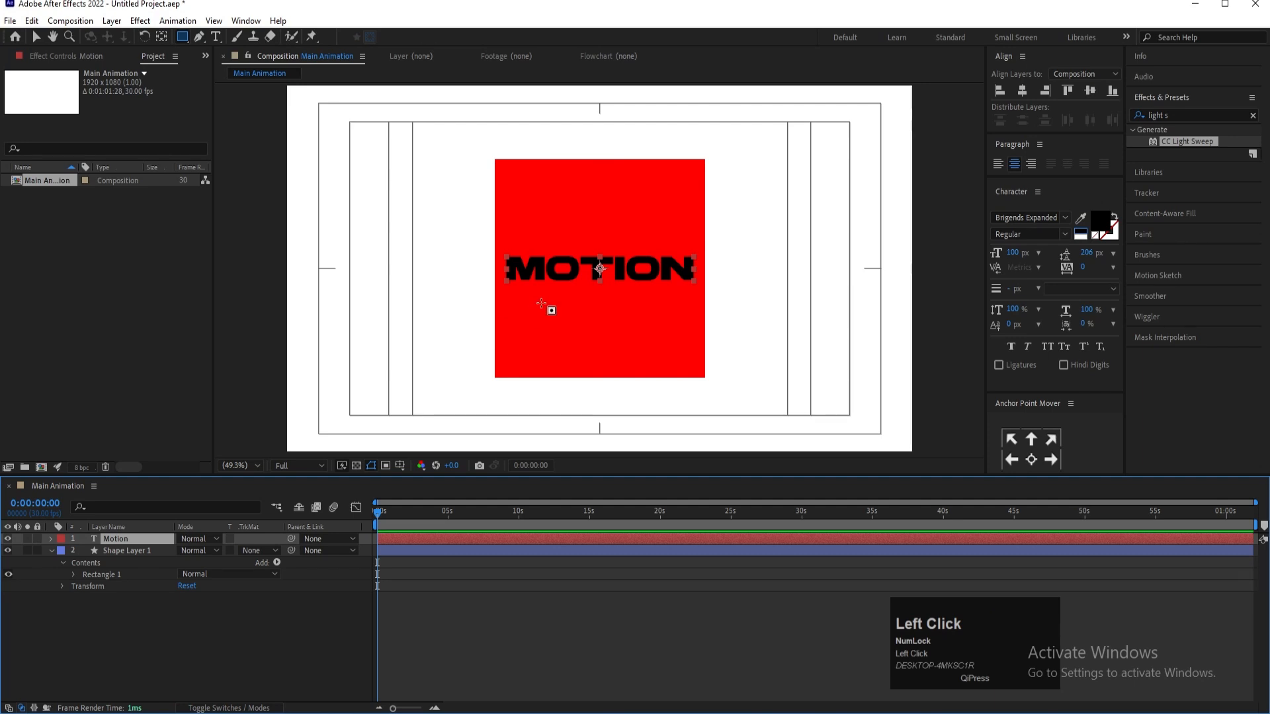
key("v")
left_click_drag(542, 273, 542, 386)
key("alt+space")
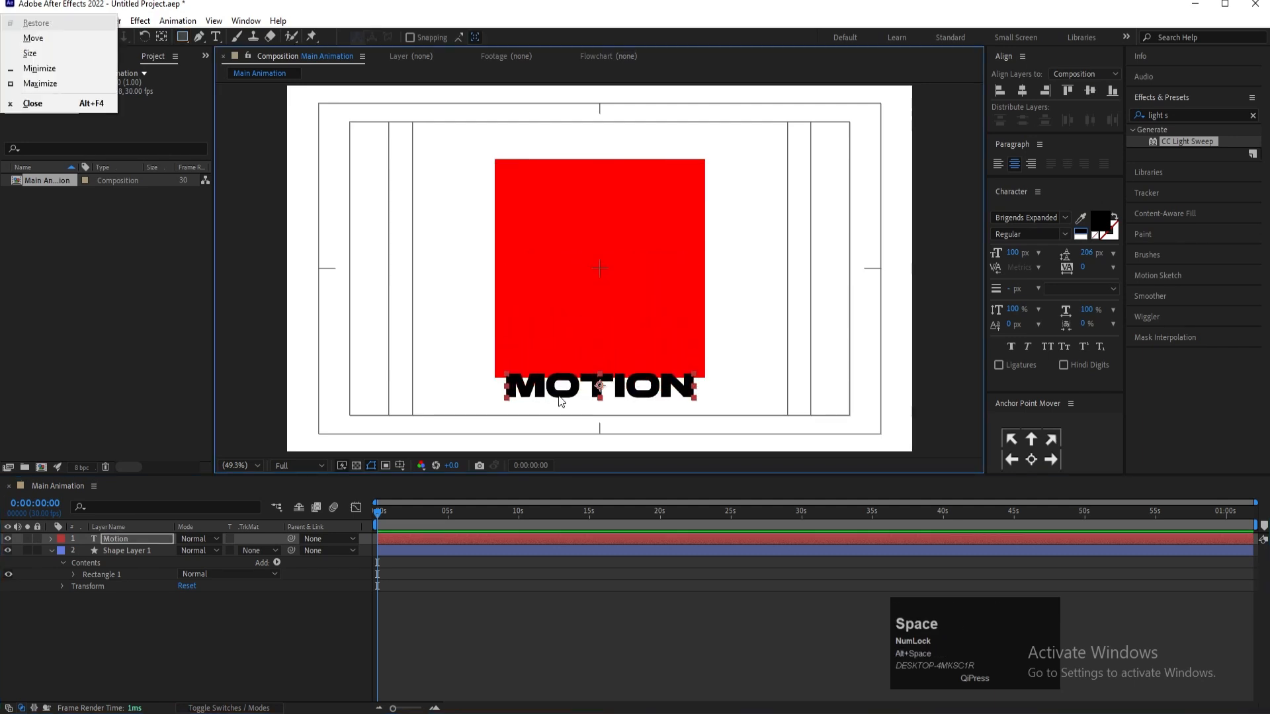
left_click(546, 420)
Nudge the Motion text down until the tops of its letters sit flush against the red square's bottom edge
scroll(562, 410, "up", 4)
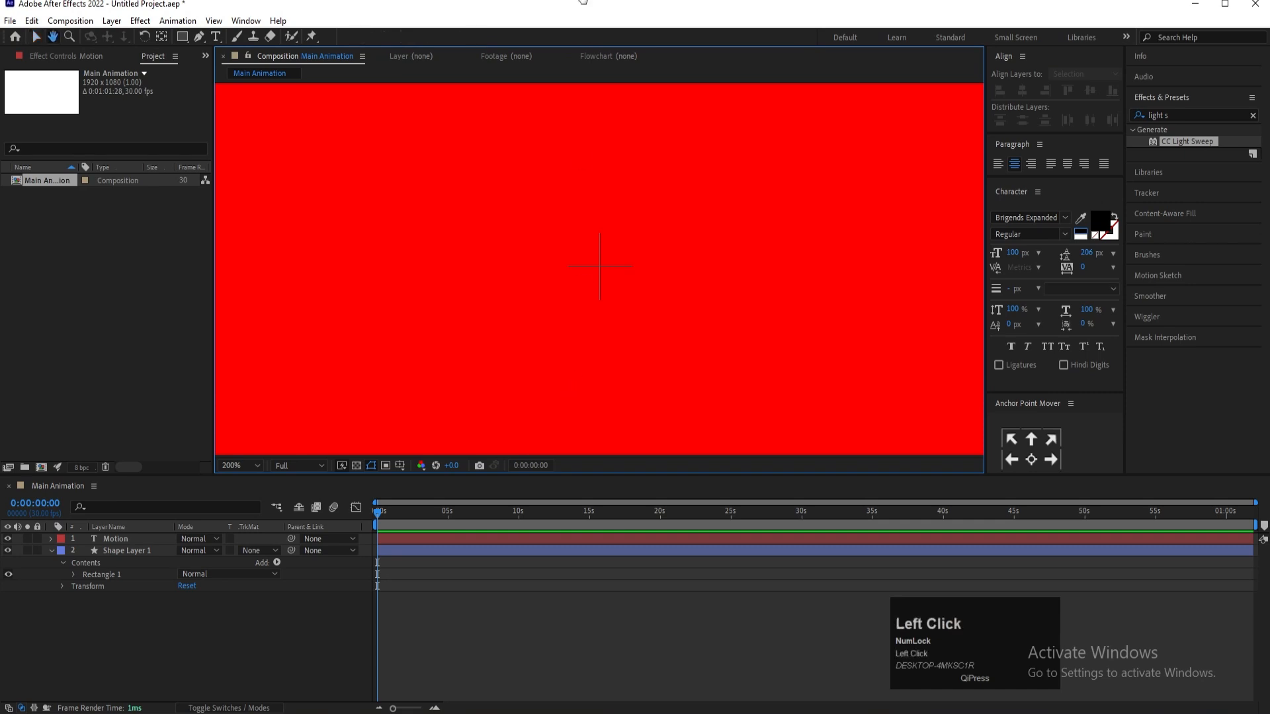
left_click_drag(562, 410, 583, 347)
left_click(586, 331)
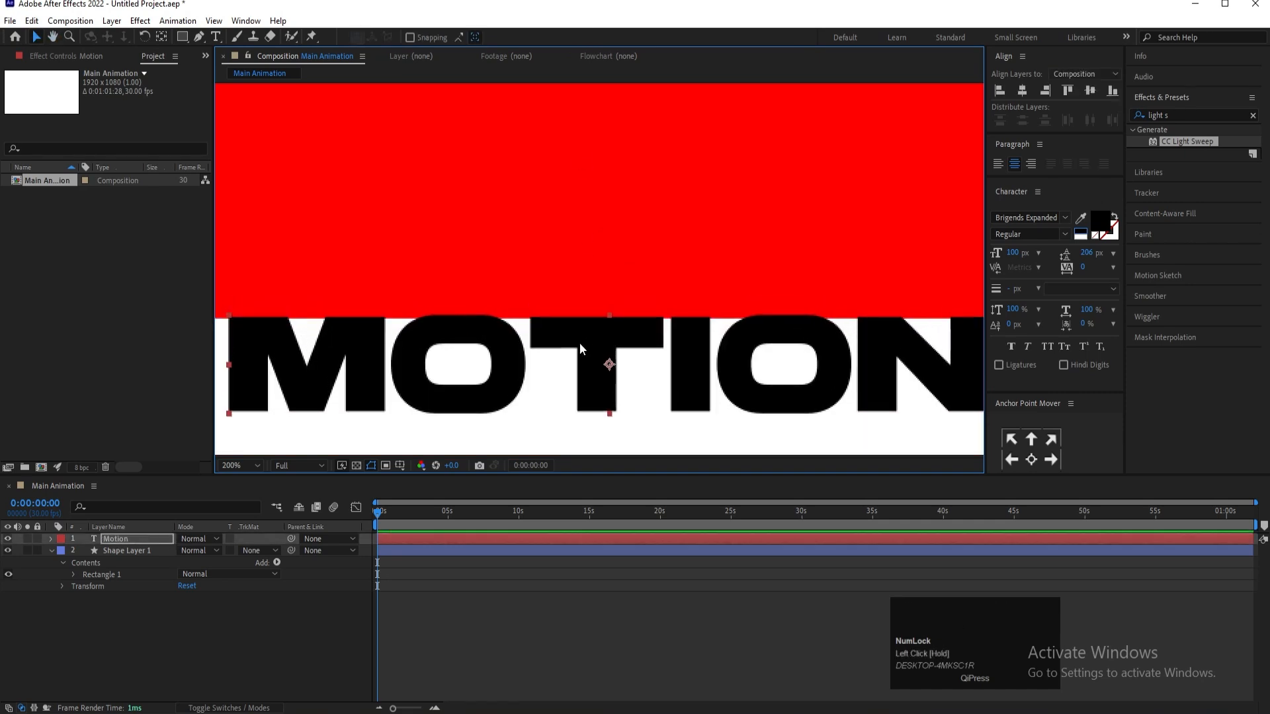
key("Down")
key("Down")
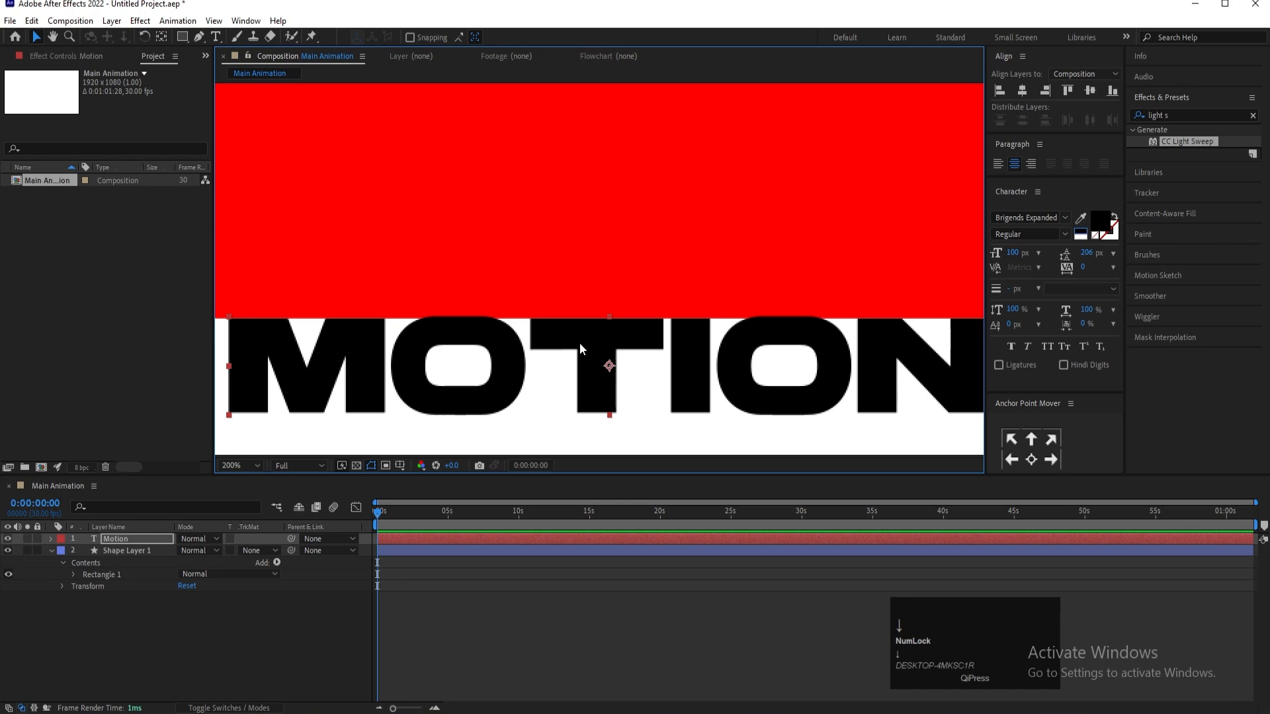
scroll(579, 343, "down", 4)
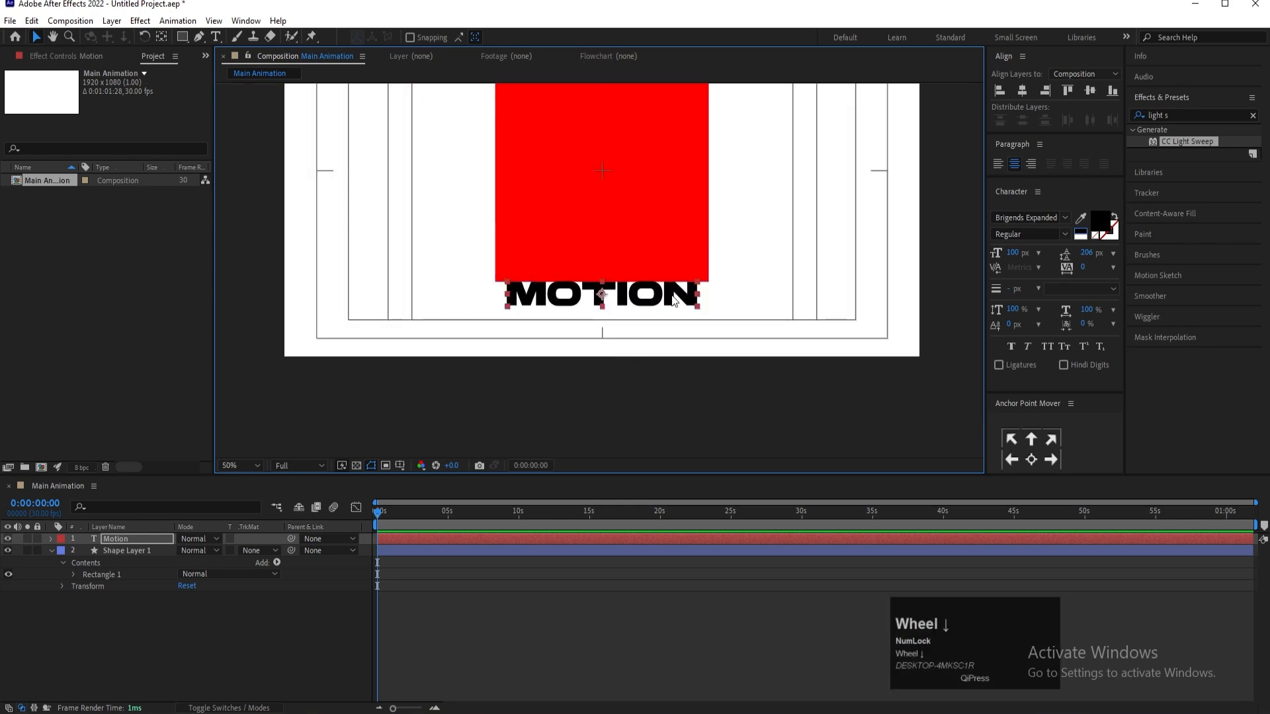
left_click_drag(673, 301, 668, 328)
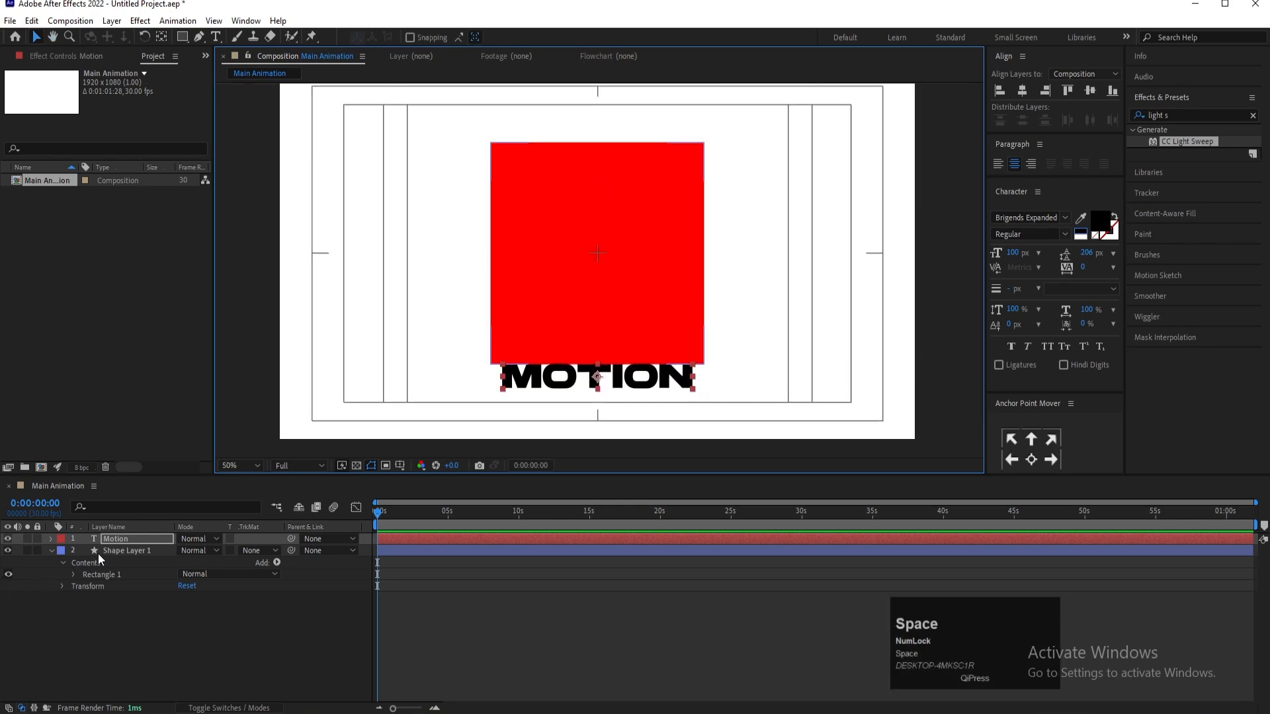
Duplicate the Motion text layer and flip the copy vertically by unlinking its scale and setting the vertical value to -100%
left_click(127, 538)
key("ctrl+d")
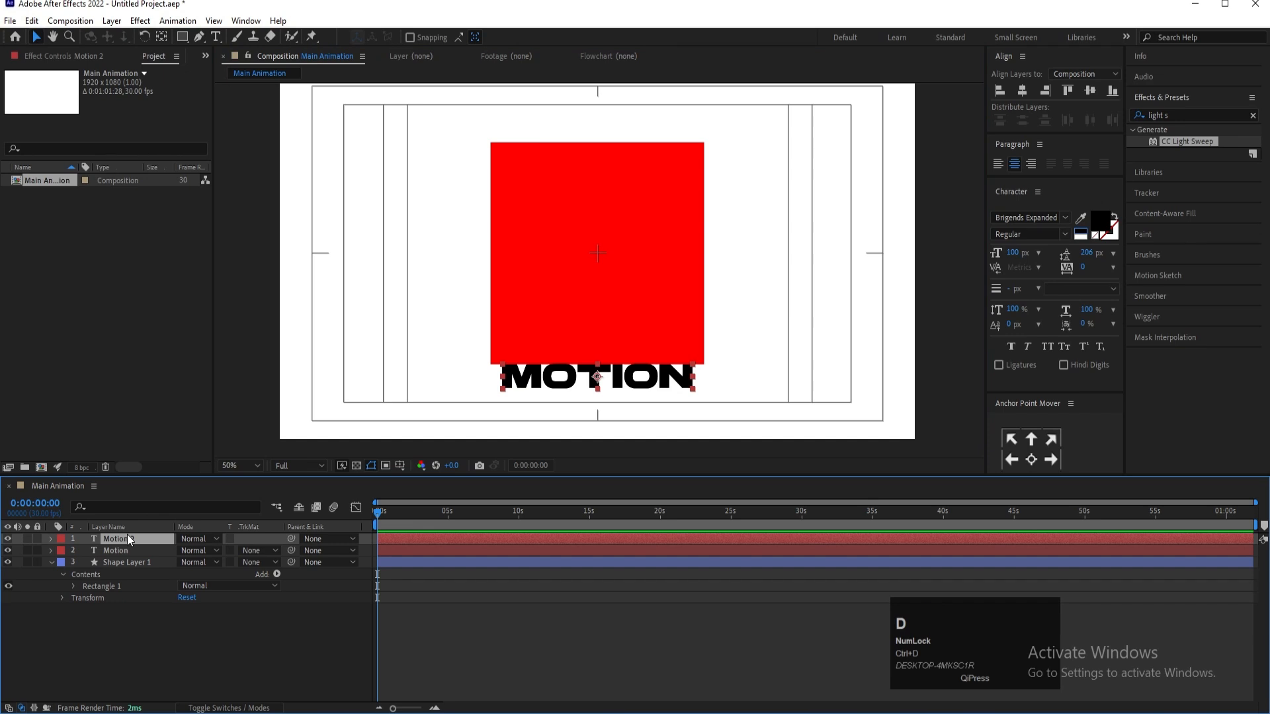
key("s")
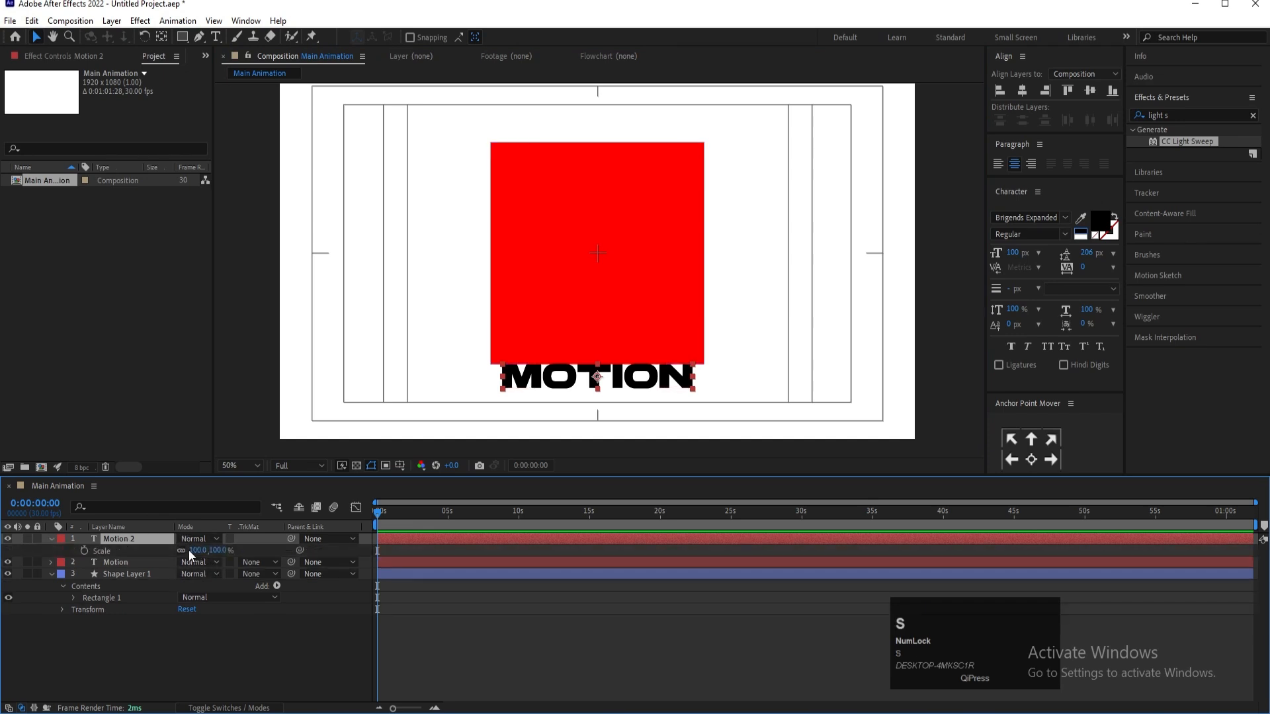
left_click(183, 549)
left_click(219, 550)
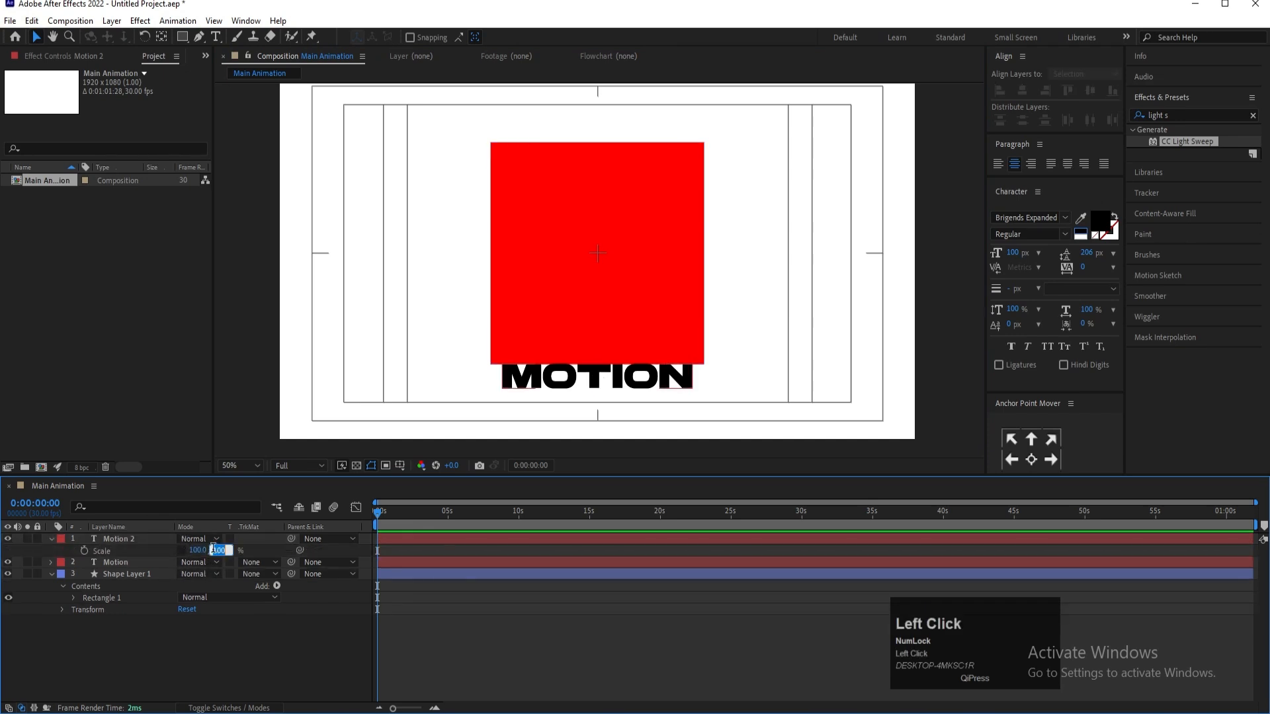
type("-100")
key("Return")
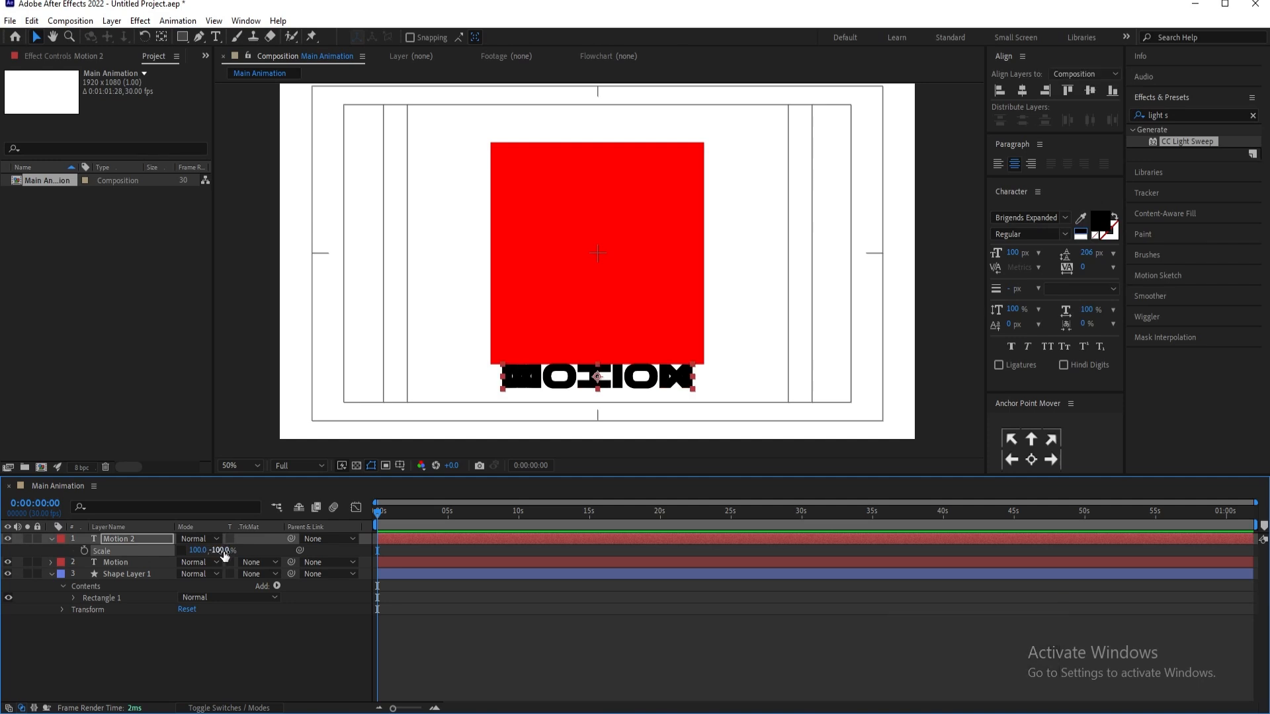
Raise the flipped Motion copy to a vertical position of about 183 so it sits against the red square's top edge
key("p")
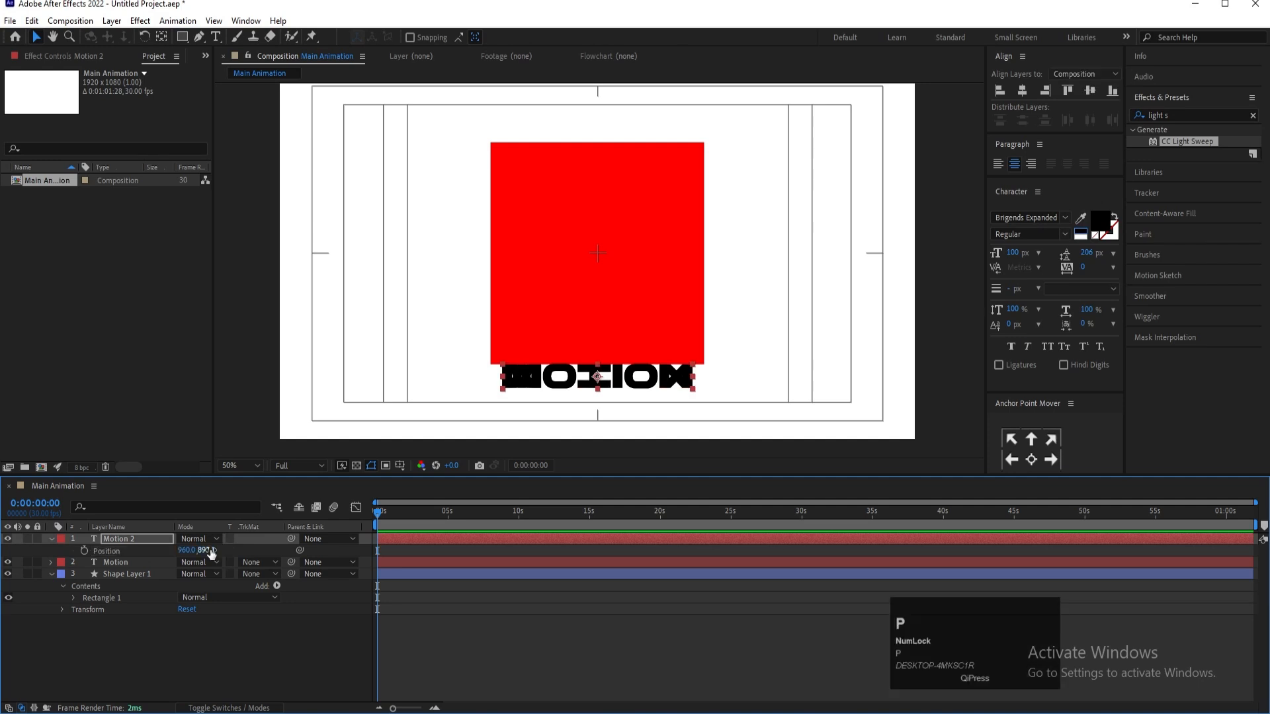
left_click_drag(206, 550, 2, 284)
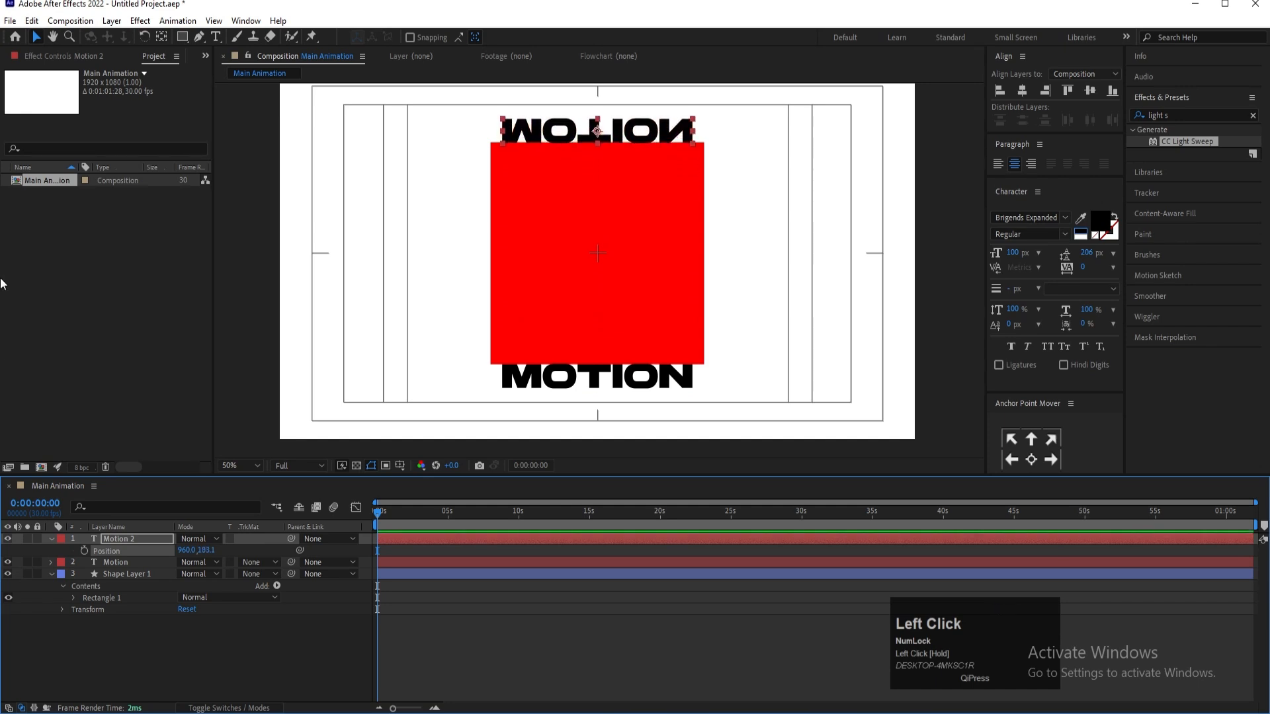
key("Up")
key("Up")
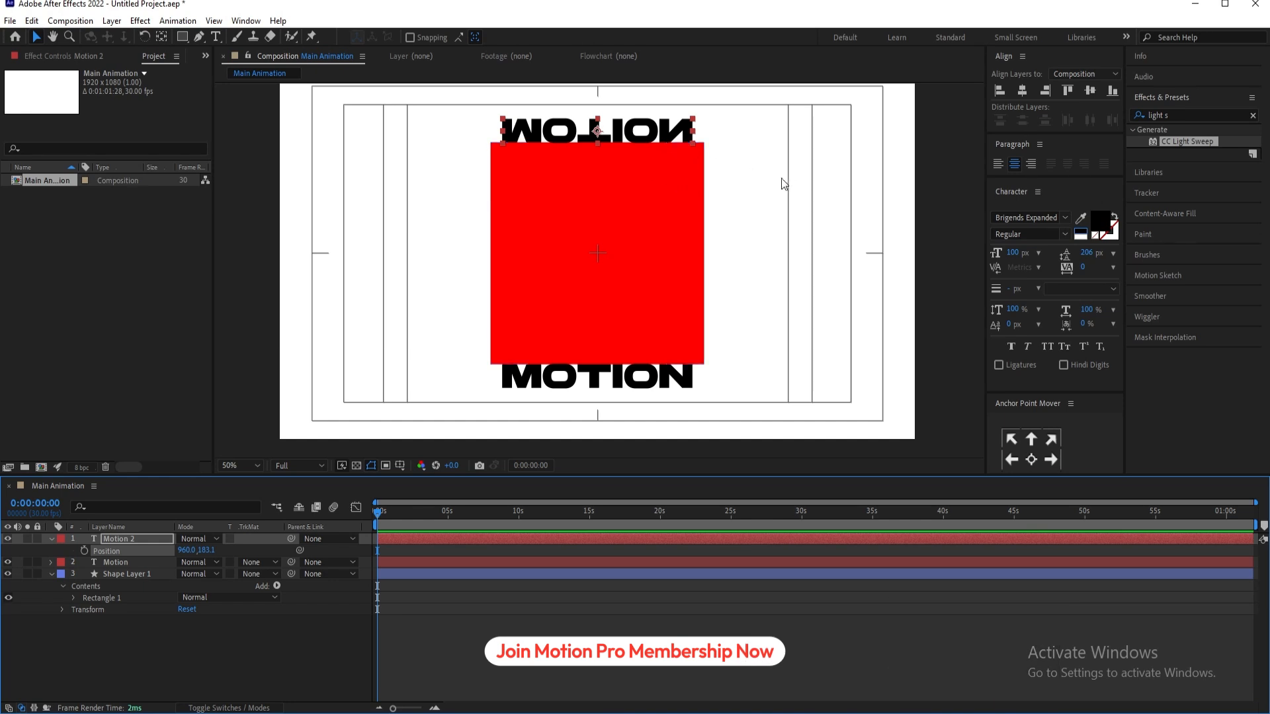
left_click(800, 181)
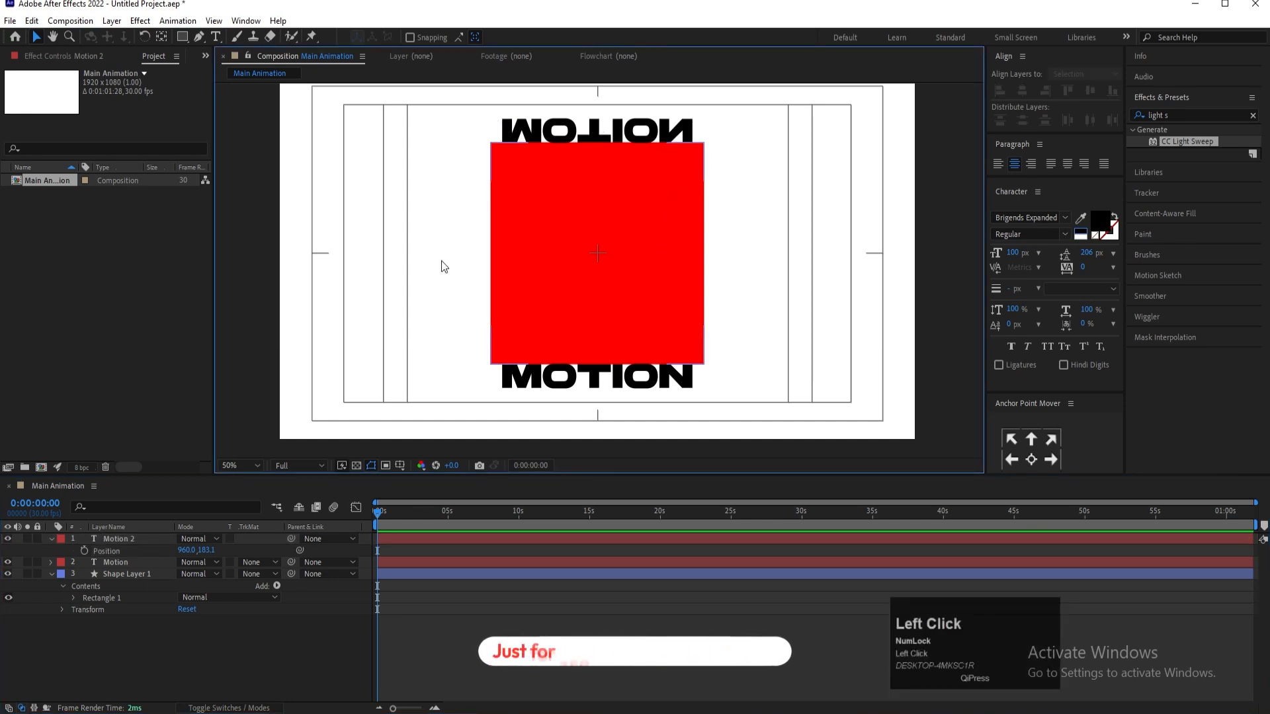
Parent both Motion text layers to the red square's shape layer
left_click(121, 562)
left_click(116, 529, "shift")
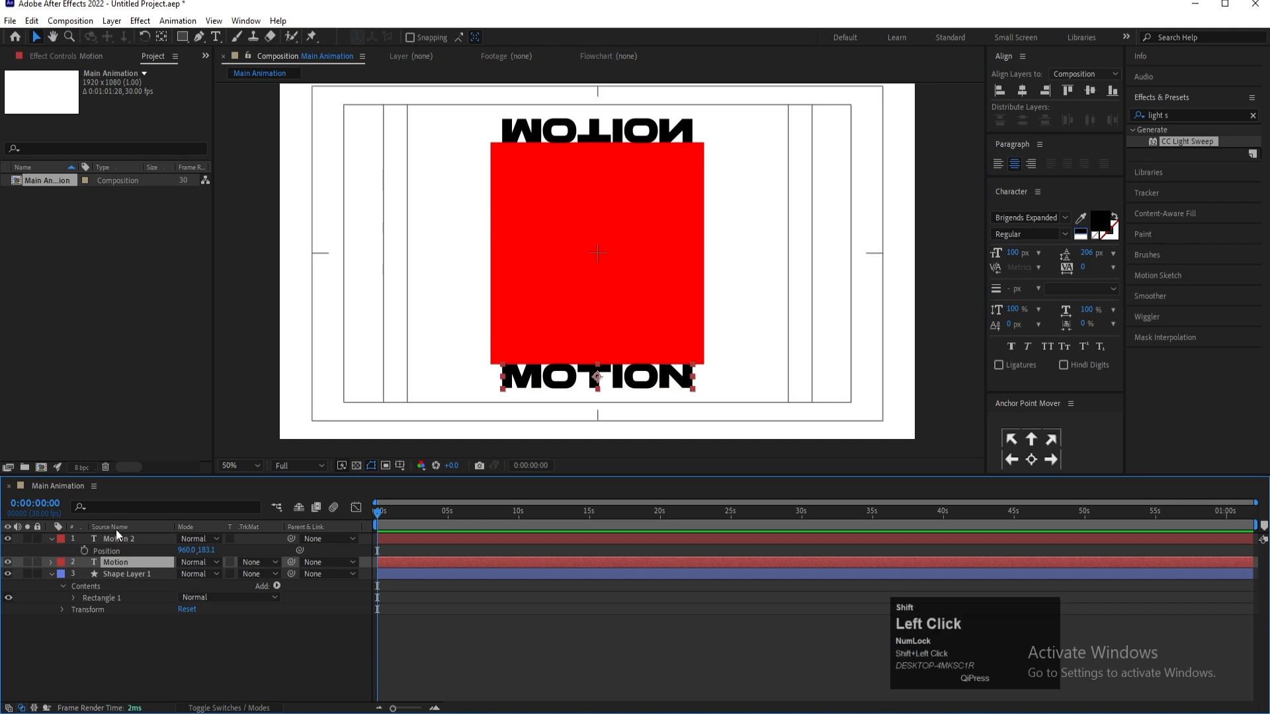
left_click(126, 540, "shift")
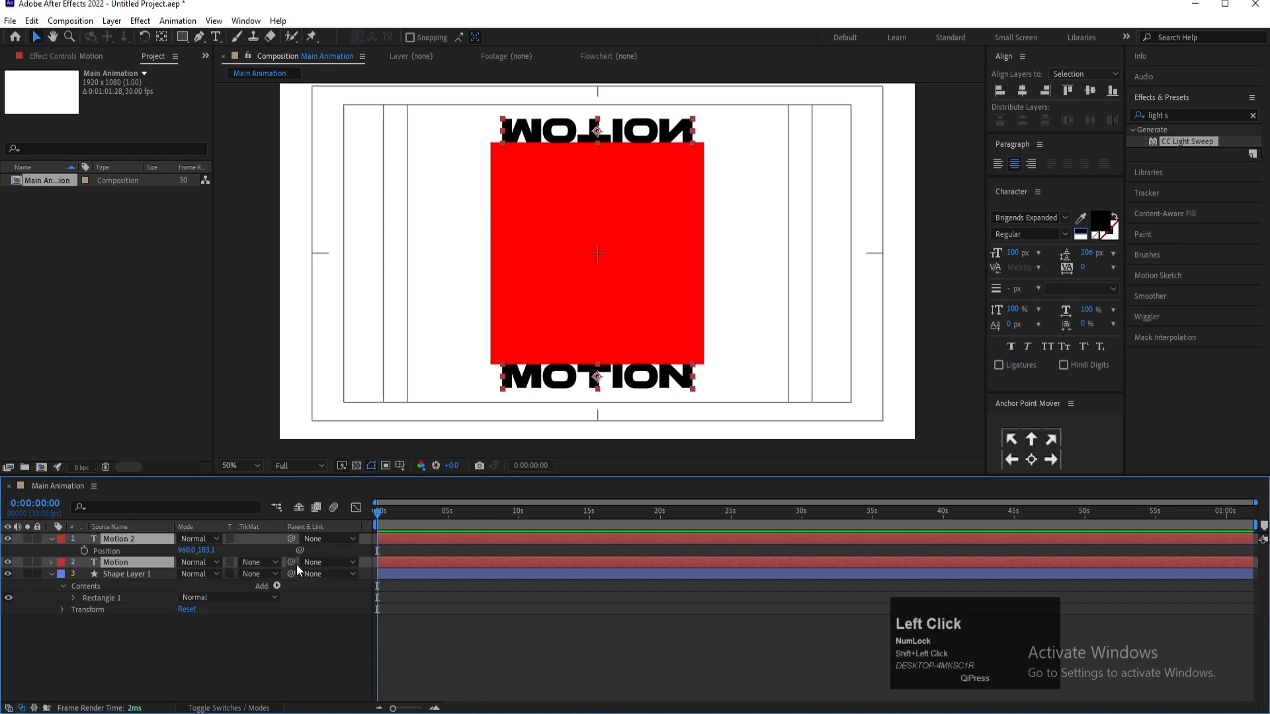
left_click_drag(292, 562, 147, 578)
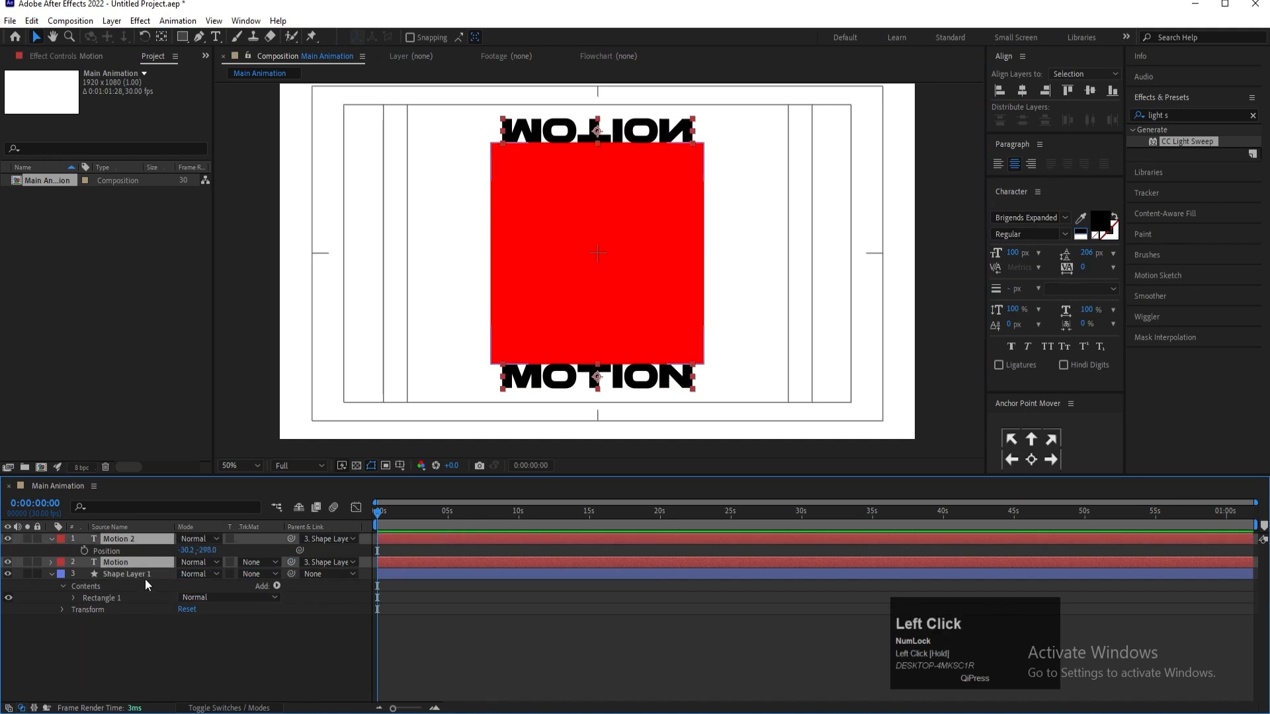
Rotate the red square to about 176° to check how the parented texts read, and undo the rotation
left_click(139, 574)
key("r")
left_click(203, 588)
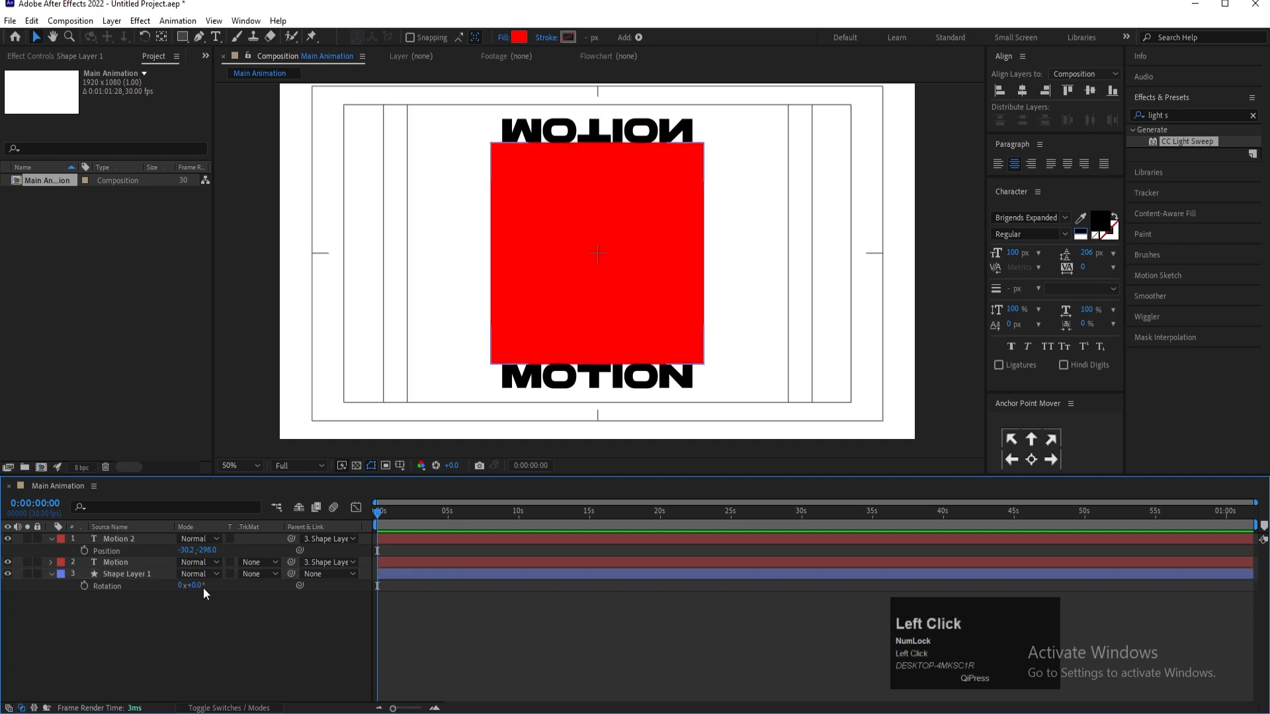
left_click_drag(200, 586, 317, 584)
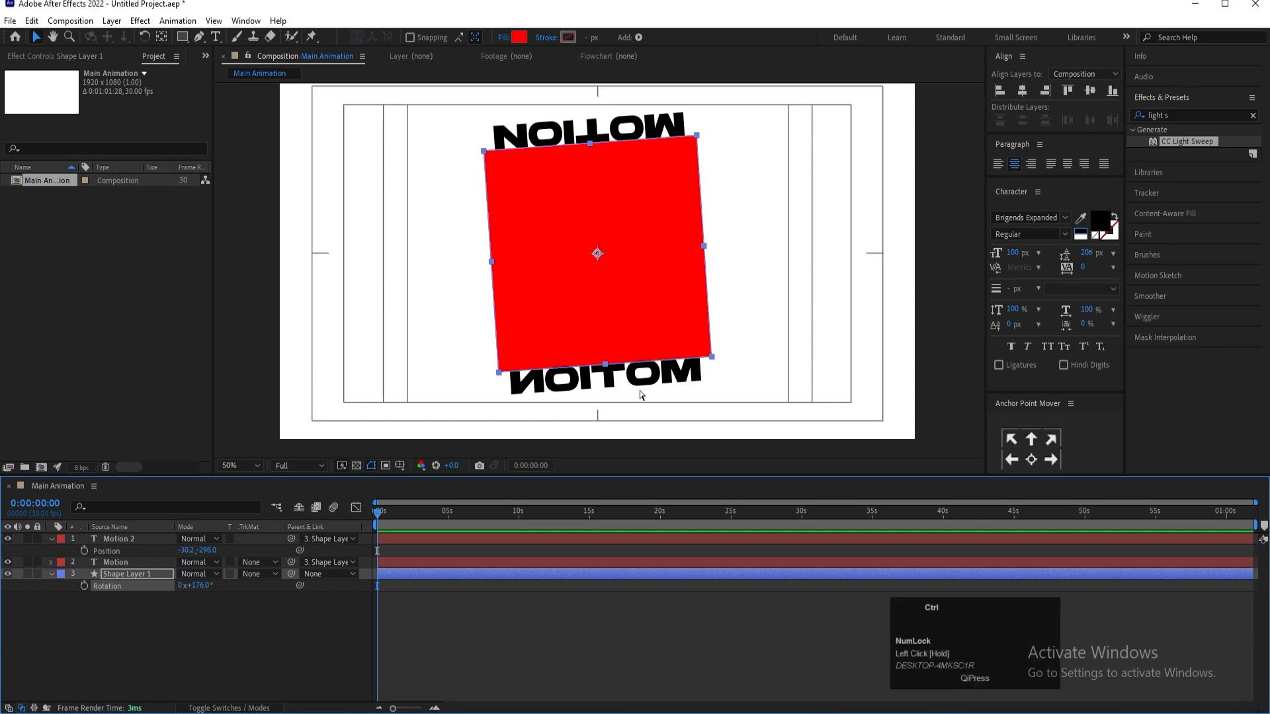
key("ctrl+z")
Mirror the upper Motion text horizontally by setting its horizontal scale to -100%
left_click(591, 132)
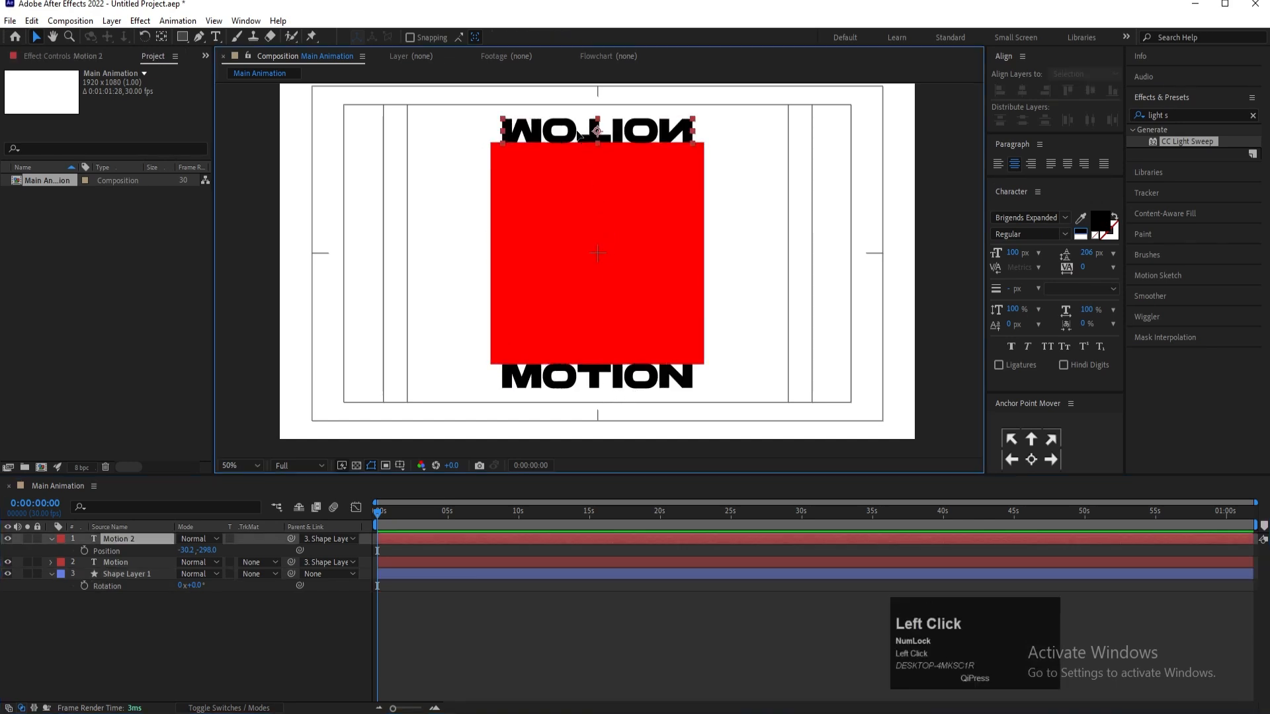
key("s")
left_click(196, 550)
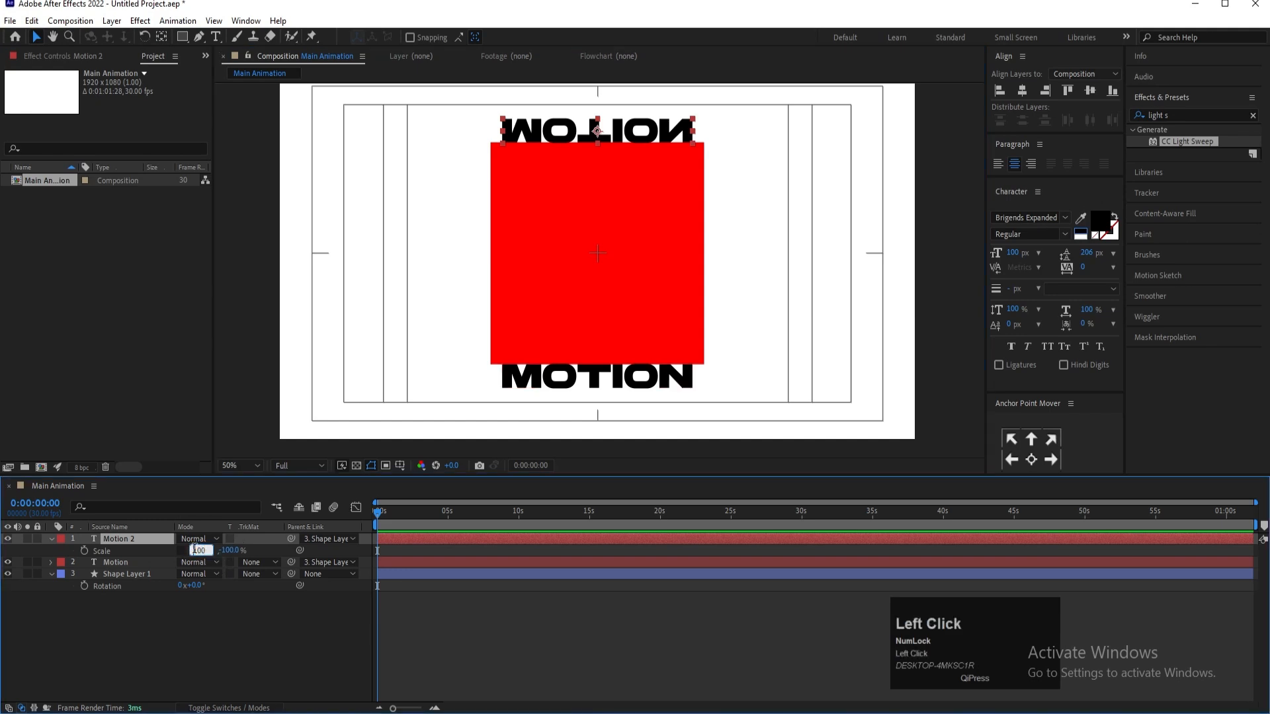
type("-100")
key("Return")
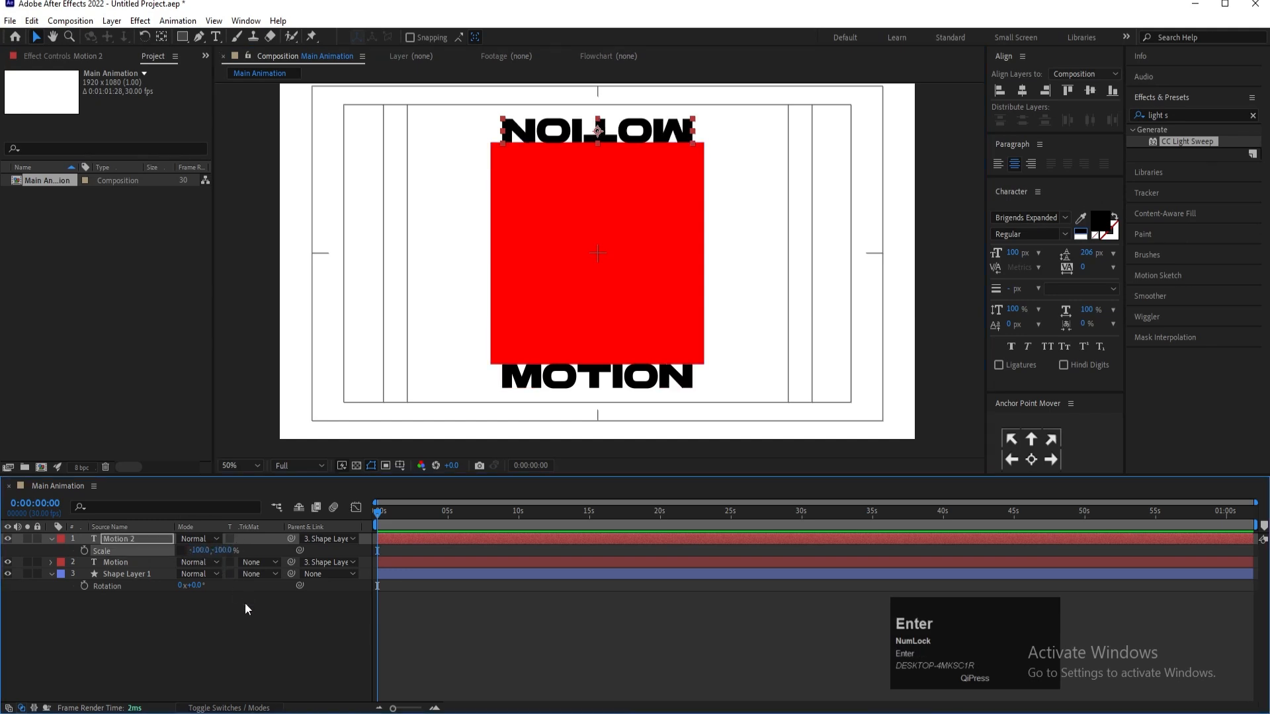
Rotate the red square again to check the mirrored text's orientation, and undo that rotation
left_click(169, 576)
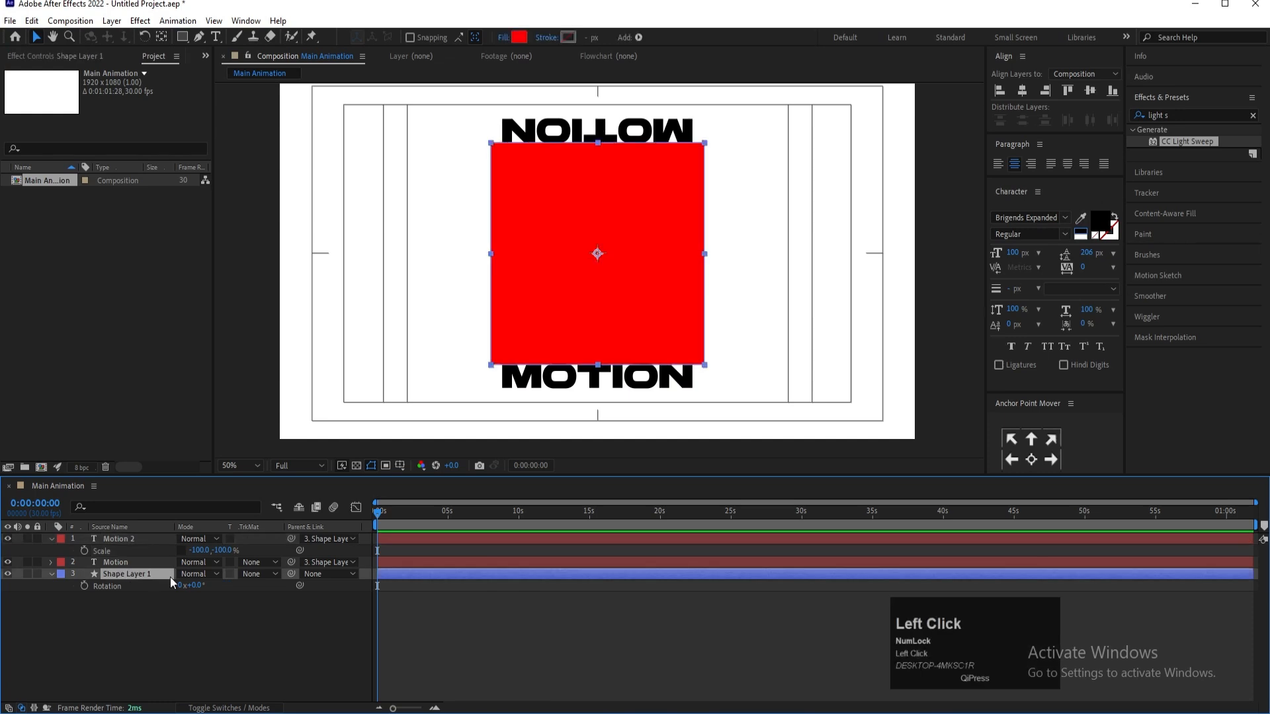
left_click_drag(198, 586, 327, 567)
key("ctrl+z")
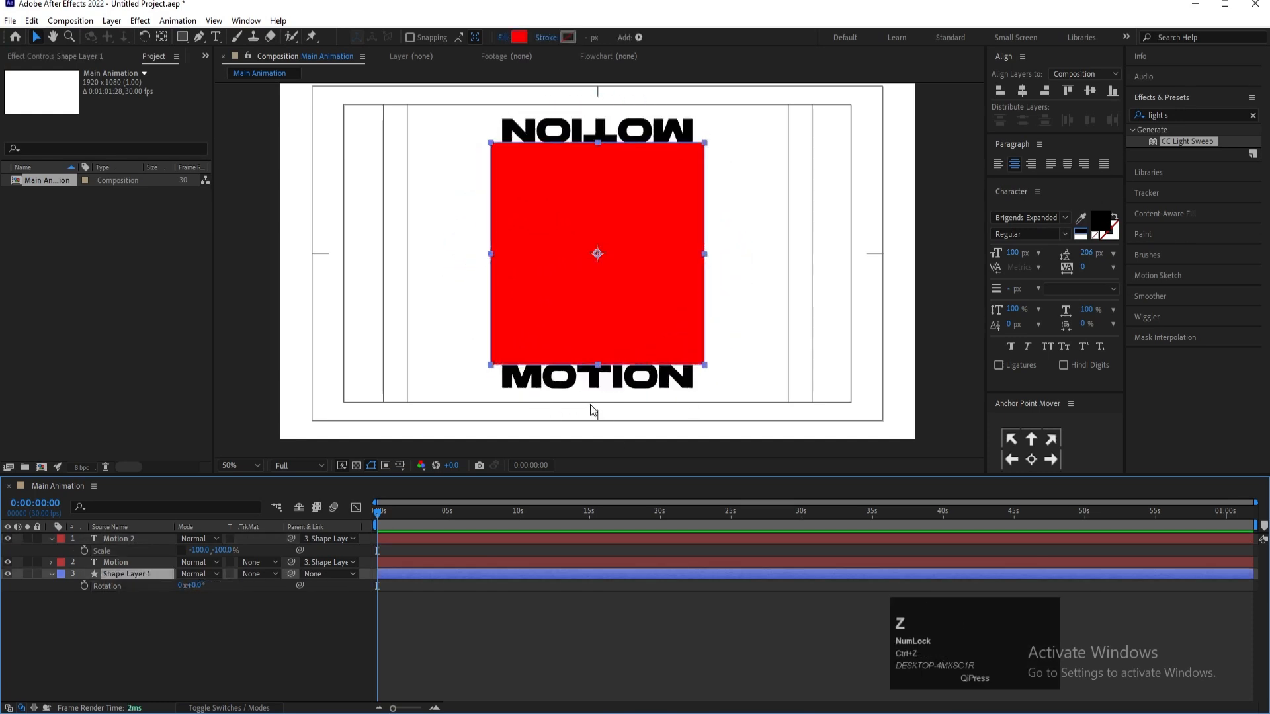
Collapse the layers' properties and set the parent of both Motion text layers back to None
left_click(149, 621)
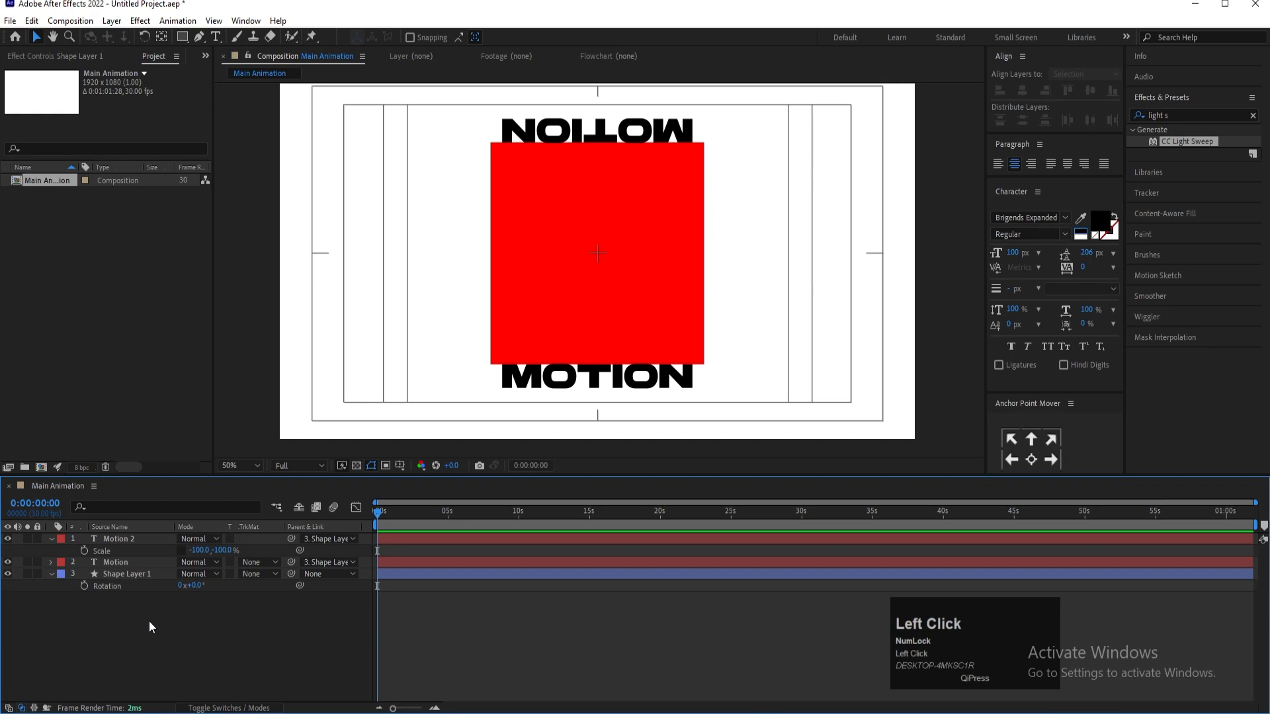
key("u")
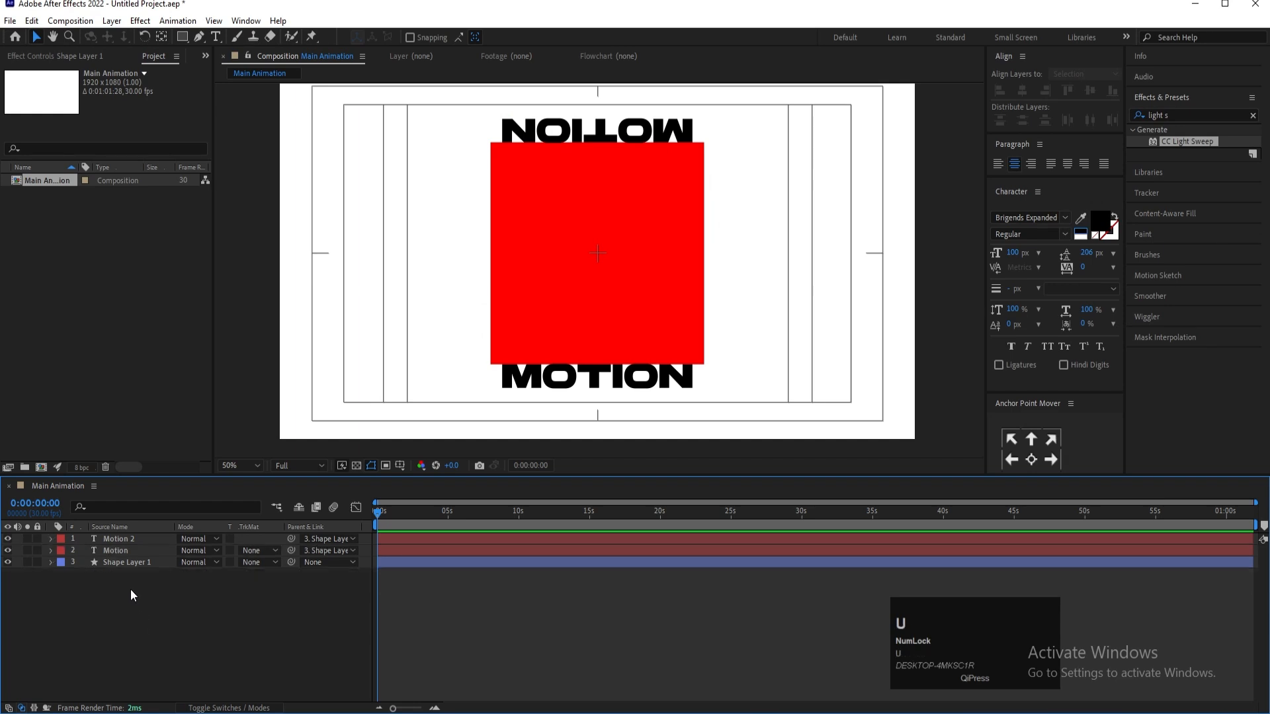
left_click(118, 551)
left_click(112, 540, "shift")
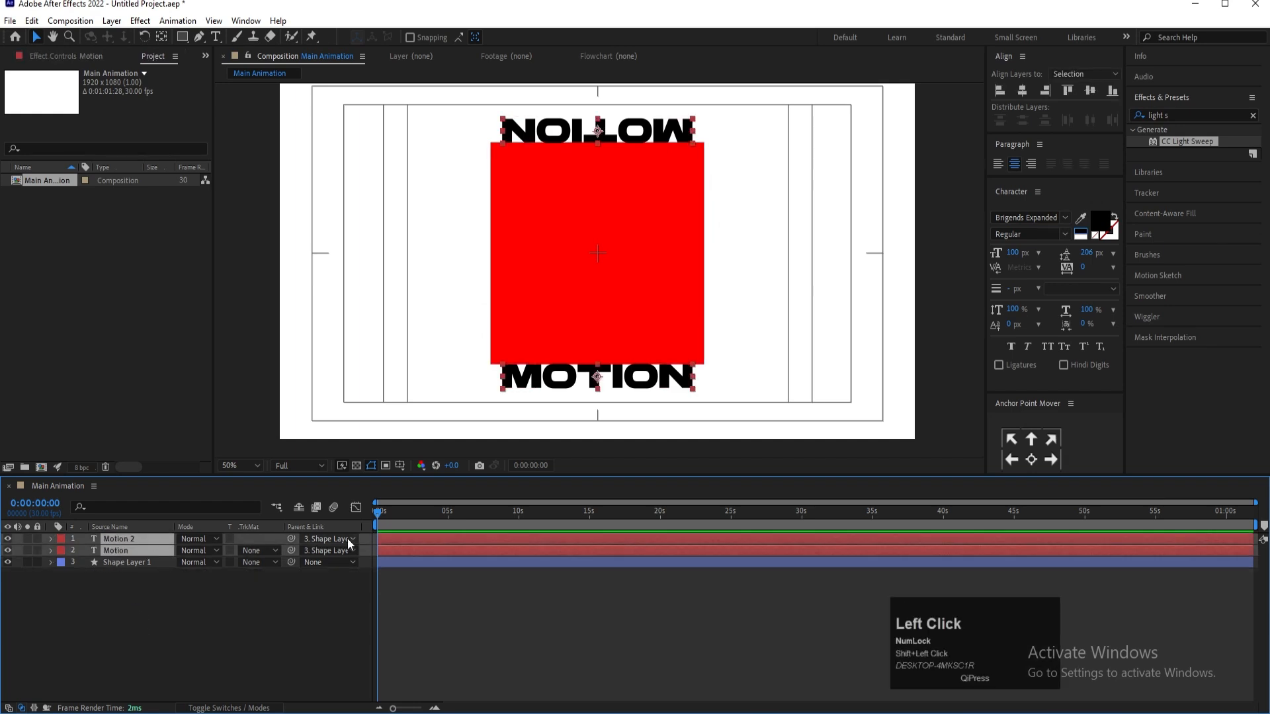
left_click(347, 539)
left_click(344, 553)
left_click(229, 618)
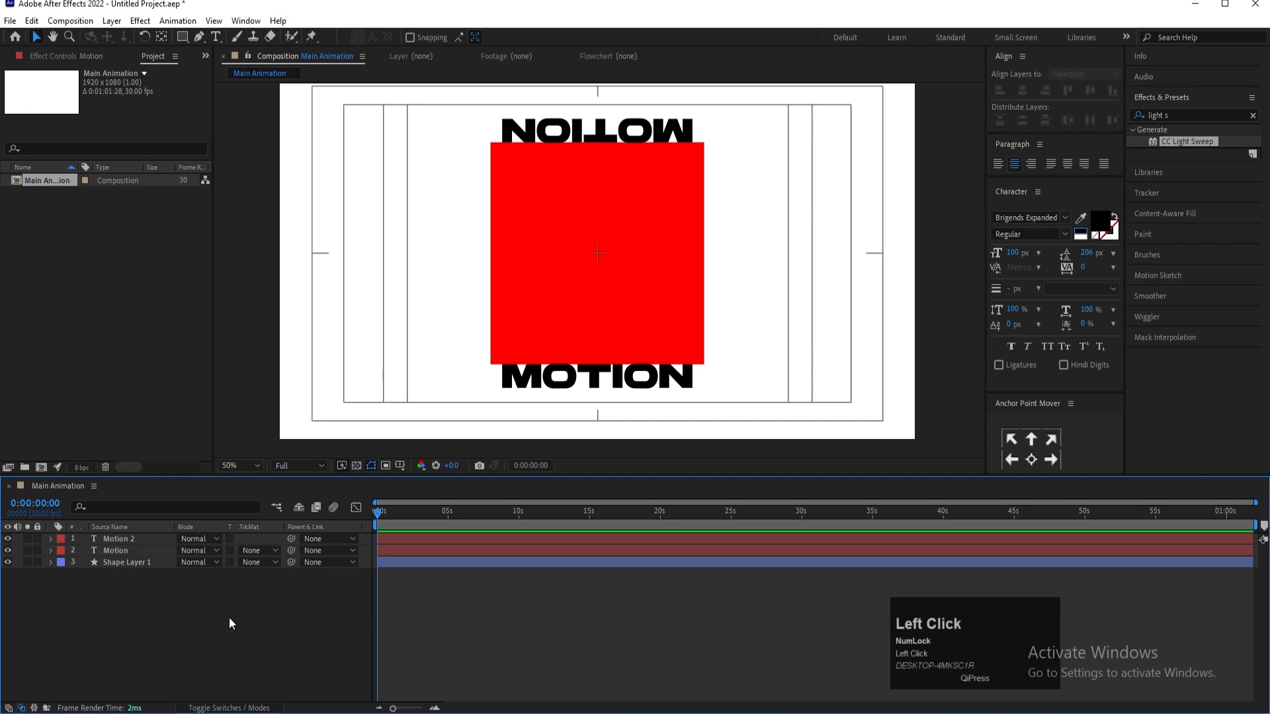
Add a new null object to the composition
right_click(228, 617)
left_click(256, 456)
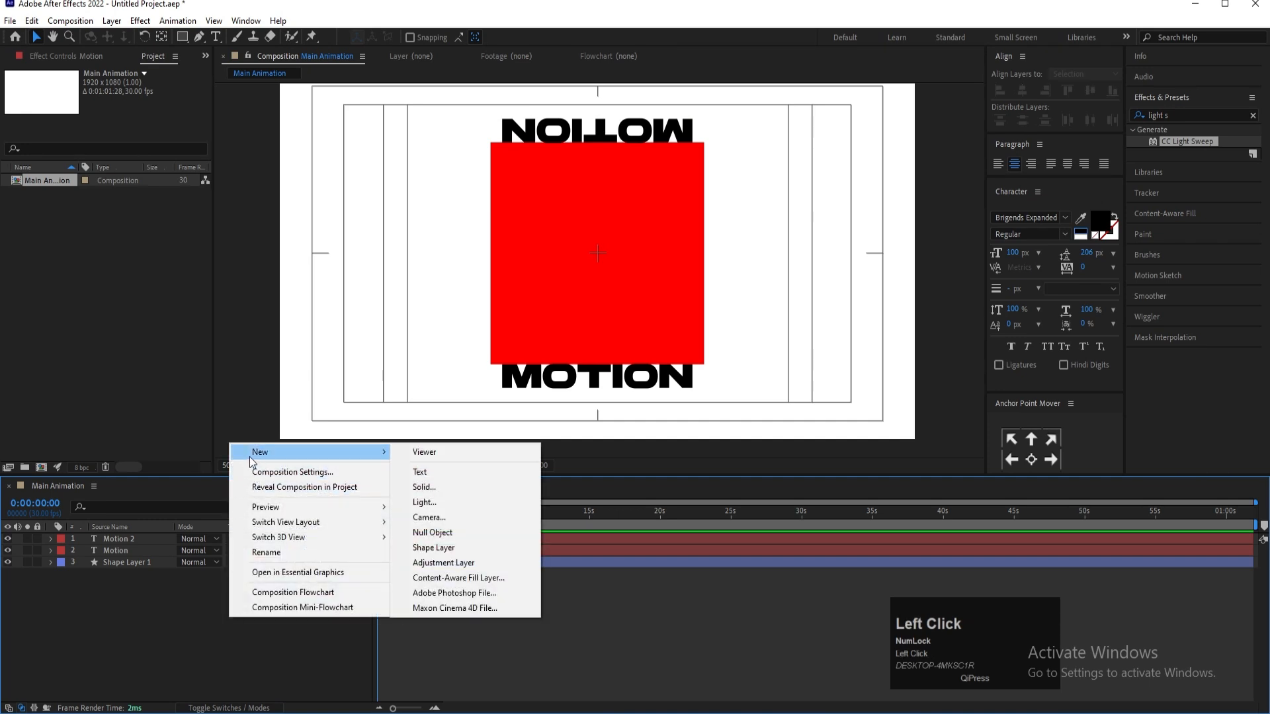
left_click(420, 532)
Duplicate both Motion text layers directly beneath the null layer and parent the two copies to Null 1
left_click(134, 551)
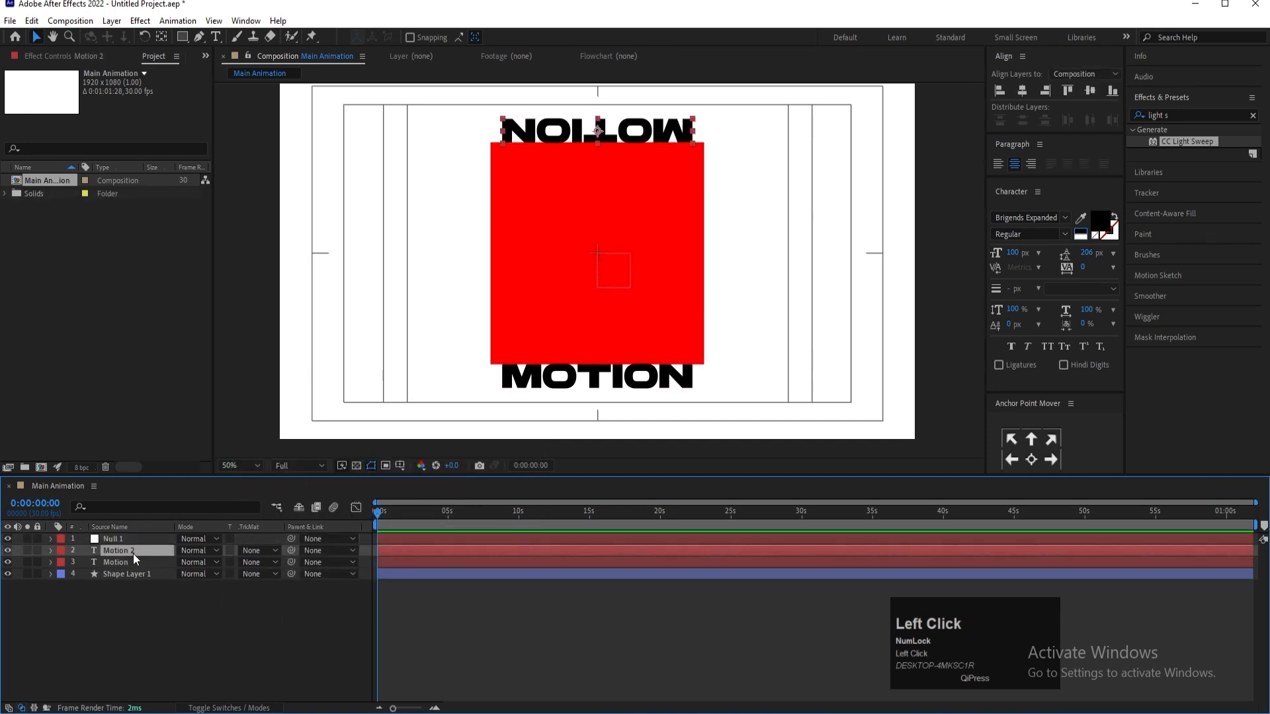
left_click(110, 562, "shift")
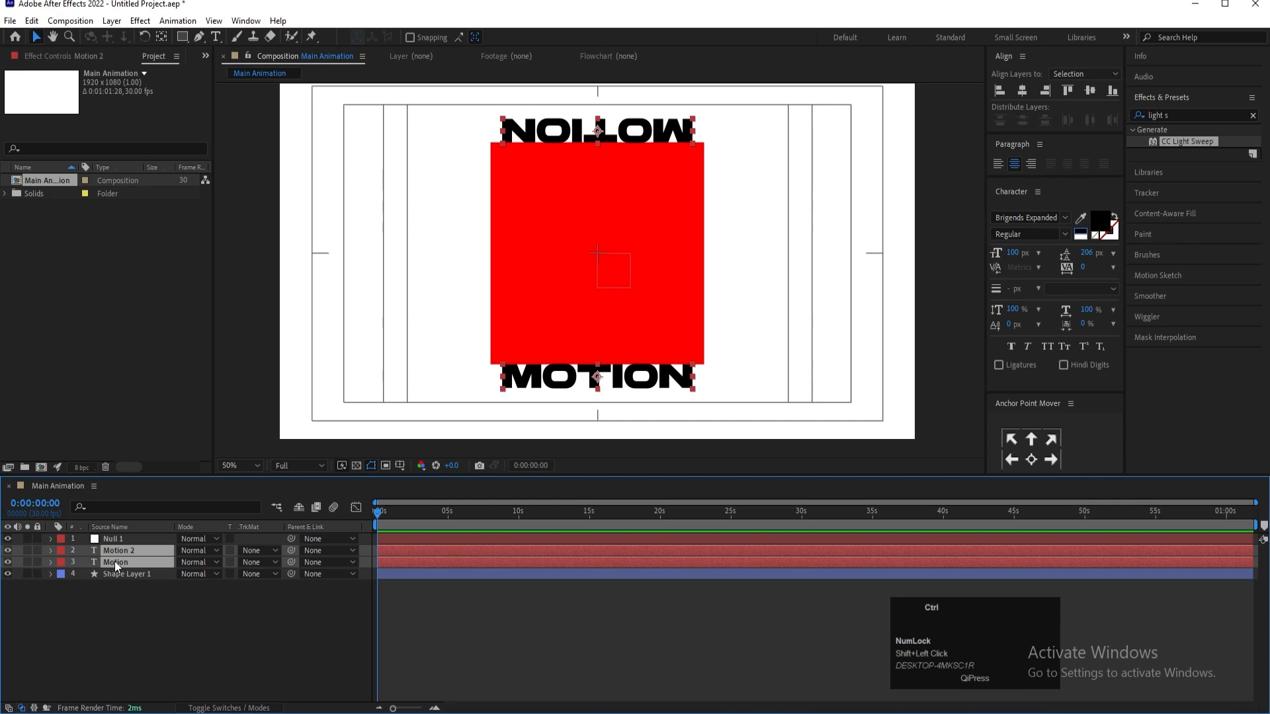
key("ctrl+d")
left_click_drag(149, 569, 192, 562)
left_click_drag(295, 545, 170, 541)
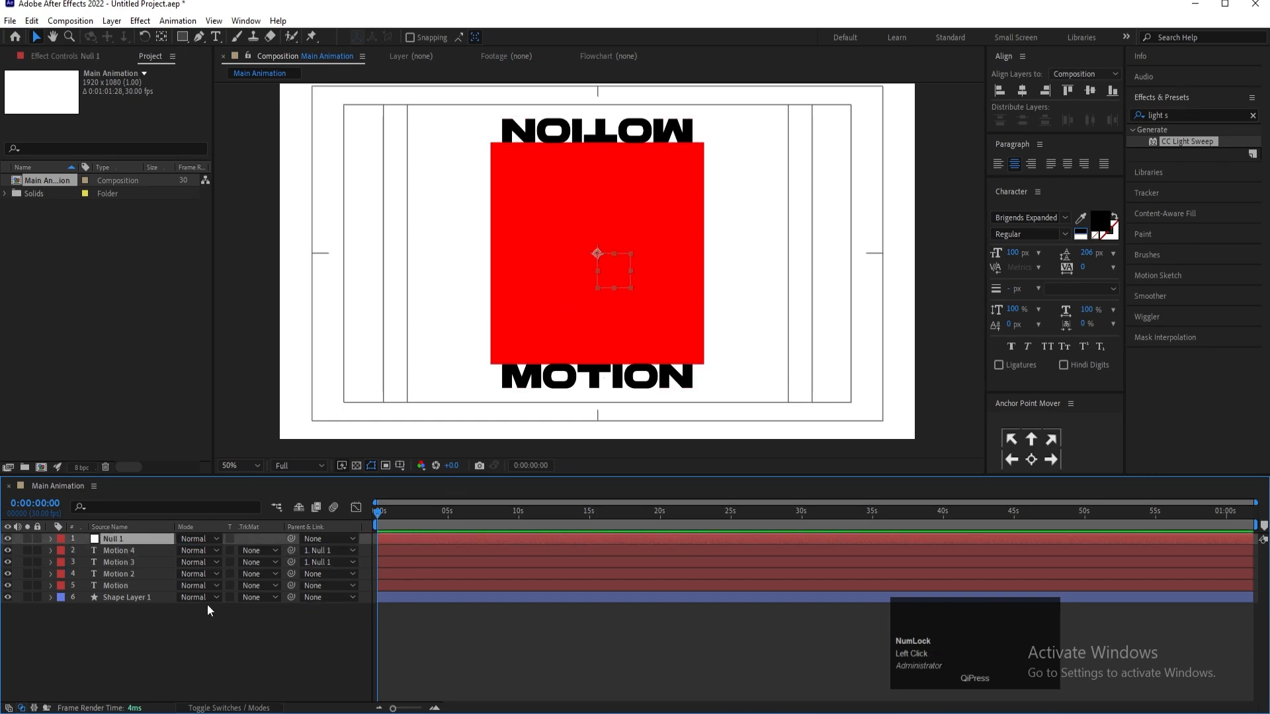
Set the rotation of Null 1 to 90° and delete the null layer
key("r")
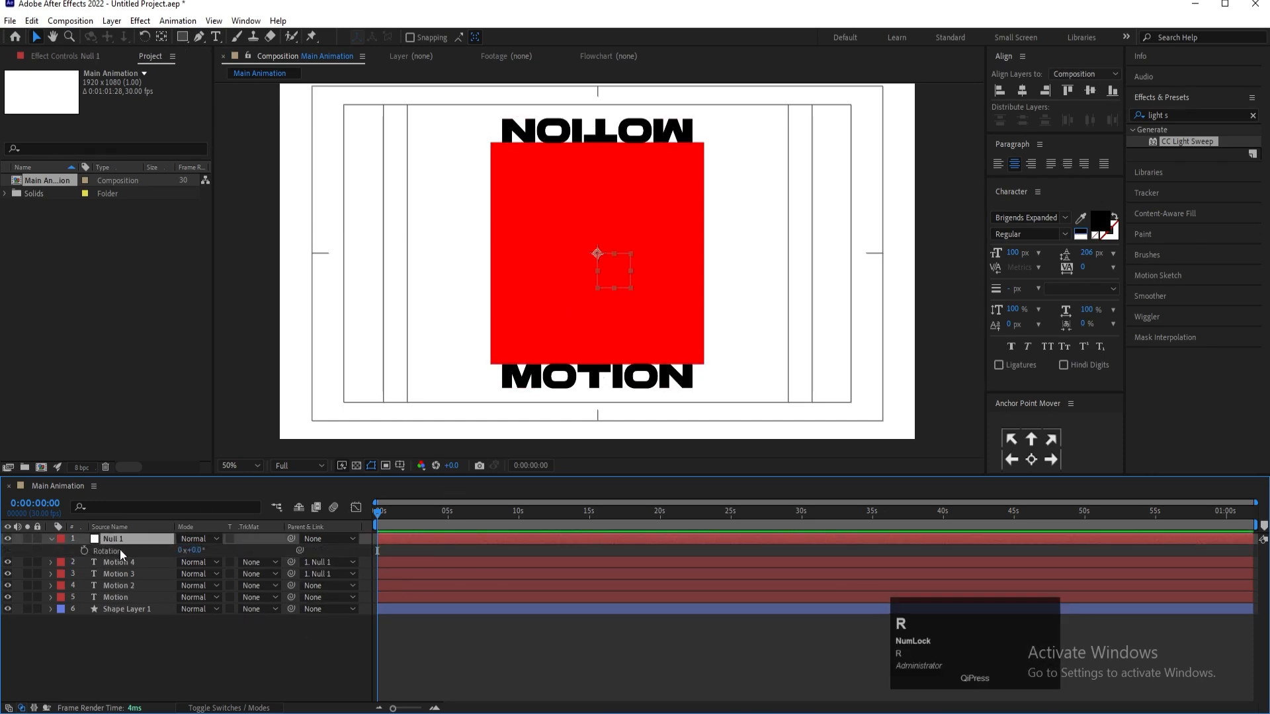
left_click(197, 551)
type("90")
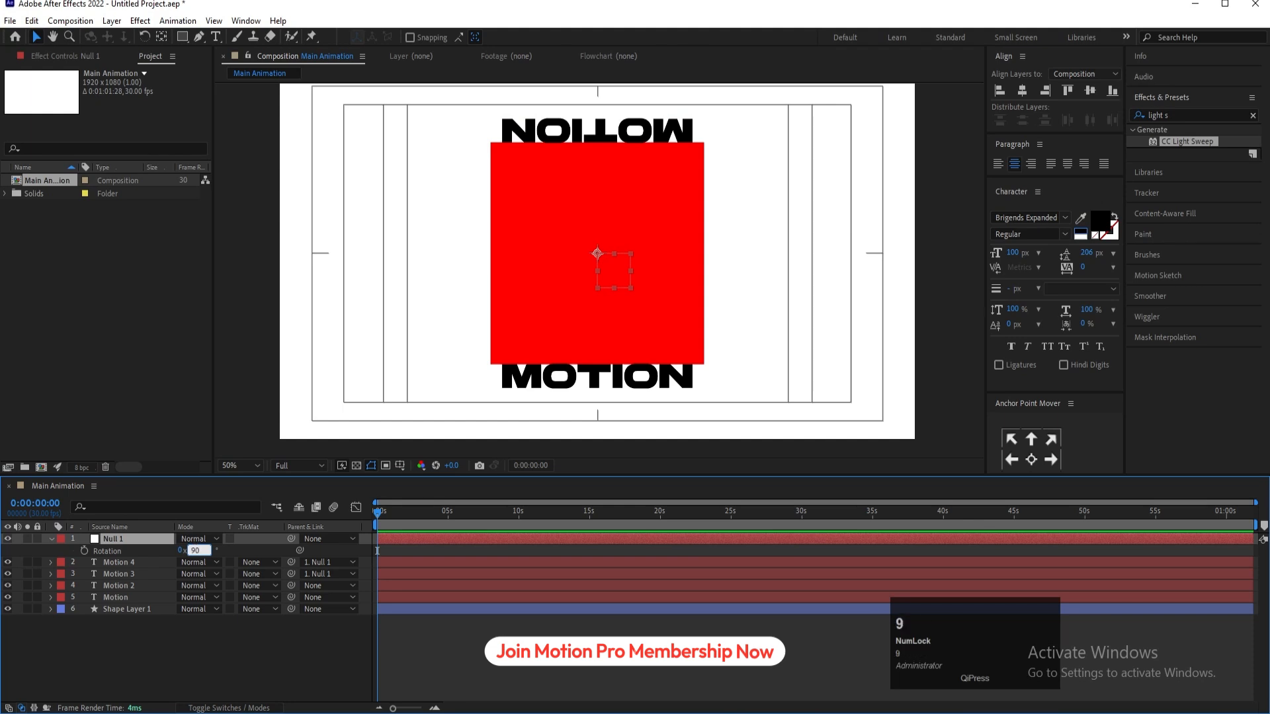
key("Return")
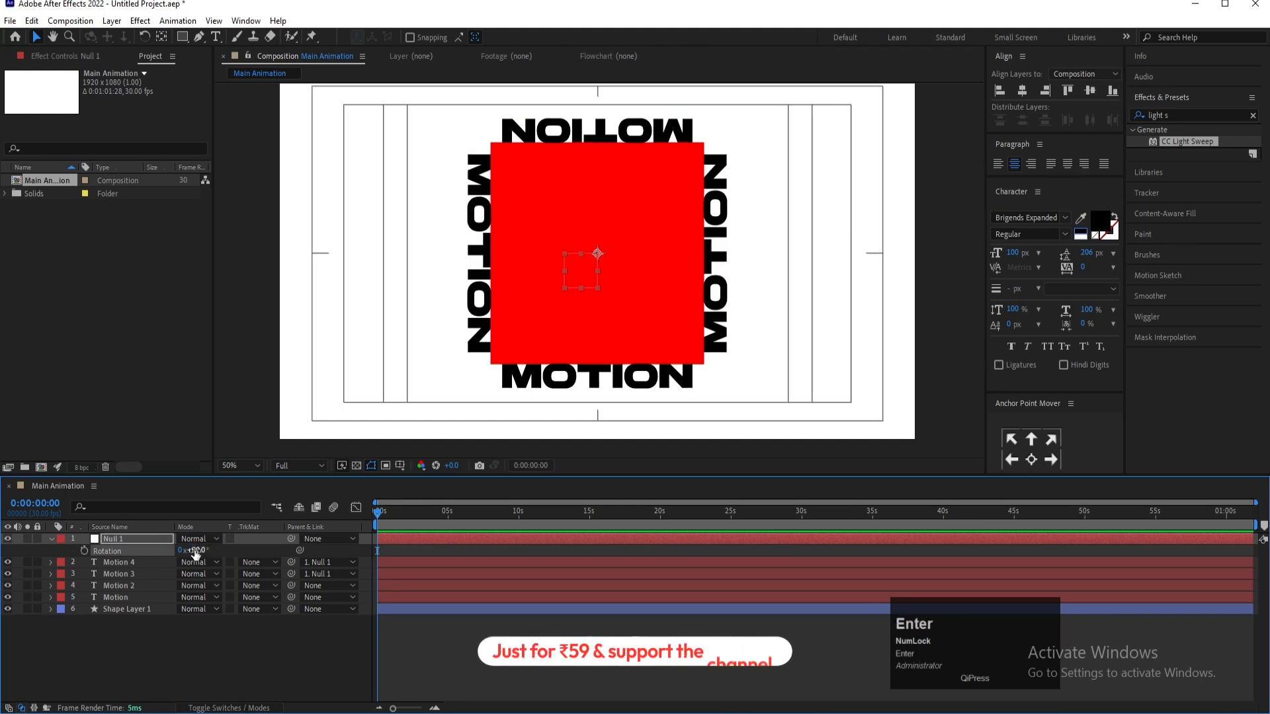
left_click(126, 536)
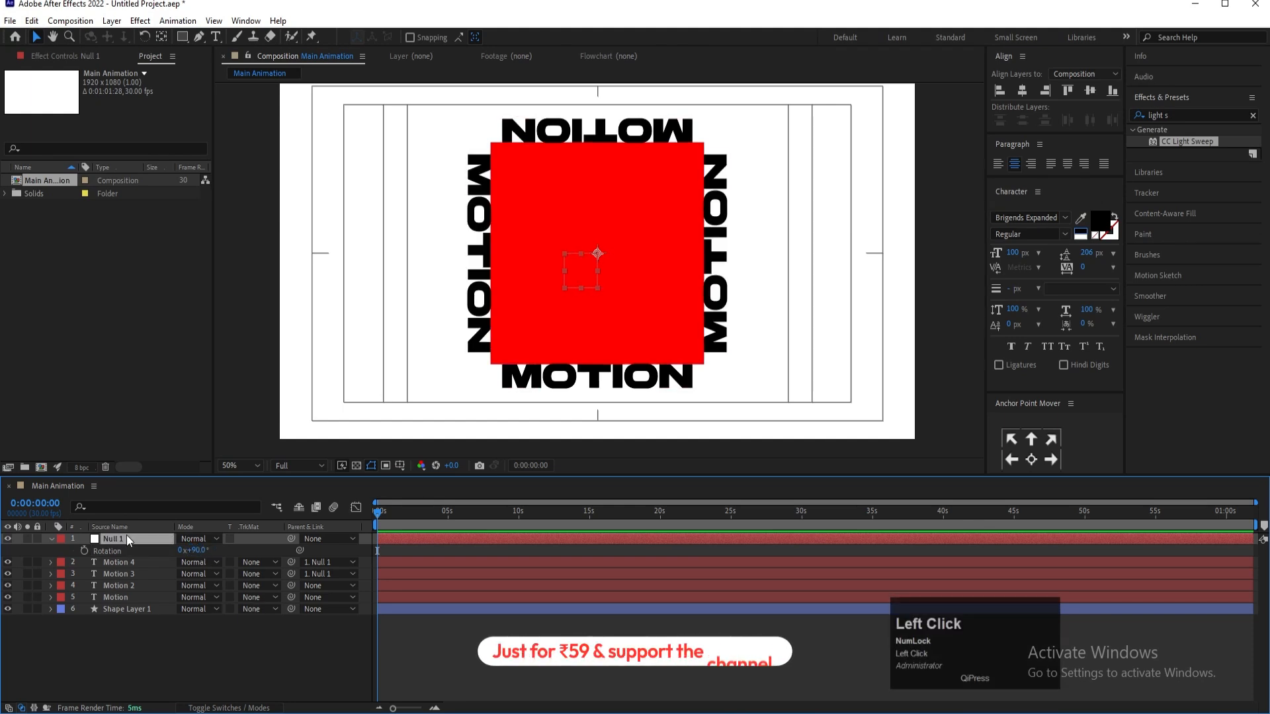
key("Delete")
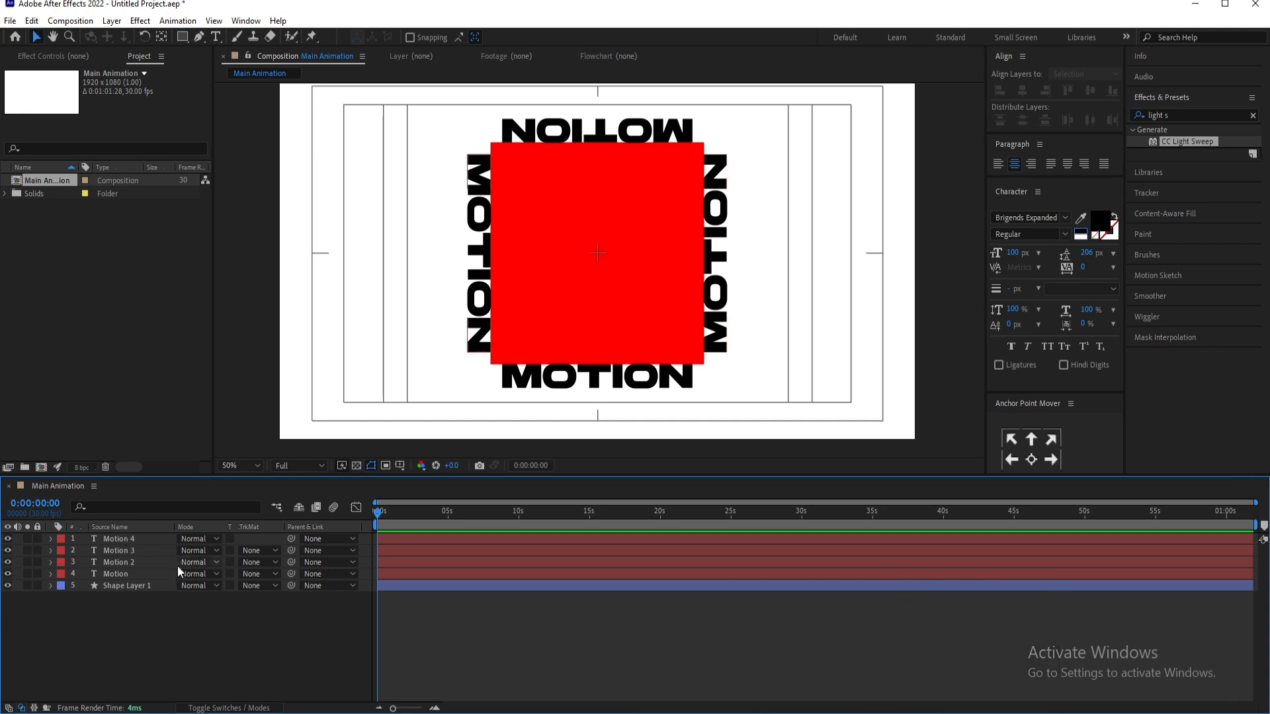
Parent all four Motion text layers to Shape Layer 1
left_click(111, 575)
left_click(113, 538, "shift")
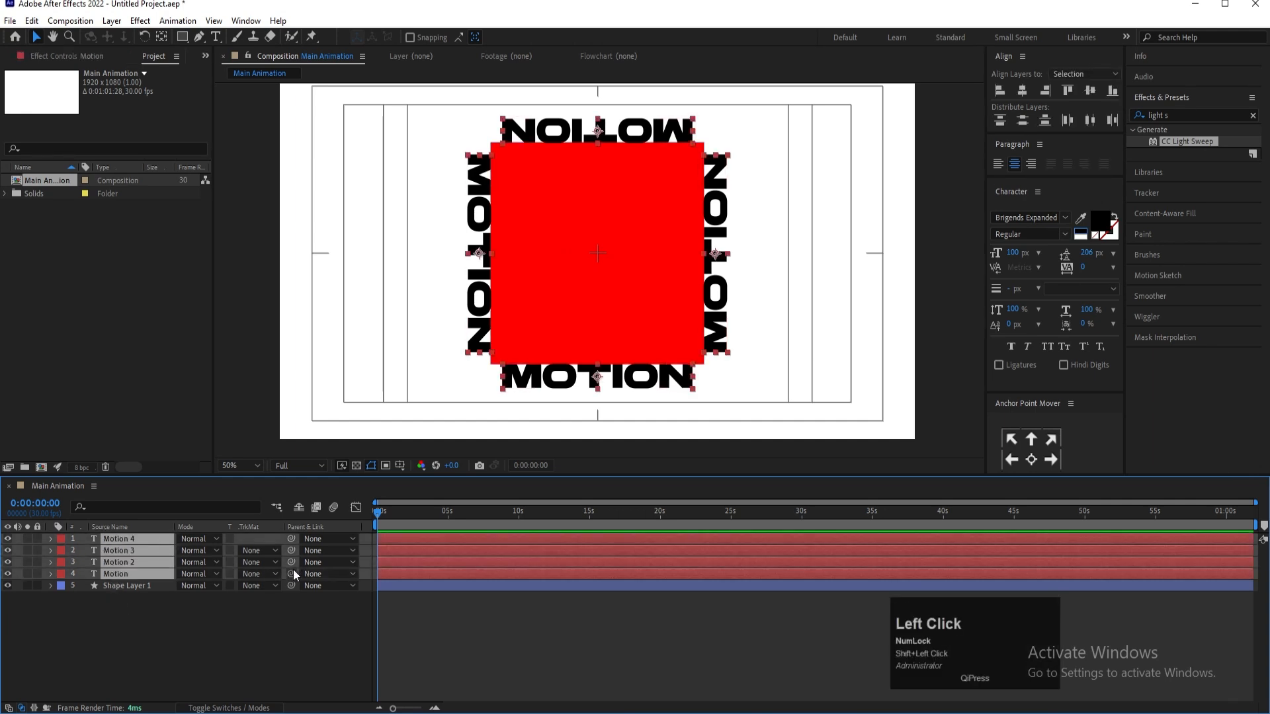
left_click_drag(293, 574, 106, 586)
left_click(110, 601)
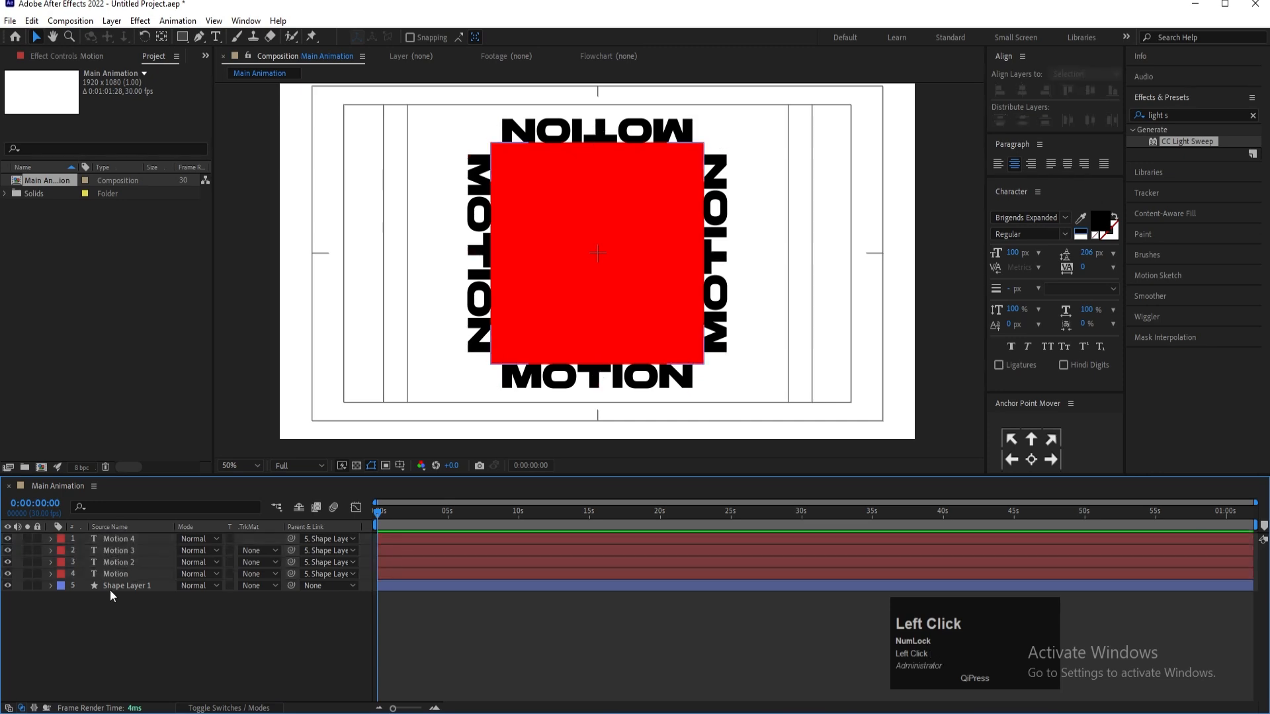
Rotate the red square to check how the four parented texts follow, and reset its rotation to 0°
left_click(109, 589)
key("r")
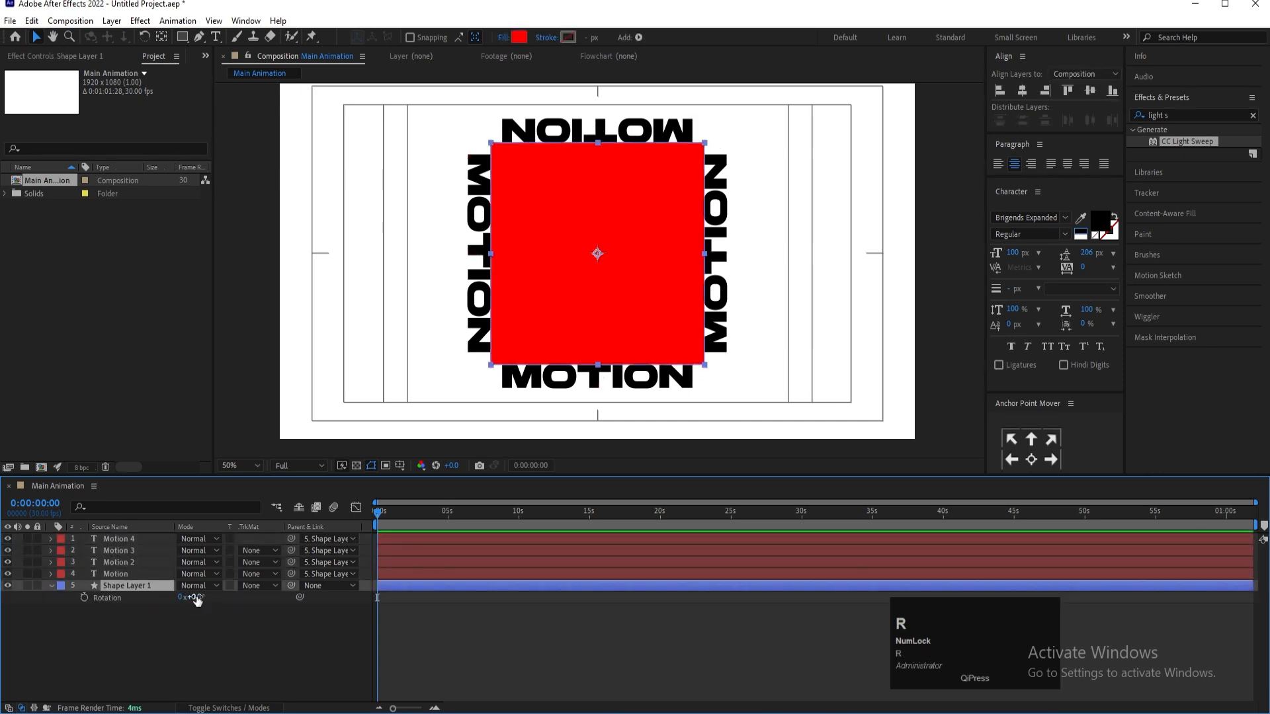
left_click_drag(197, 600, 361, 582)
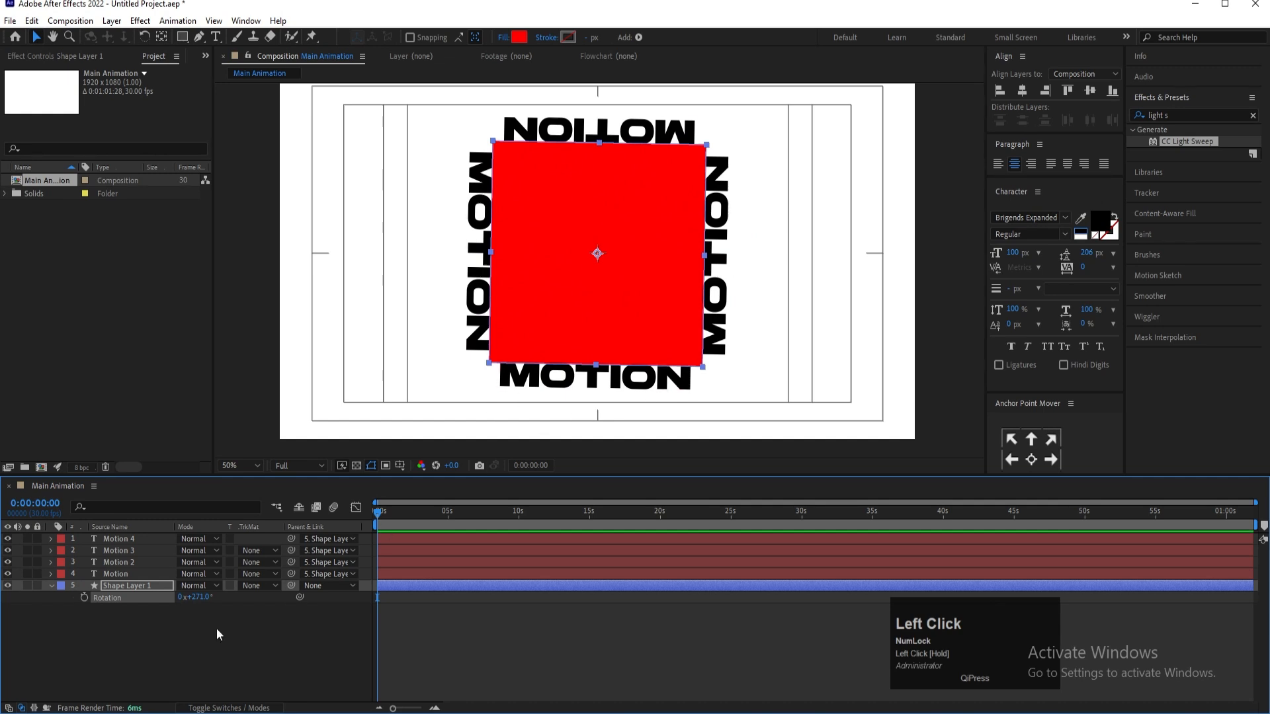
mouse_move(197, 599)
left_mouse_down()
mouse_move(250, 597)
mouse_move(205, 595)
left_mouse_up()
left_click(206, 594)
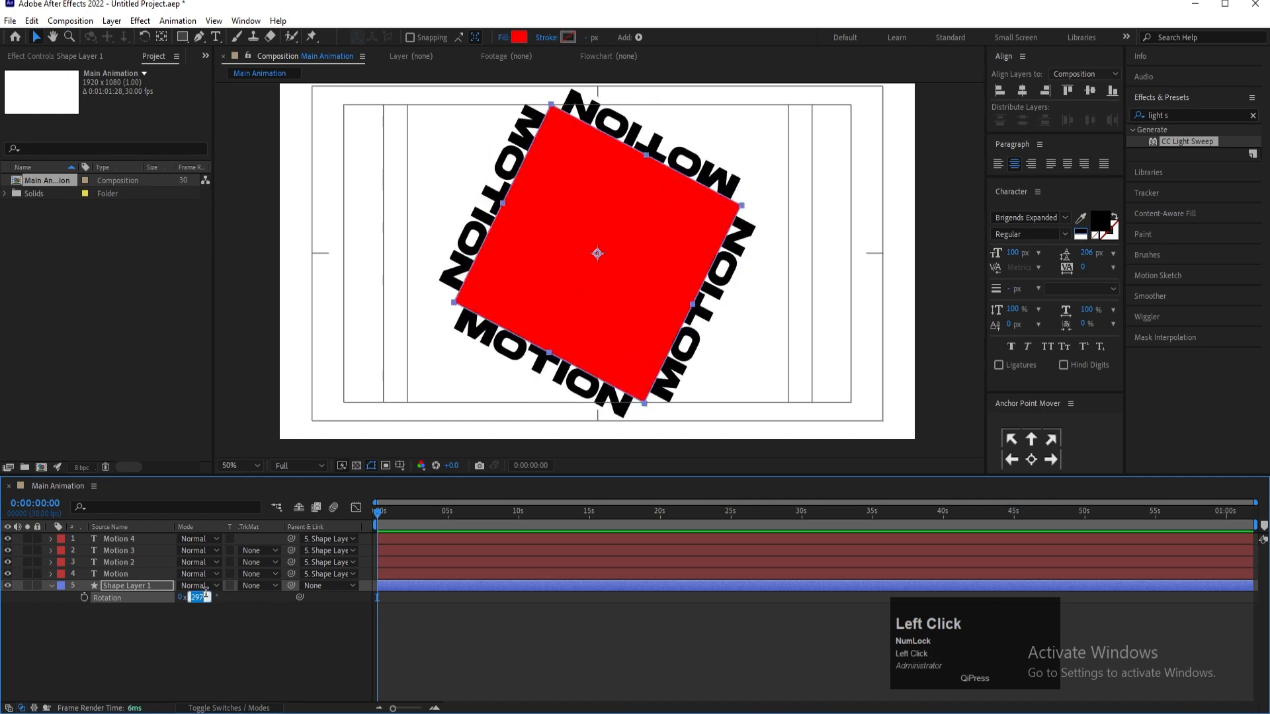
key("Return")
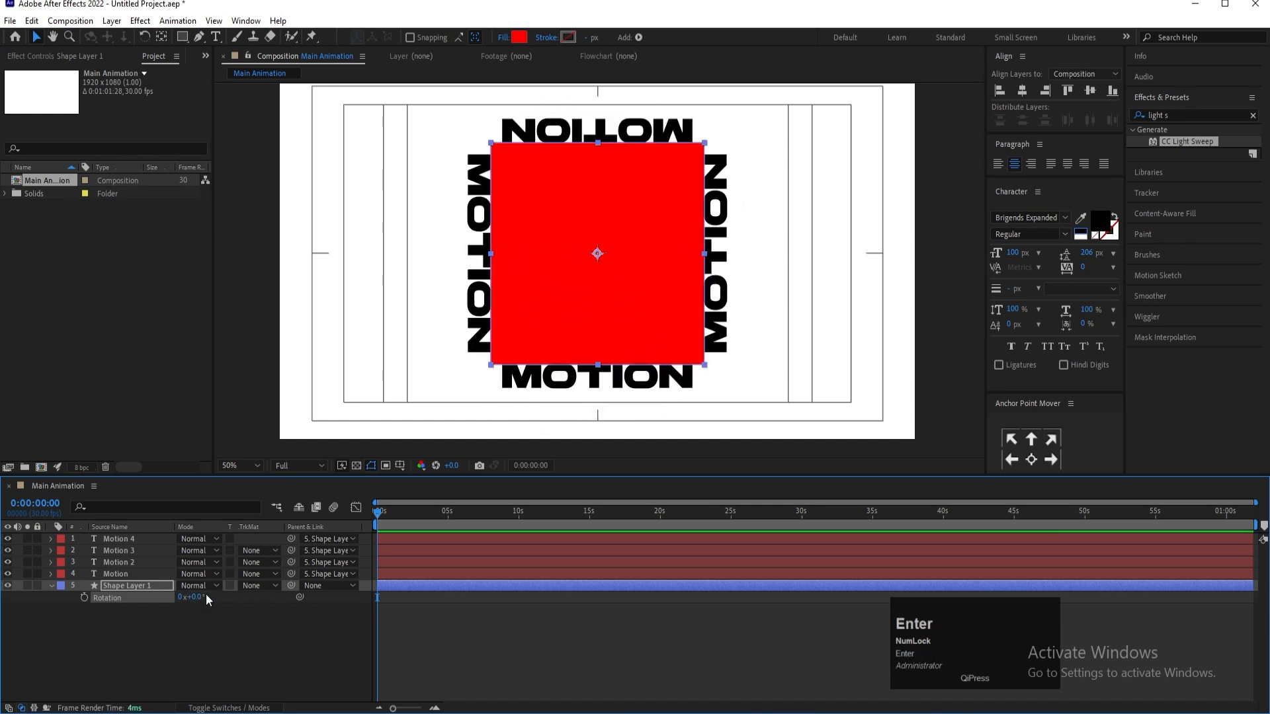
left_click(241, 630)
Hide the red square layer and set the composition's background color to black (000000)
left_click(128, 588)
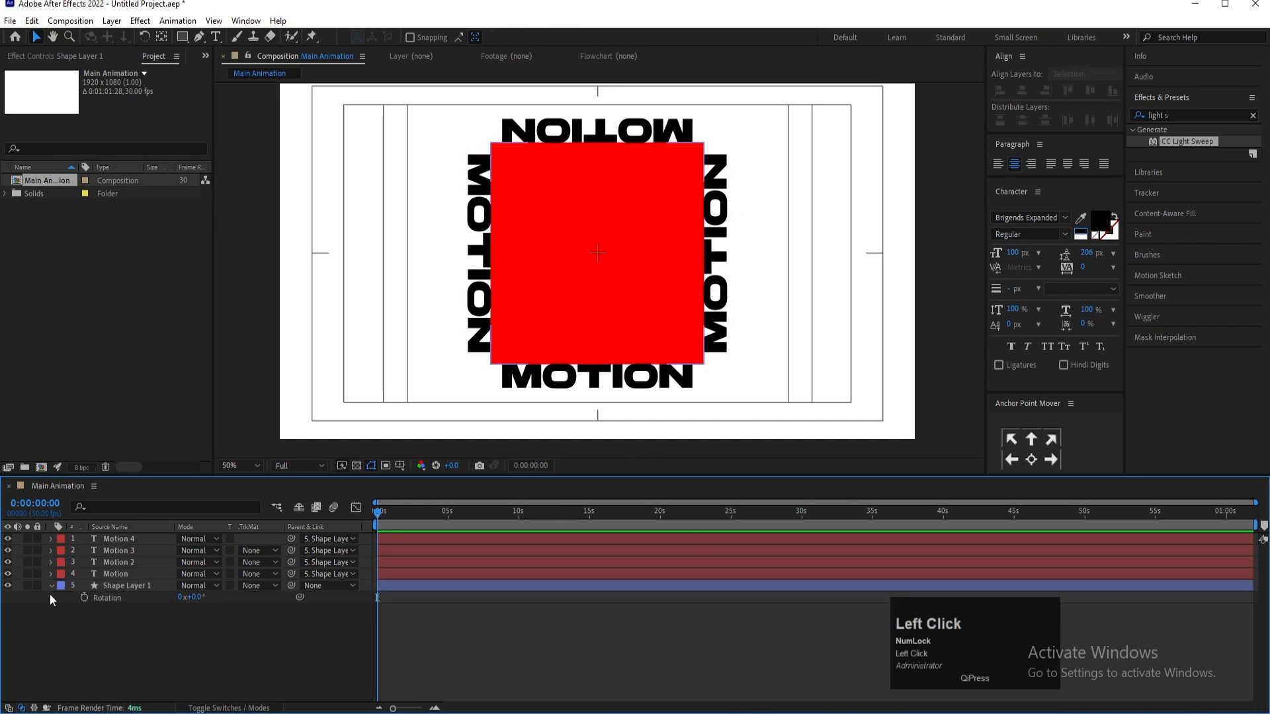
left_click(8, 586)
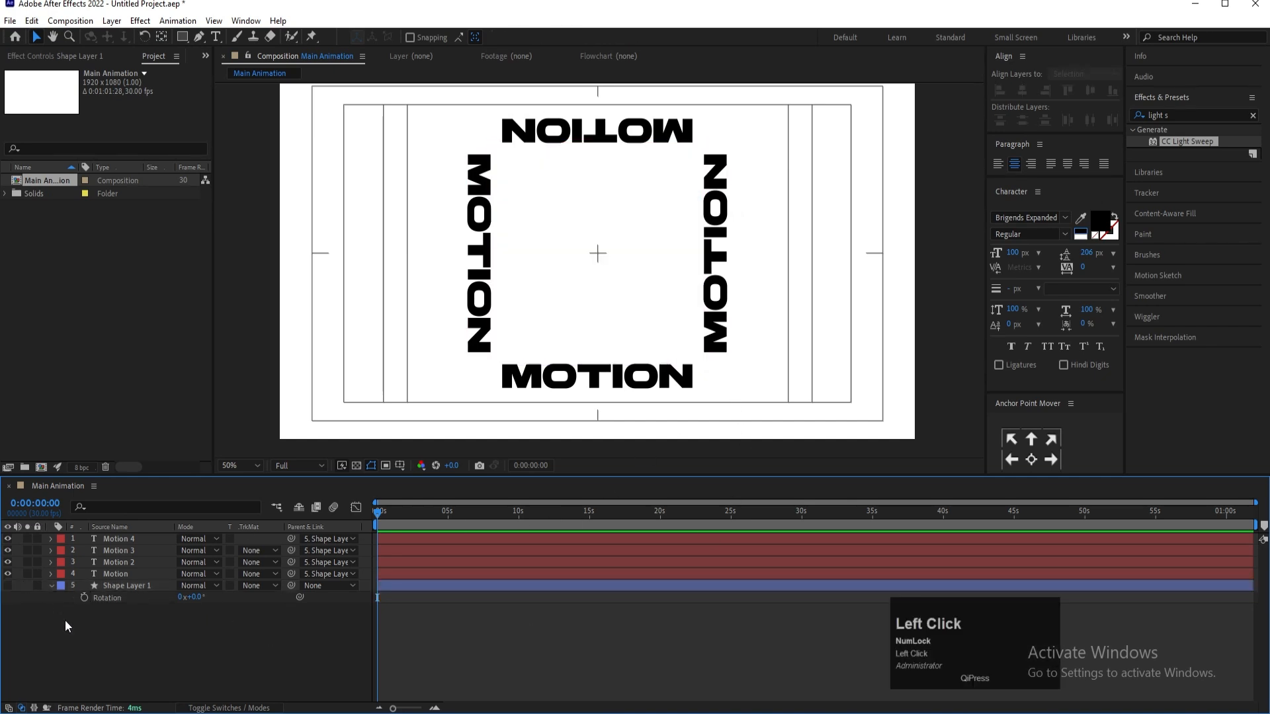
key("ctrl+k")
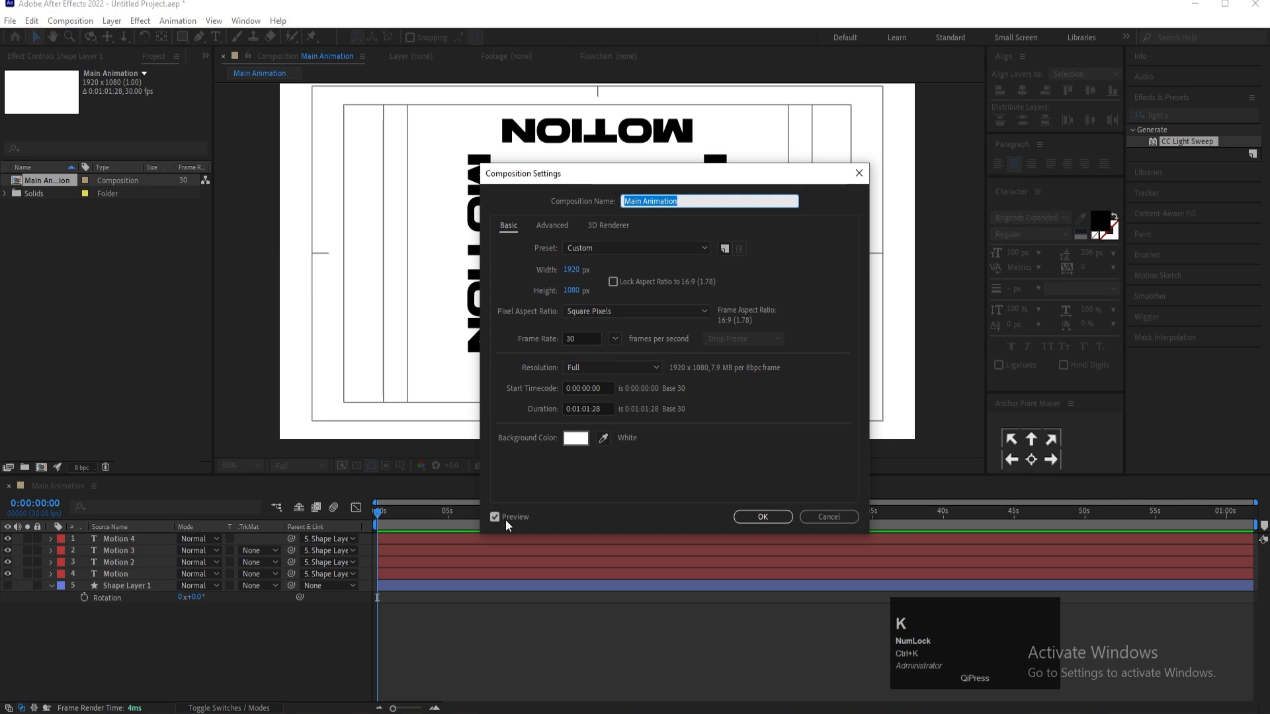
left_click(575, 438)
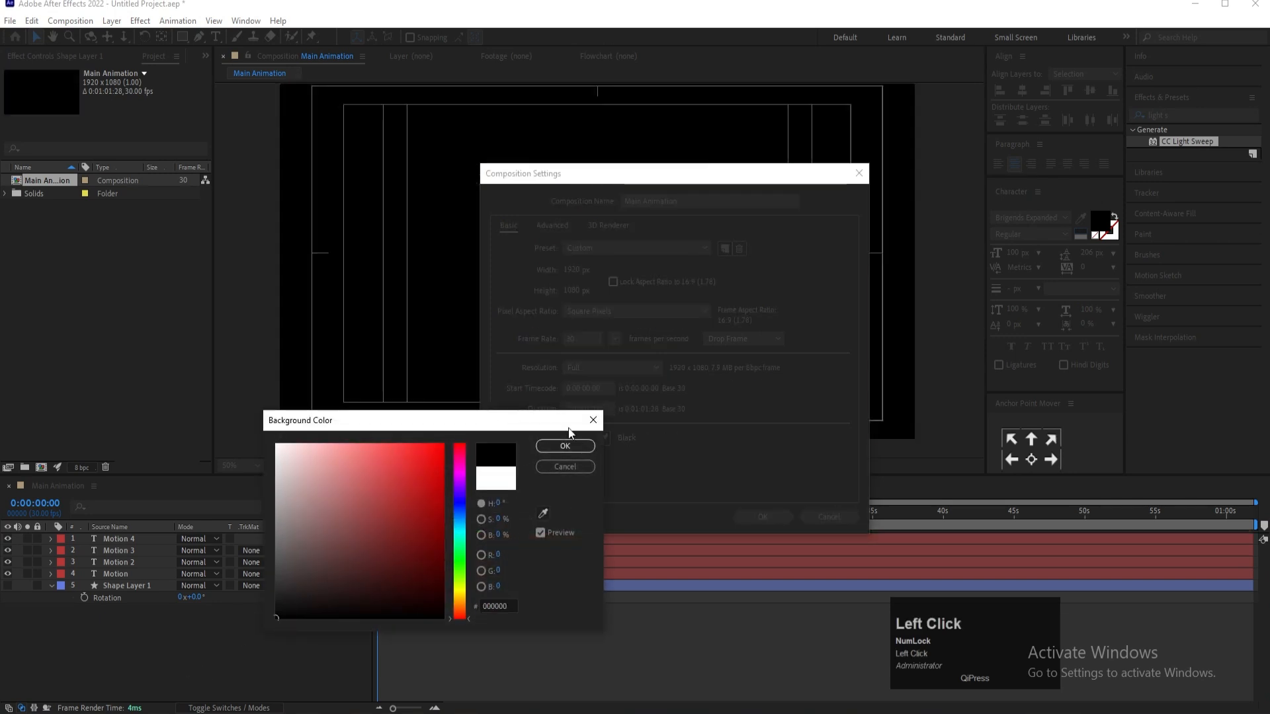
left_click(565, 446)
left_click(762, 517)
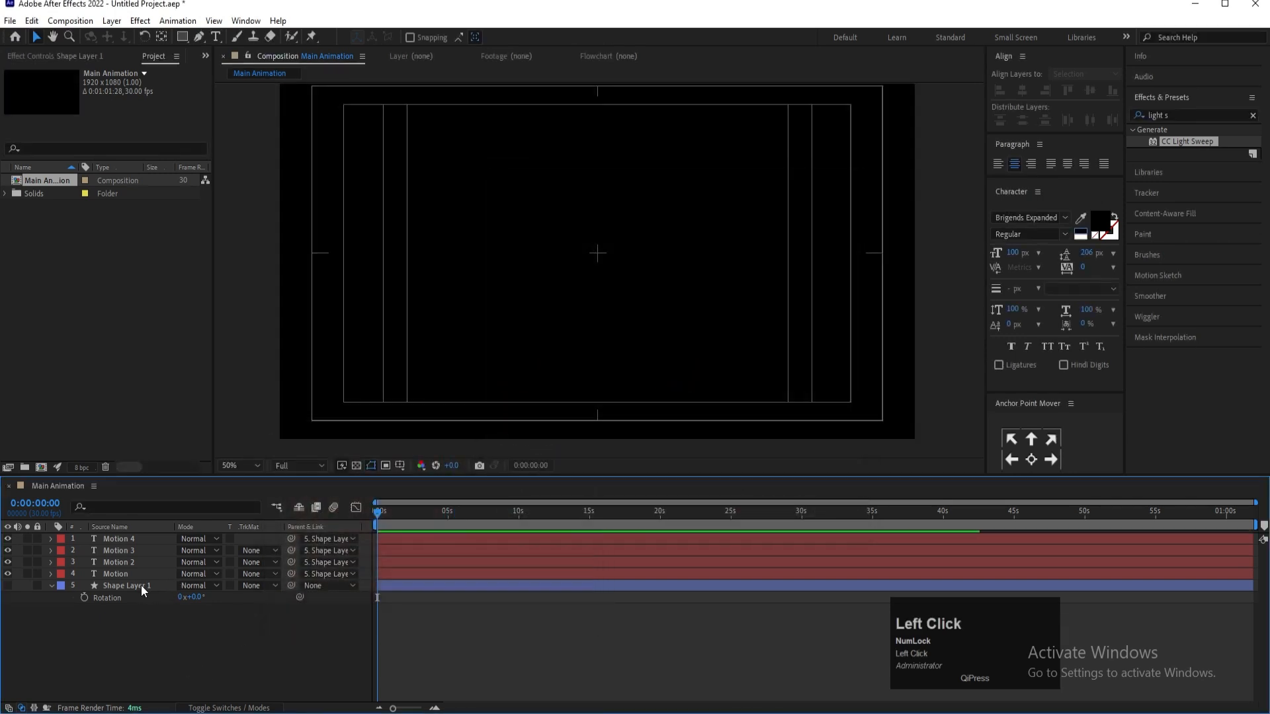
Change the fill color of all four Motion text layers to white
left_click(121, 572)
left_click(114, 539, "shift")
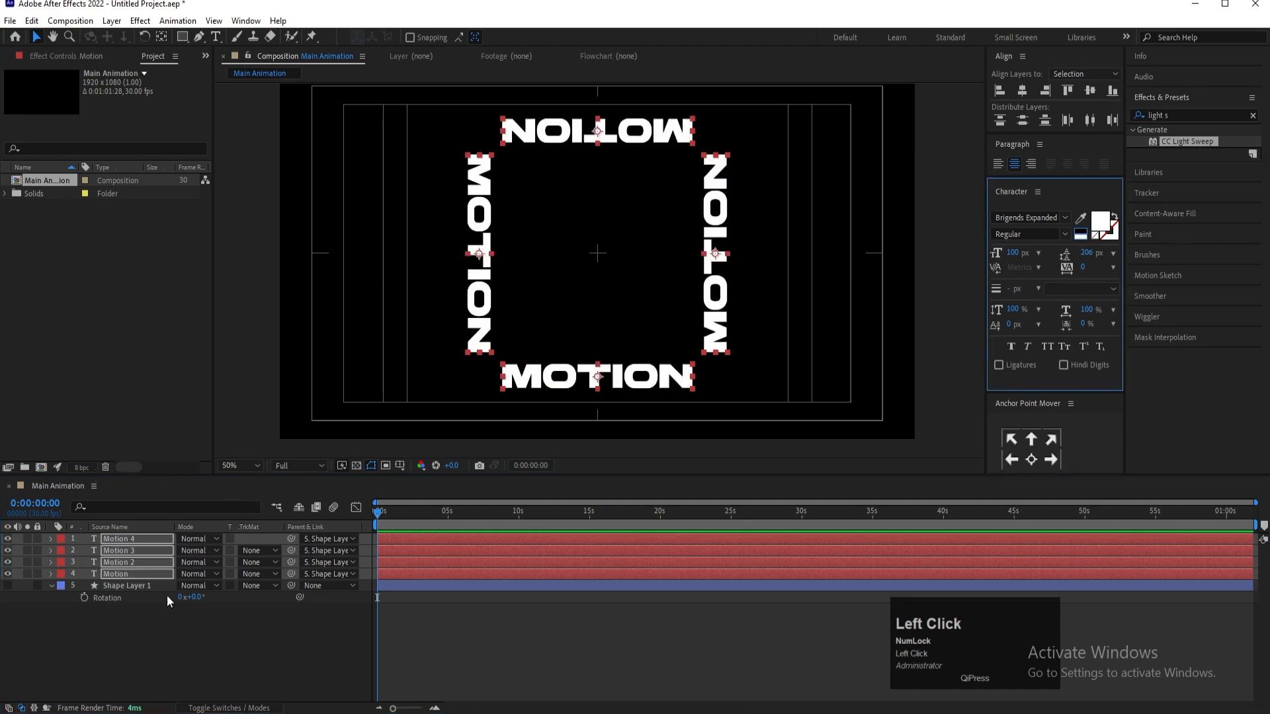
left_click(168, 652)
Change the fill color of the two vertical texts, Motion 3 and Motion 4, to bright green
left_click(464, 278)
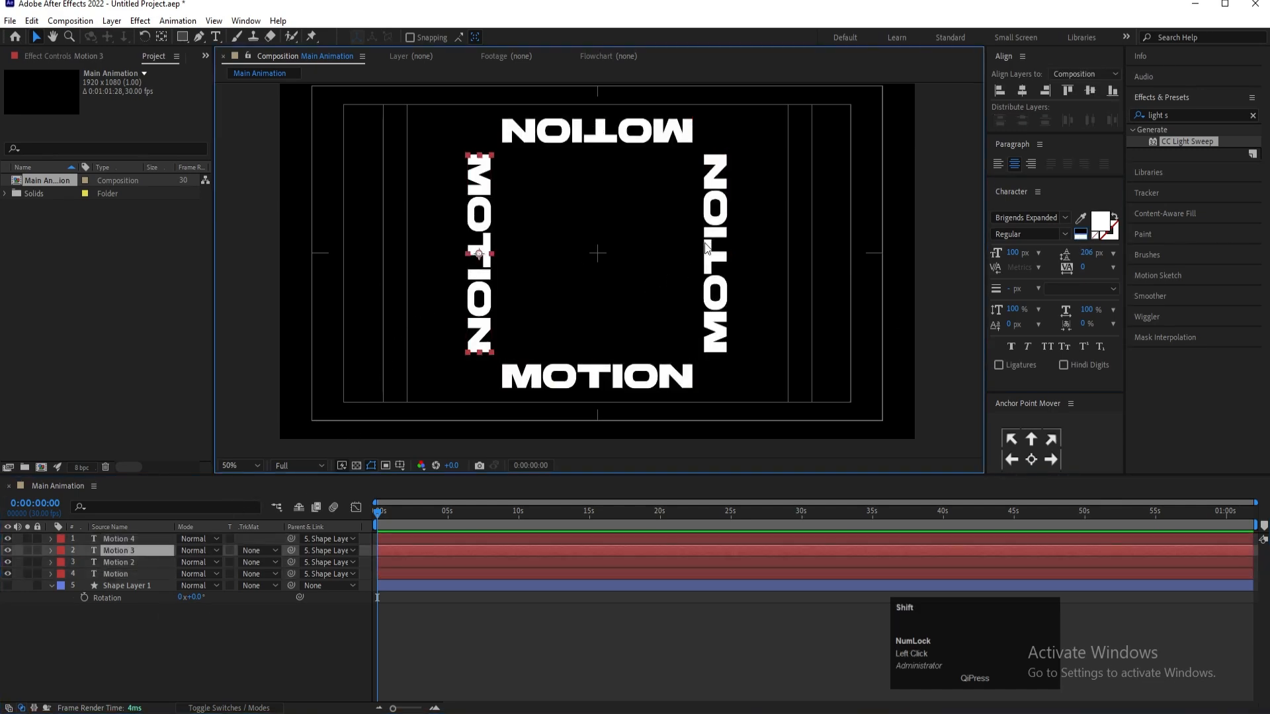
left_click(721, 221, "shift")
left_click(1094, 230)
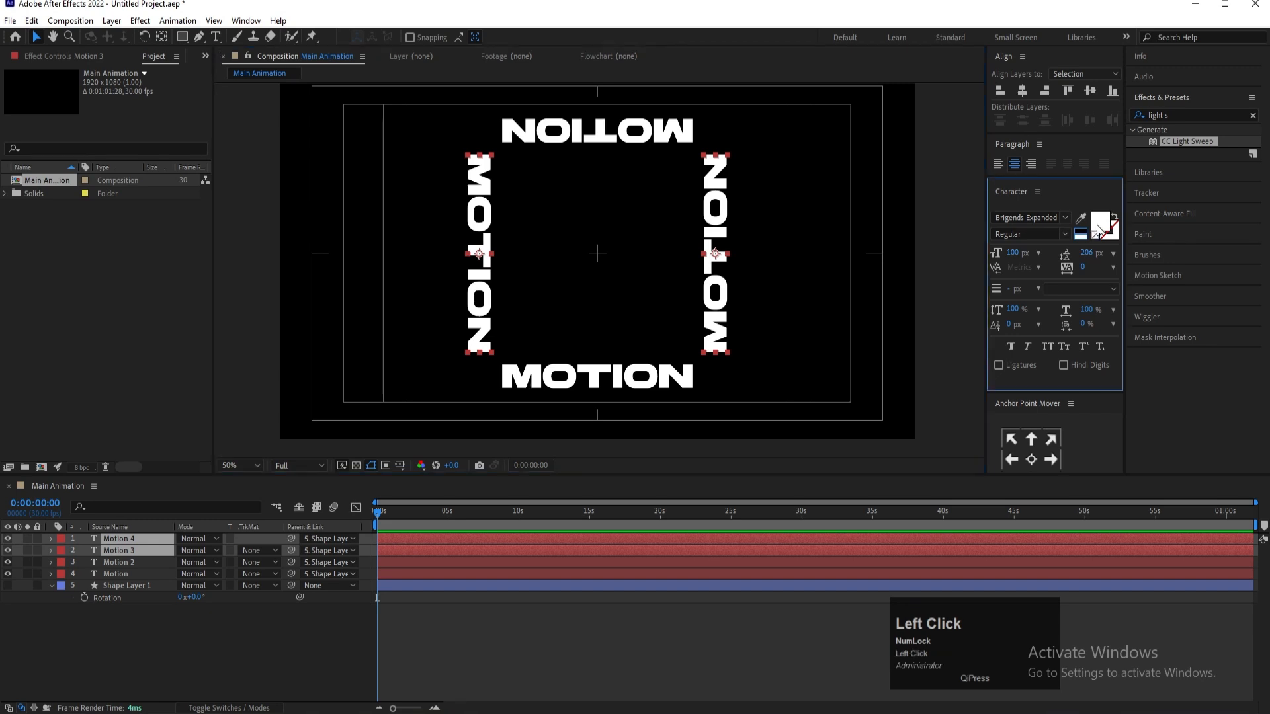
left_click(458, 545)
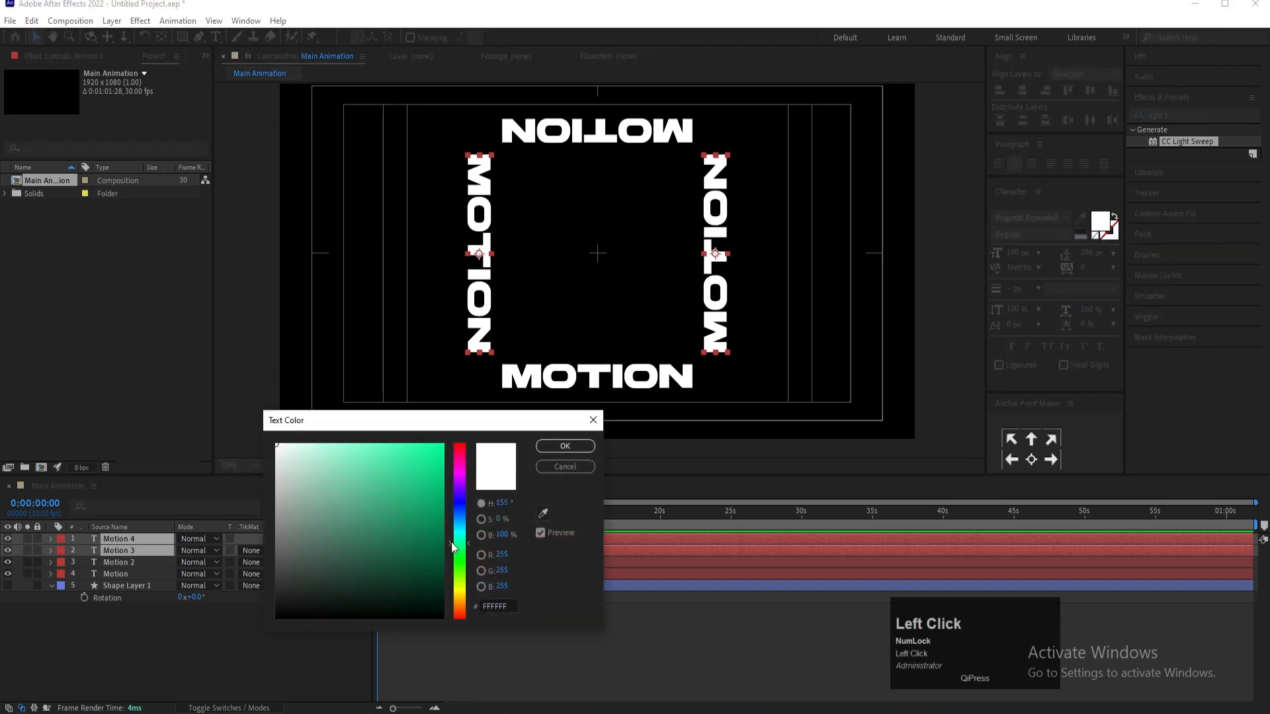
left_click_drag(423, 457, 553, 431)
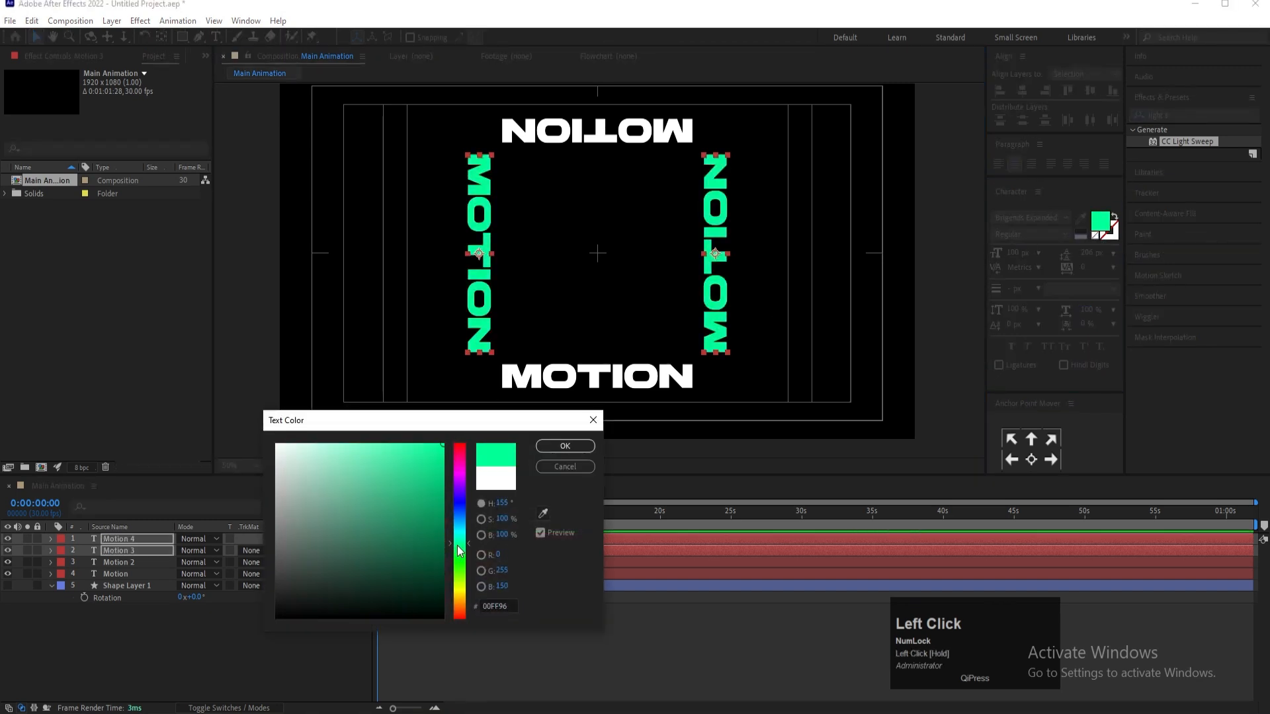
left_click_drag(460, 551, 467, 553)
left_click(551, 450)
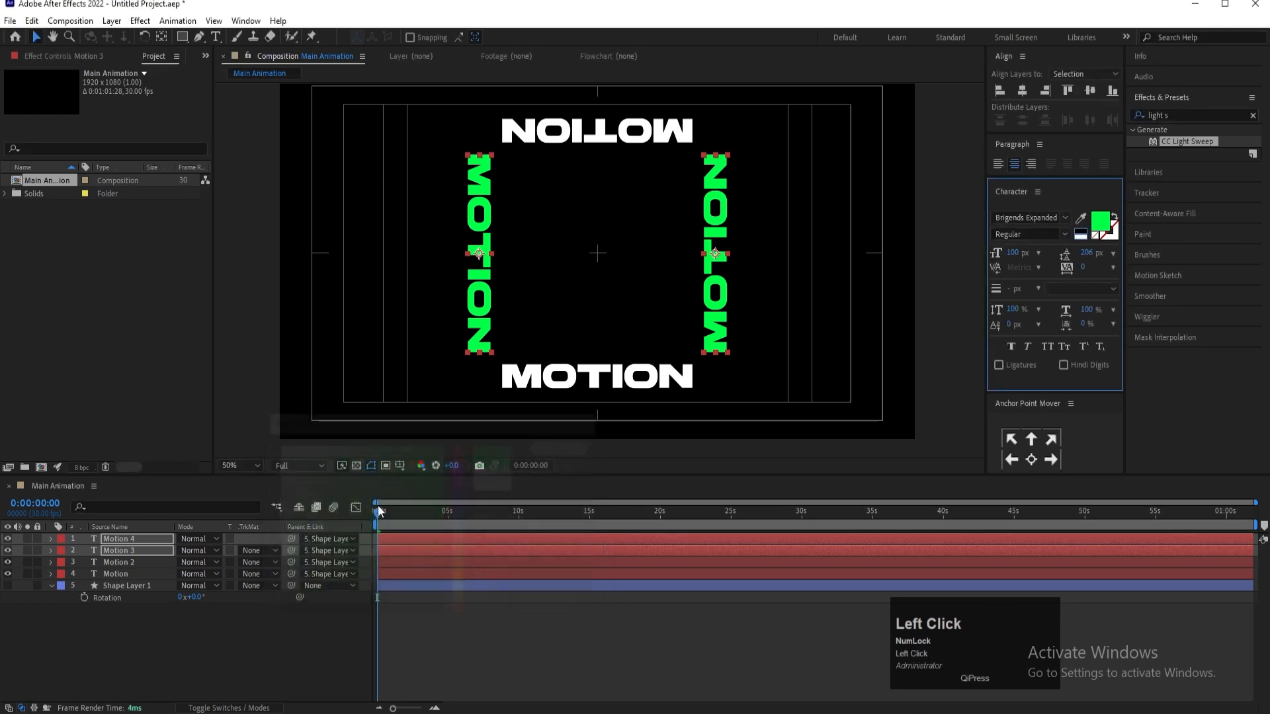
left_click(165, 647)
Show the red square layer again and hide all four Motion text layers
left_click(7, 586)
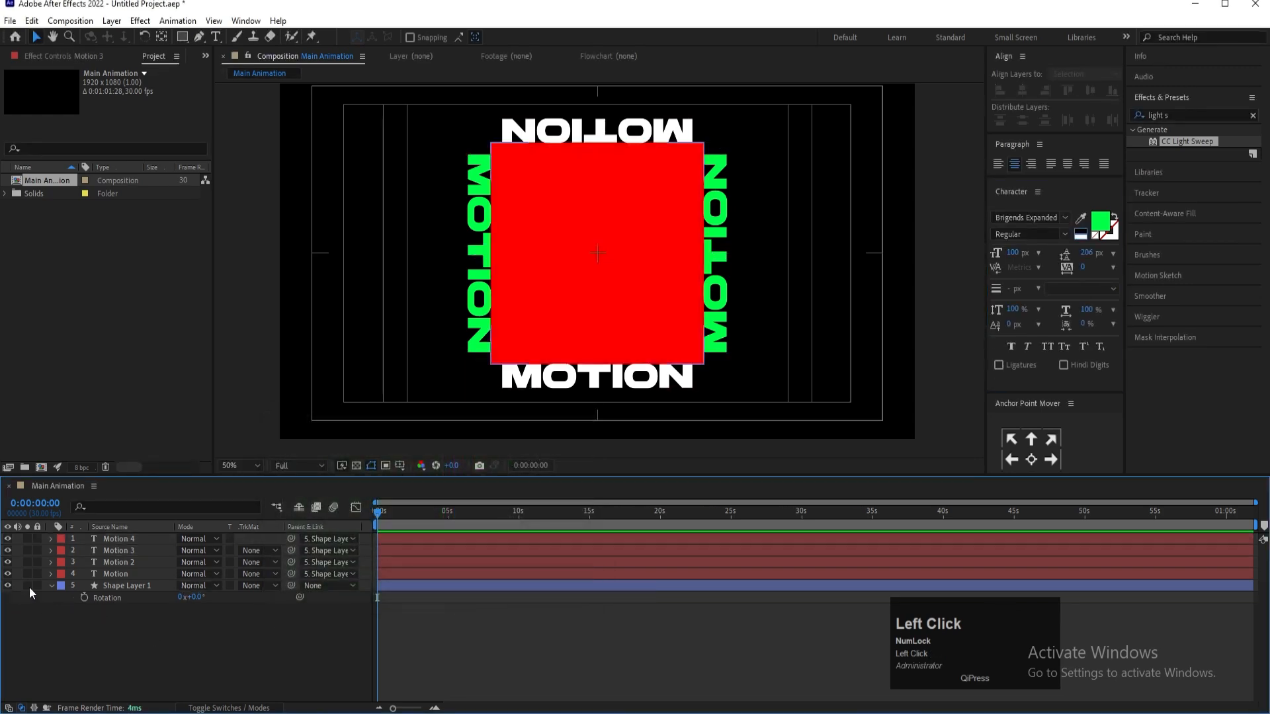
left_click(106, 585)
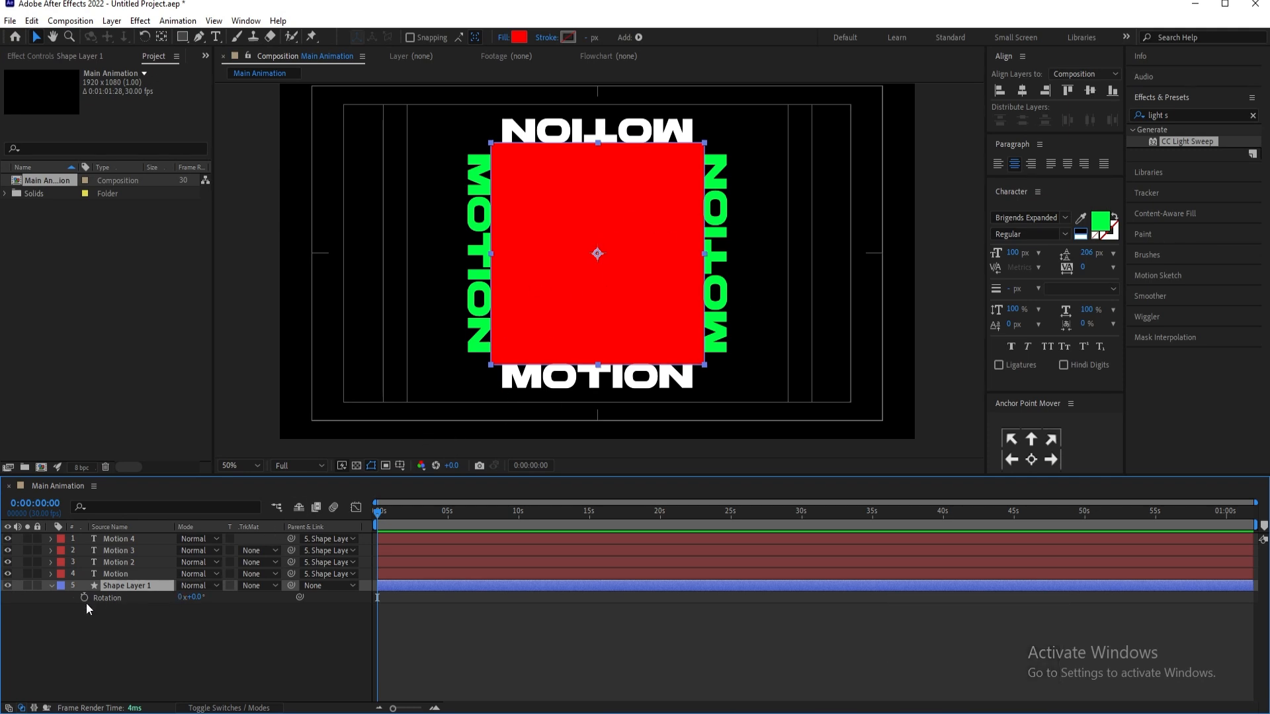
left_click_drag(7, 573, 7, 539)
left_click(128, 606)
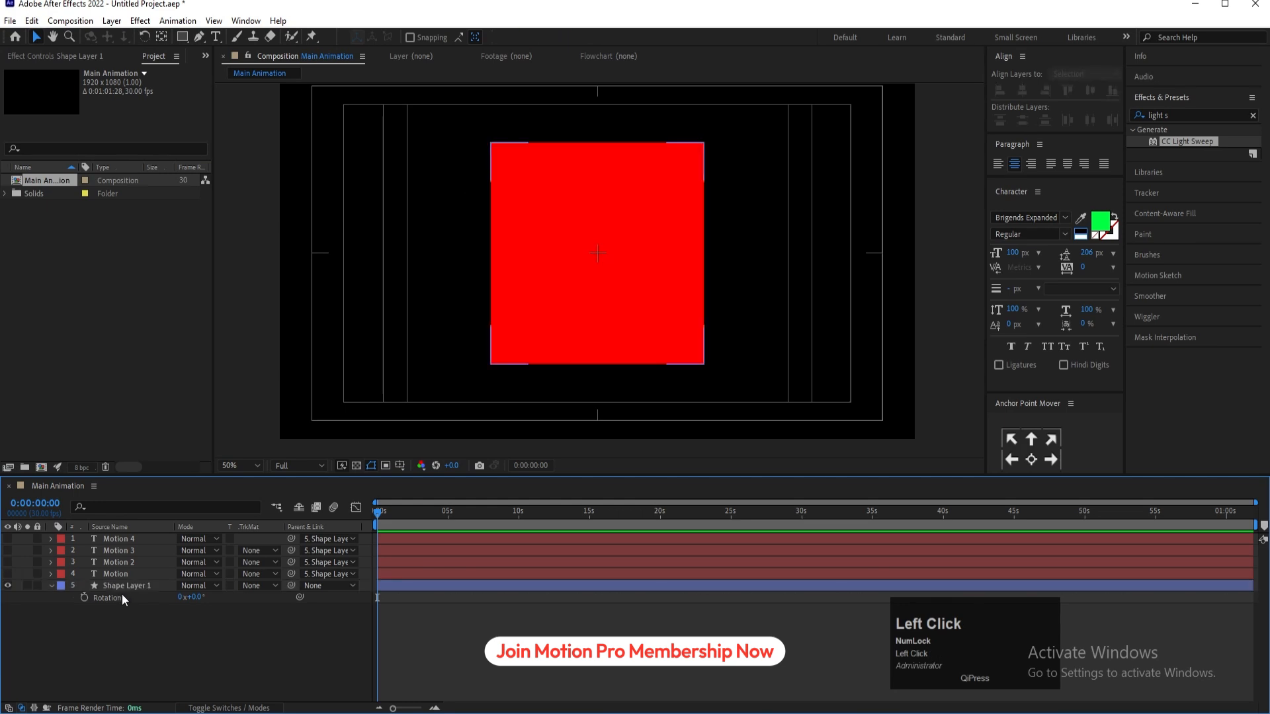
Separate the red square's Position into X and Y dimensions and add a Y Position keyframe at 0:00:00:00
left_click(110, 585)
key("p")
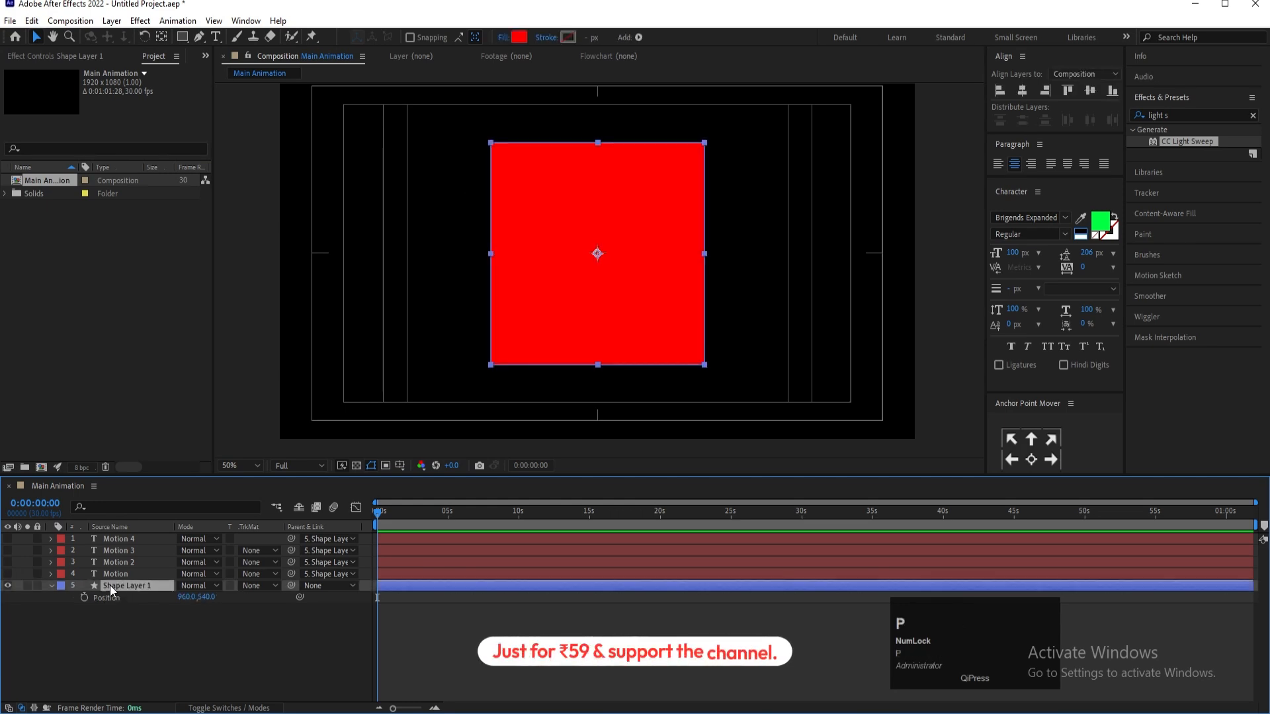
key("equal")
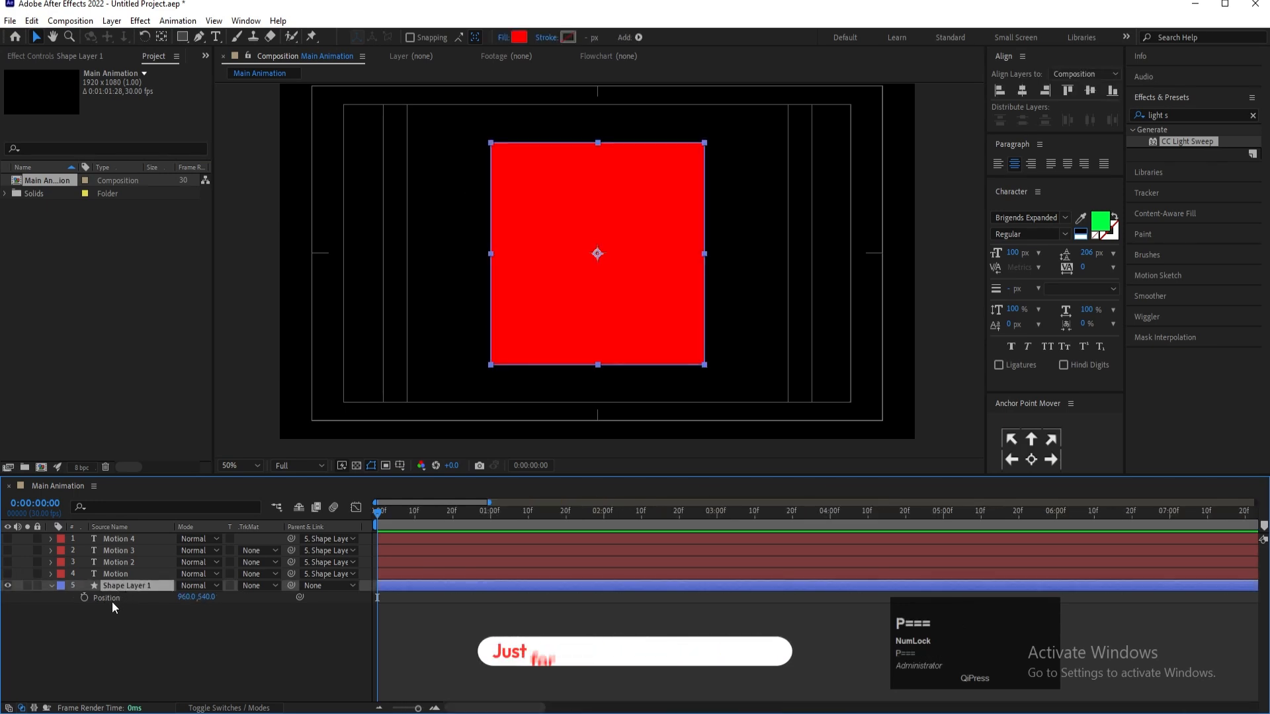
left_click(107, 597)
right_click(106, 597)
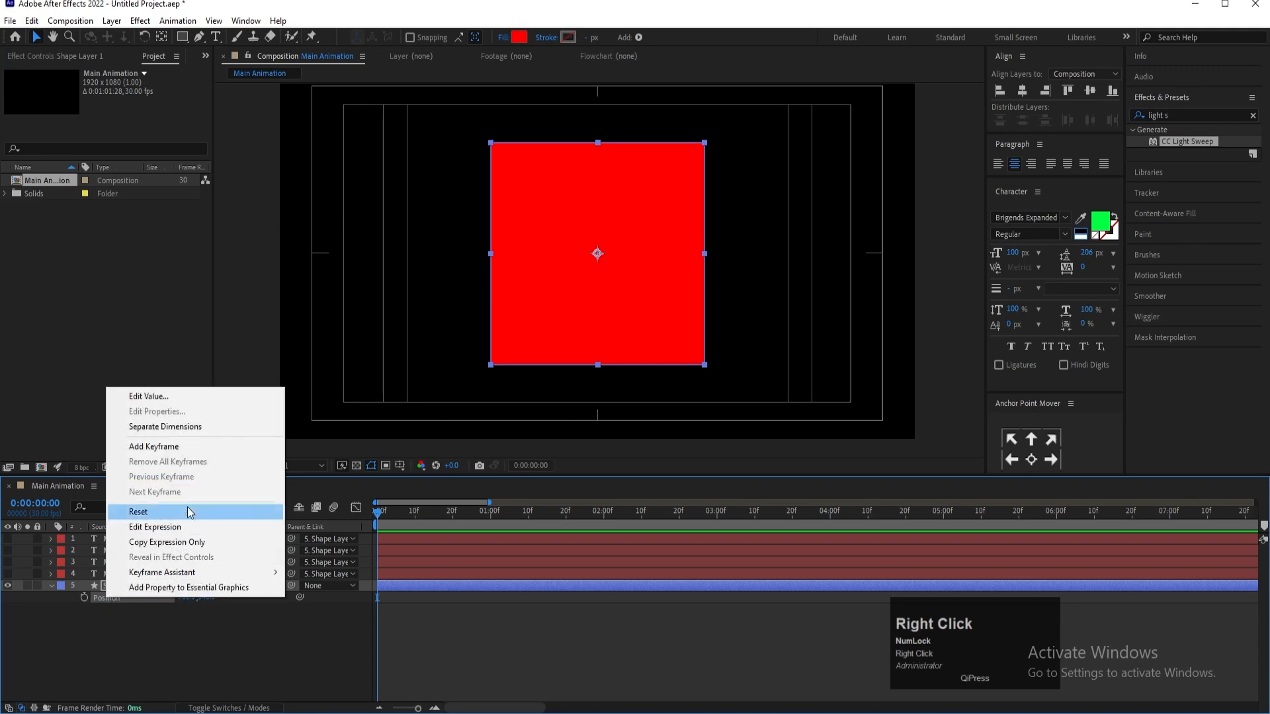
left_click(167, 430)
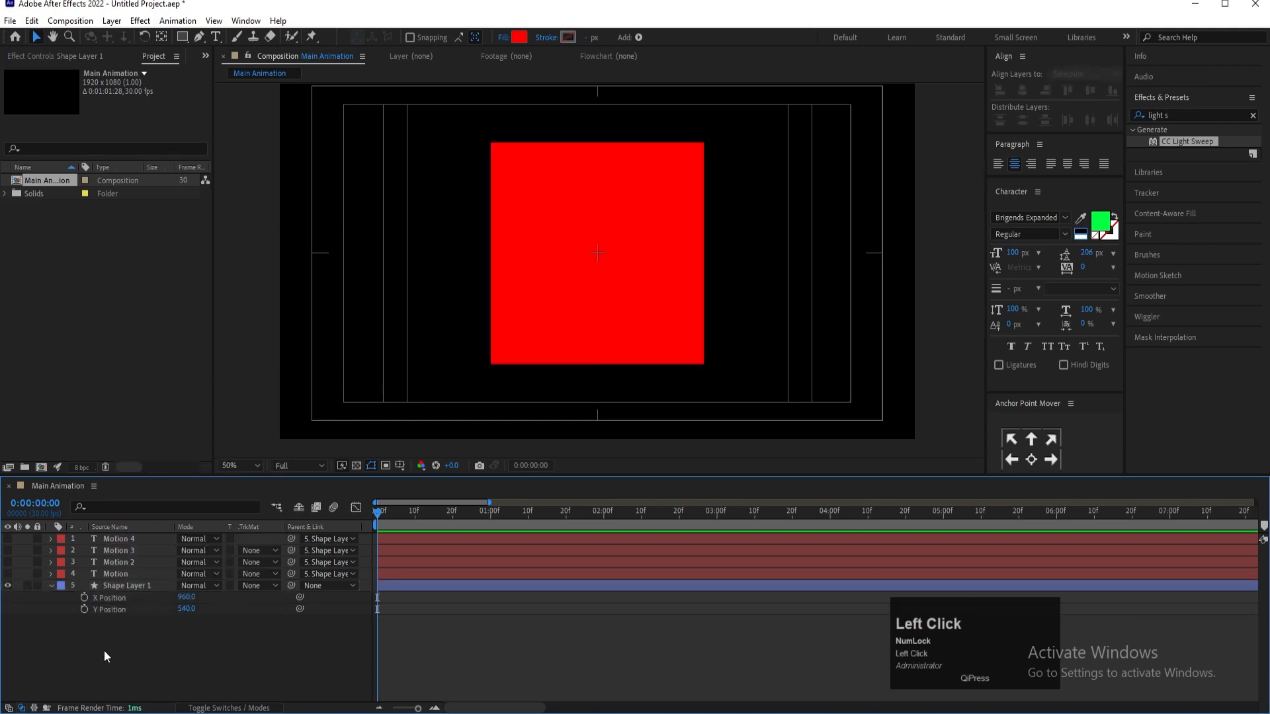
left_click(84, 610)
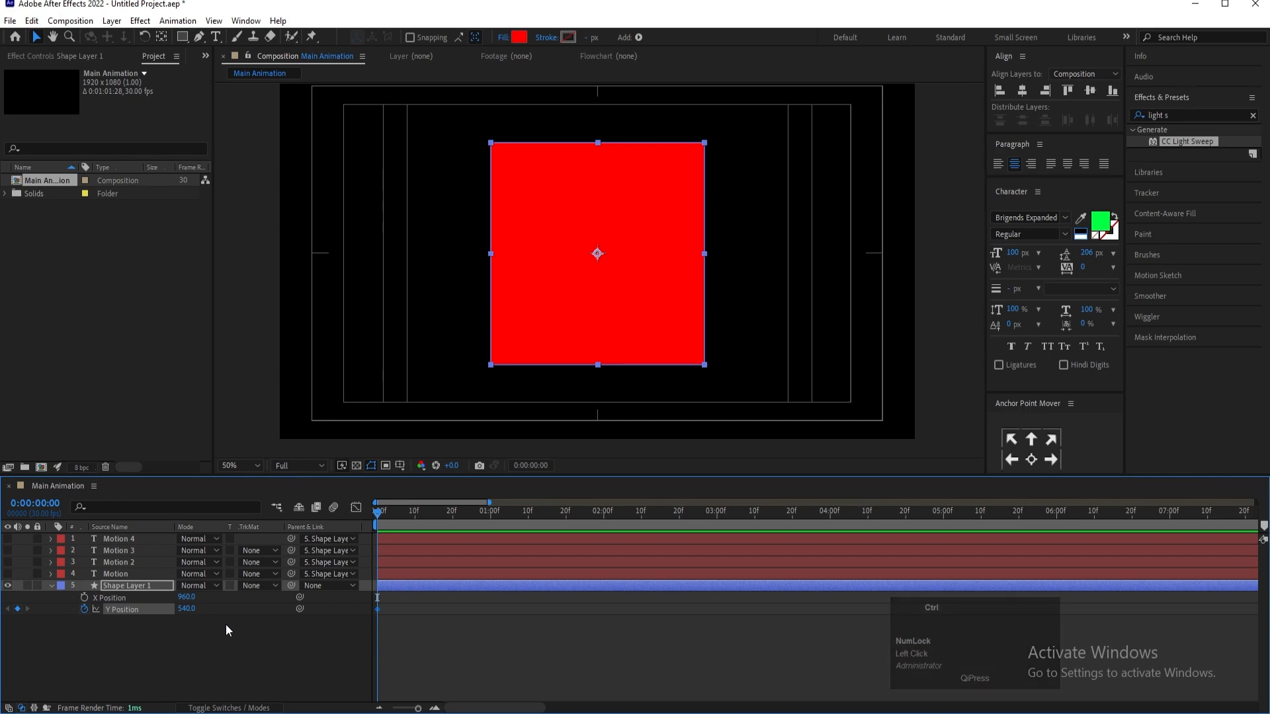
Show the rulers and place a horizontal guide exactly along the red square's lower edge
key("ctrl+r")
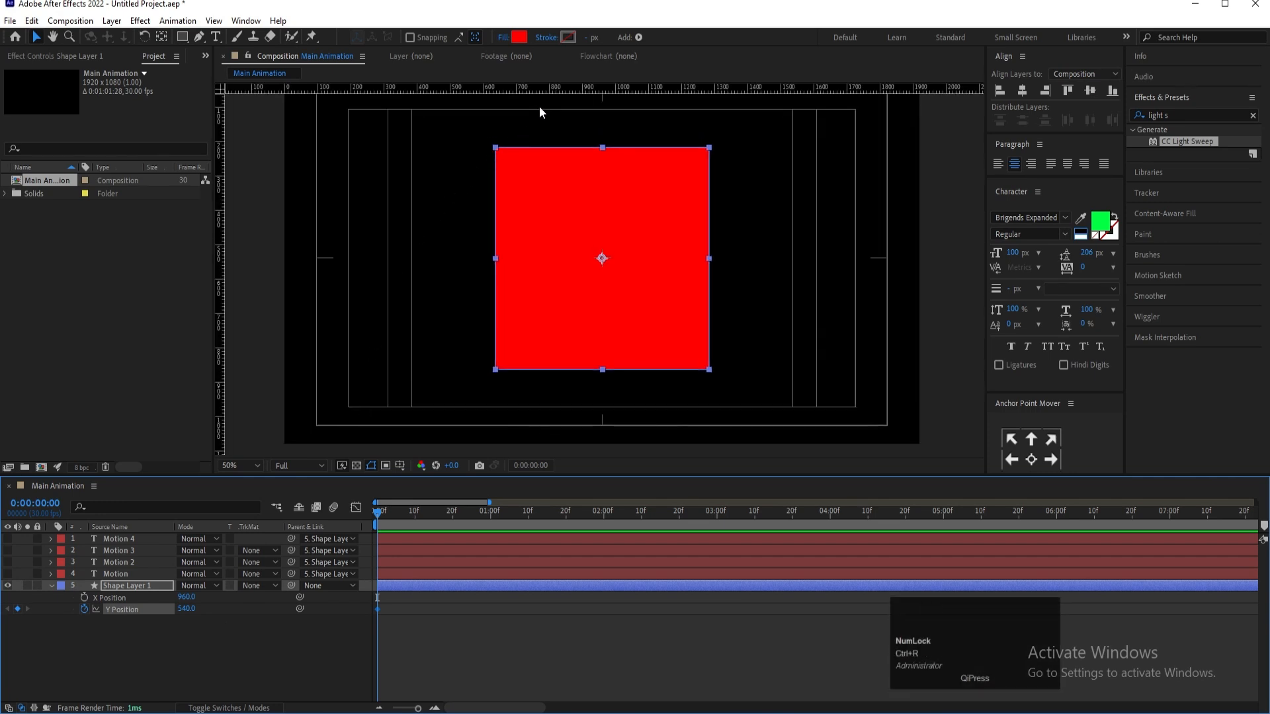
left_click_drag(556, 87, 642, 369)
scroll(642, 369, "up", 6)
left_click(635, 136)
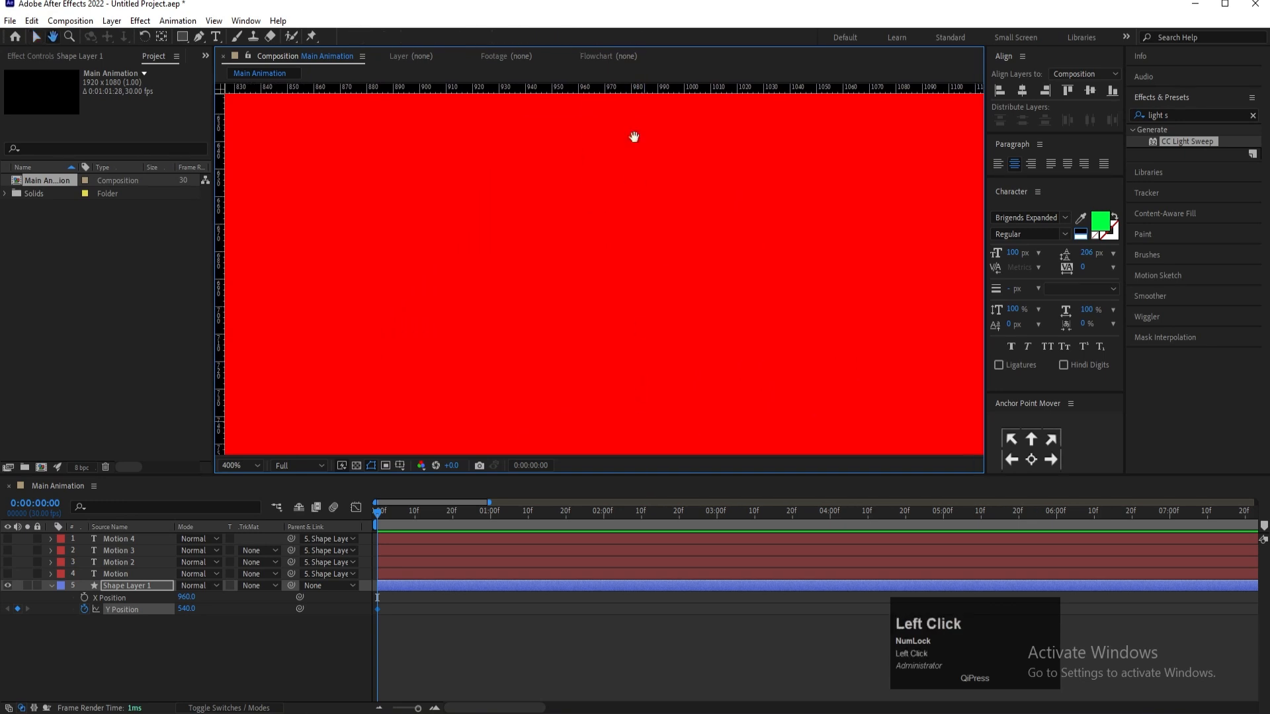
key("space")
left_click_drag(635, 414, 576, 286)
left_click(577, 284)
scroll(605, 273, "down", 3)
key("space")
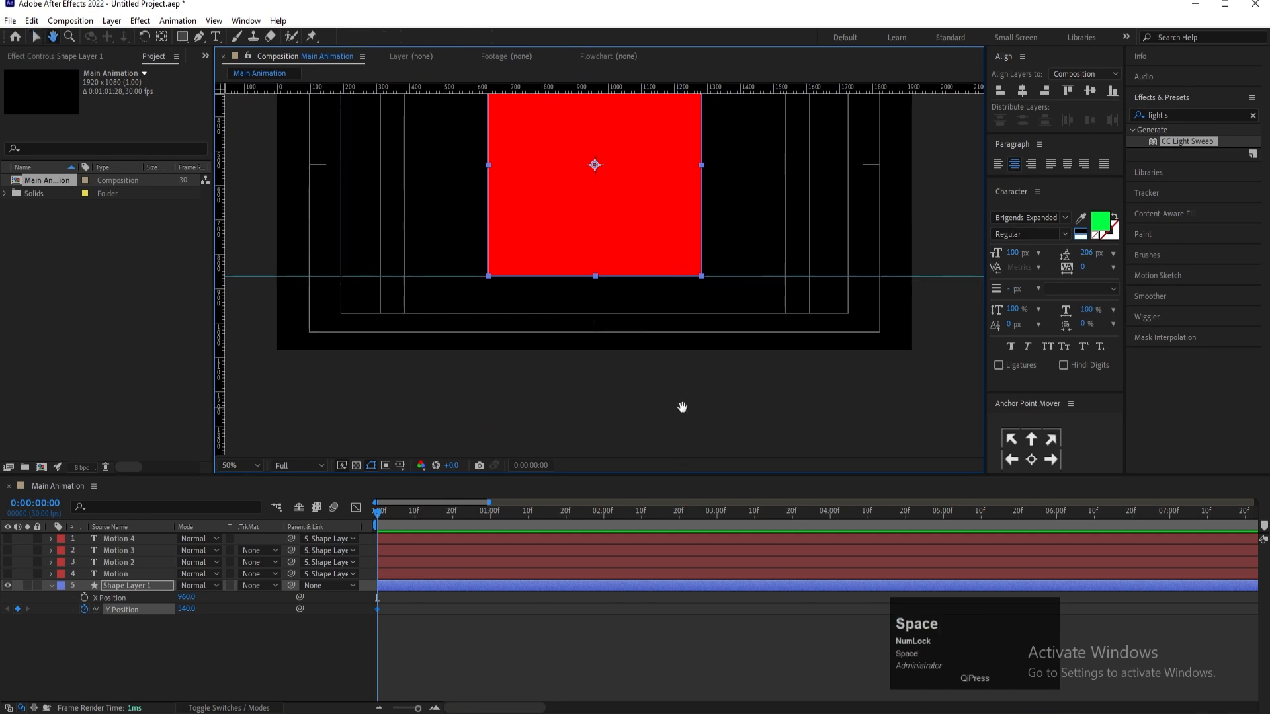
left_click_drag(682, 408, 644, 493)
left_click(90, 671)
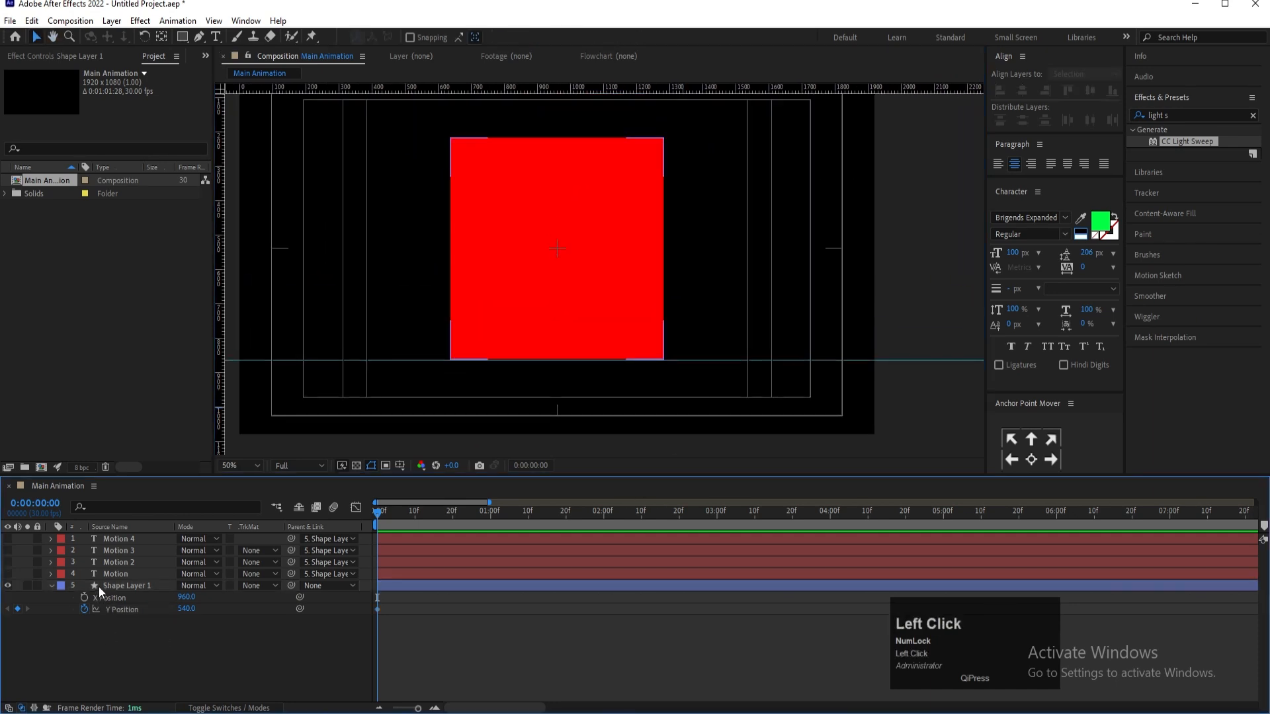
Add a Rotation keyframe to the red square at 0:00:00:00 and set its Rotation to 90° at 0:00:01:00
left_click(98, 586)
key("r")
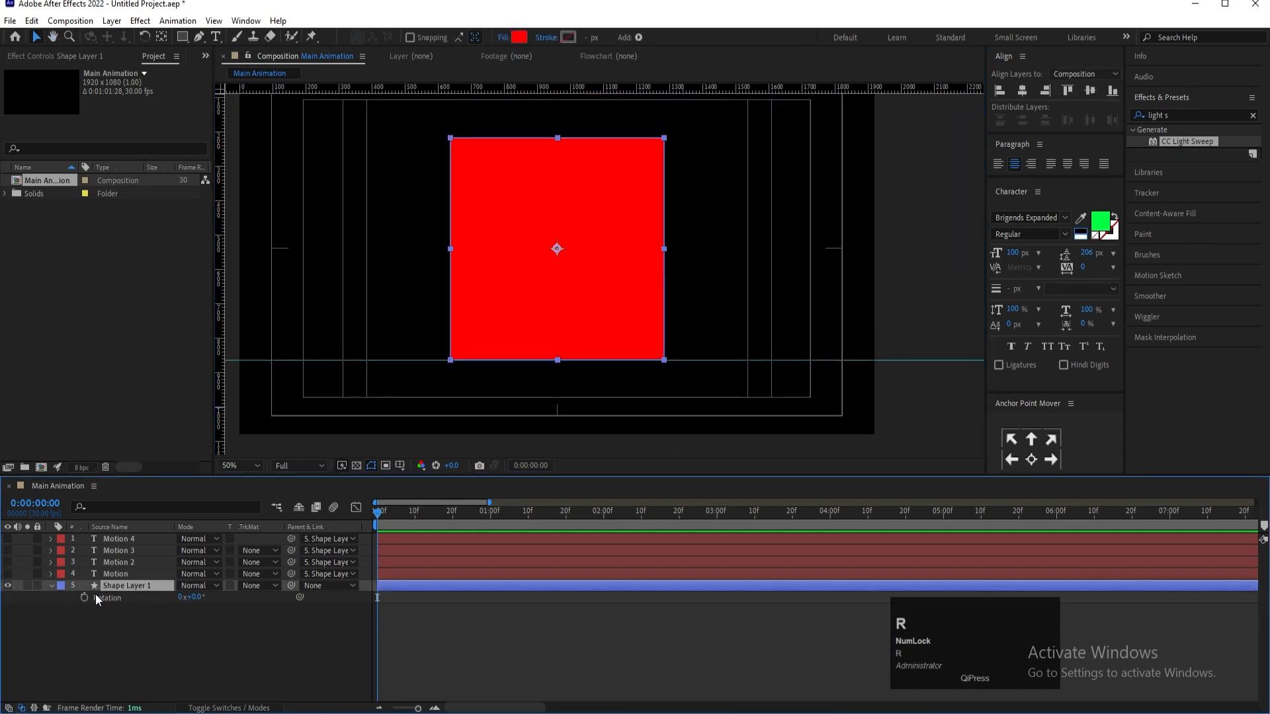
left_click(85, 596)
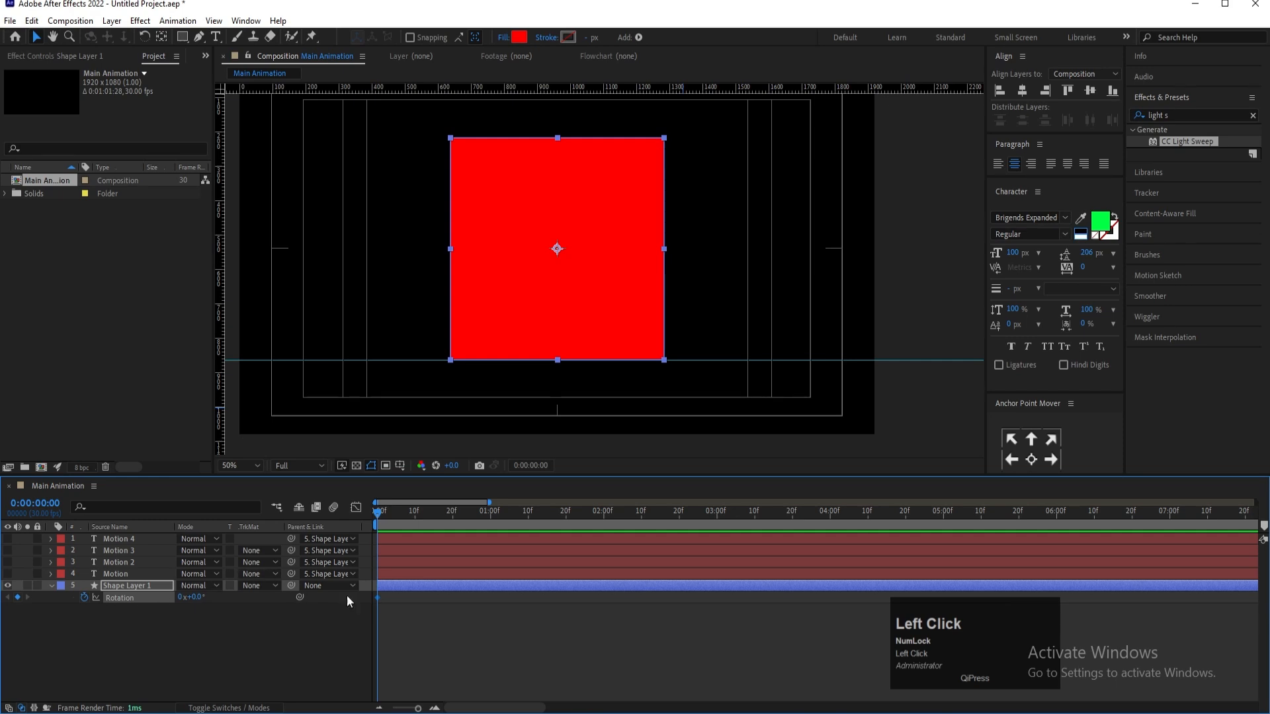
key("u")
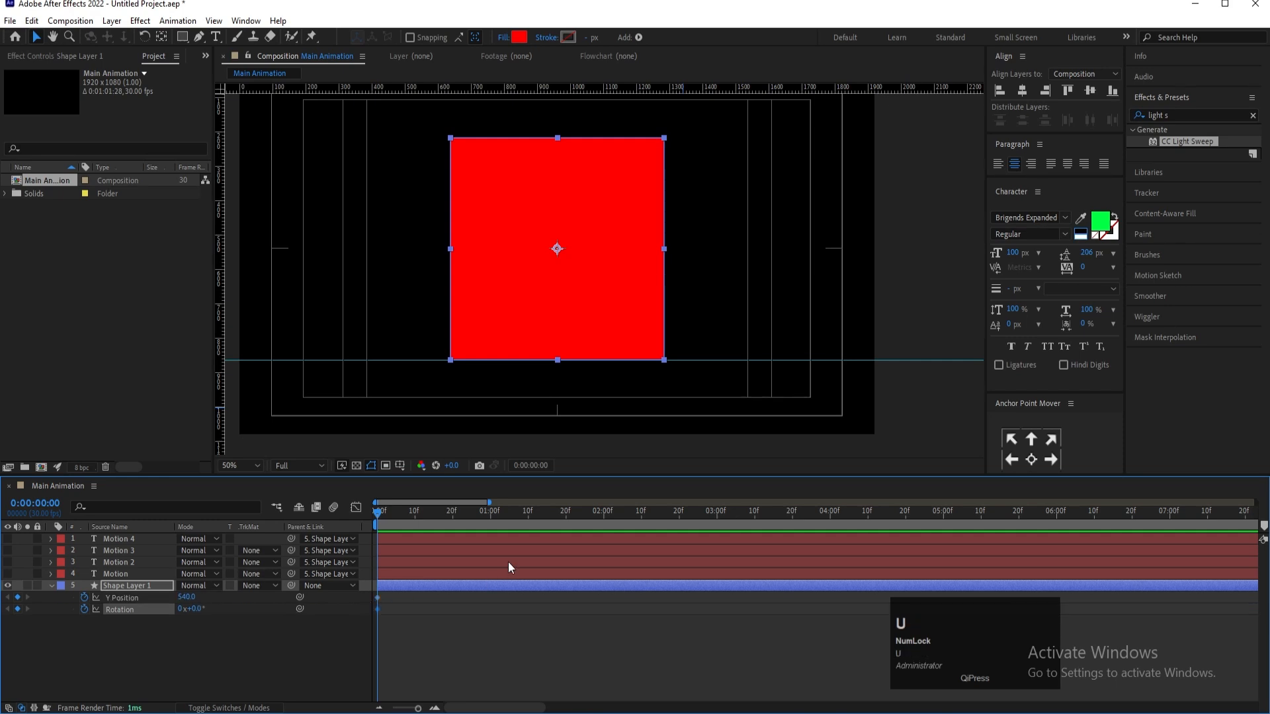
left_click(490, 513)
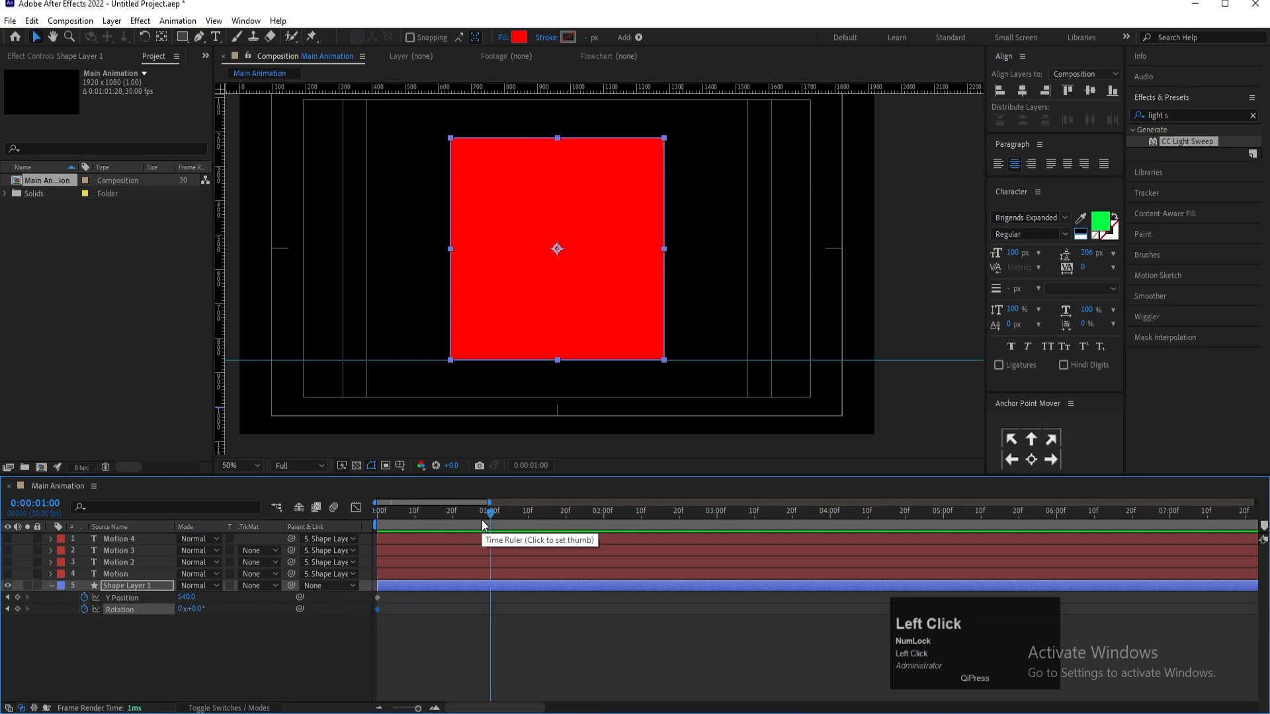
left_click(192, 609)
type("180")
key("Return")
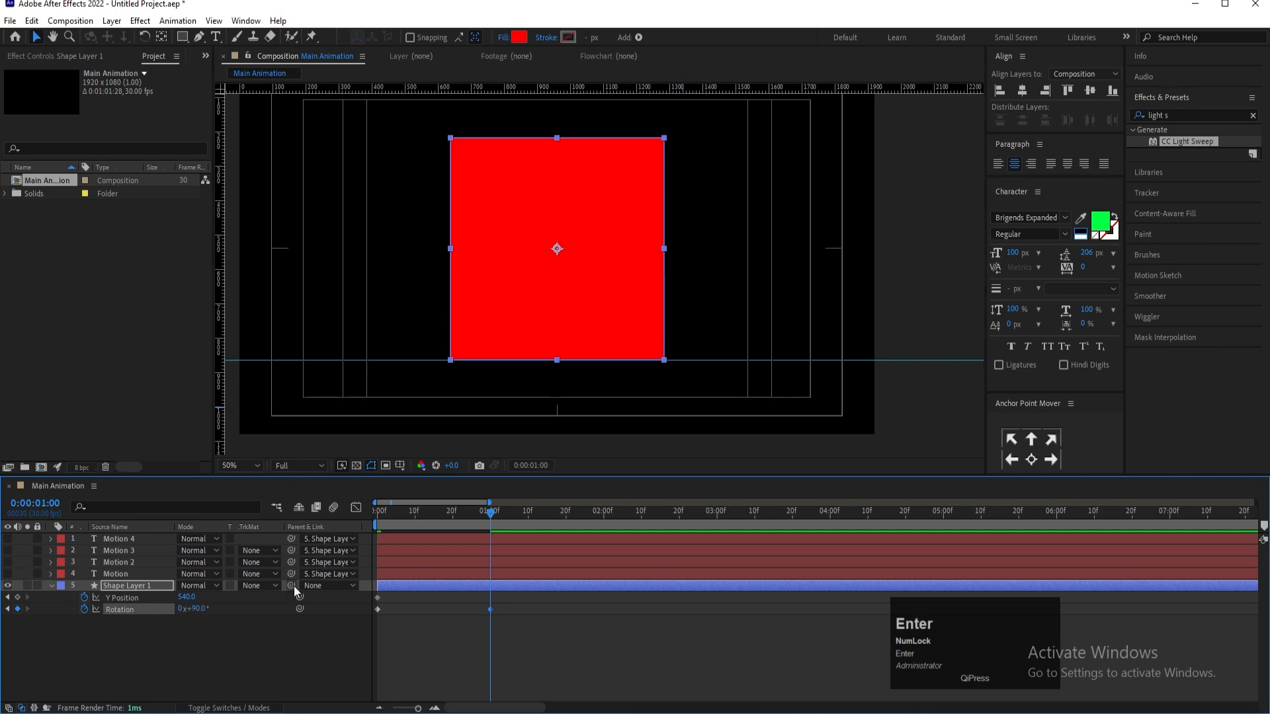
Keyframe the red square's Rotation at 180° at 0:00:02:00 and 270° at 0:00:03:00
left_click(604, 515)
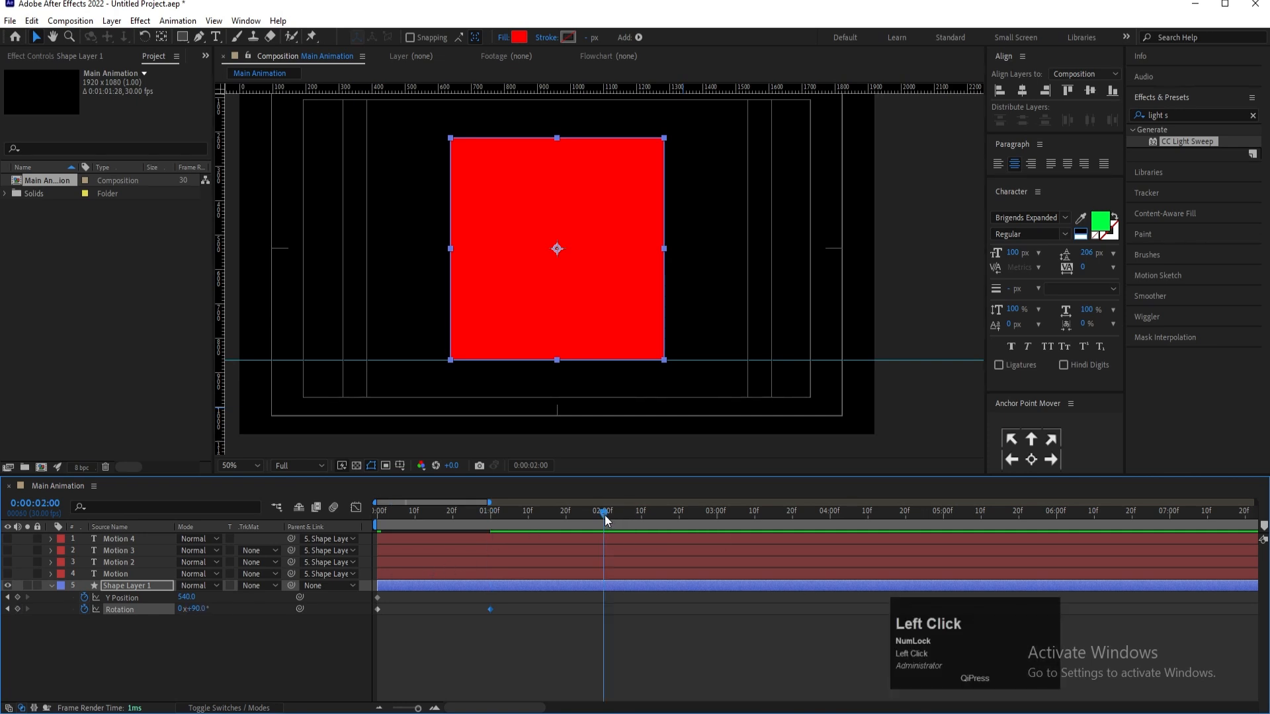
left_click(193, 609)
type("180")
key("Return")
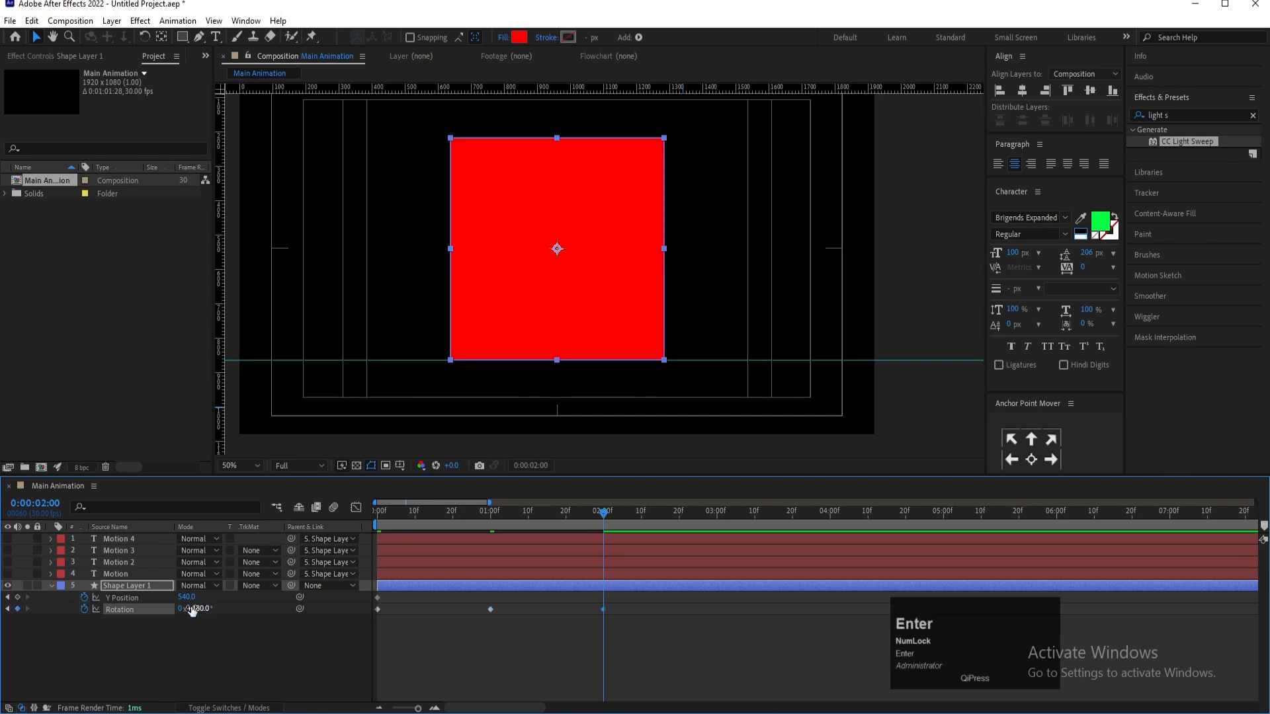
left_click(715, 514)
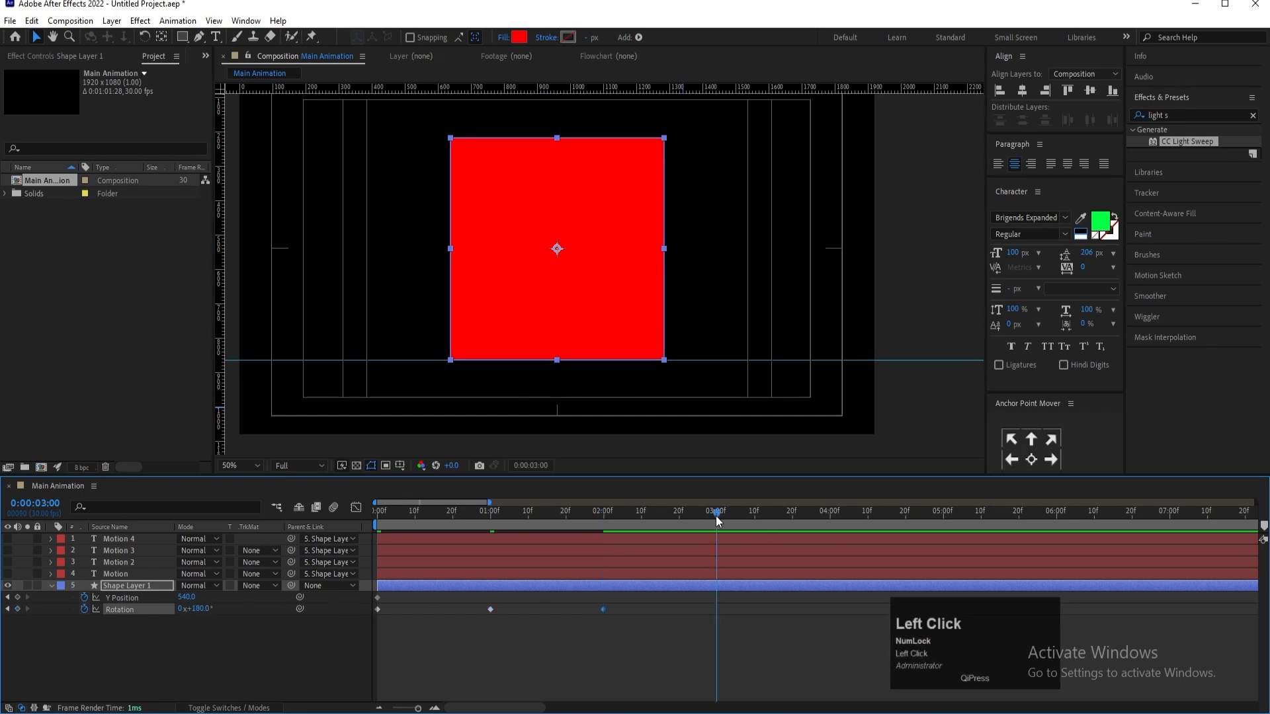
left_click(202, 609)
type("270")
key("Return")
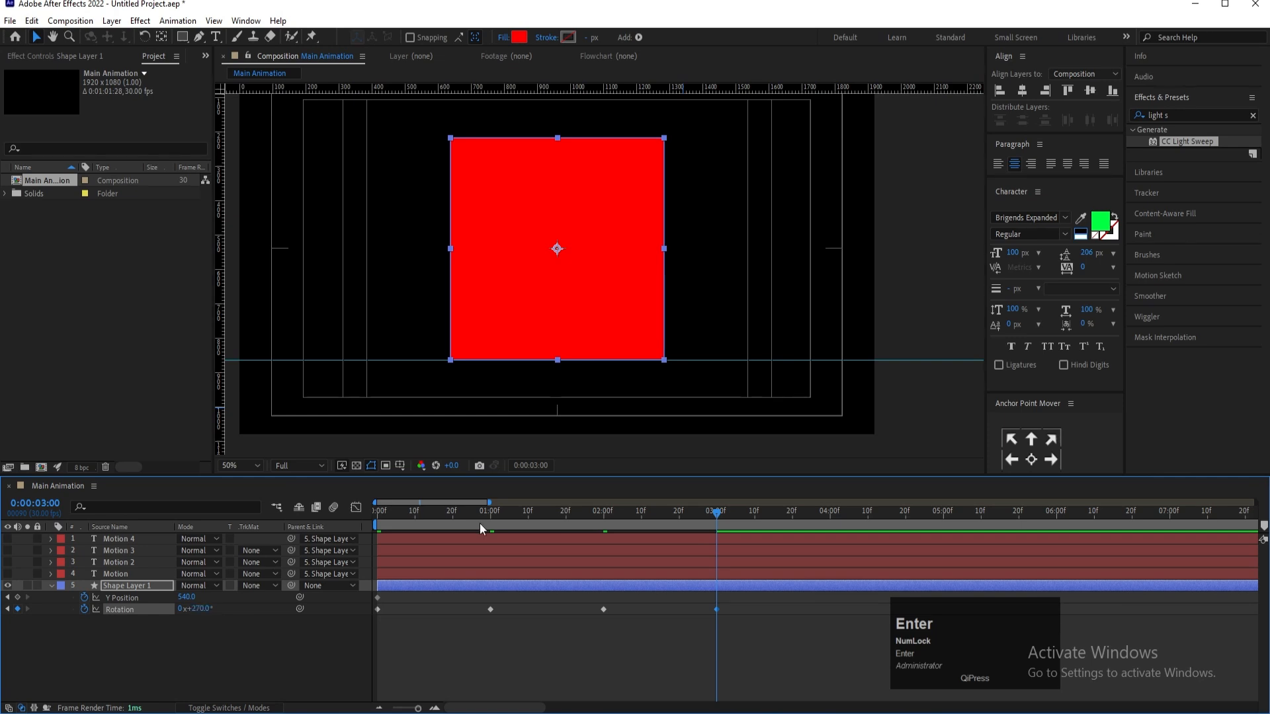
Set the red square's Rotation to 360° at 0:00:04:00 and preview the animation from the start
left_click(830, 510)
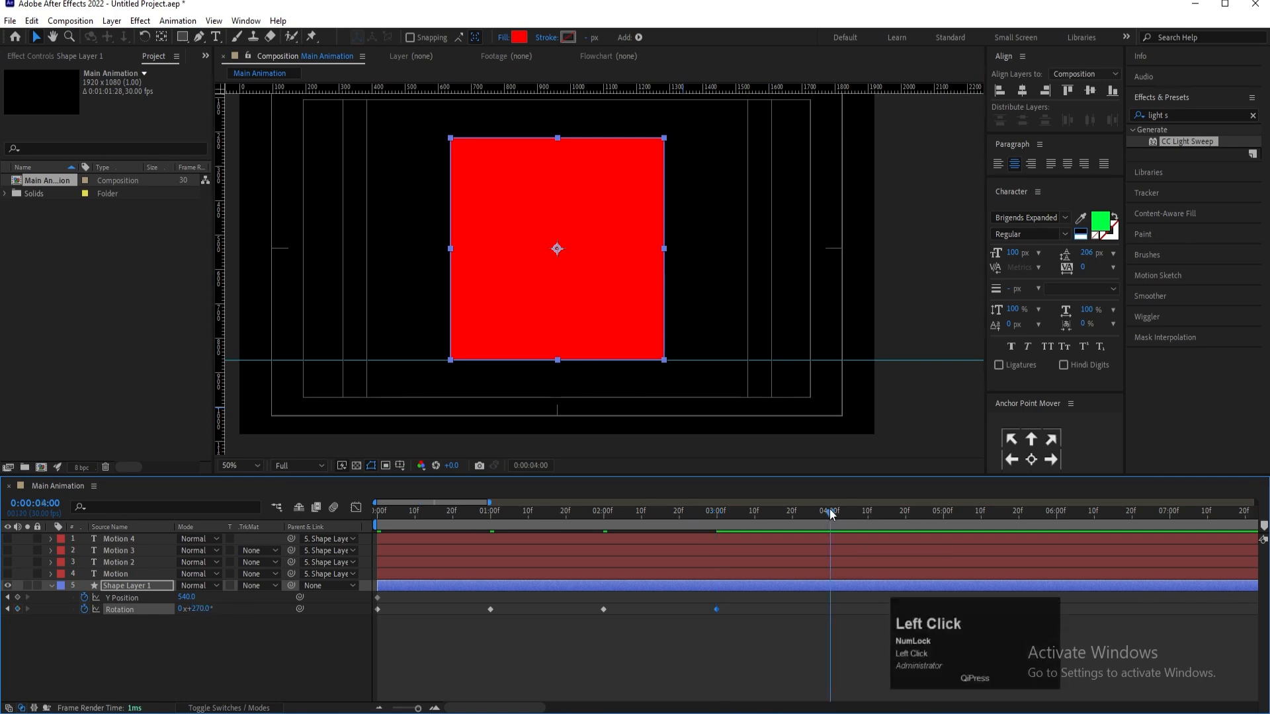
left_click(199, 609)
type("3")
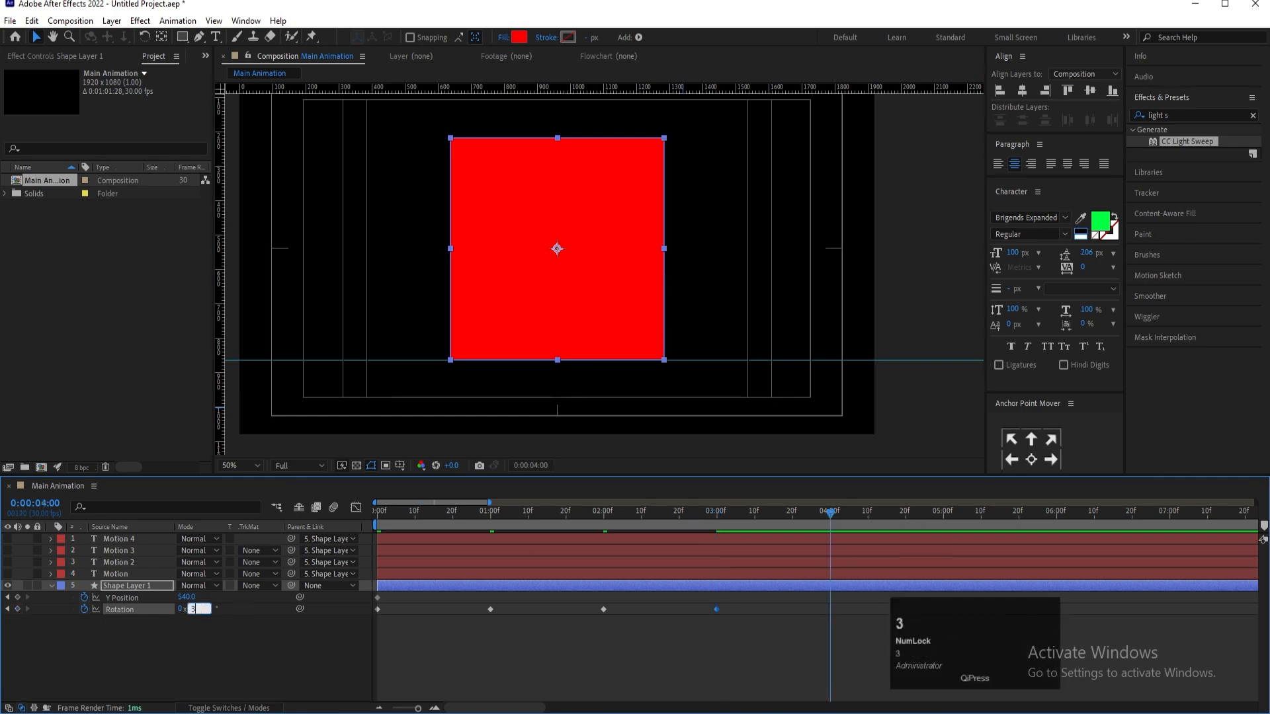
type("60")
key("Return")
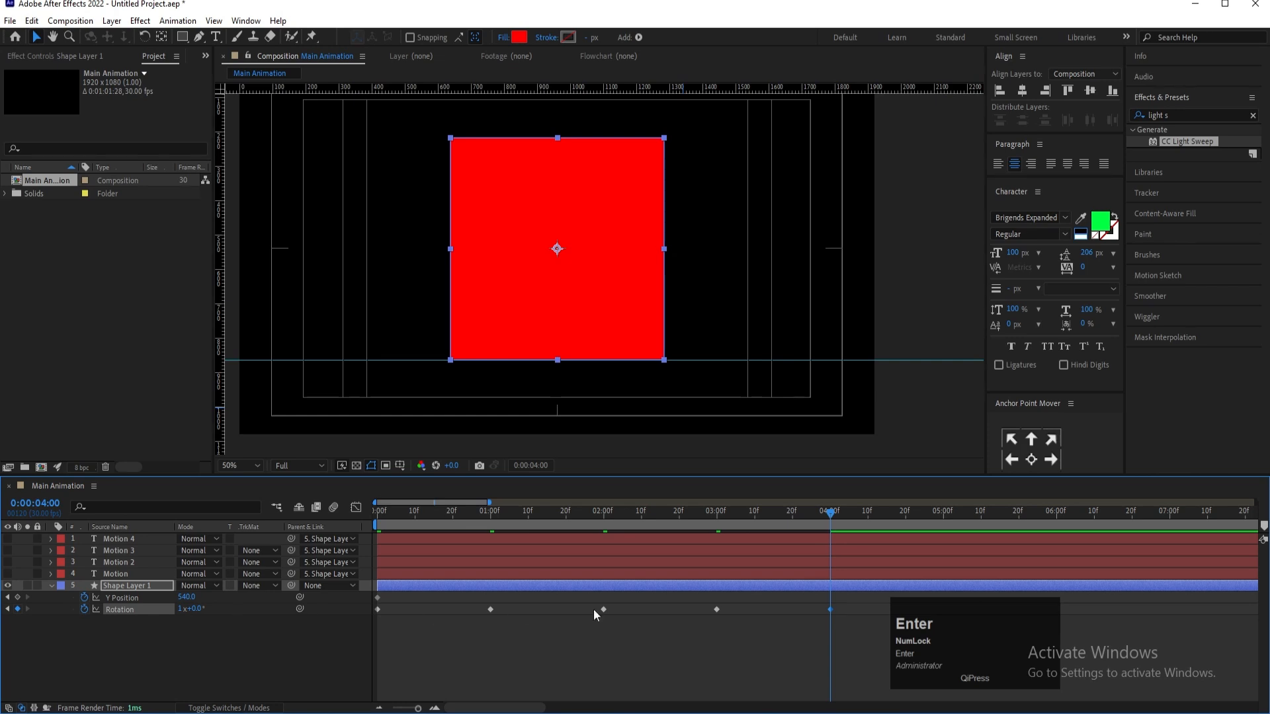
left_click(378, 510)
key("space")
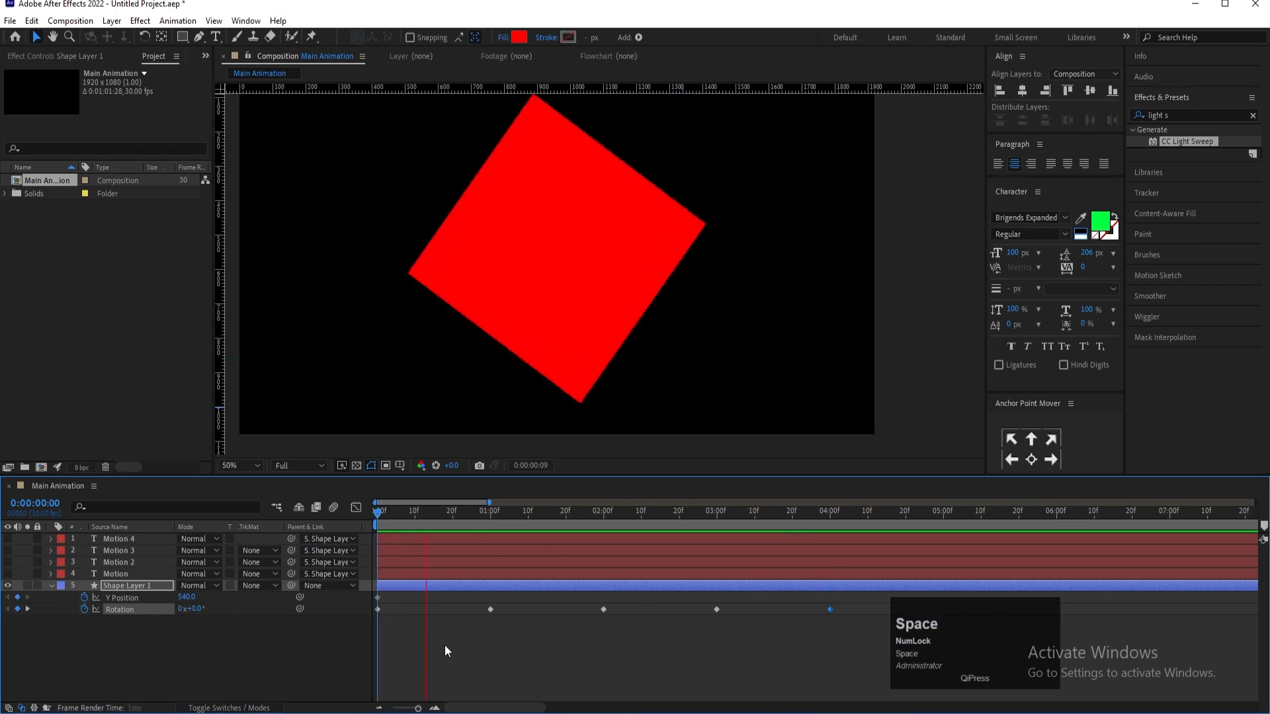
key("space")
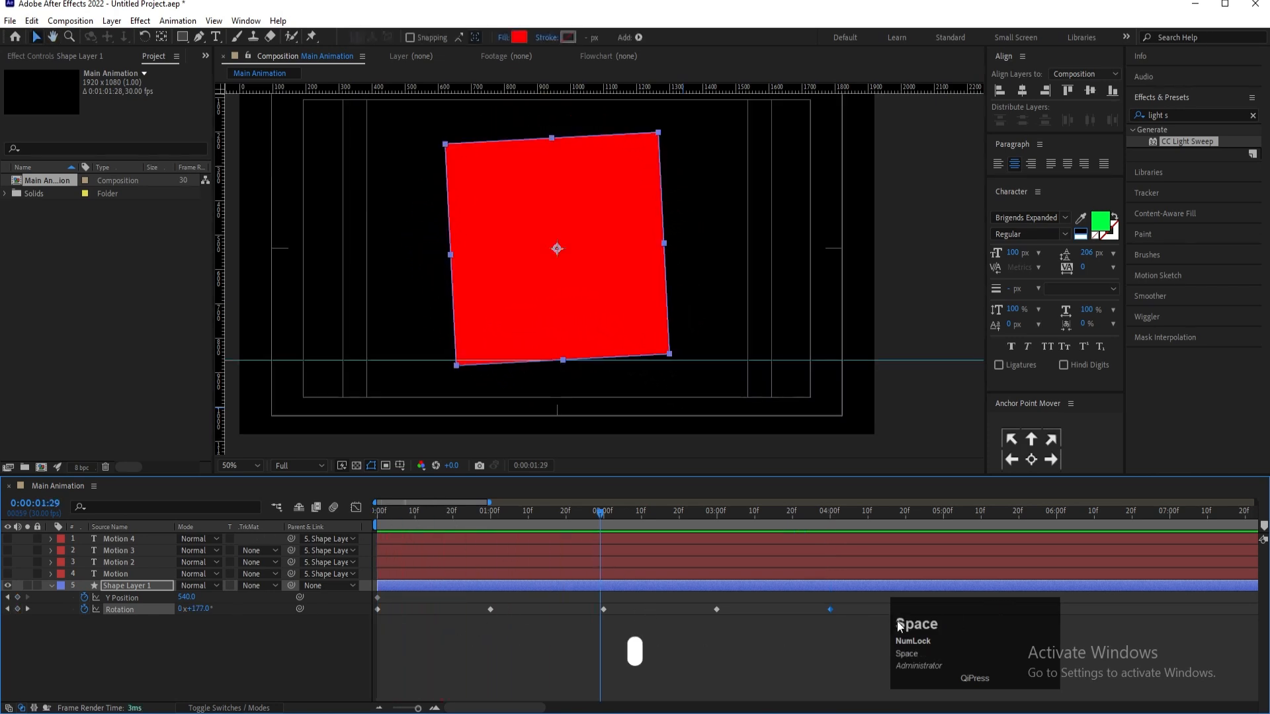
Apply Easy Ease to all five Rotation keyframes and play the animation from the start
left_click_drag(860, 615, 351, 675)
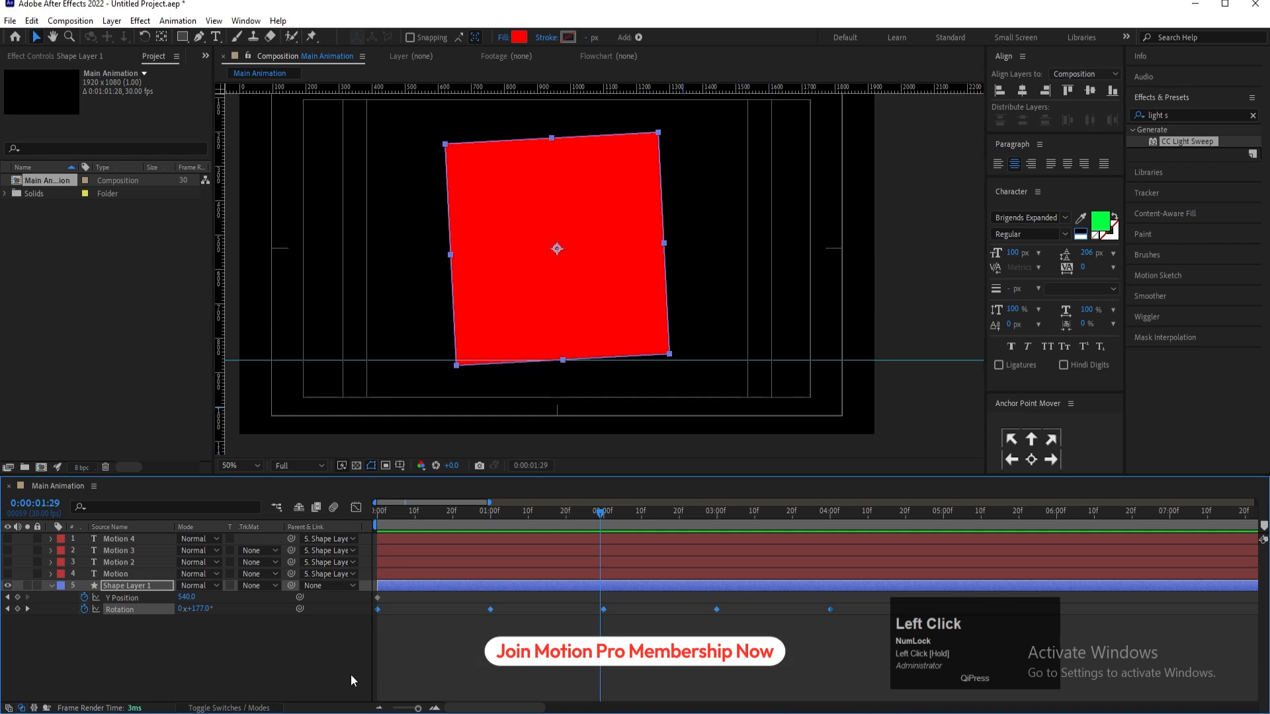
key("F9")
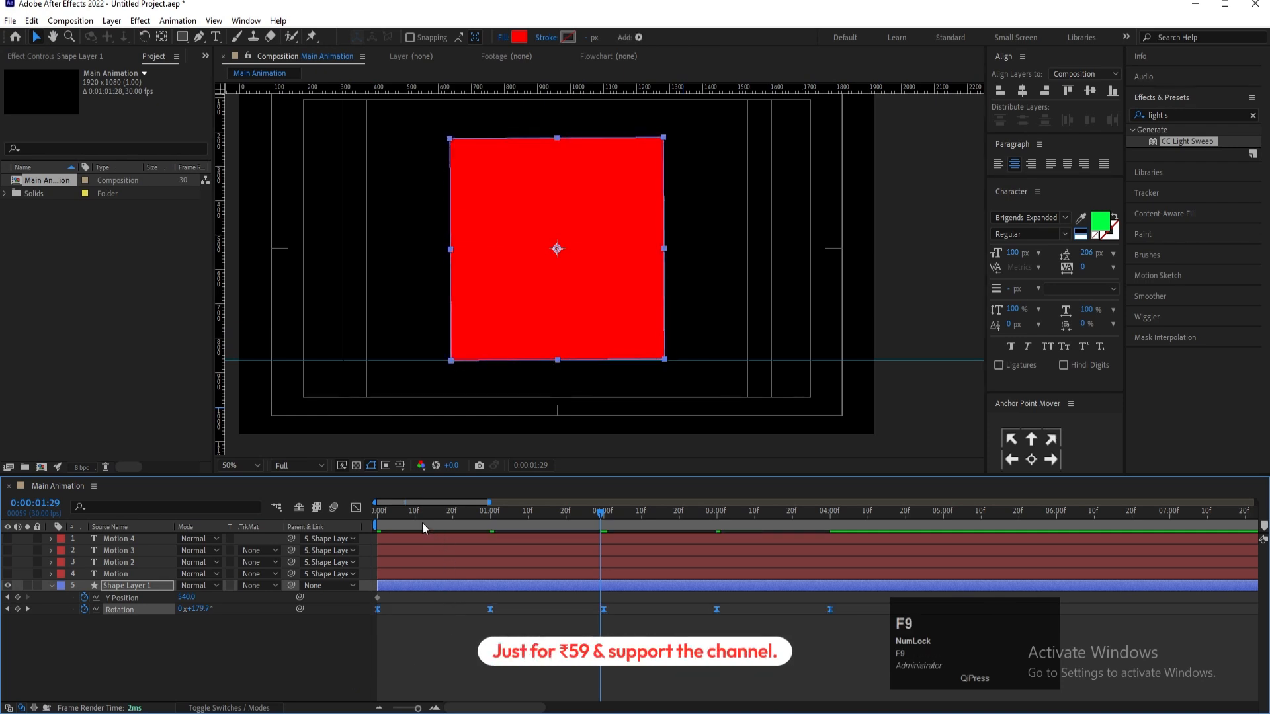
key("Home")
key("space")
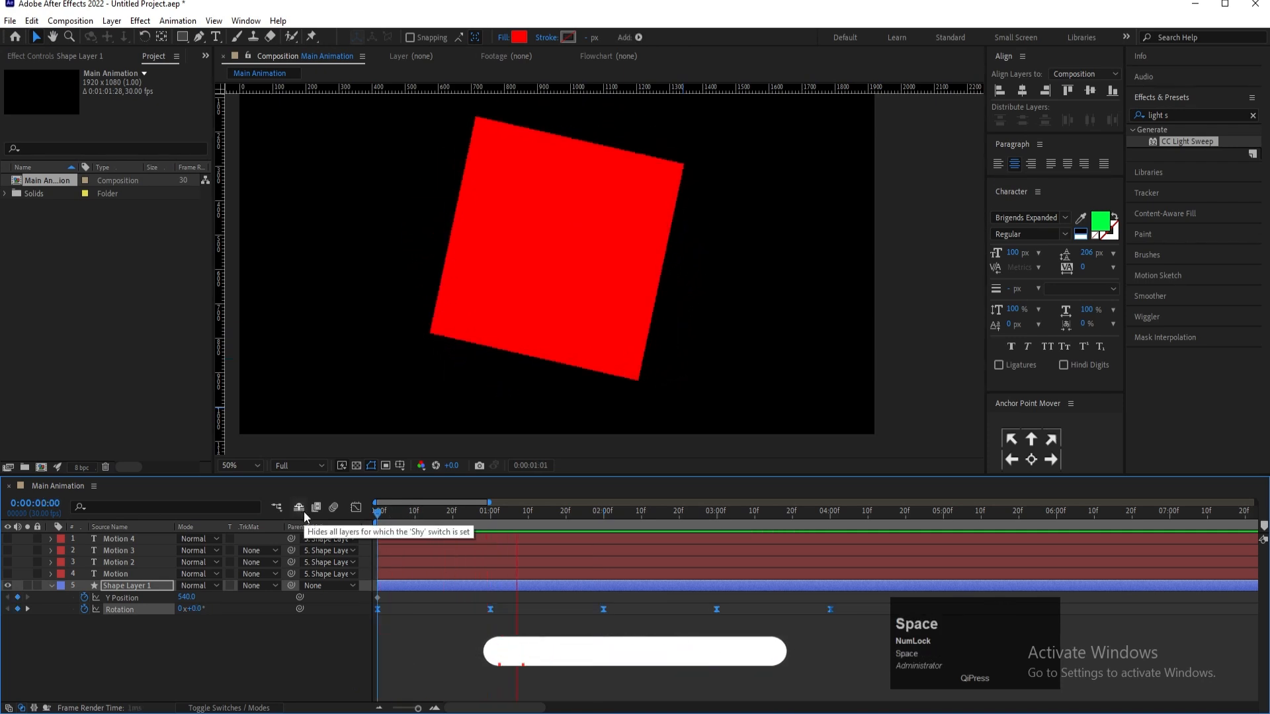
key("space")
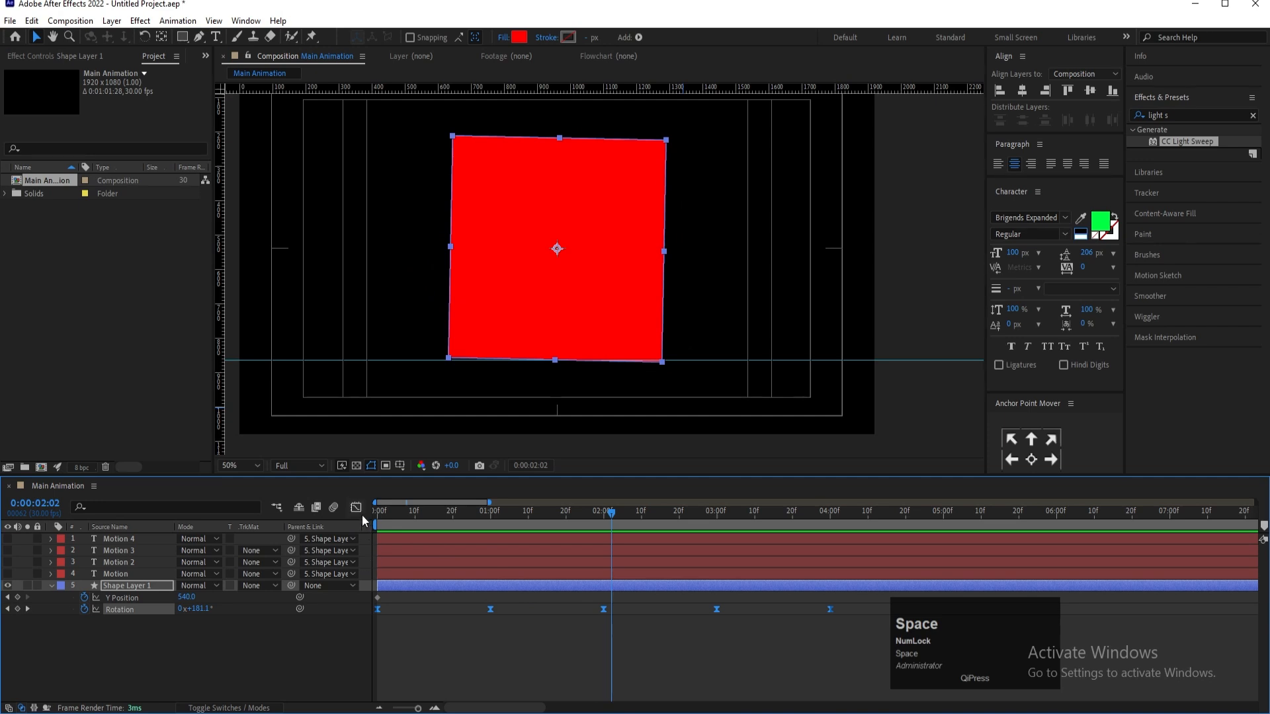
Reshape the speed graph of all Rotation keyframes into narrow, steep peaks between the keyframes, and preview the motion
left_click(356, 508)
right_click(887, 553)
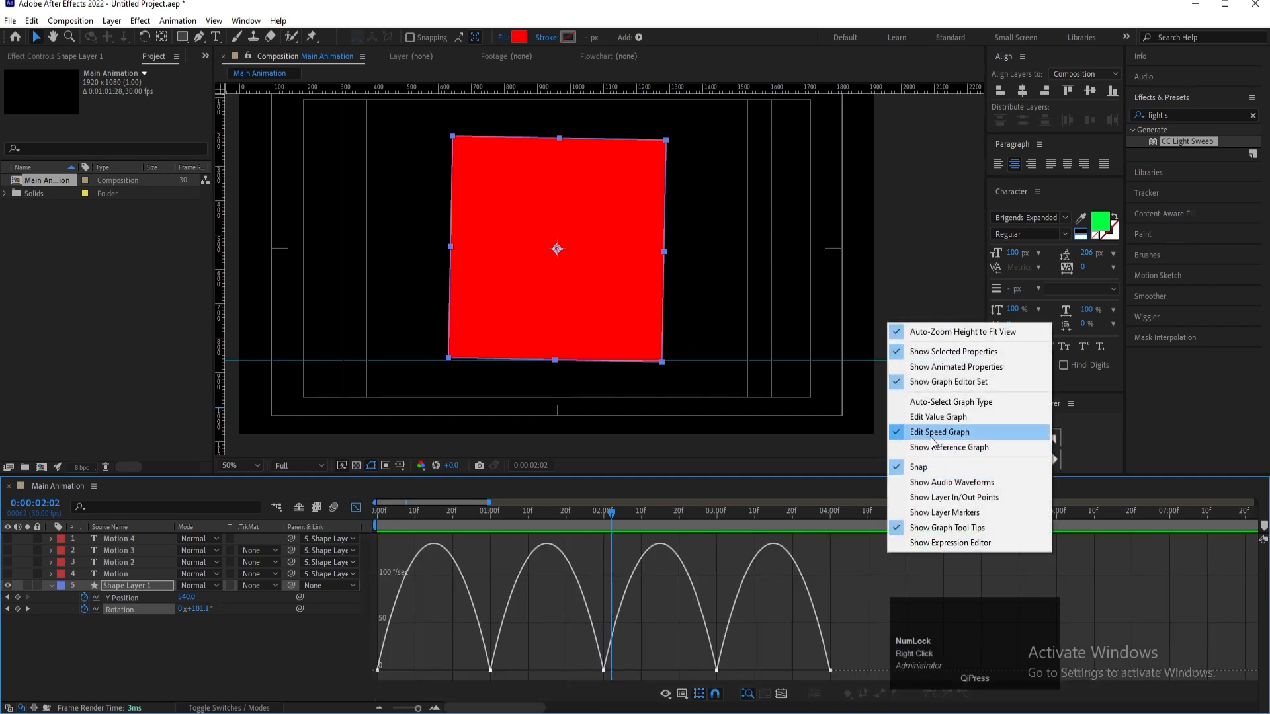
left_click_drag(908, 598, 369, 692)
left_click_drag(587, 666, 529, 668)
left_click(376, 511)
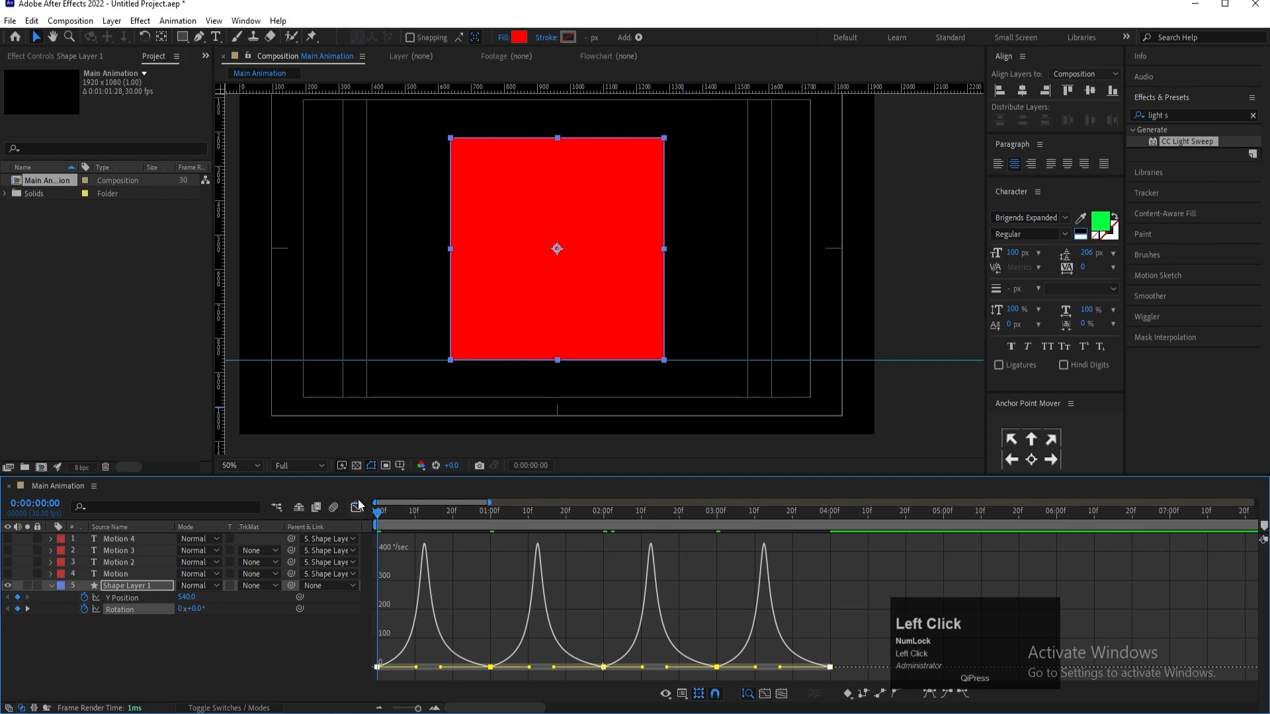
left_click(356, 508)
key("space")
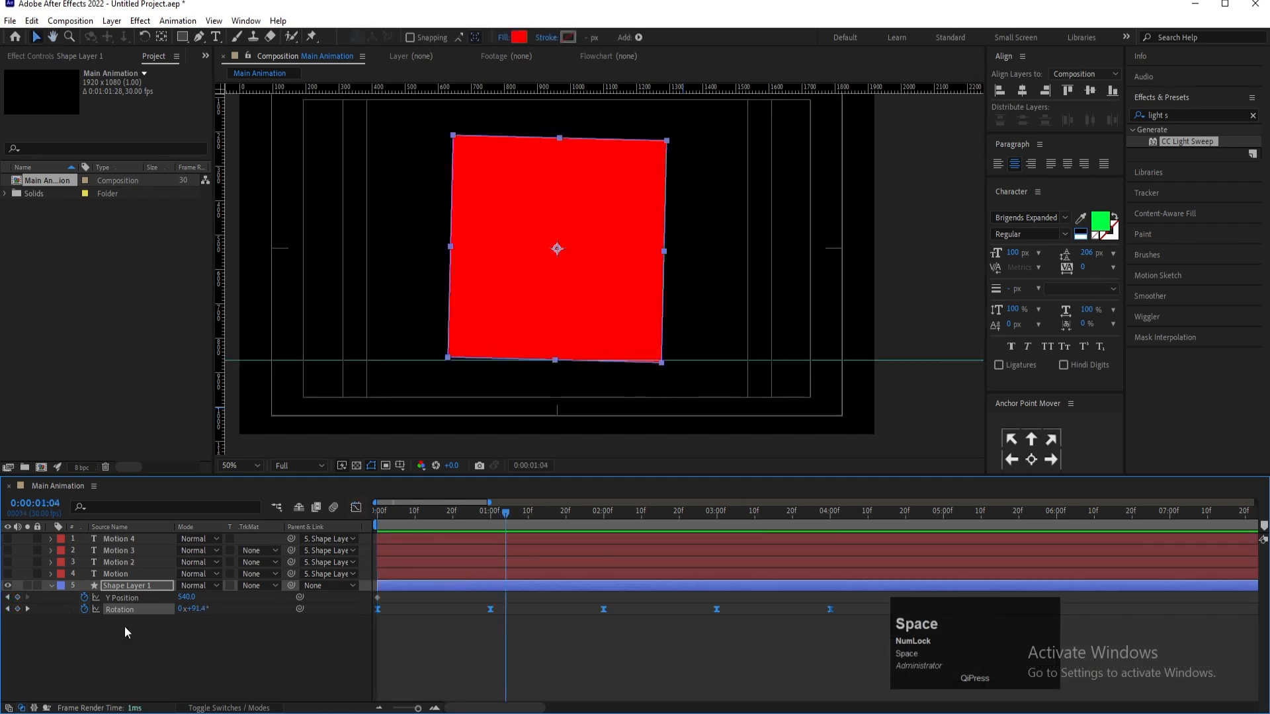
Add a Y Position keyframe to the red square at 0:00:01:00, in line with the second Rotation keyframe
left_click(109, 647)
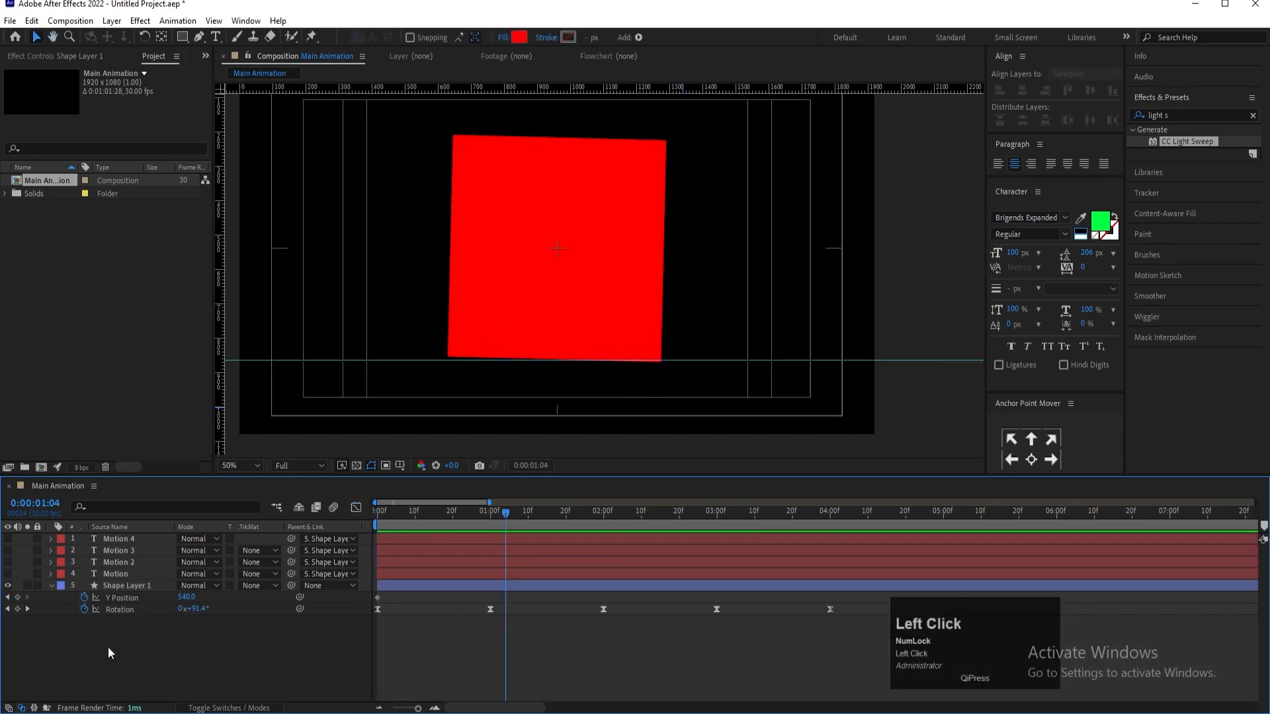
left_click(831, 517)
left_click_drag(775, 518, 197, 529)
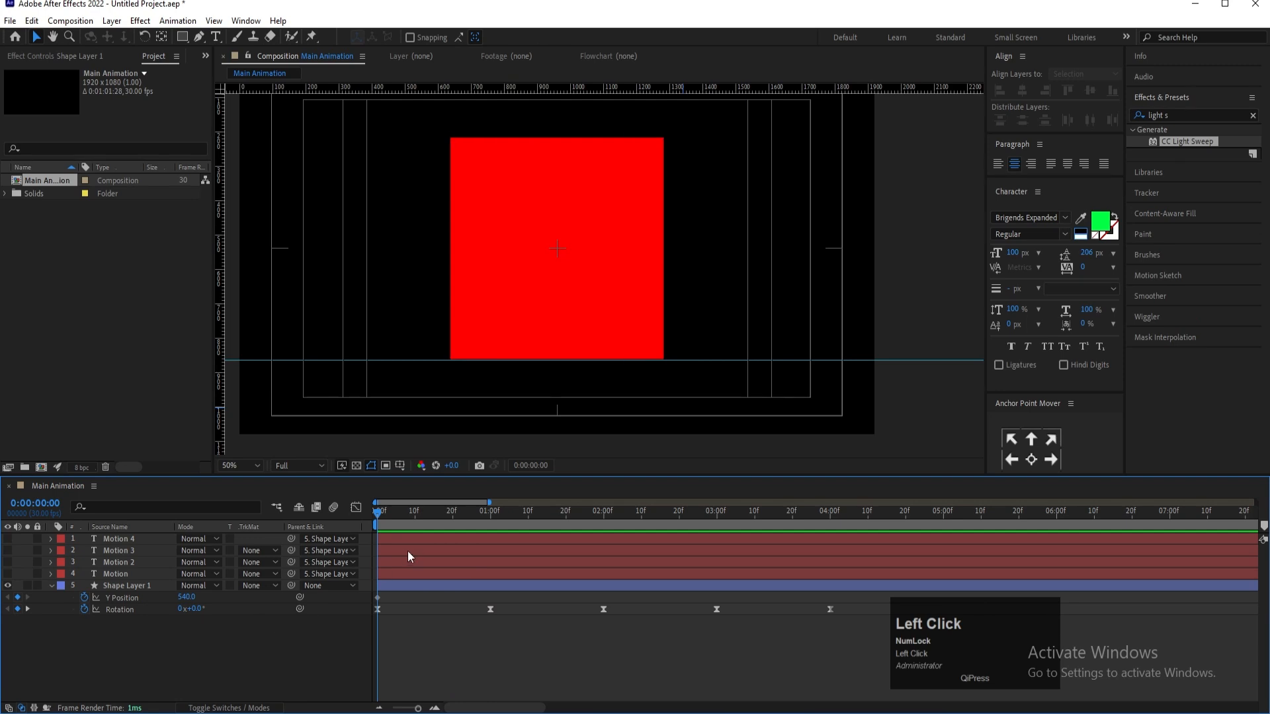
key("k")
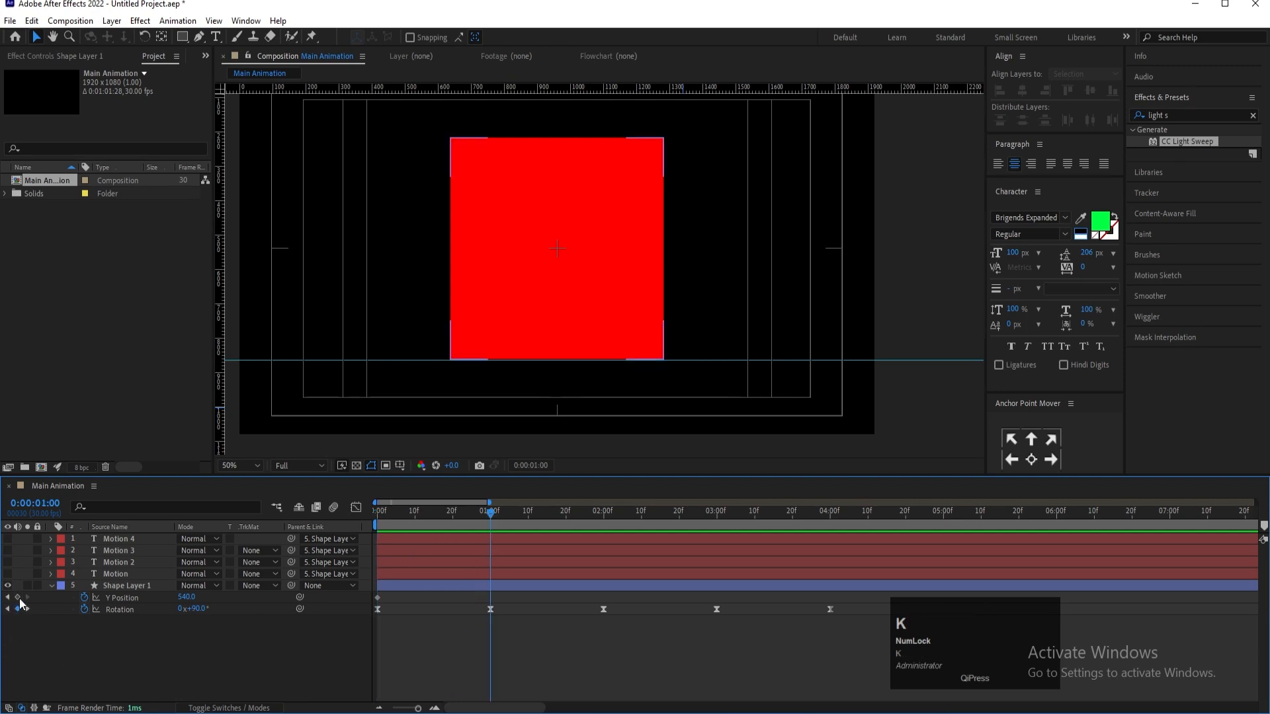
left_click(18, 597)
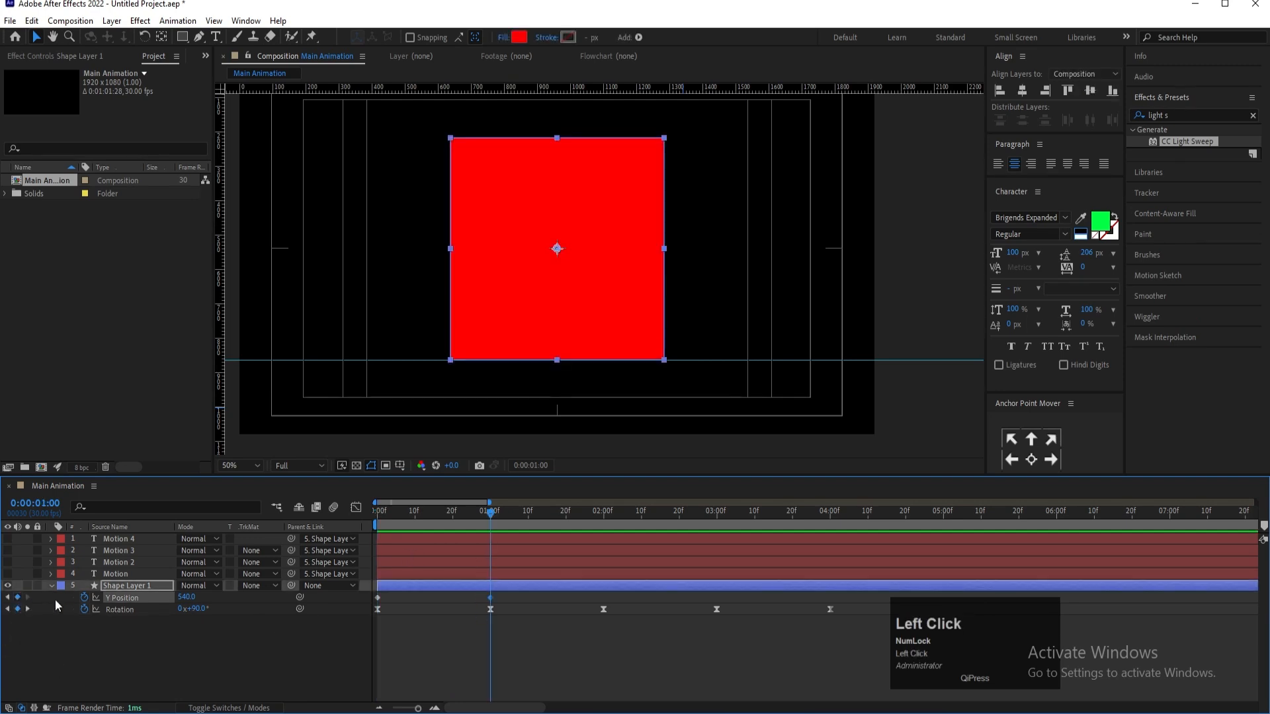
At frame 2, raise the red square to Y Position 538 so its lowest corner rests on the guide
key("j")
key("equal")
key("equal")
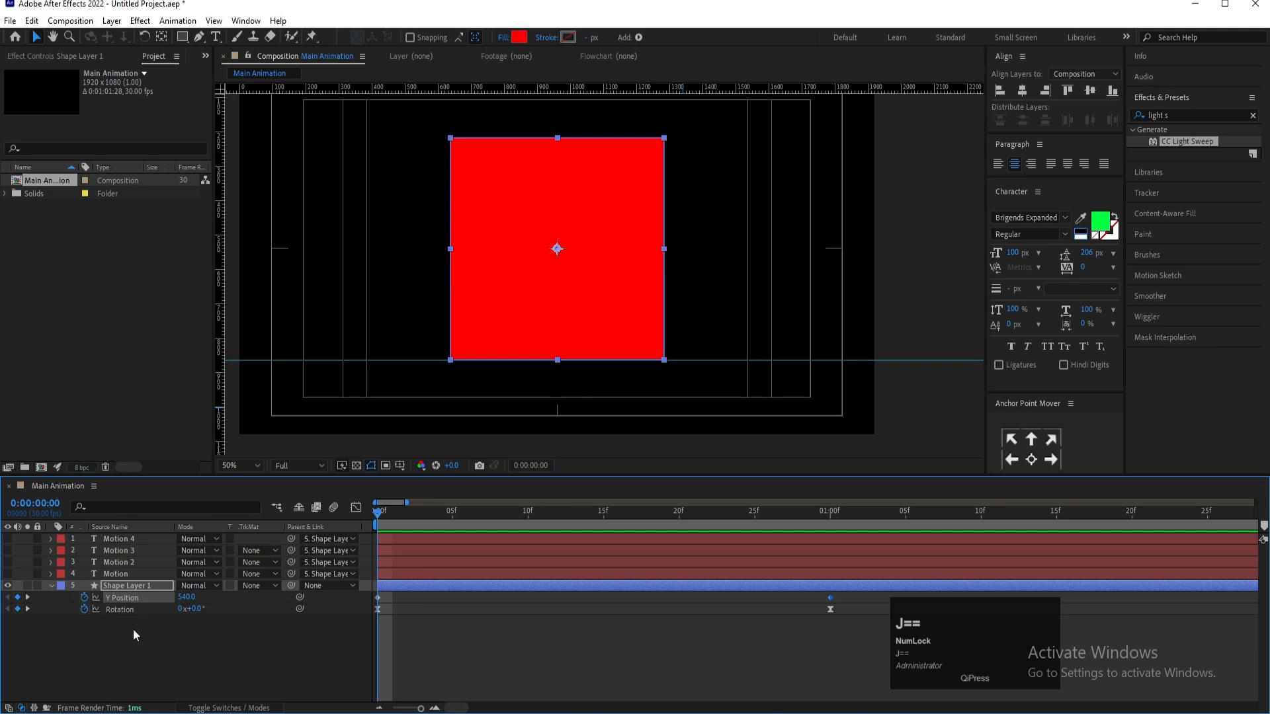
key("Page_Down")
key("Page_Down")
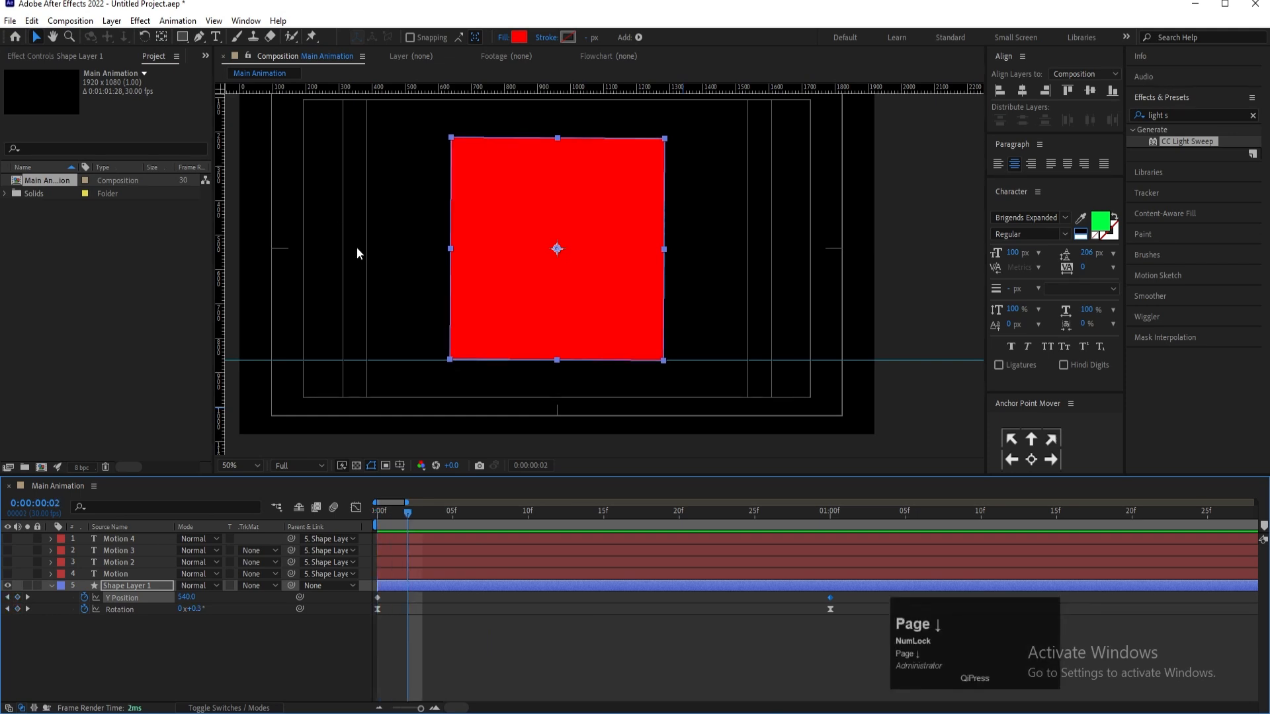
scroll(595, 396, "up", 4, "alt")
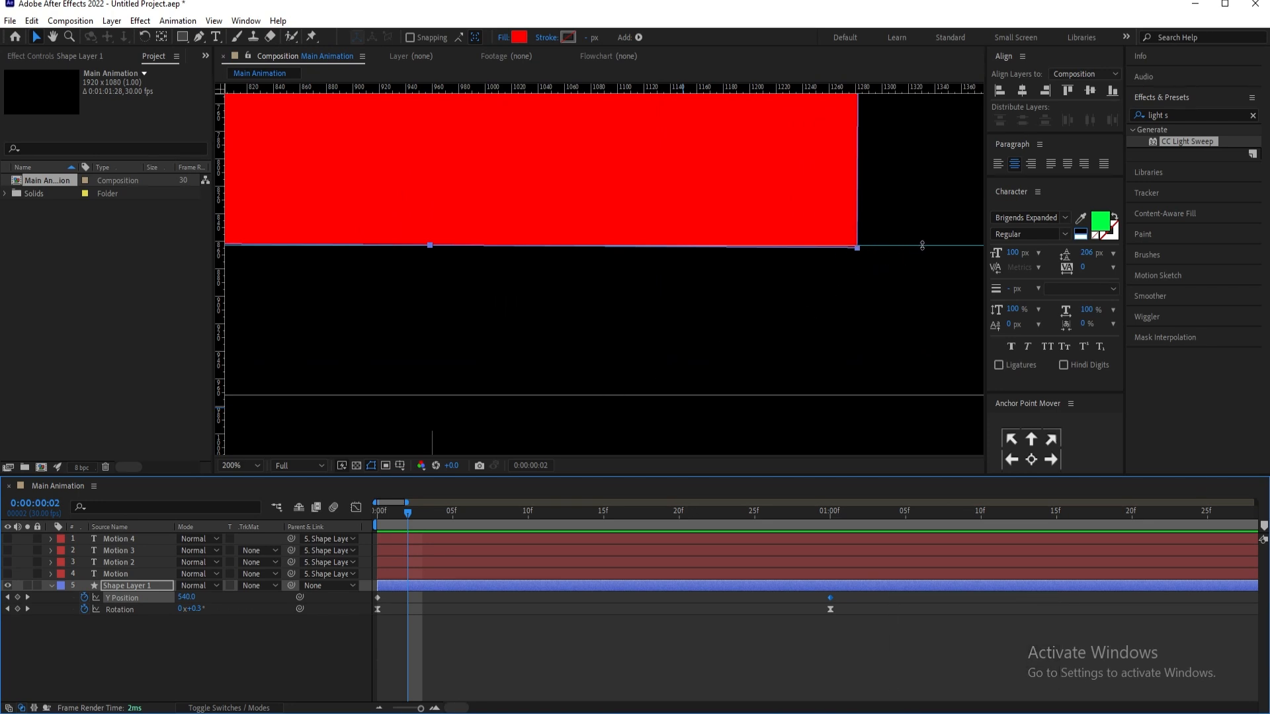
key("Up")
key("Up")
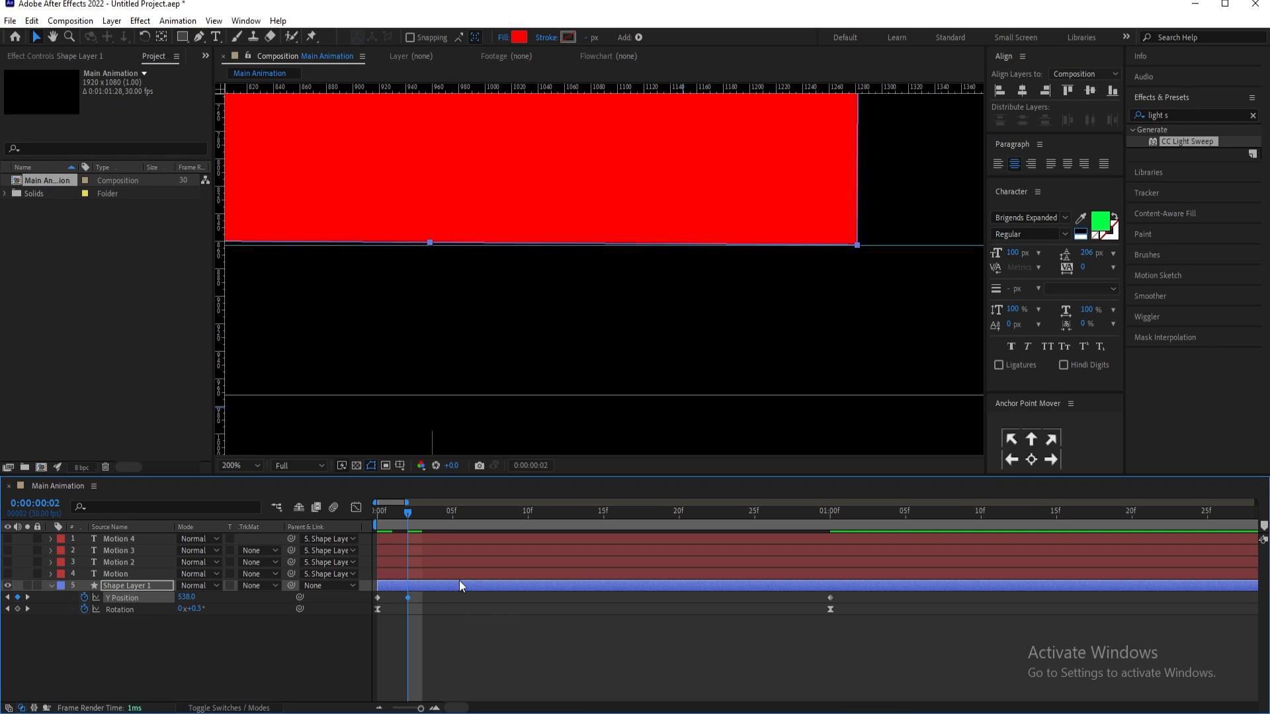
At frame 4, raise the red square to Y Position 531.1 so its lowest corner meets the guide
scroll(485, 349, "down", 1)
key("Page_Down")
key("Page_Down")
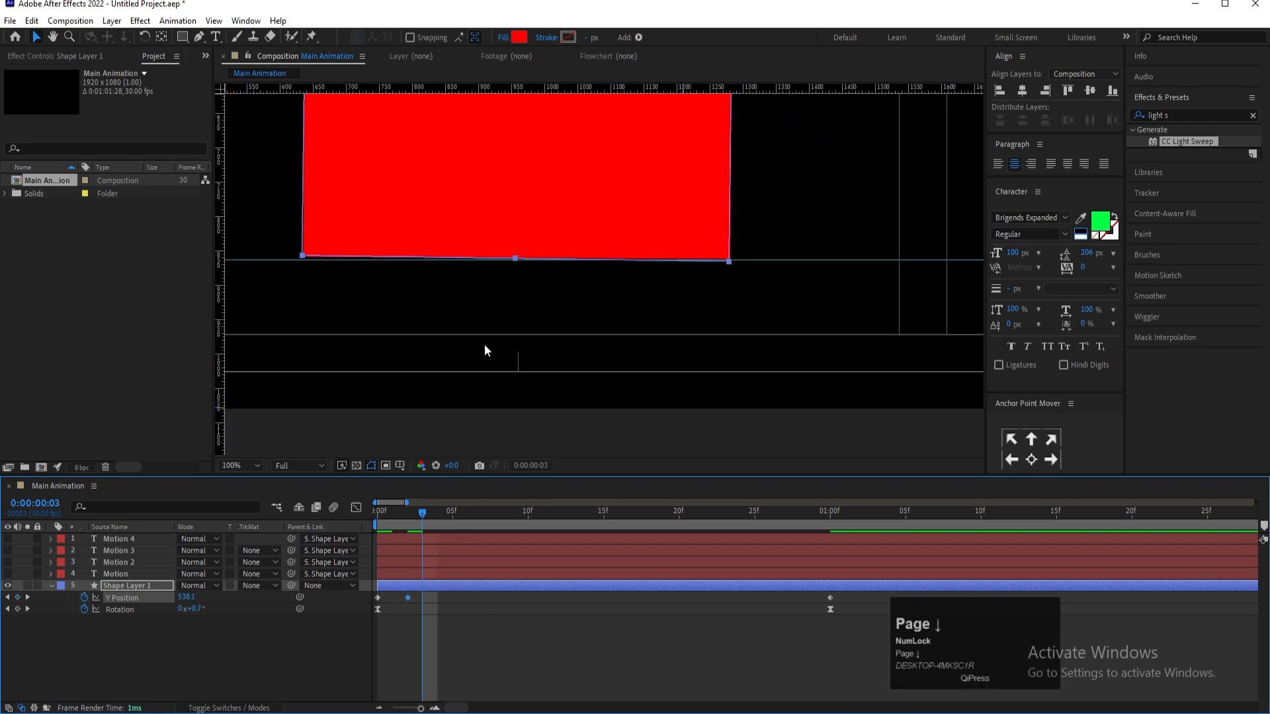
key("Up")
key("Up")
key("Up")
key("Up")
key("Up")
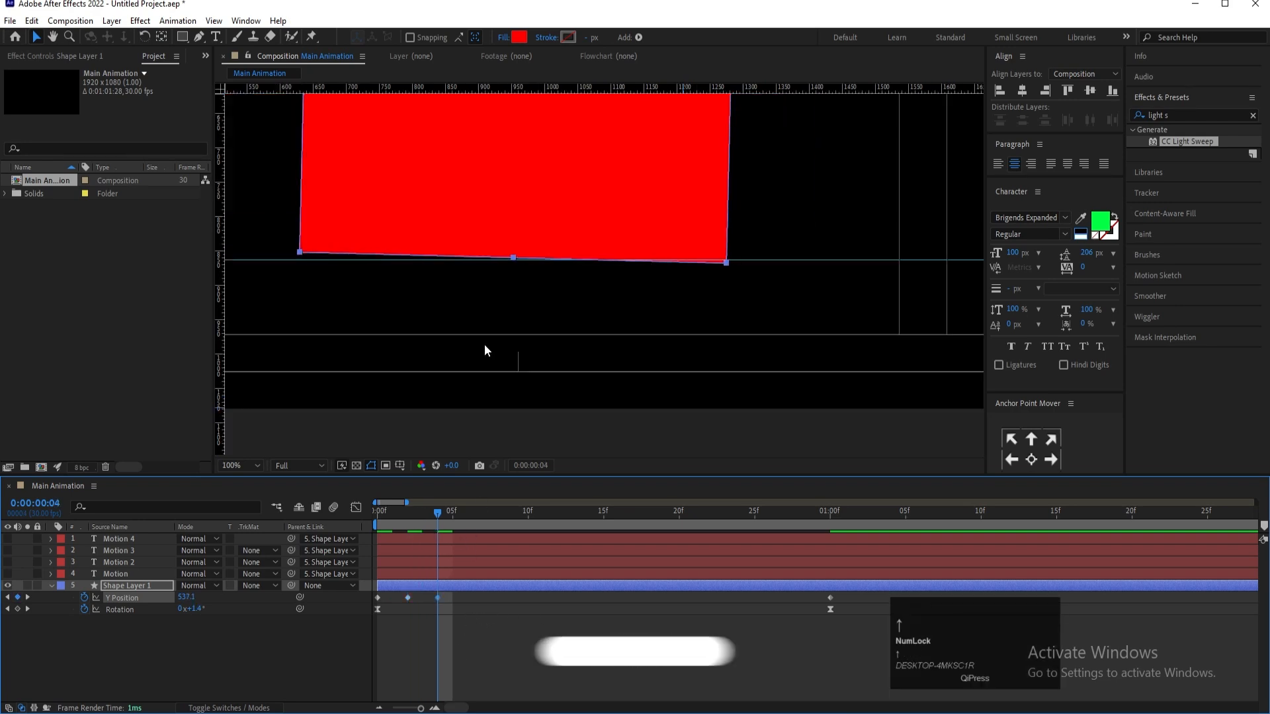
key("Up")
key("Up")
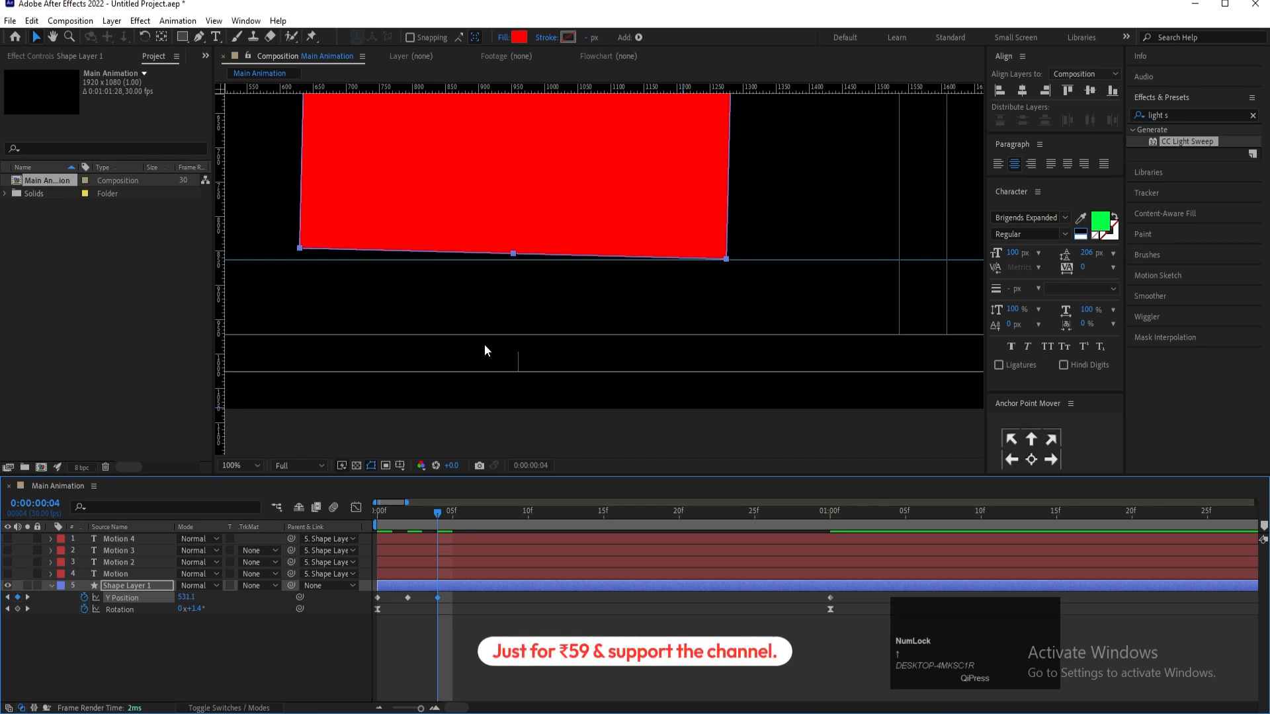
At frame 6, raise the red square to Y Position 519.8 so its lowest corner sits on the guide
key("Page_Down")
key("Page_Down")
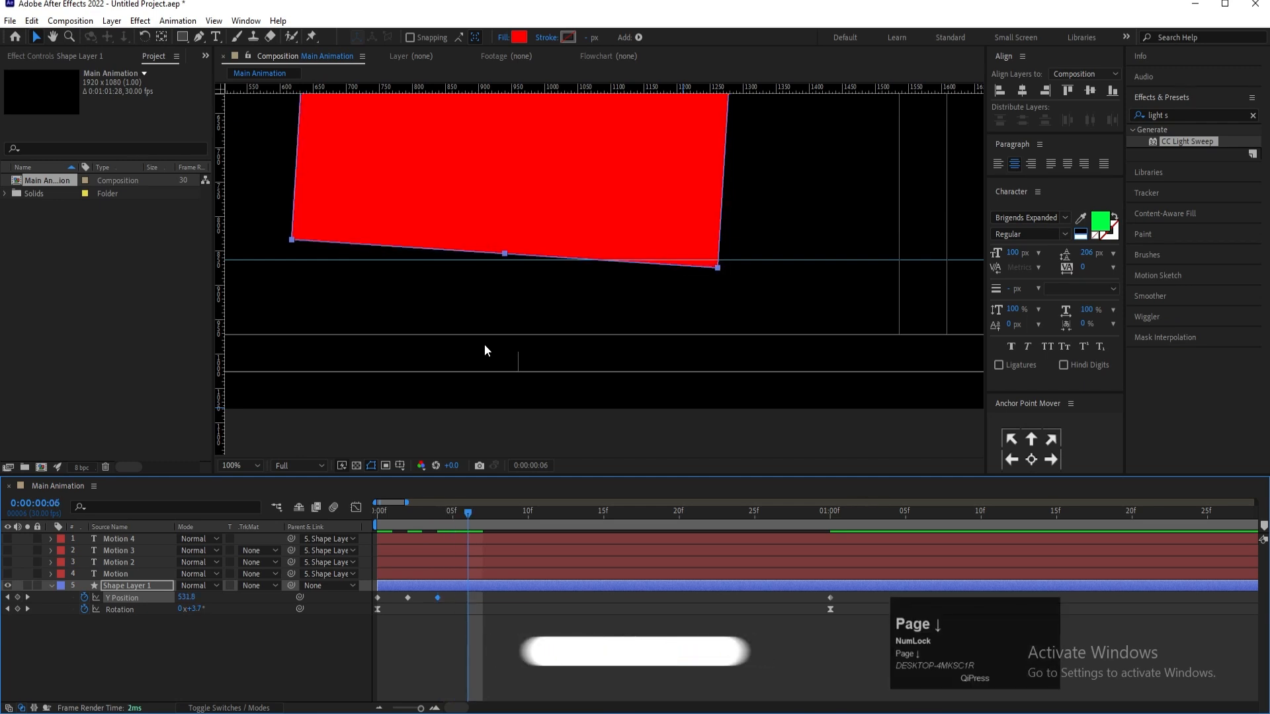
key("Up")
key("Up")
key("Up")
key("Up")
key("Up")
key("Up")
key("Up")
key("Up")
key("Up")
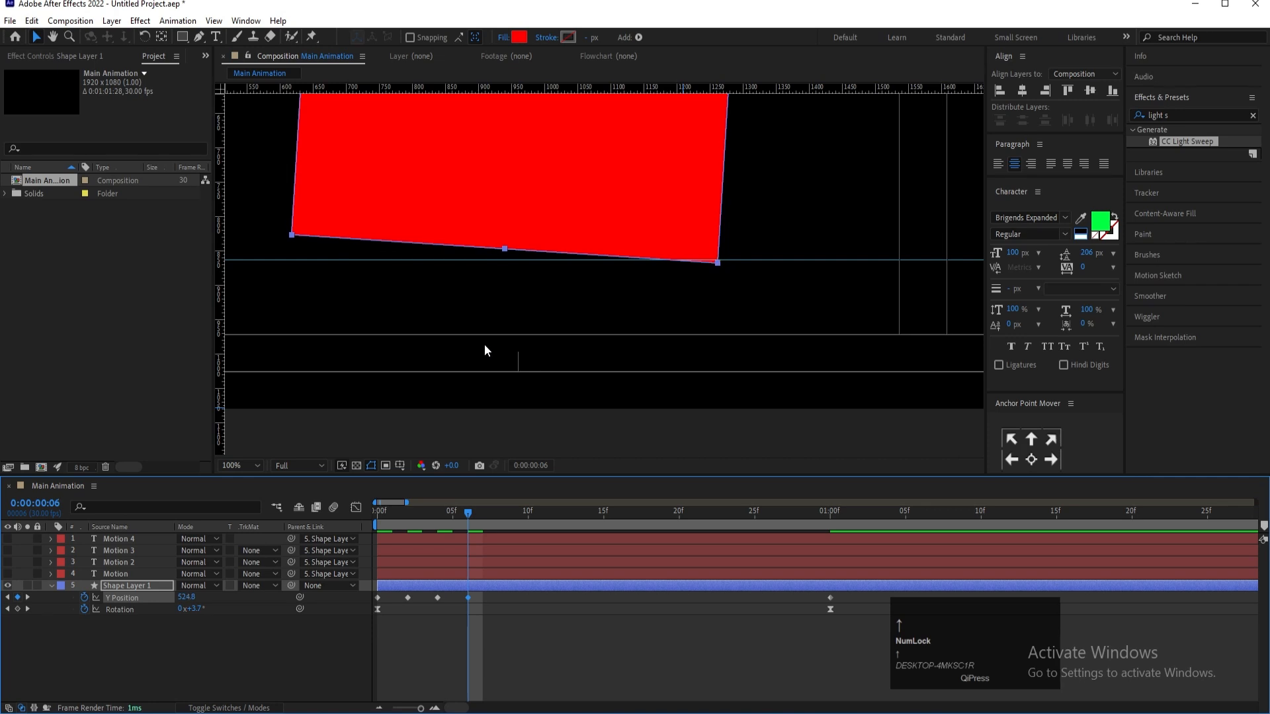
key("Up")
key("Up")
key("Up")
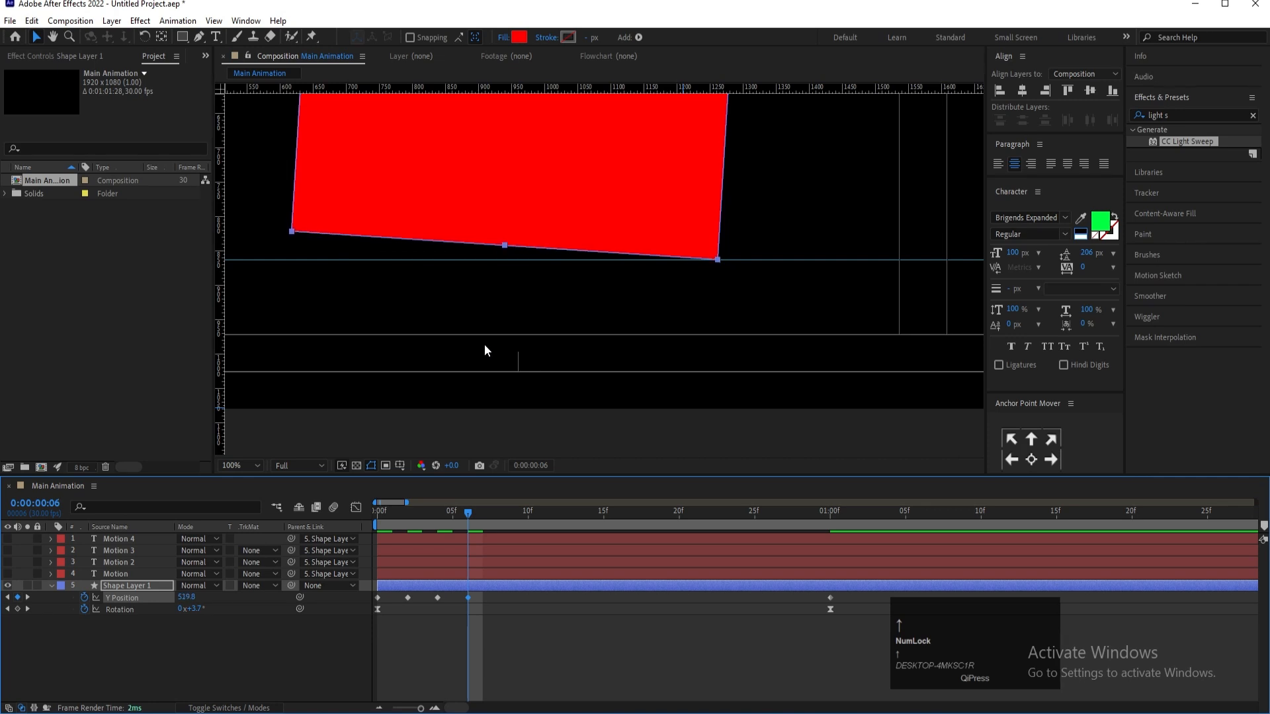
At frame 8, raise the red square to about Y Position 500 so its lowest corner meets the guide
key("Page_Down")
key("Page_Down")
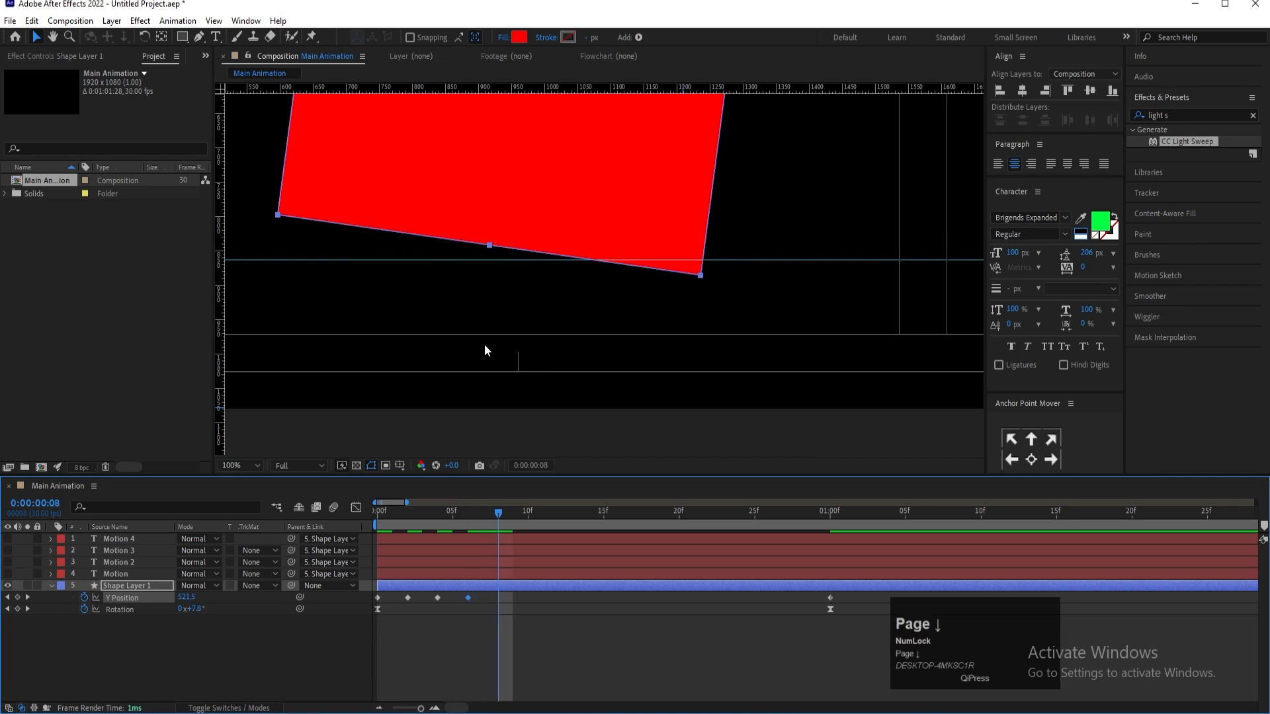
key("Up")
key("Up")
key("Up")
key("Up")
key("Up")
key("Up")
key("Up")
key("Up")
key("Up")
key("Up")
key("Up")
key("Up")
key("Up")
key("Up")
key("Up")
key("Up")
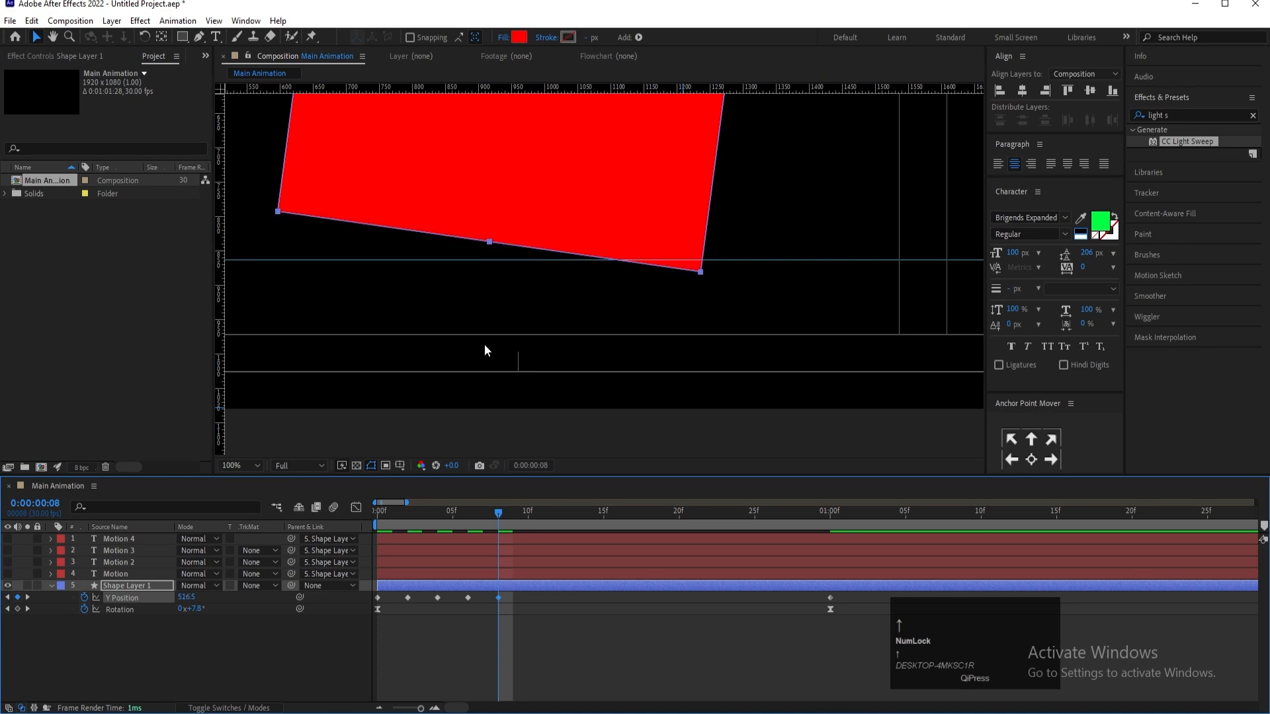
key("Up")
key("Up")
key("Up")
key("Up")
key("Up")
key("Up")
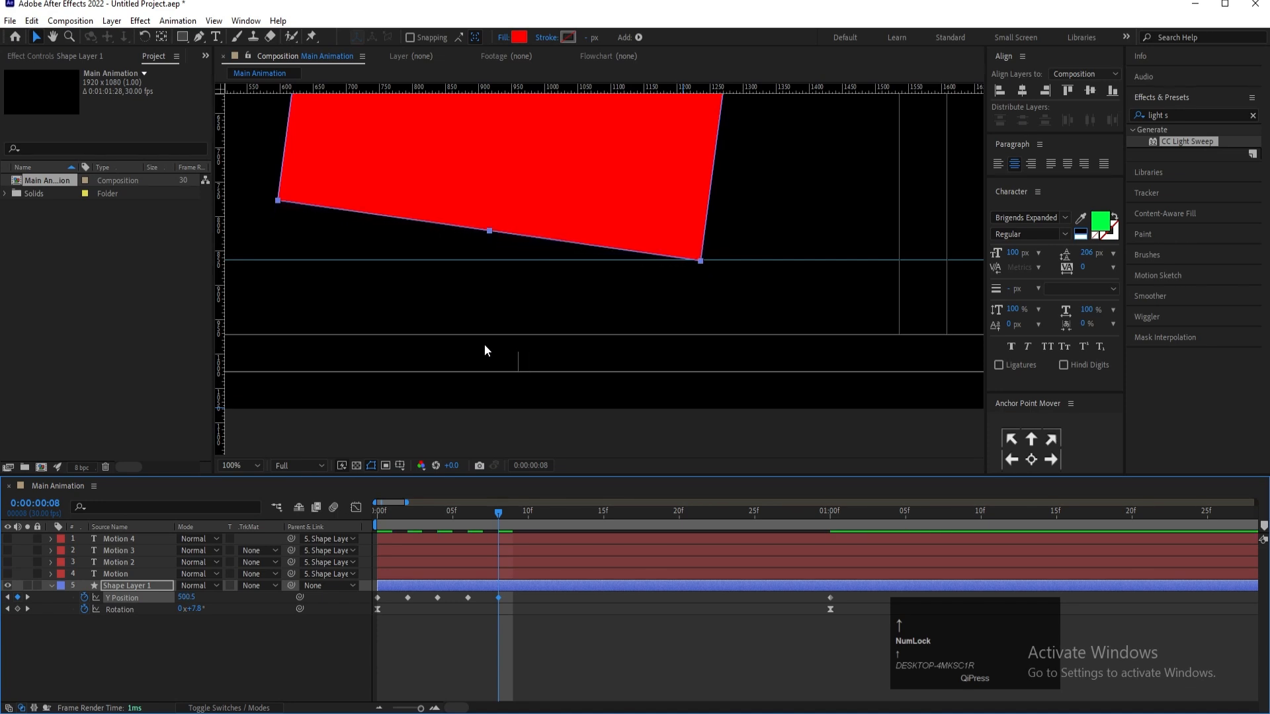
Raise the red square at frame 10, and at frame 12 to Y Position 417.6, so its lowest corner meets the guide
key("Page_Down")
key("Page_Down")
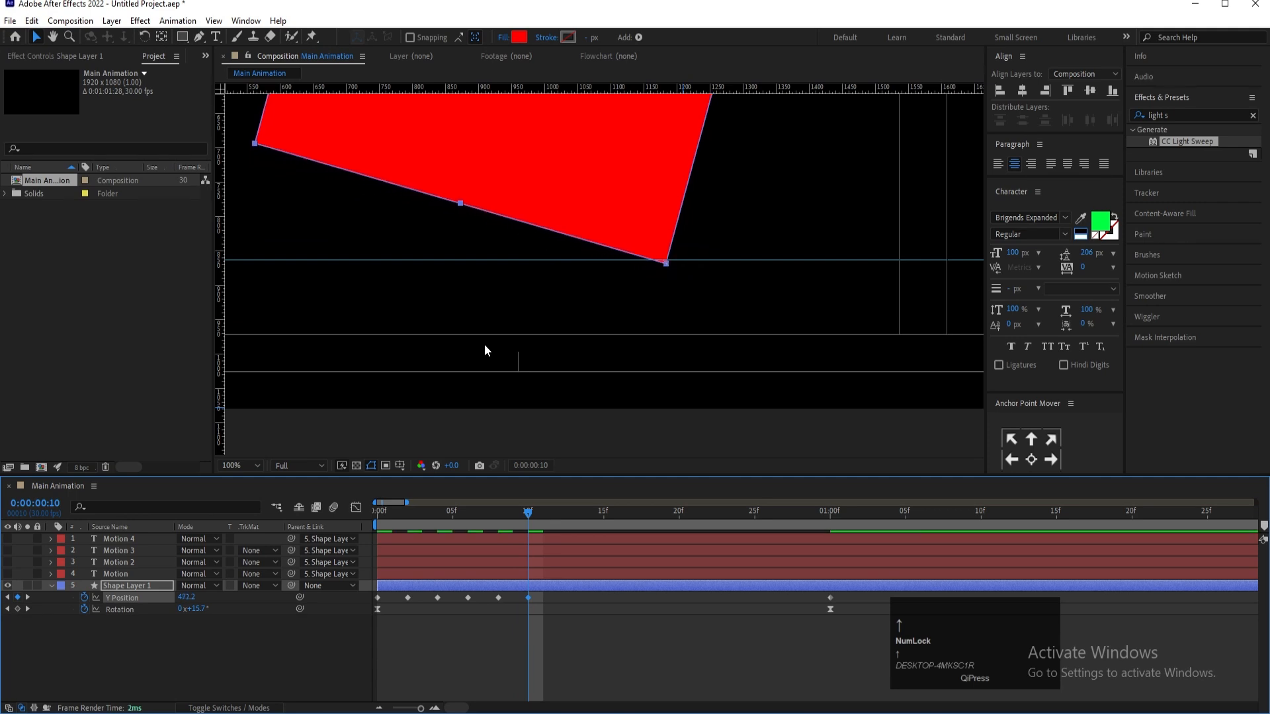
key("Page_Down")
key("Page_Down")
key("Up")
key("Up")
key("Up")
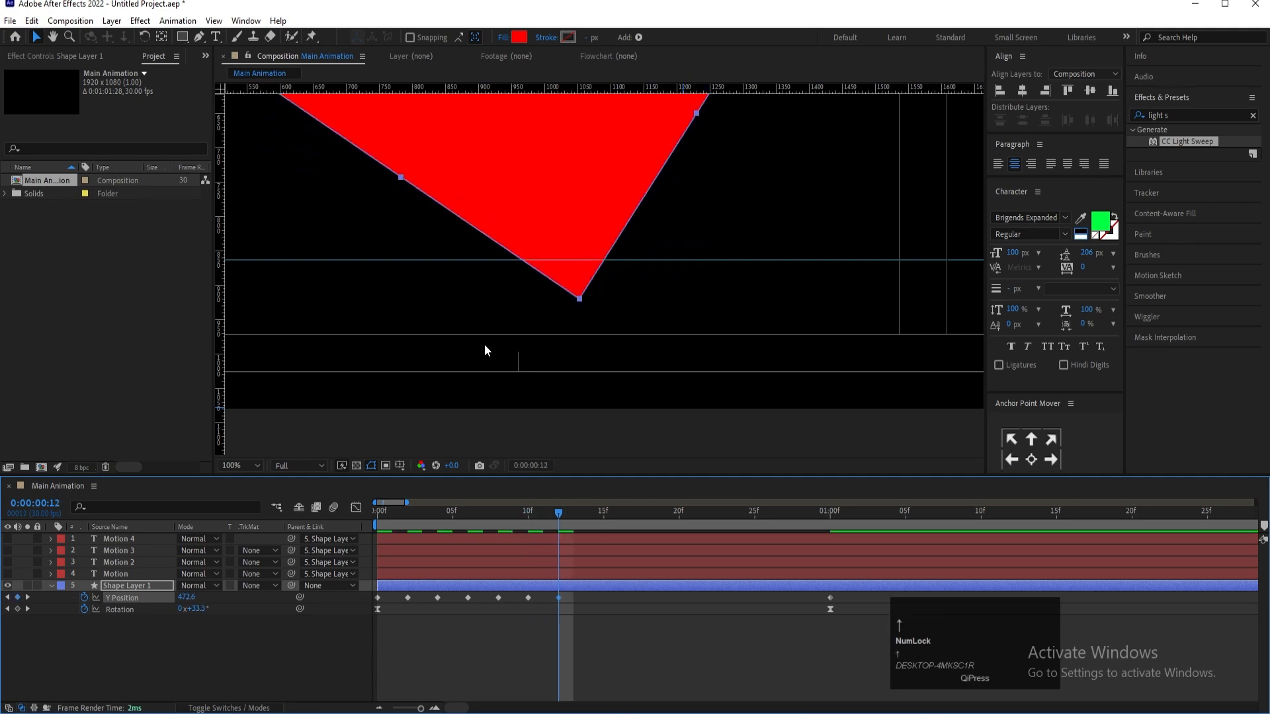
key("Up")
key("Up")
key("Up")
key("Up")
key("Up")
key("Up")
key("Up")
key("Up")
key("Up")
key("Up")
key("Up")
key("Up")
key("Up")
key("Up")
key("Up")
key("Up")
key("Up")
key("Up")
key("Up")
key("Up")
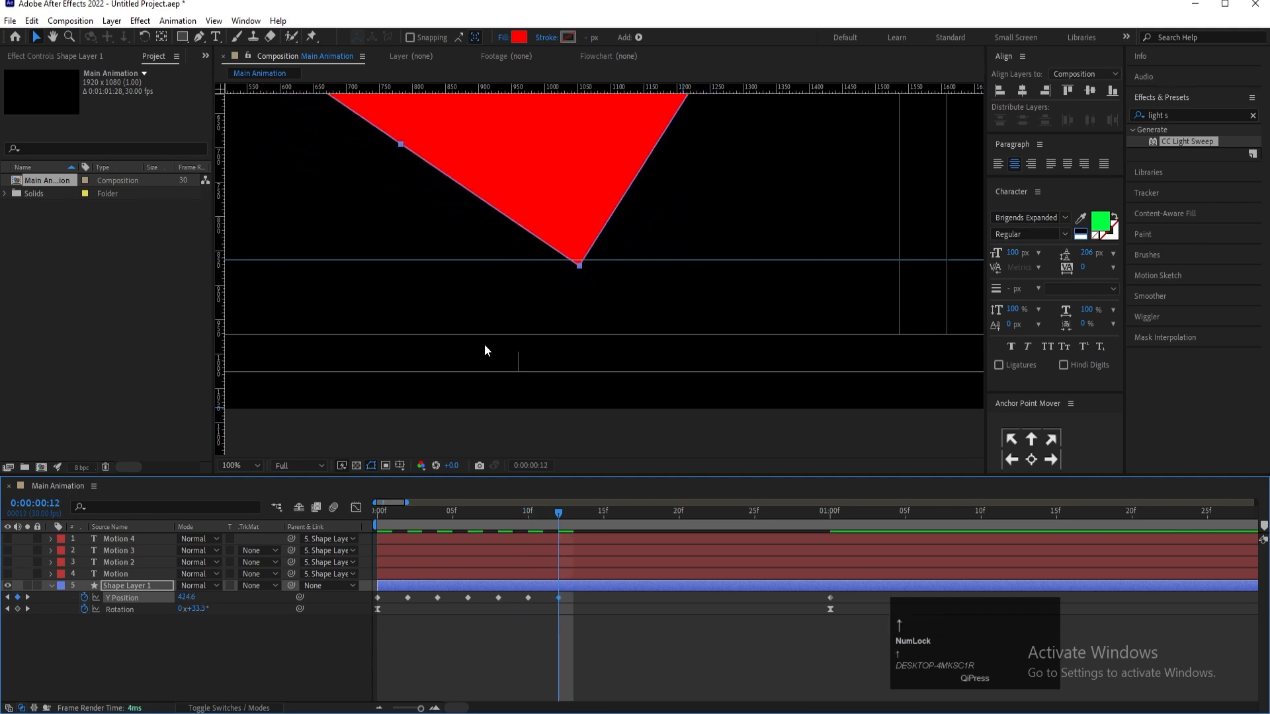
At frame 14, raise the red square to about Y Position 422 so its lowest corner rests on the guide
key("Page_Down")
key("Page_Down")
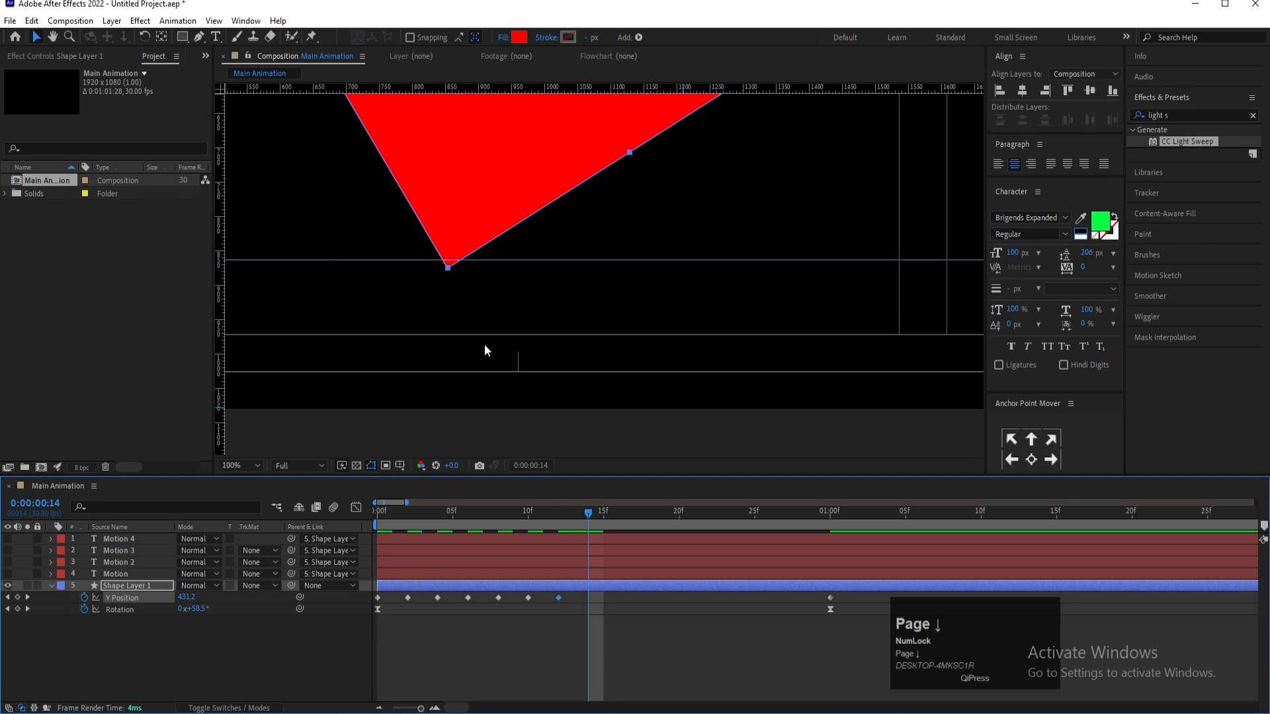
key("Up")
key("Up")
key("Up")
key("Up")
key("Up")
key("Up")
key("Up")
key("Up")
key("Up")
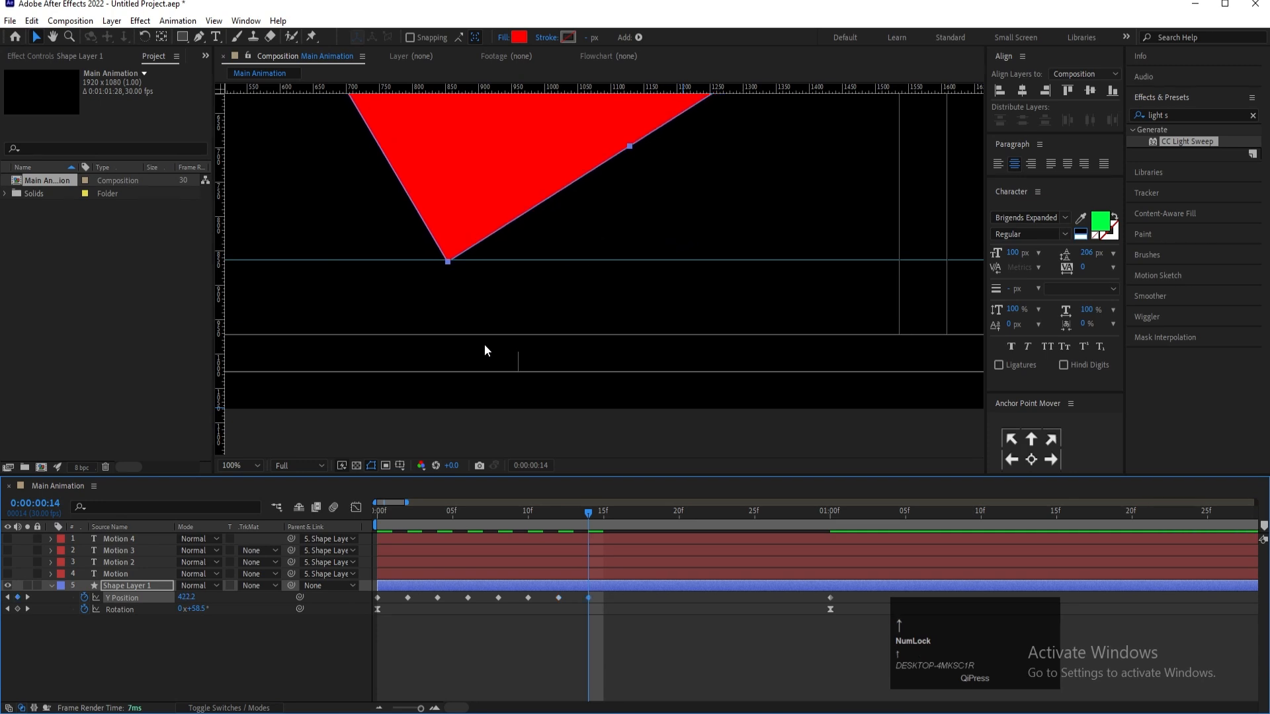
At frame 16, lower the red square to Y Position 453 so its lowest corner touches the guide
key("Page_Down")
key("Page_Down")
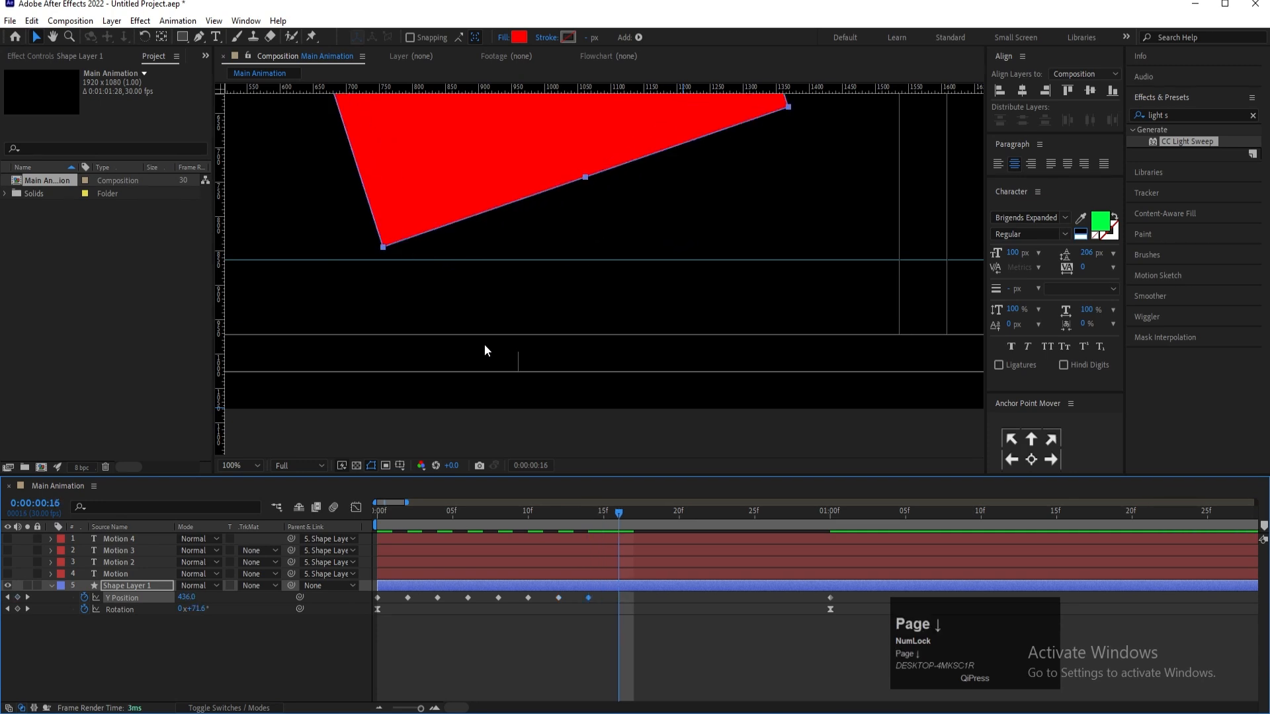
key("Down")
key("Down")
key("Down")
key("Down")
key("Down")
key("Down")
key("Down")
key("Down")
key("Down")
key("Down")
key("Down")
key("Down")
key("Down")
key("Down")
key("Down")
key("Down")
key("Down")
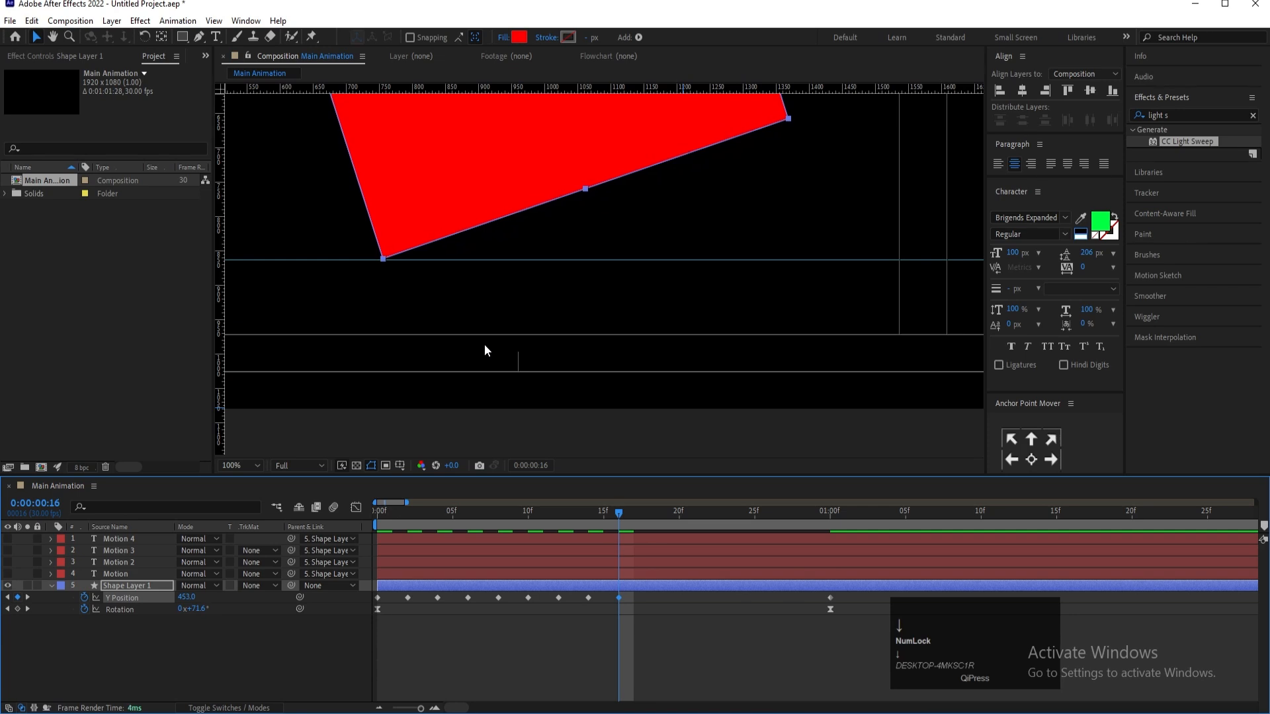
At frame 18, lower the red square to Y Position 482.3 so its lowest corner meets the guide
key("Page_Down")
key("Page_Down")
key("Down")
key("Down")
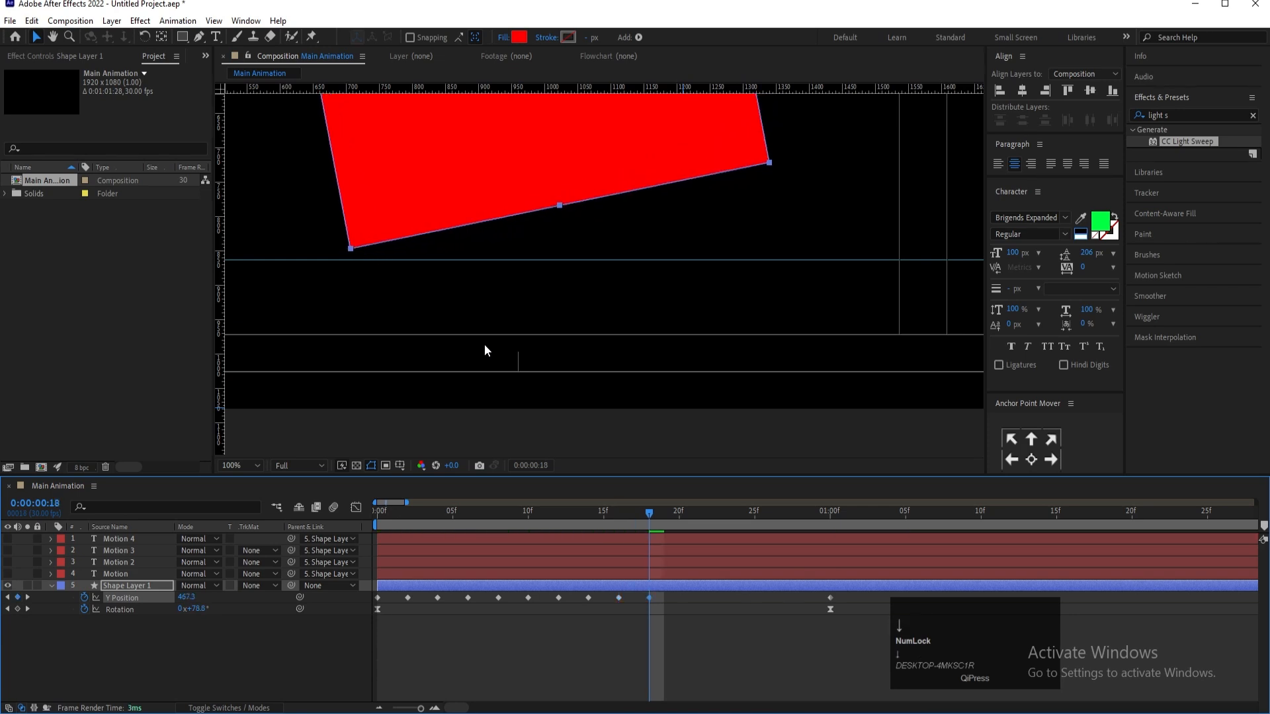
key("Down")
key("Down")
key("Down")
key("Down")
key("Down")
key("Down")
key("Down")
key("Down")
key("Down")
key("Down")
key("Down")
key("Down")
key("Down")
key("Down")
key("Down")
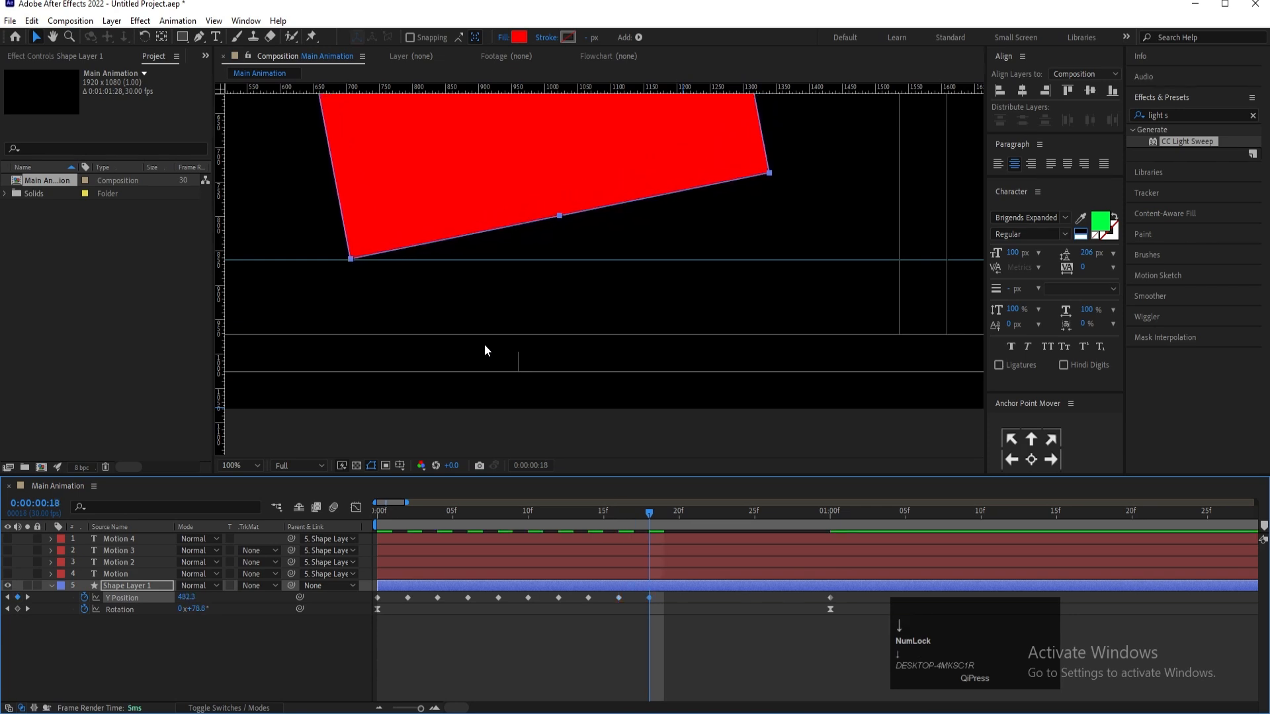
At frame 20, lower the red square to Y Position 503.9 so its lowest corner sits on the guide
key("Page_Down")
key("Page_Down")
key("Down")
key("Down")
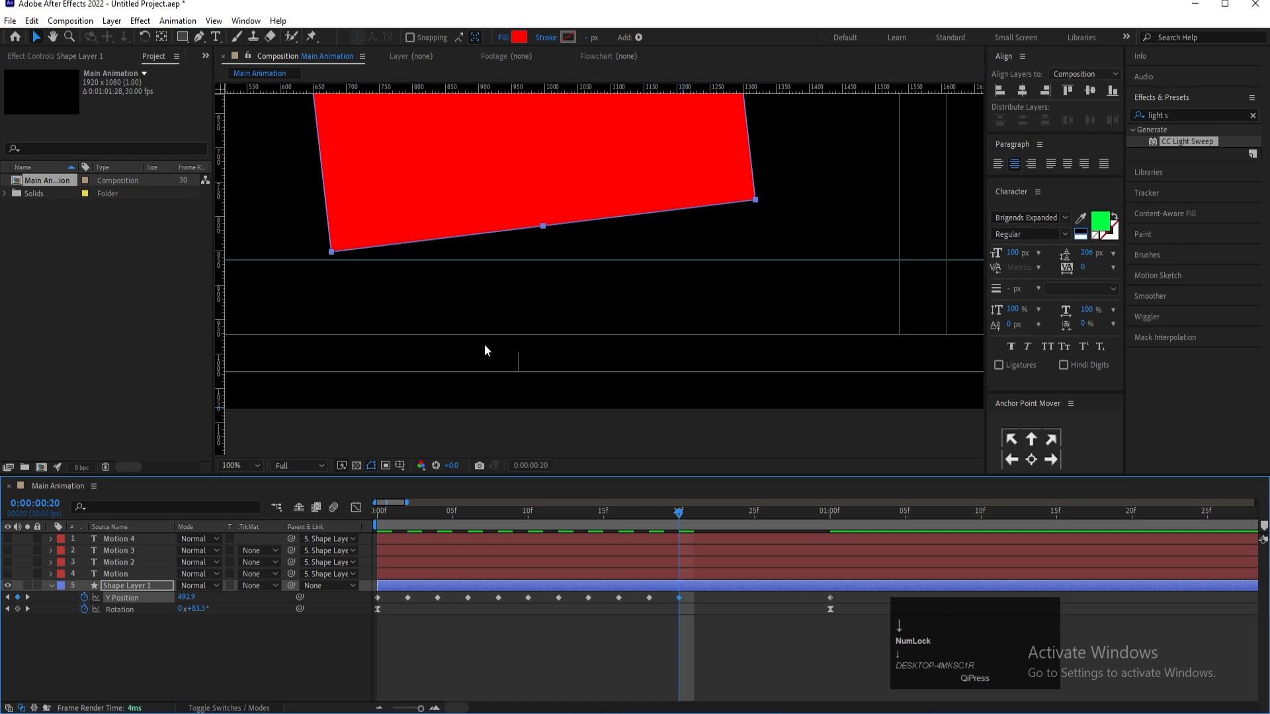
key("Down")
key("Down")
key("Down")
key("Down")
key("Down")
key("Down")
key("Down")
key("Down")
key("Down")
key("Down")
key("Down")
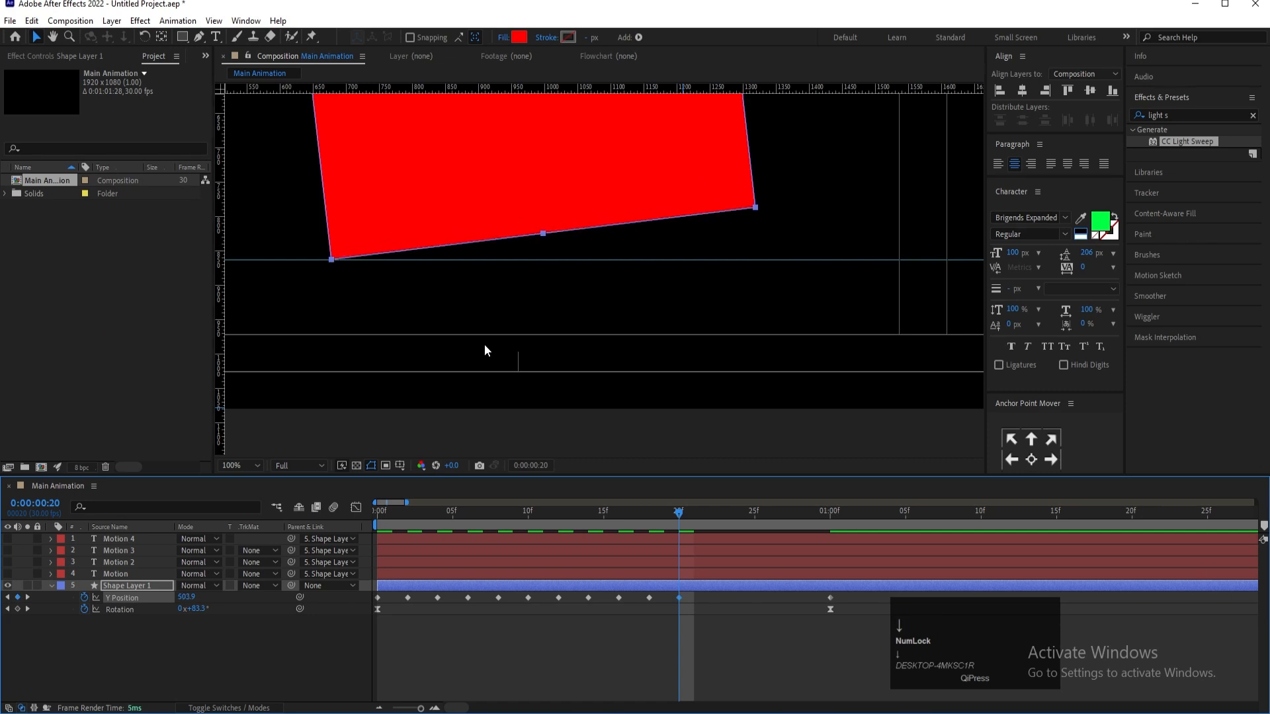
At frame 22, lower the red square to about Y Position 518 so its lowest corner rests on the guide
key("Page_Down")
key("Page_Down")
key("Down")
key("Down")
key("Down")
key("Down")
key("Down")
key("Down")
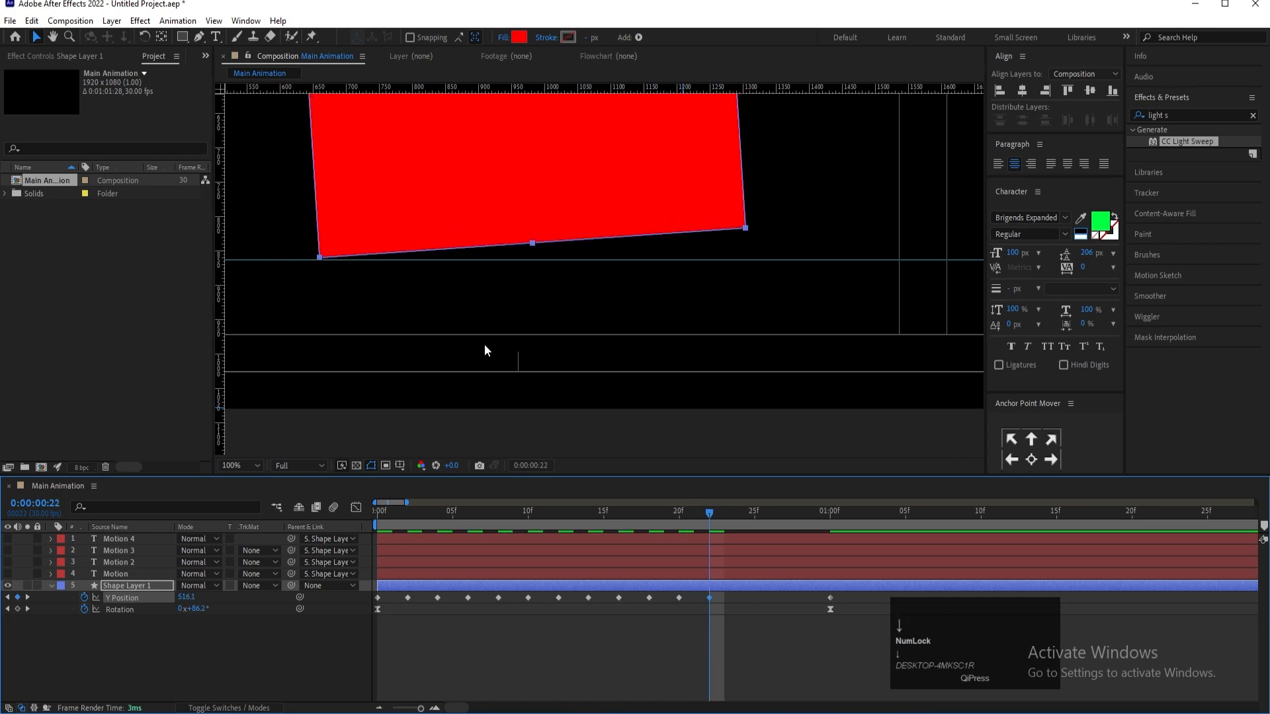
key("Down")
key("Down")
key("Down")
At frame 24, lower the red square to Y Position 528.6 so its lowest corner meets the guide
key("Page_Down")
key("Page_Down")
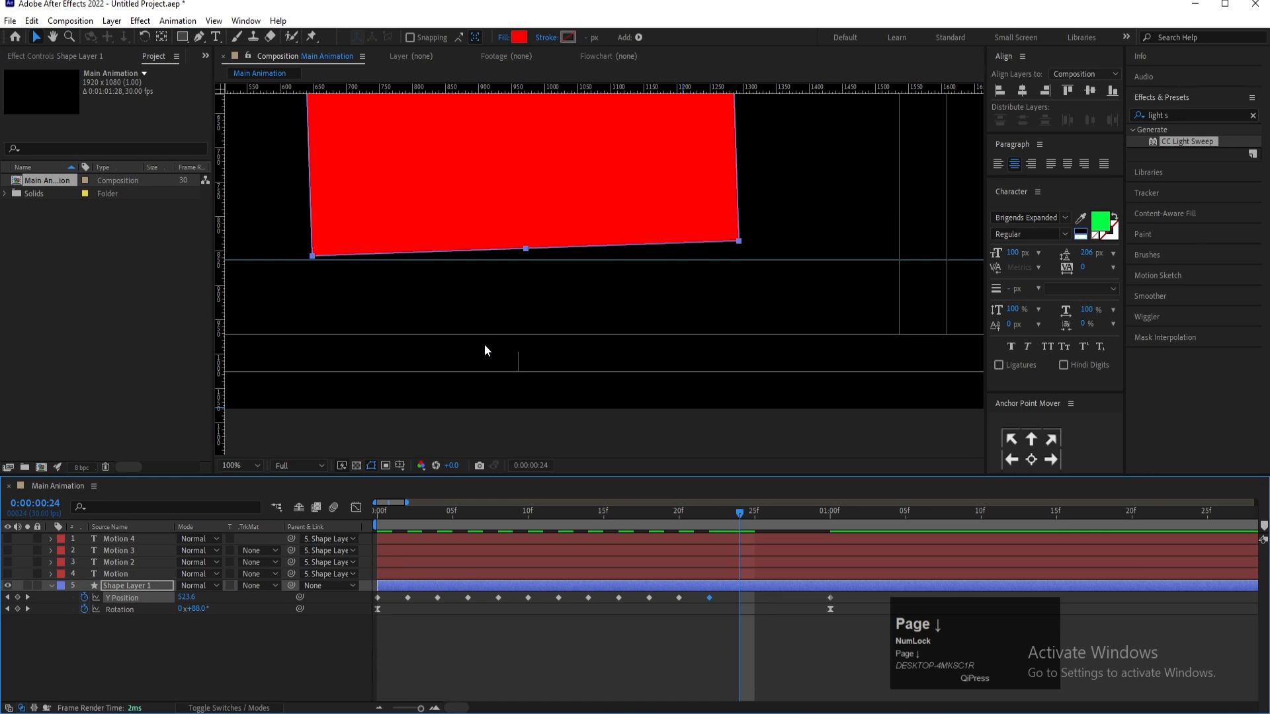
key("Down")
key("Down")
key("Down")
key("Down")
key("Down")
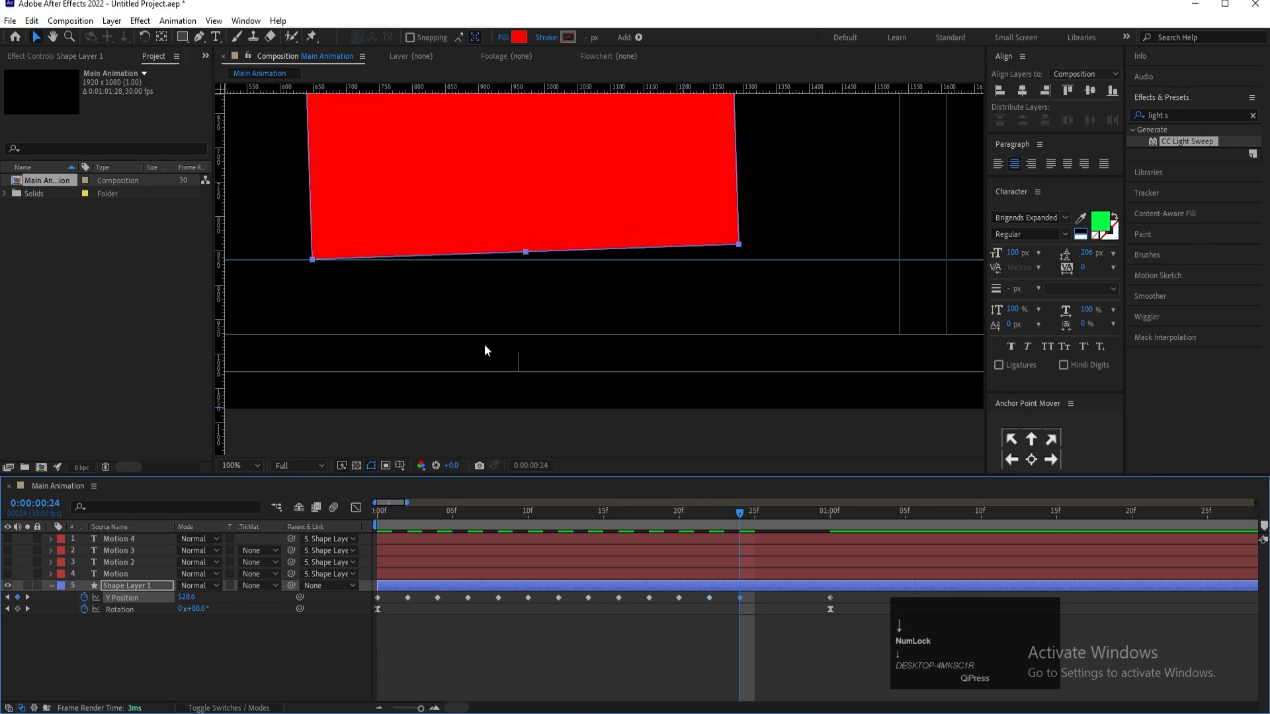
At frame 26, lower the red square to Y Position 534.4 so its lowest corner touches the guide
key("Page_Down")
key("Page_Down")
key("Down")
key("Down")
key("Down")
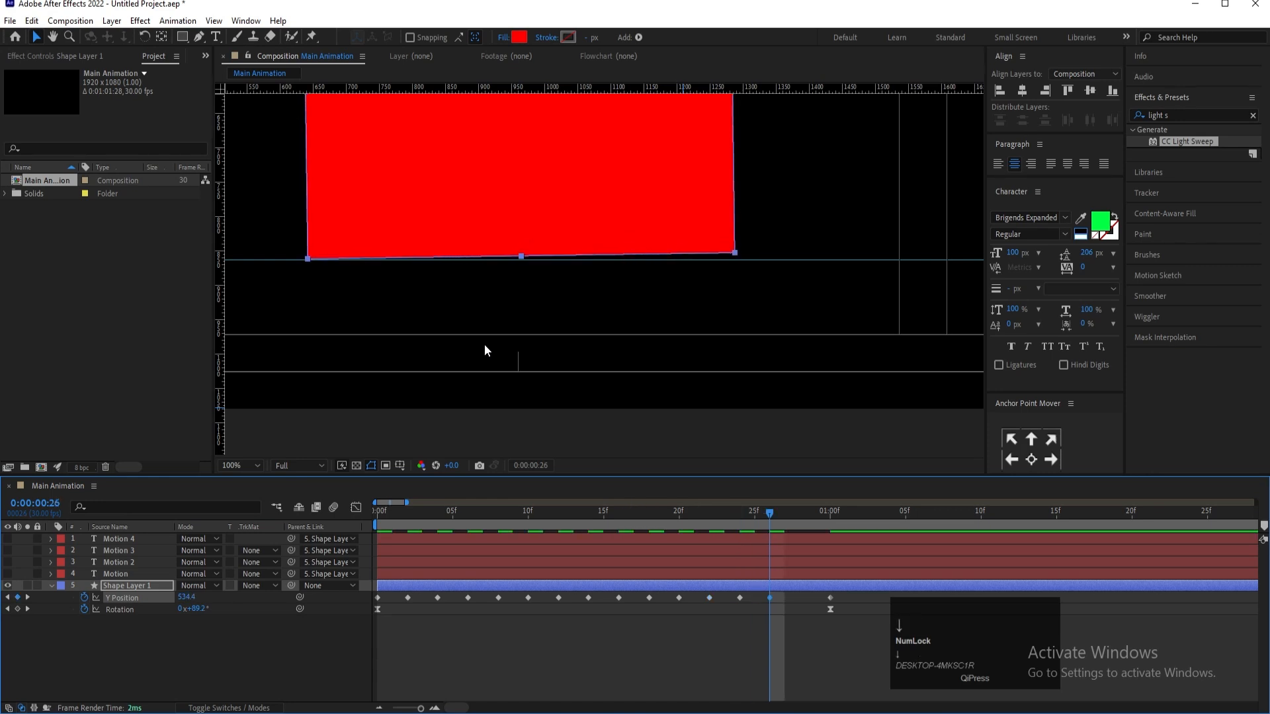
At frame 28, lower the red square to Y Position 539.2 so its bottom edge lines up with the guide
key("Page_Down")
key("Page_Down")
key("Down")
key("Down")
key("Down")
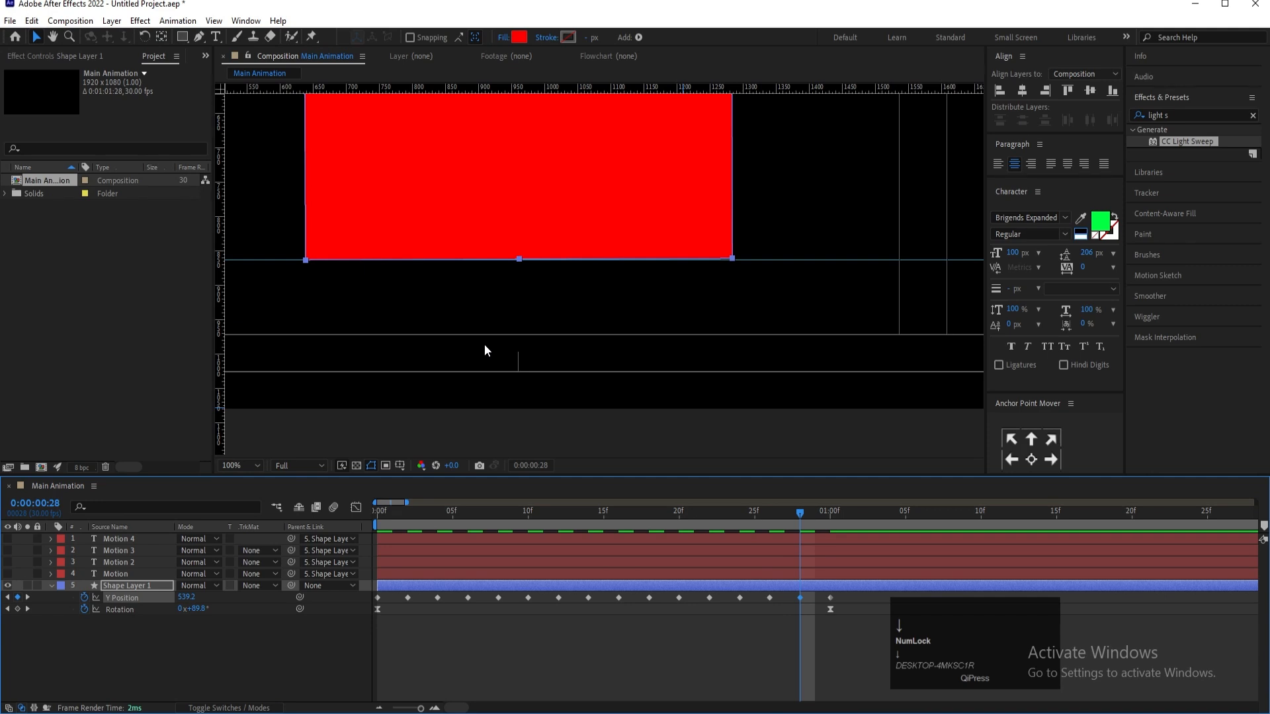
Fit the whole composition in view and preview the square's rolling motion from the first frame
left_click_drag(456, 512, 315, 508)
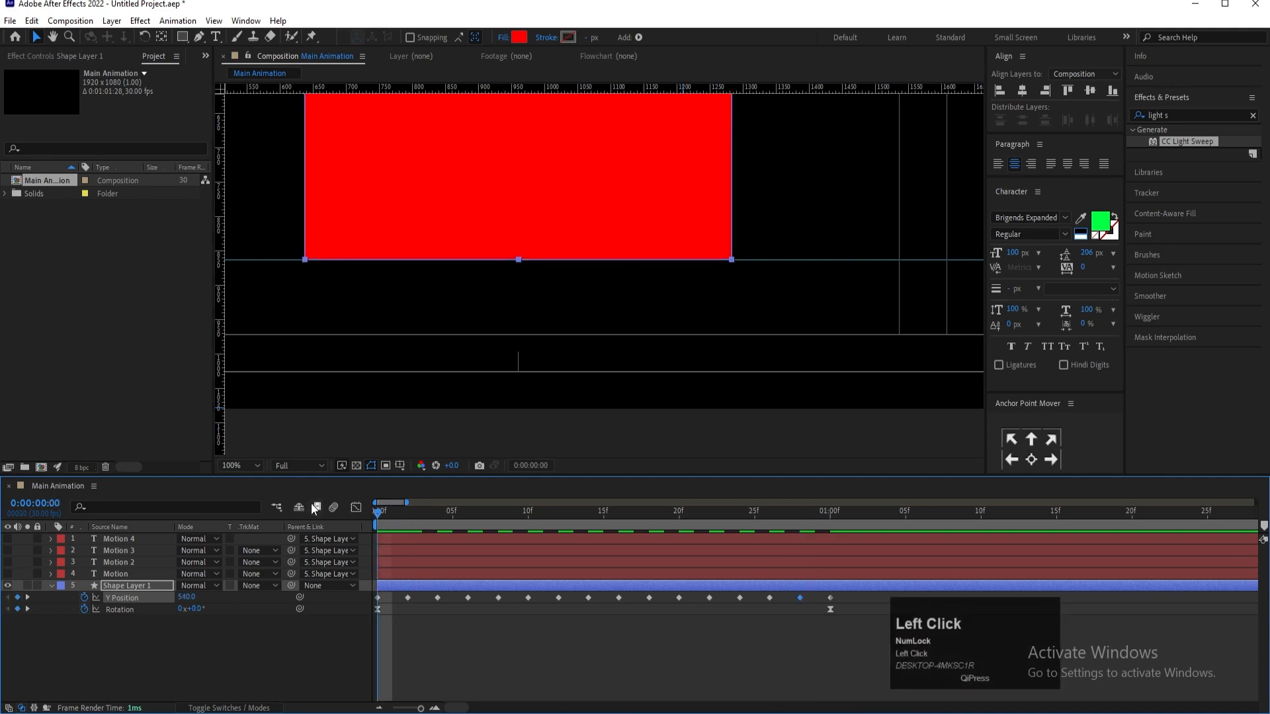
left_click(231, 465)
left_click(265, 220)
key("space")
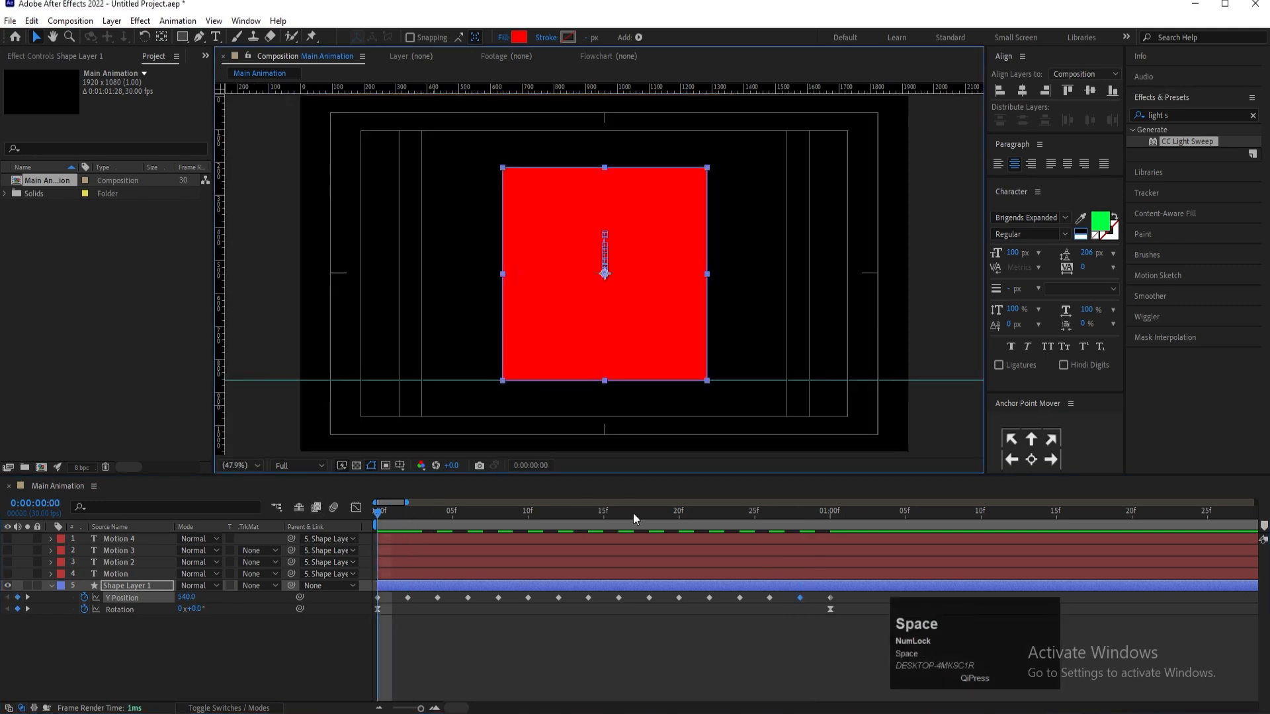
key("space")
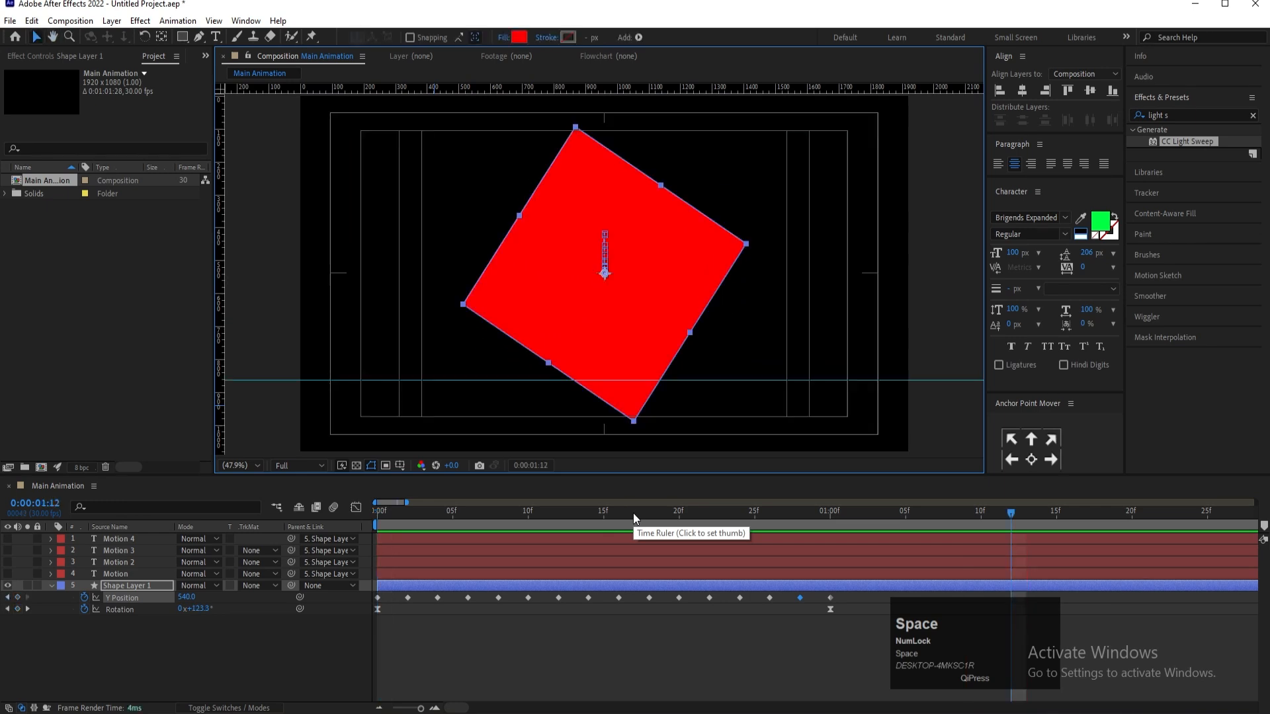
Add a loopOut() expression to the red square's Y Position so its keyframes repeat beyond the first second
key("minus")
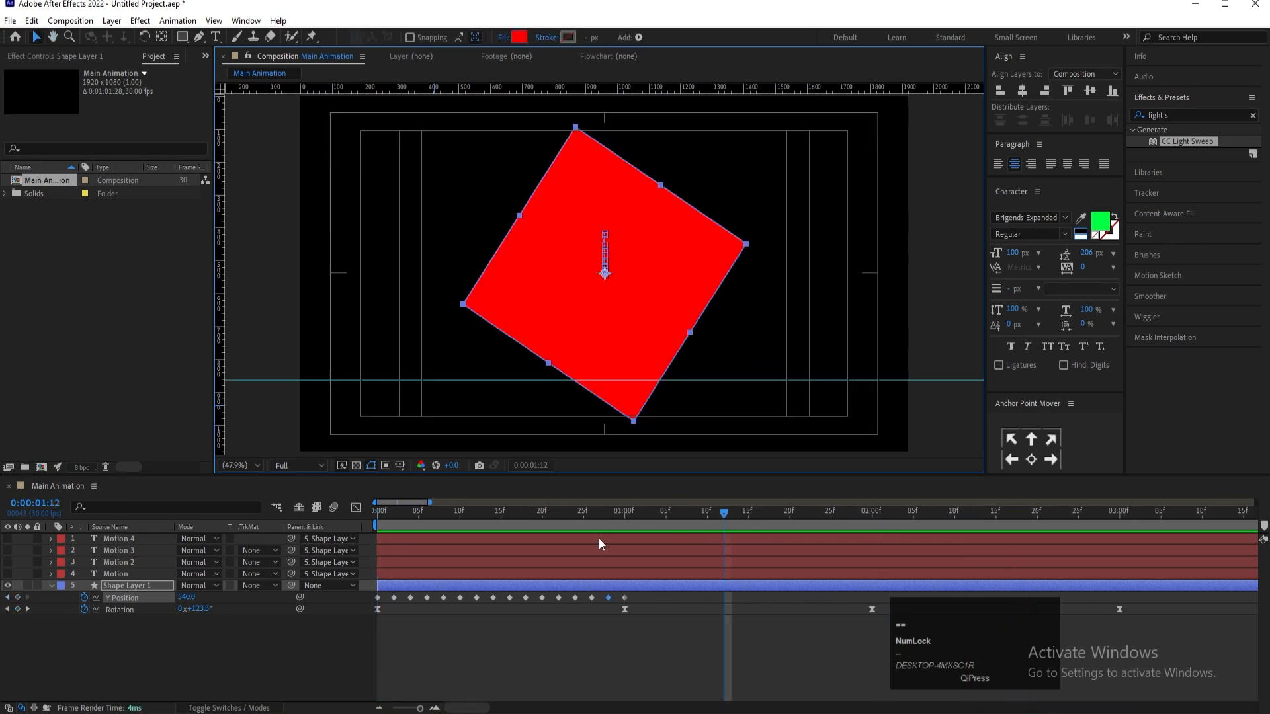
left_click(84, 597, "alt")
type("loo")
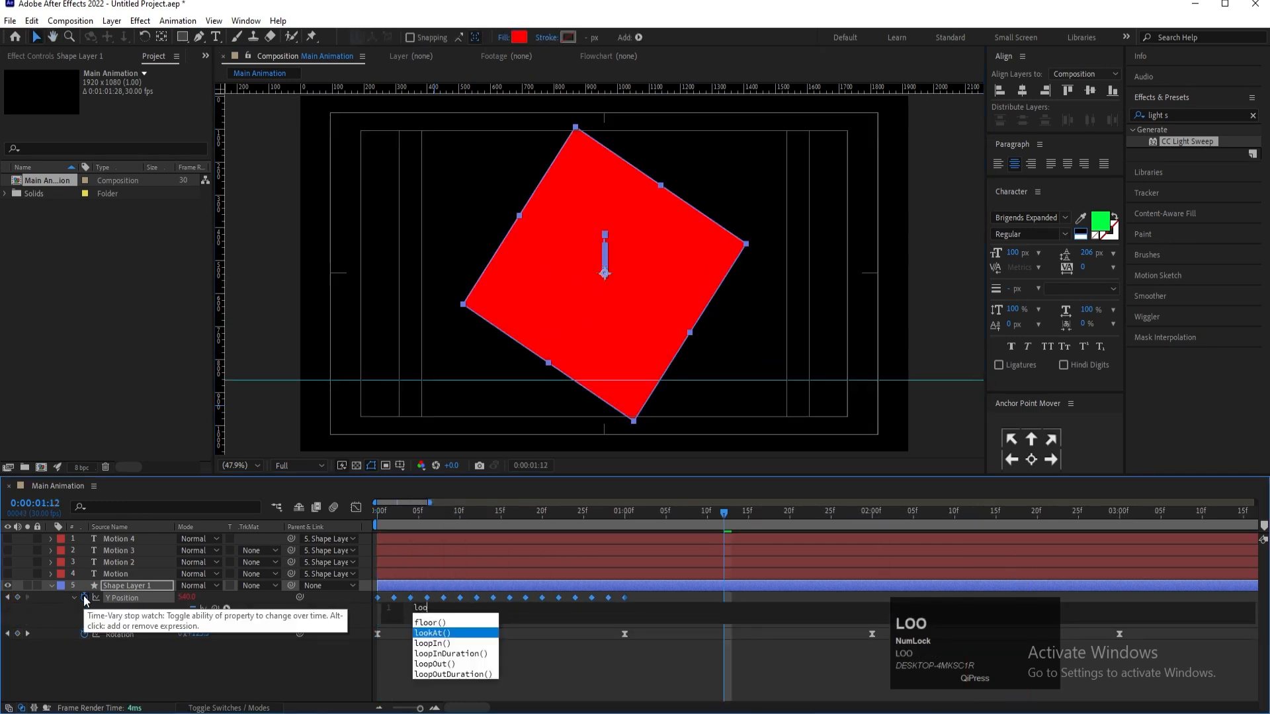
key("Down")
key("Down")
key("Down")
key("Return")
Copy the red square's loopOut() expression from Y Position and apply it to its Rotation
key("ctrl+a")
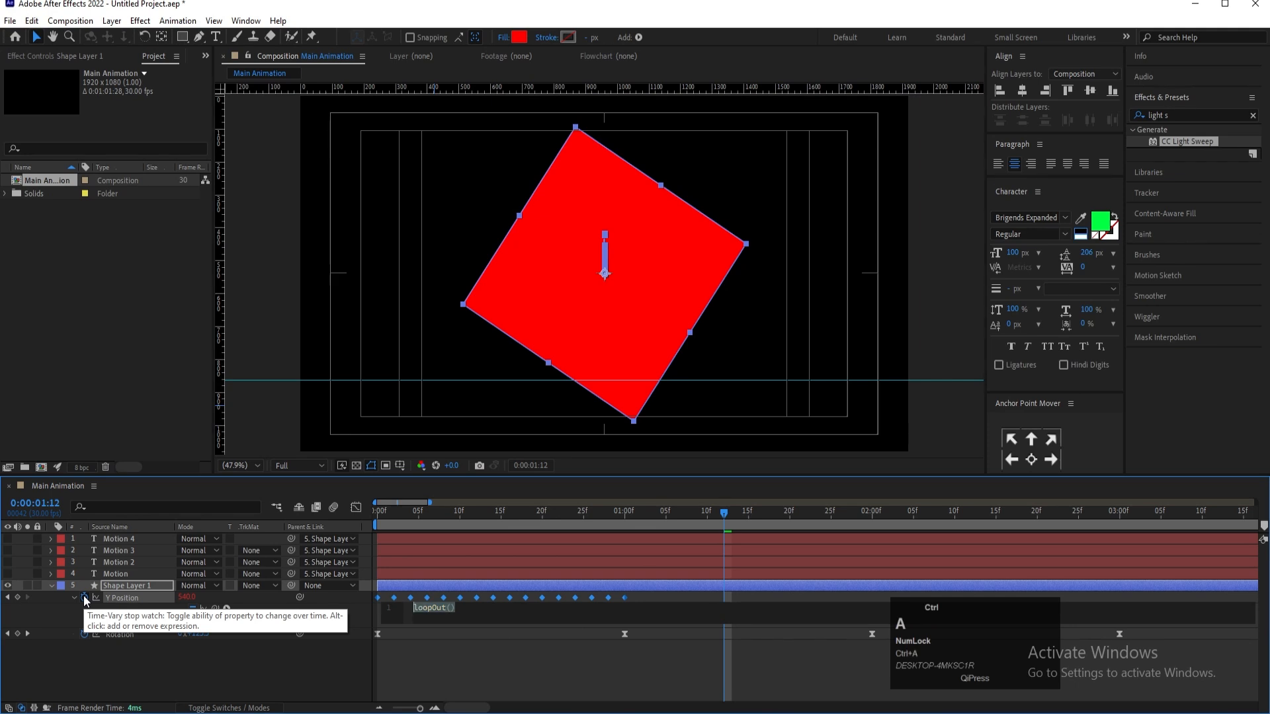
key("ctrl+c")
left_click(125, 656)
left_click(82, 633, "alt")
key("ctrl+v")
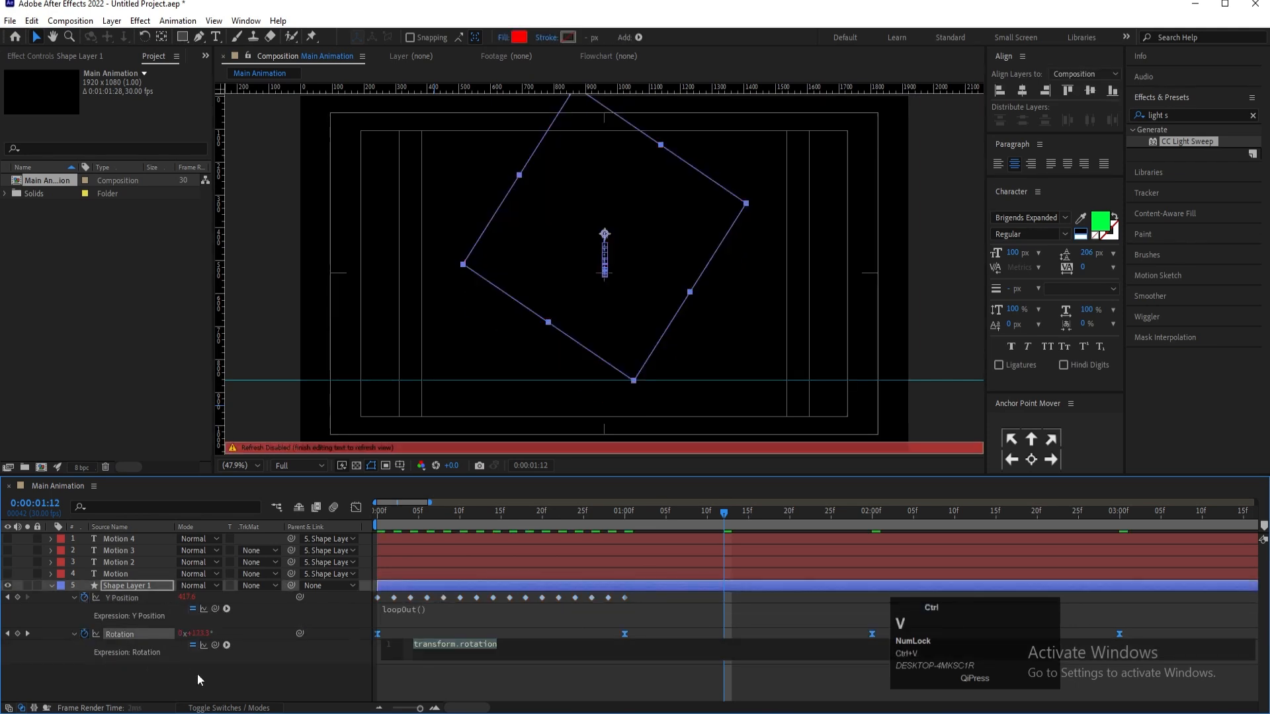
left_click(219, 685)
Preview the red square's looped rolling motion over a longer stretch of the timeline
key("minus")
key("minus")
key("minus")
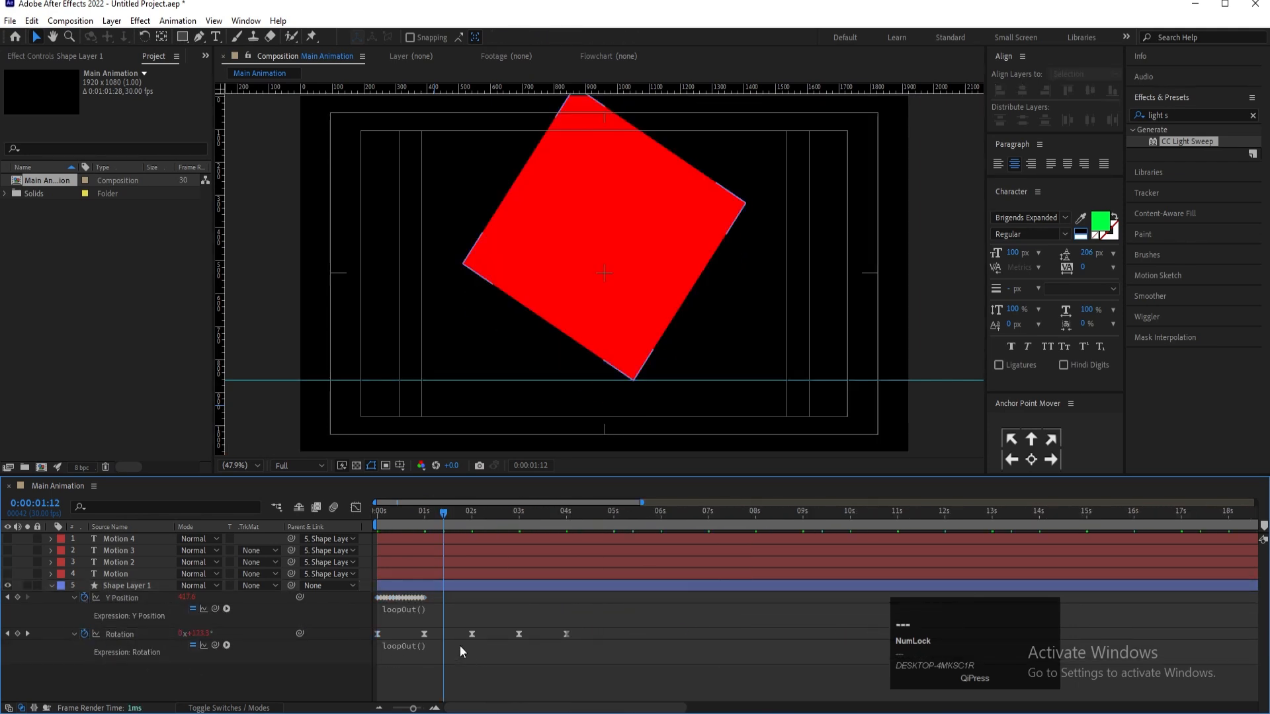
key("space")
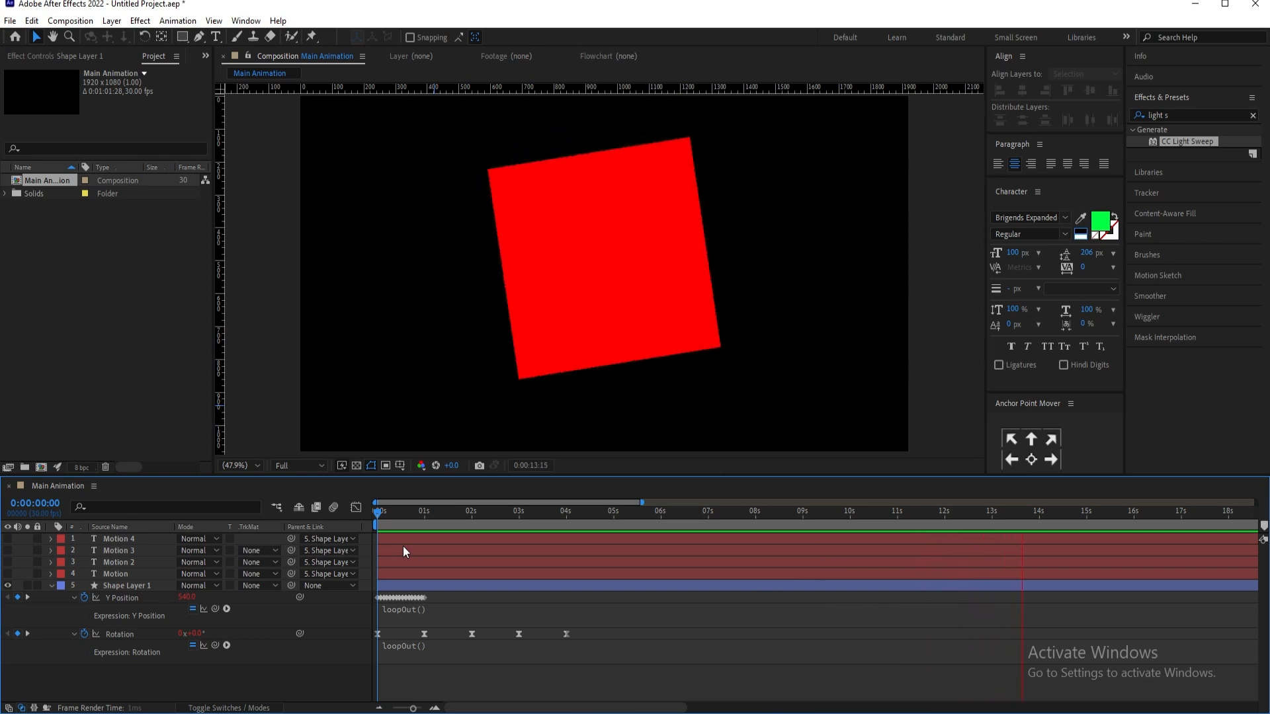
key("space")
Place a composition marker at 4 seconds, where the last Rotation keyframe sits, and end the work area there
key("j")
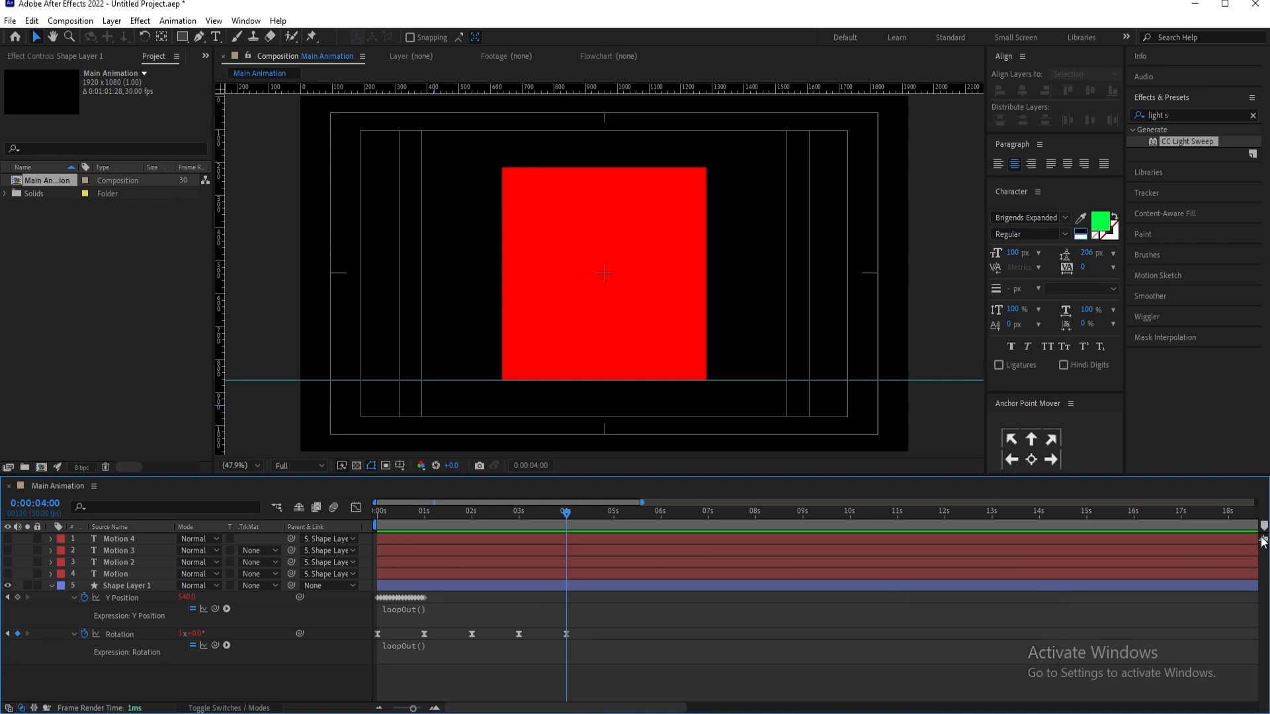
left_click_drag(1262, 525, 1082, 582)
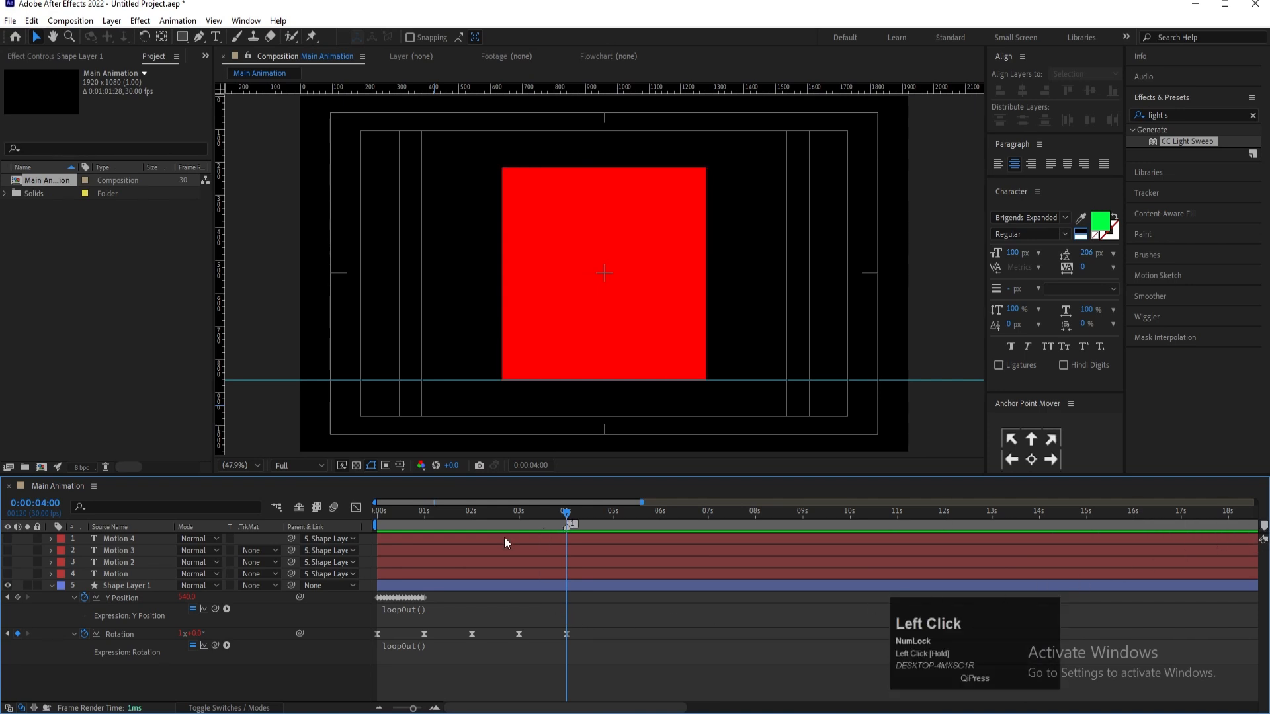
key("n")
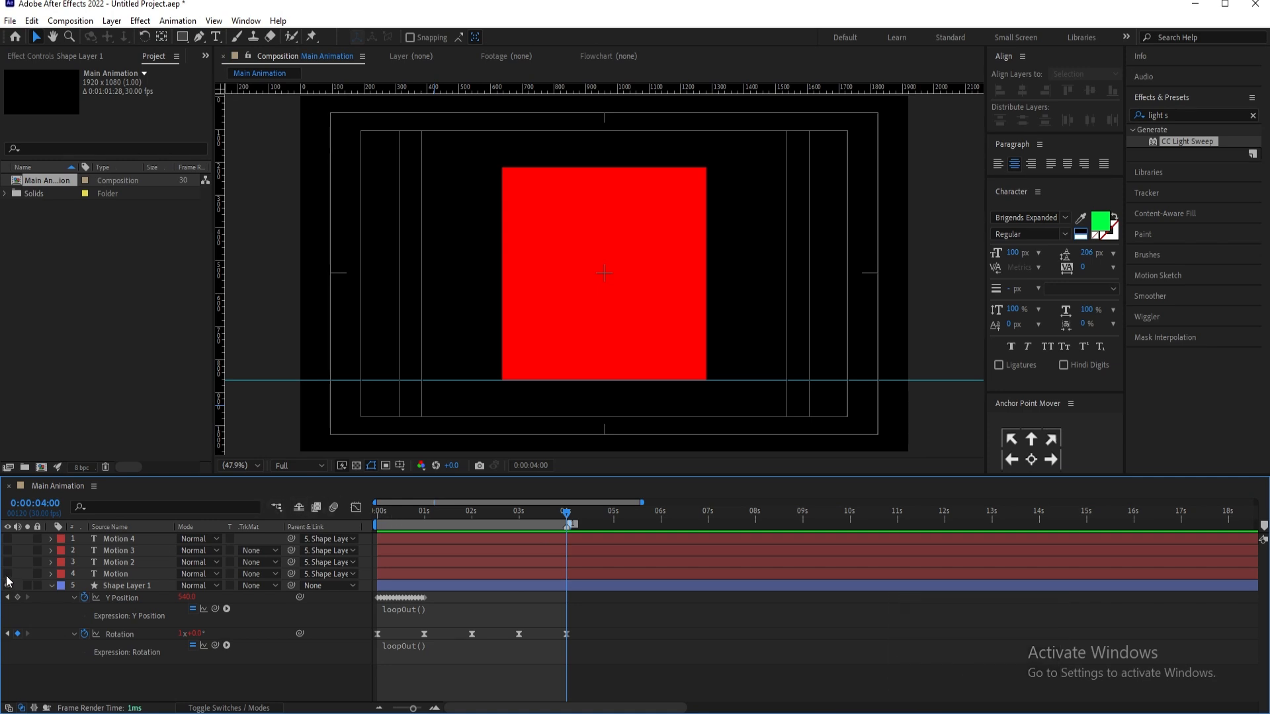
Show the four Motion text layers, hide the red square and preview the rolling text
left_click_drag(9, 581, 8, 539)
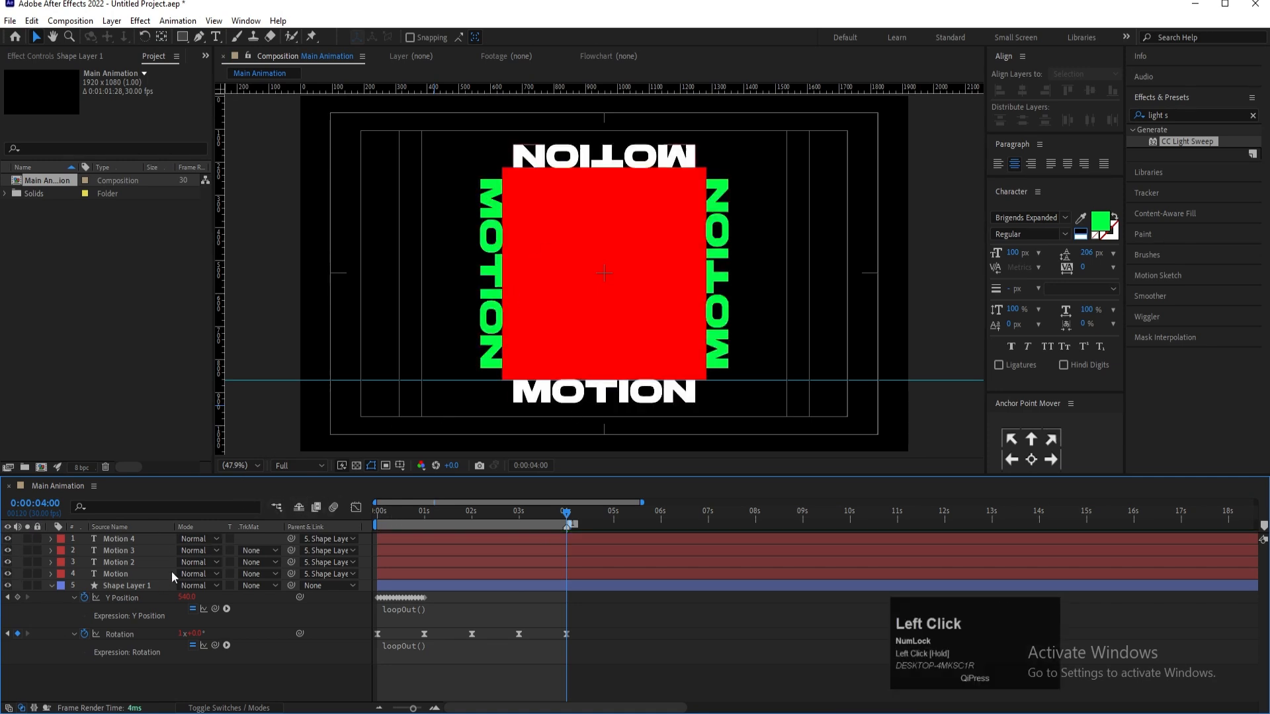
left_click(8, 586)
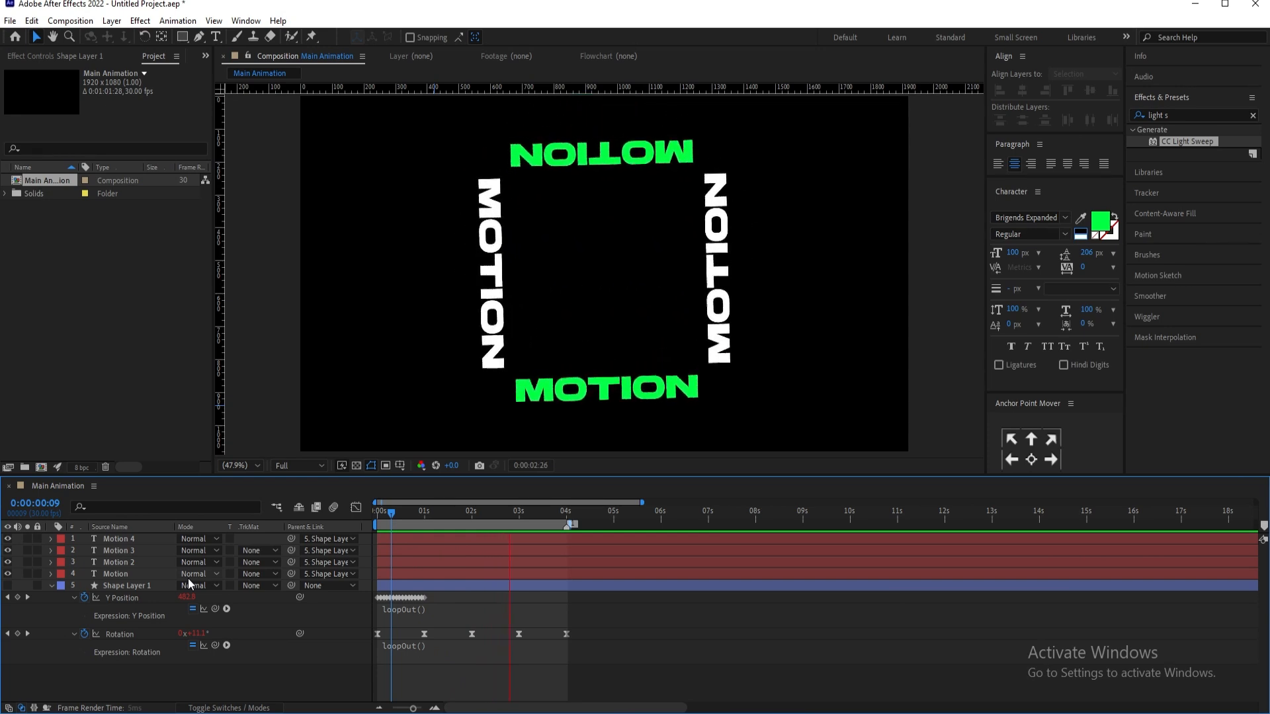
key("space")
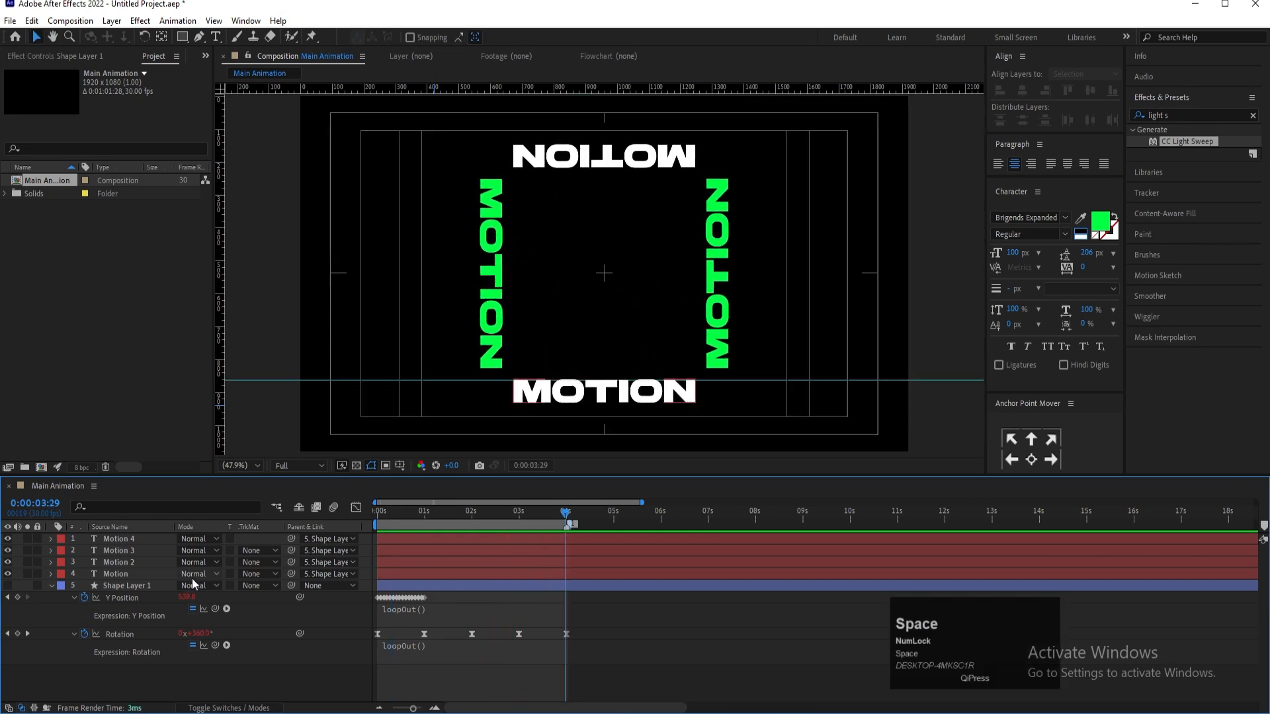
Pre-compose all five layers into a new composition named Text Animation
key("ctrl+a")
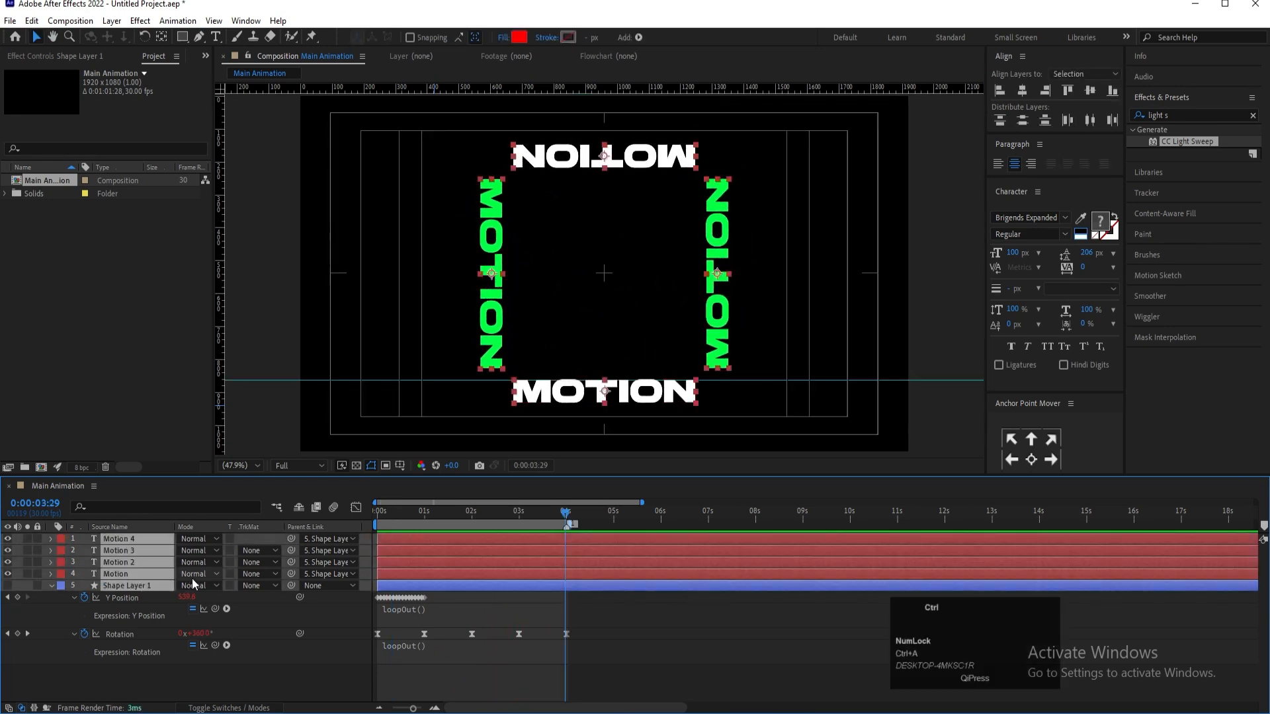
key("ctrl+shift+c")
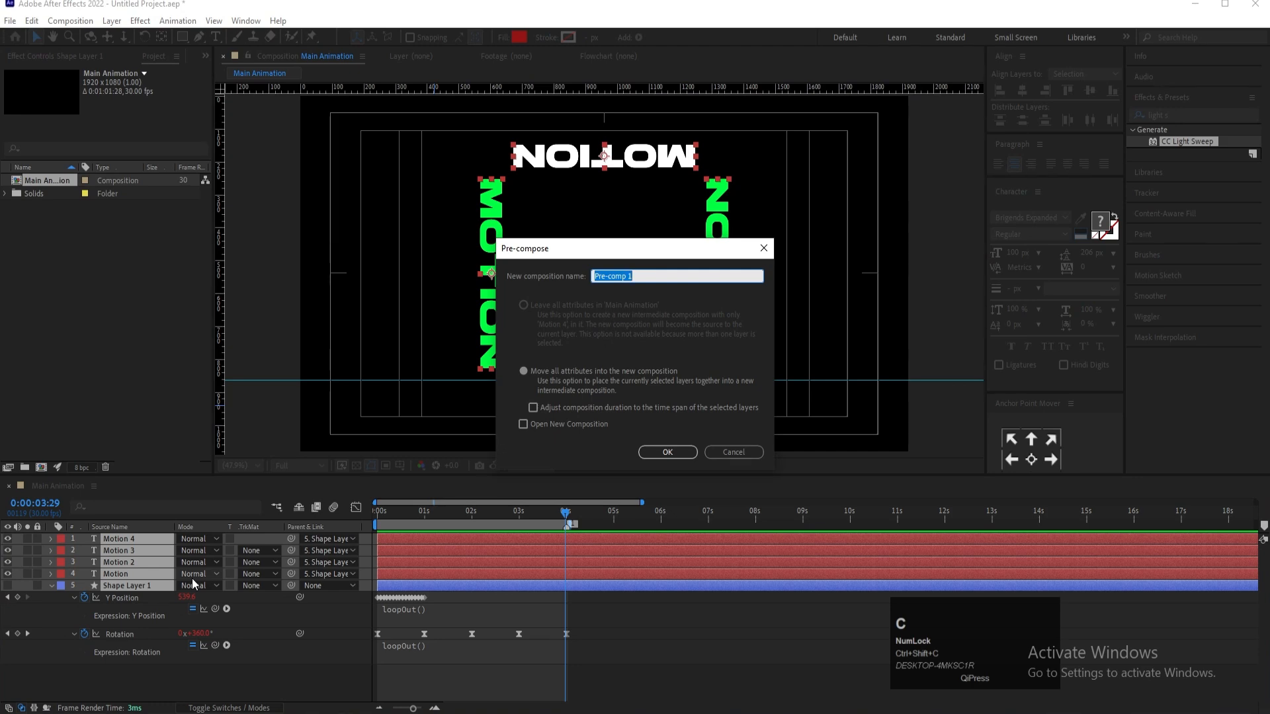
type("Text Anima")
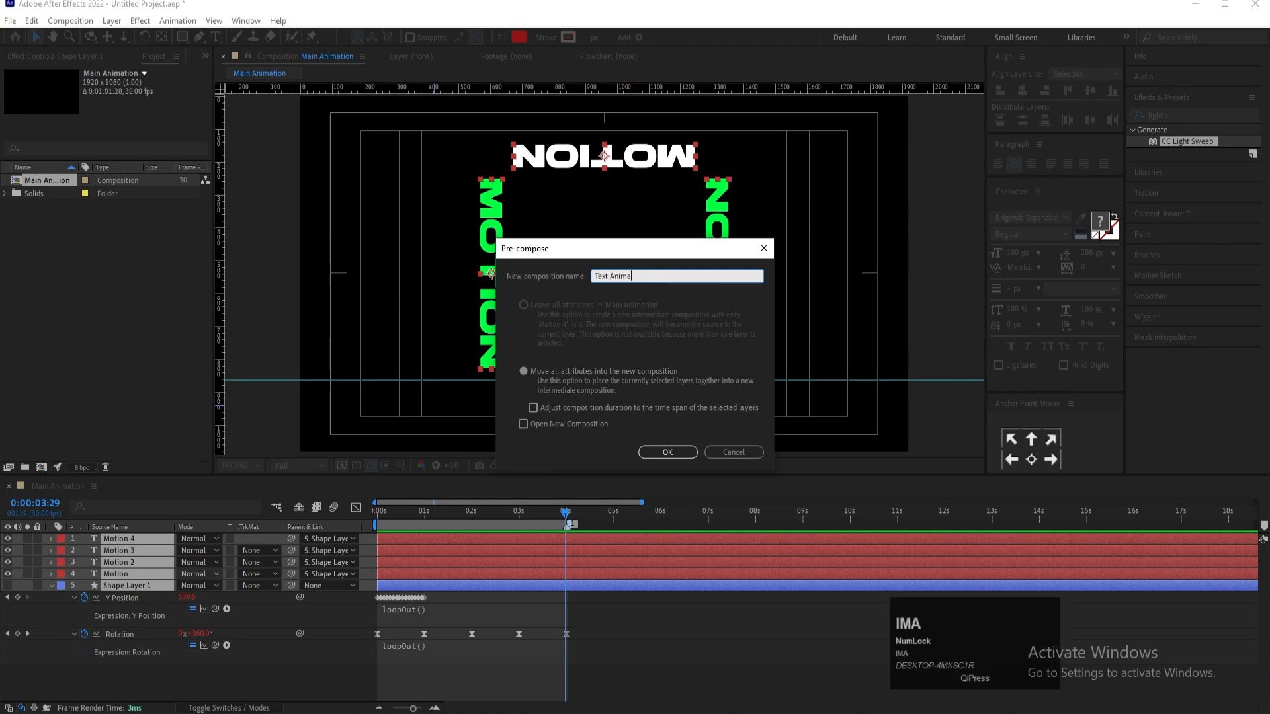
type("tion")
key("Return")
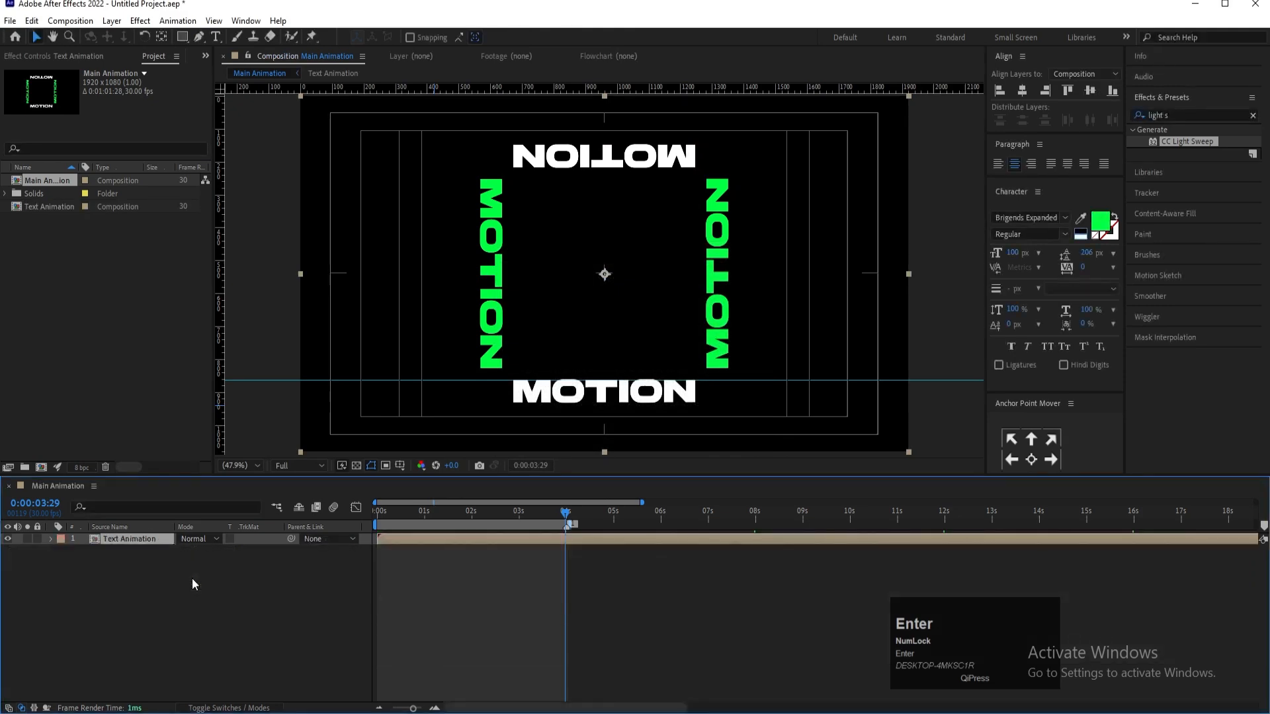
Preview the Text Animation pre-comp from the first frame
key("Home")
key("space")
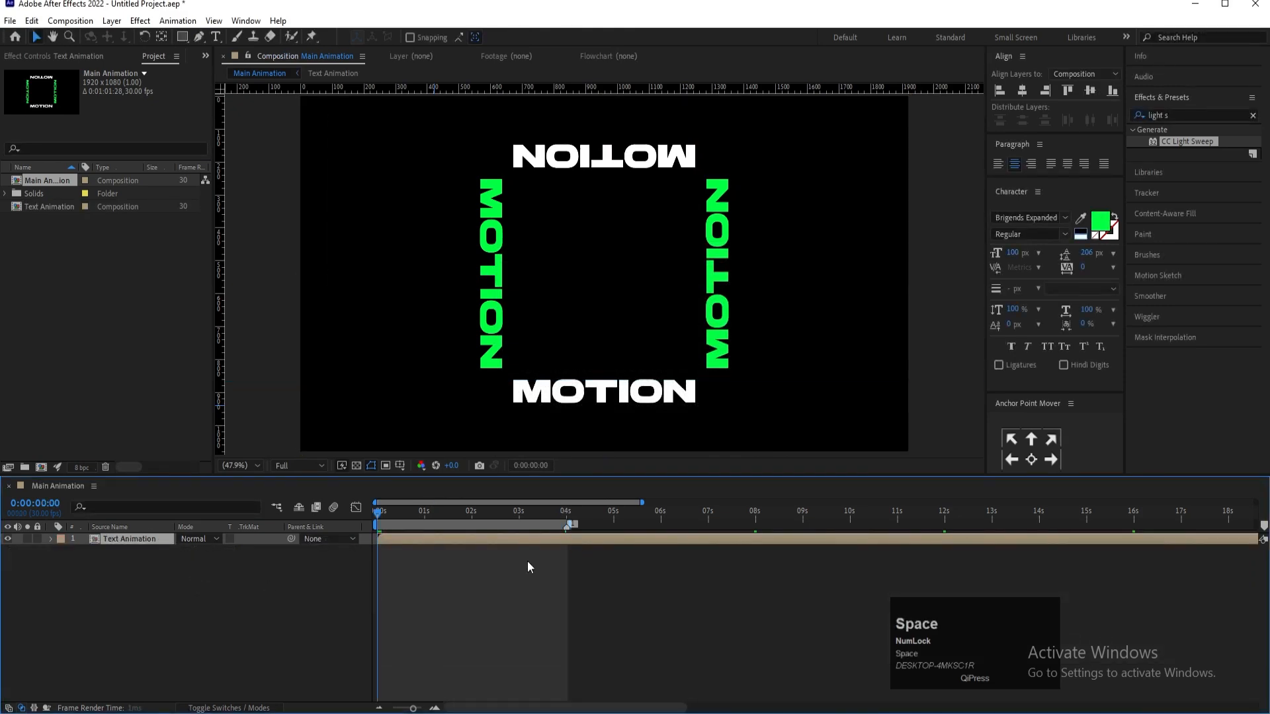
key("space")
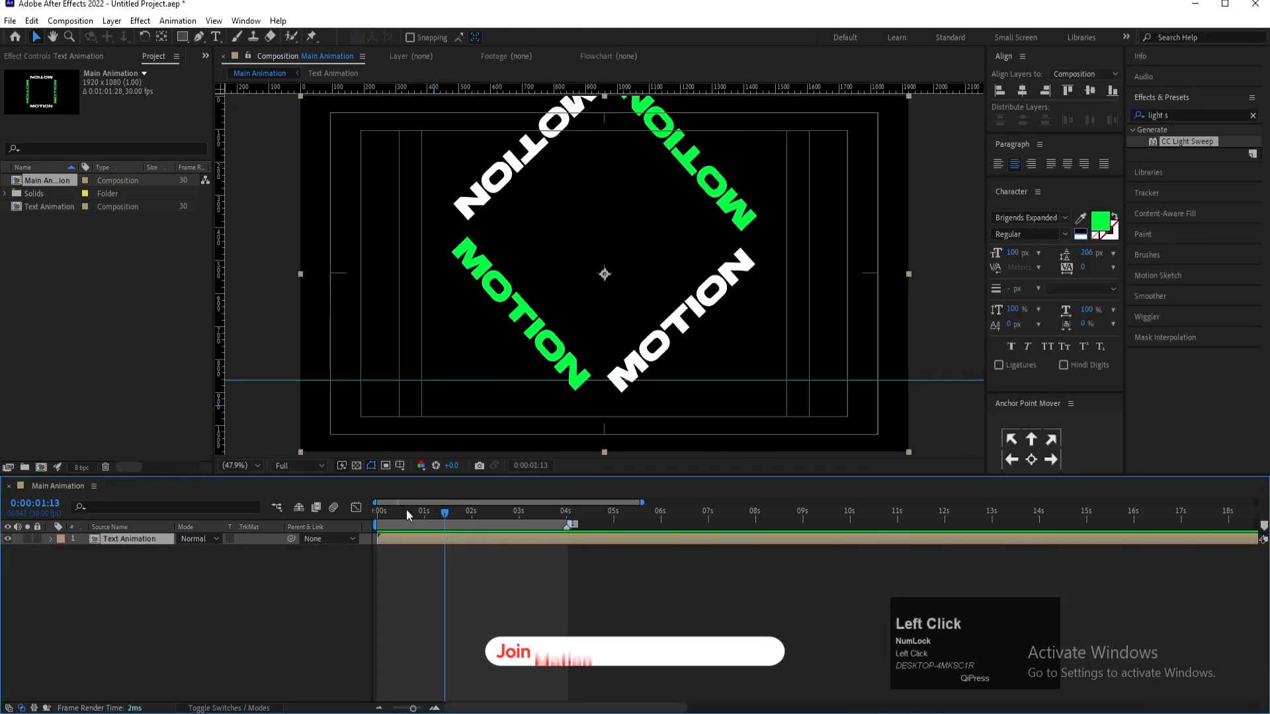
At the first frame, enable Collapse Transformations on the Text Animation layer and scale it to 247%
left_click_drag(406, 511, 296, 511)
key("F4")
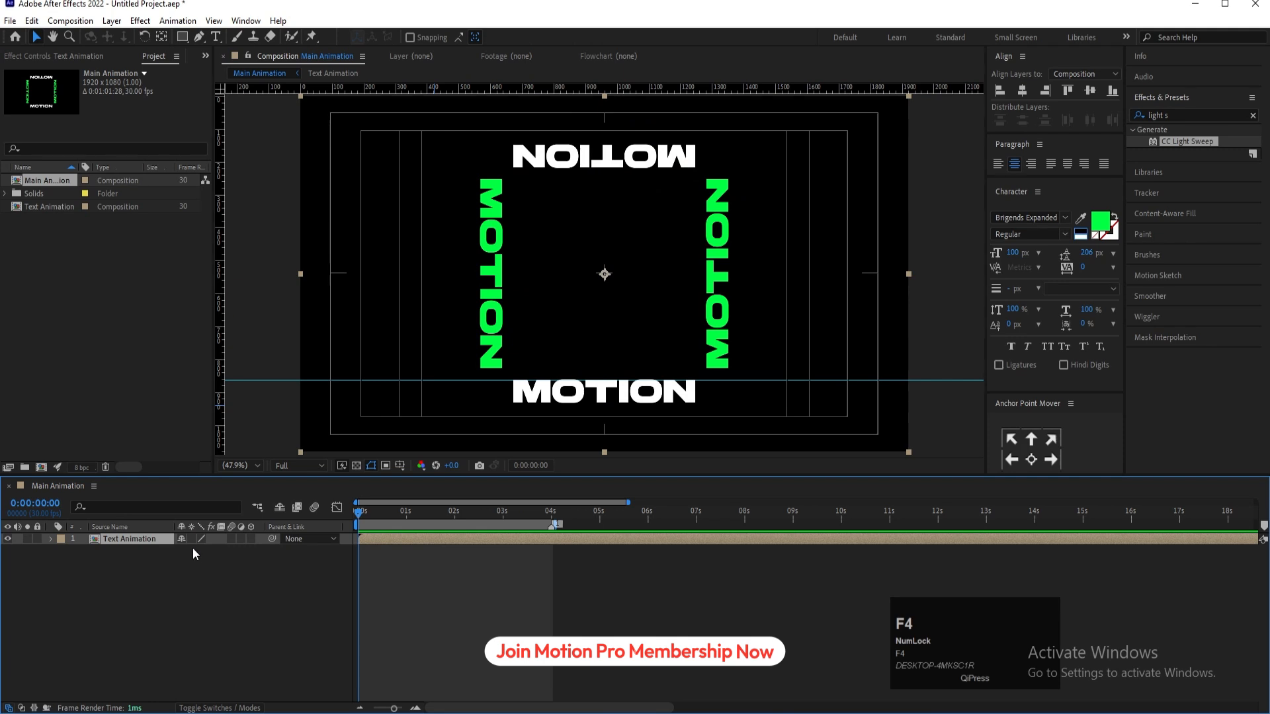
left_click(189, 539)
key("s")
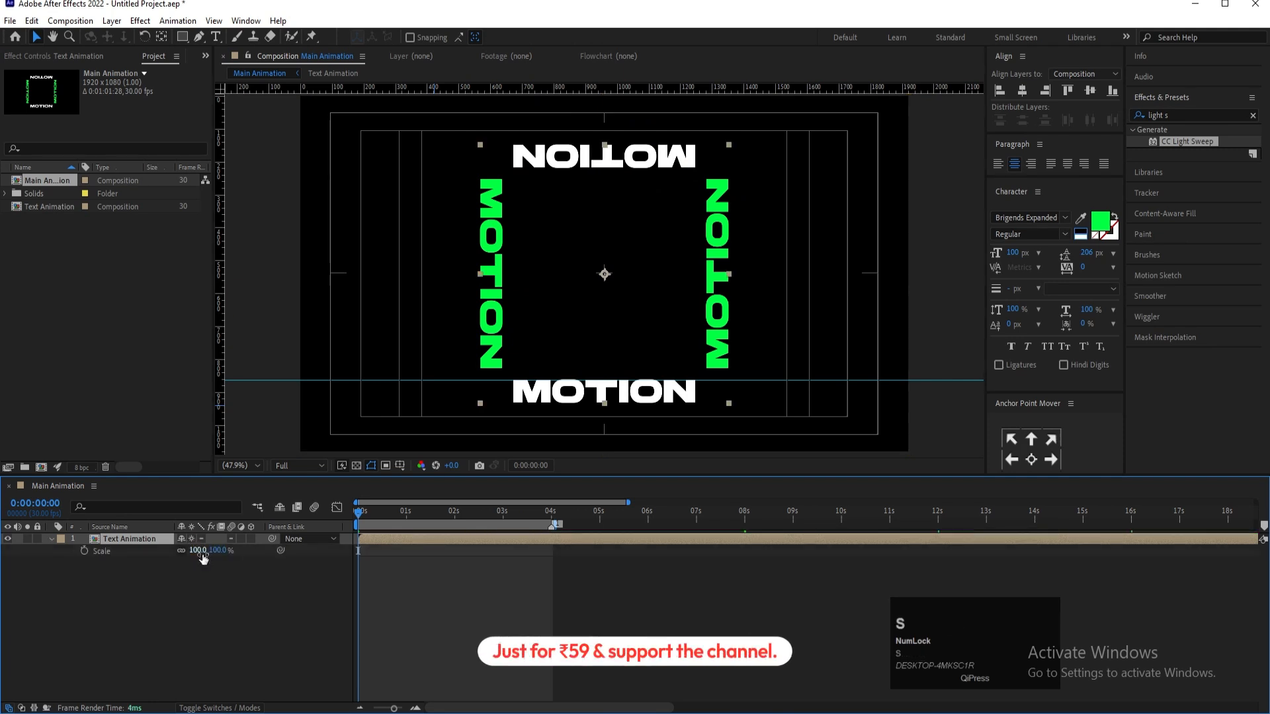
left_click_drag(202, 555, 291, 546)
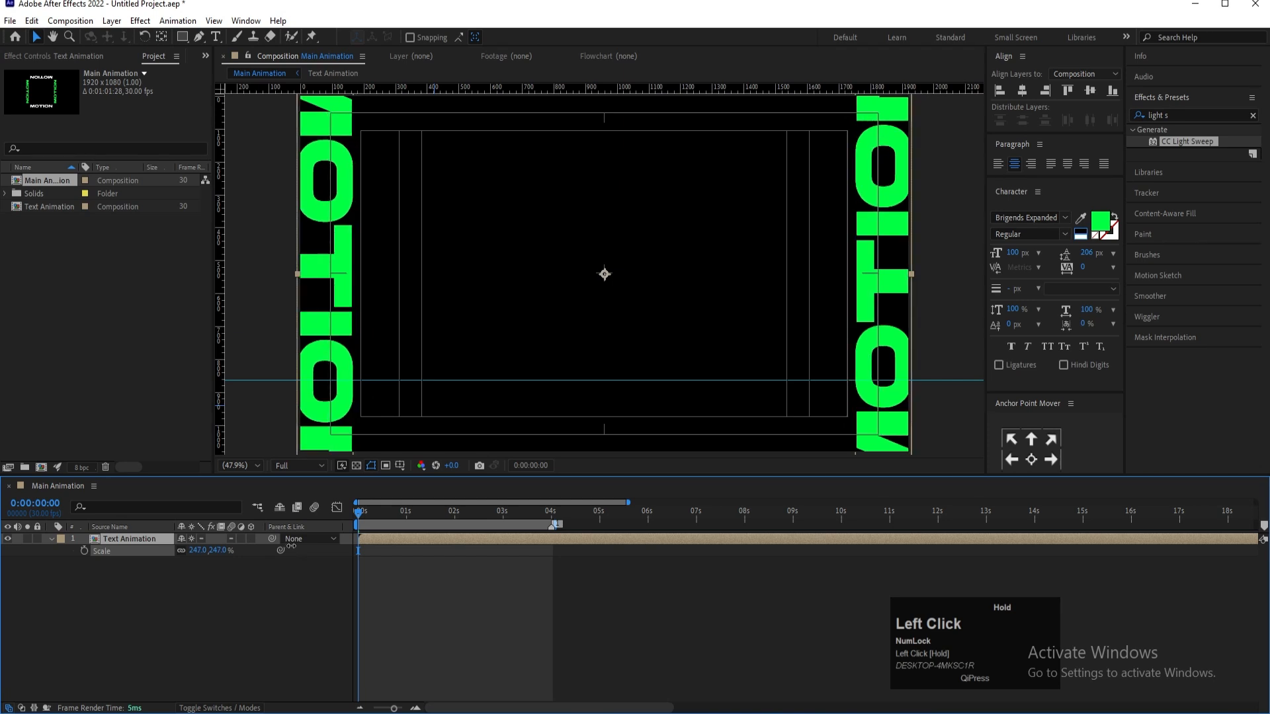
Duplicate the Text Animation layer seven times, scaling the successive copies to 191, 148, 116, 89, 66, 49 and 36%
key("ctrl+d")
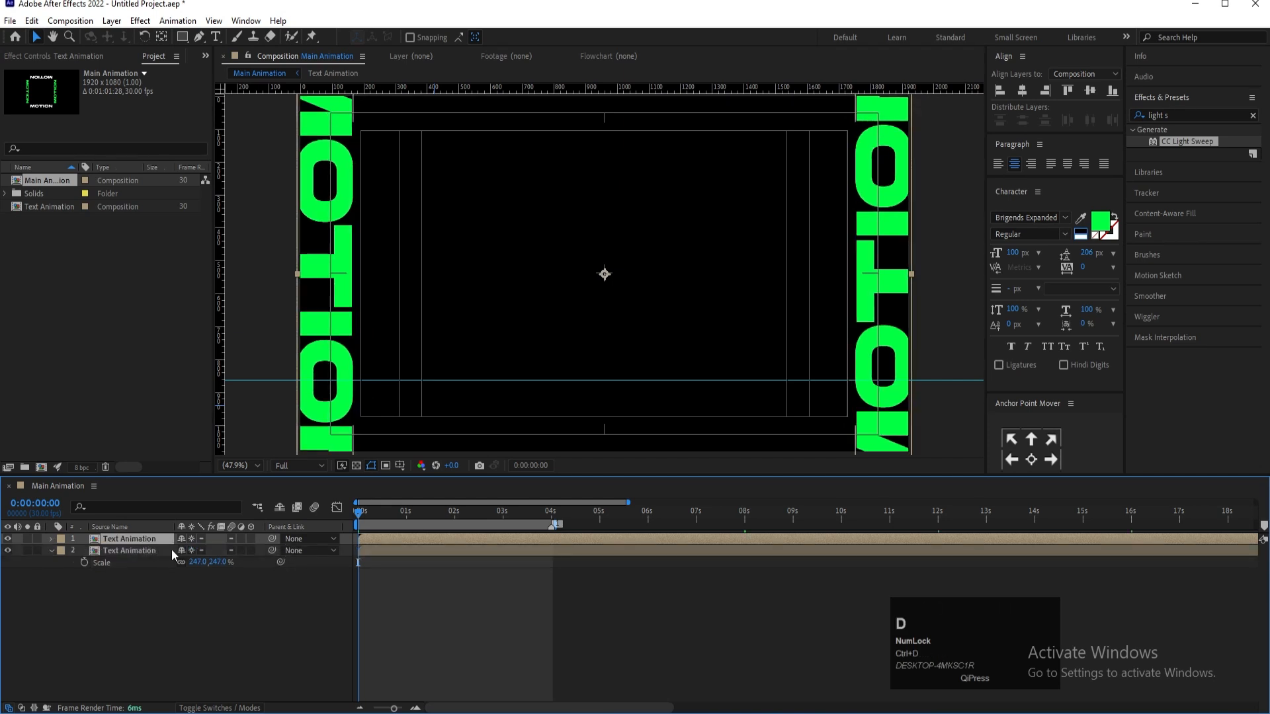
key("s")
mouse_move(198, 549)
left_mouse_down()
mouse_move(166, 550)
mouse_move(197, 550)
mouse_move(168, 550)
mouse_move(195, 551)
mouse_move(183, 551)
left_mouse_up()
key("ctrl+d")
key("s")
key("ctrl+d")
key("s")
key("ctrl+d")
key("s")
key("ctrl+d")
key("s")
key("ctrl+d")
key("ctrl+d")
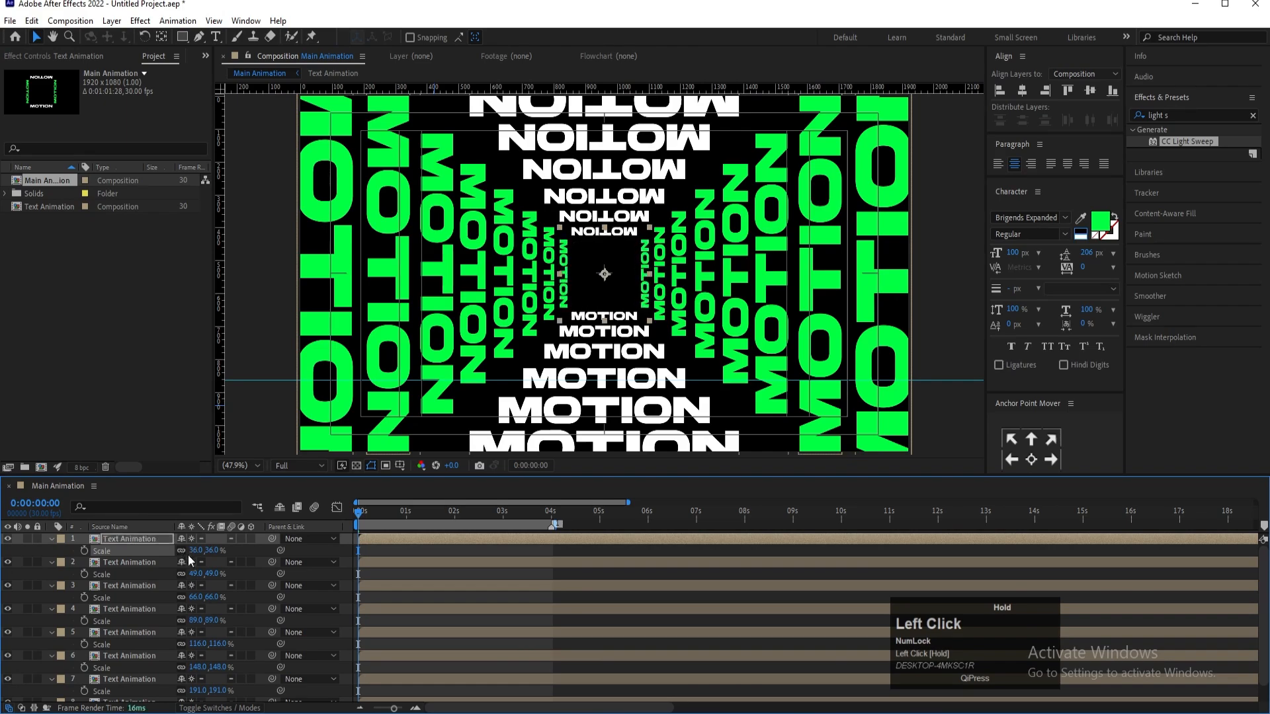
Preview the nested rings of Motion text and return to the first frame
key("space")
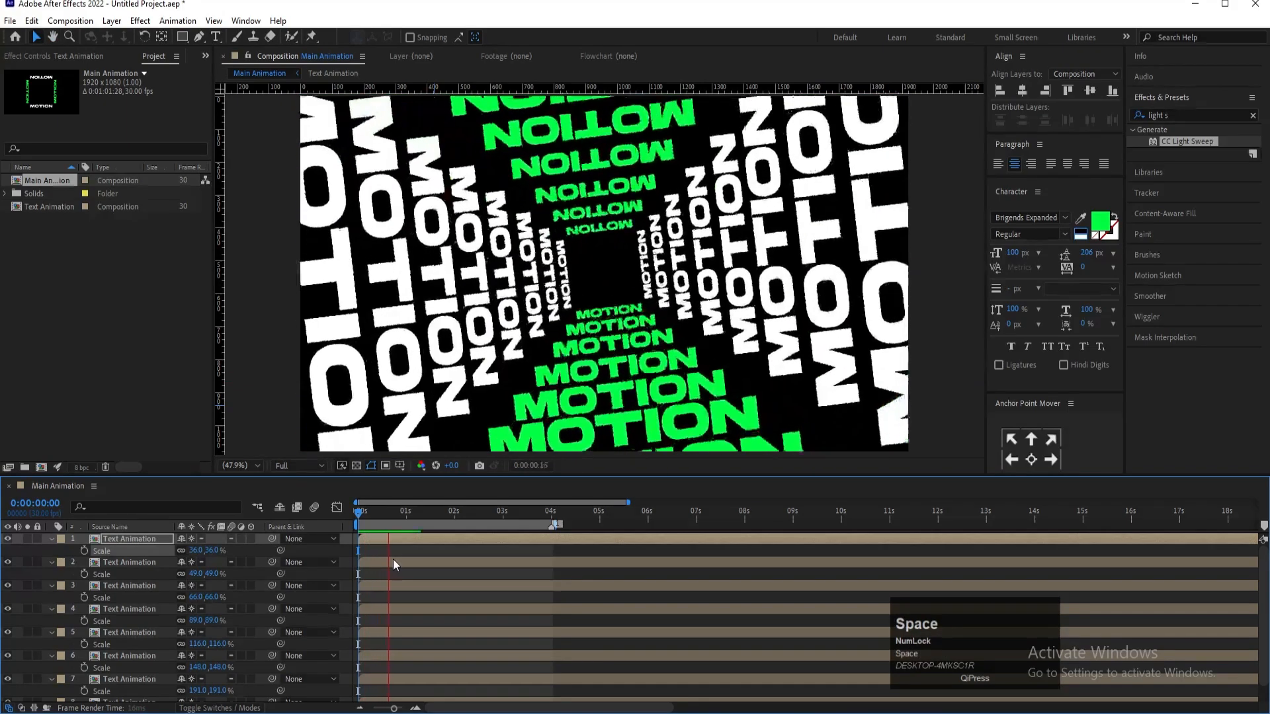
key("space")
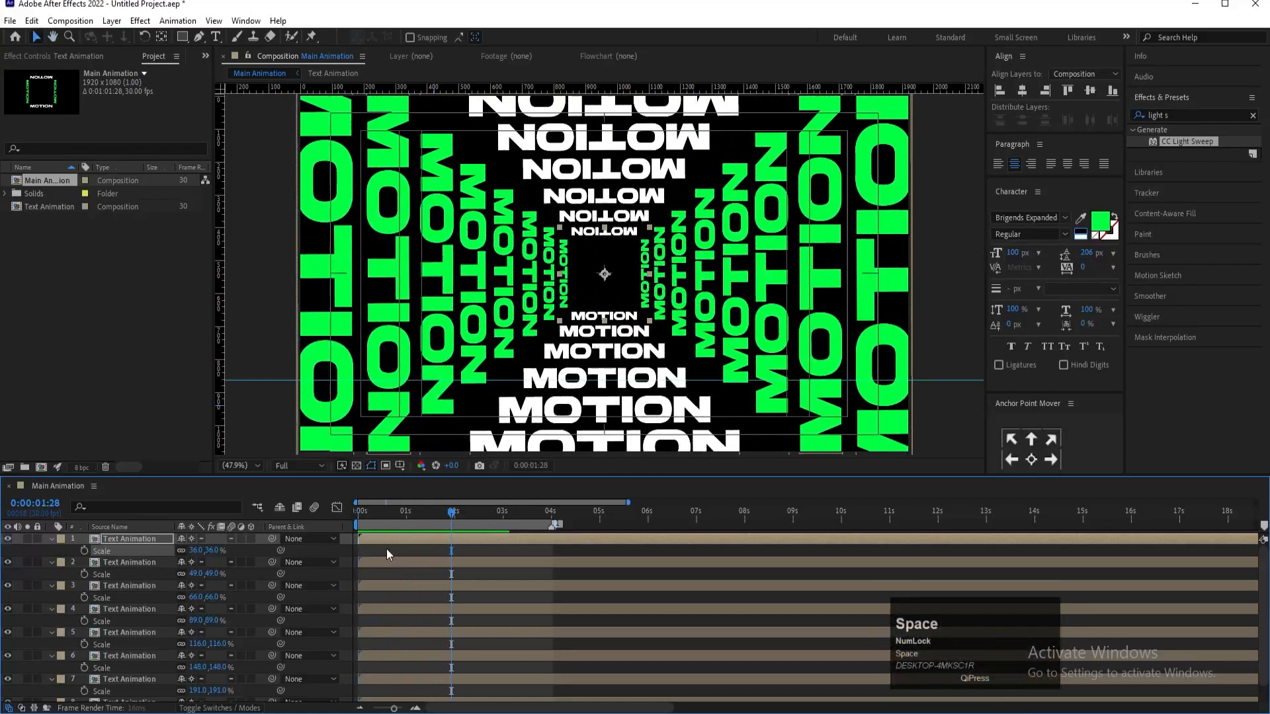
left_click(361, 509)
Add two more Text Animation copies in the centre, scaled to 27% and 20%
key("ctrl+d")
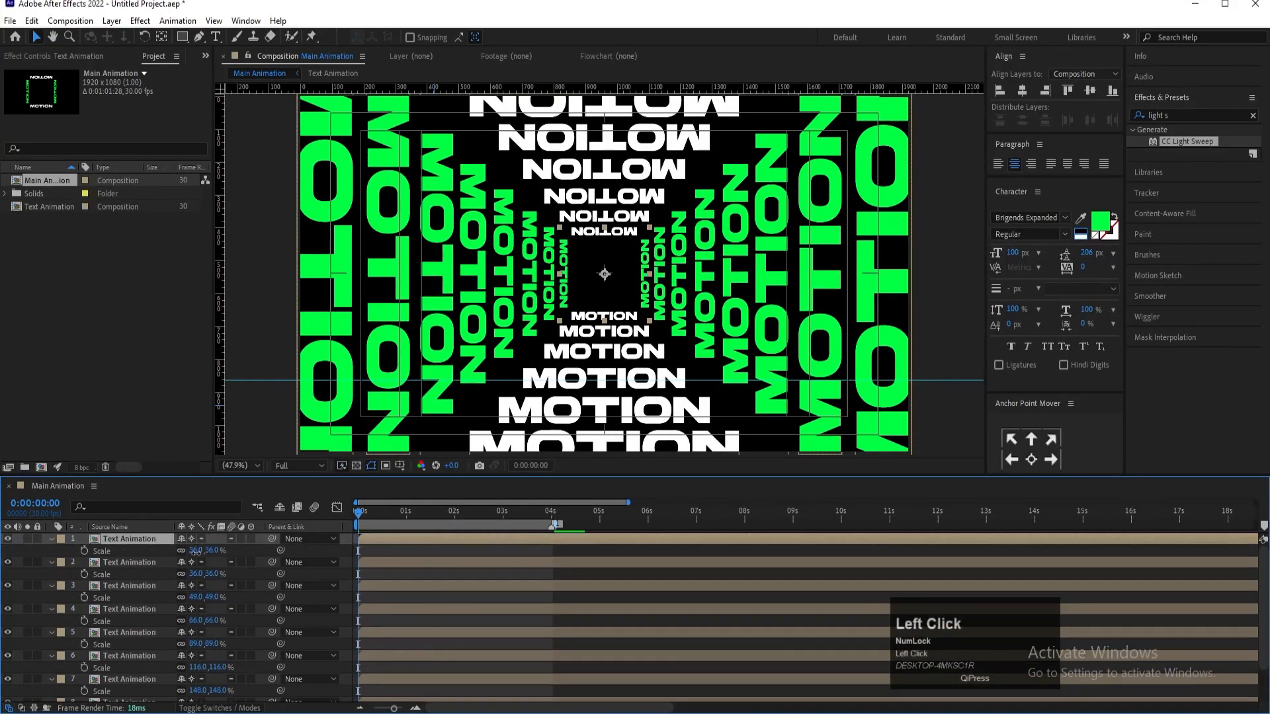
left_click_drag(196, 552, 192, 552)
key("ctrl+d")
key("s")
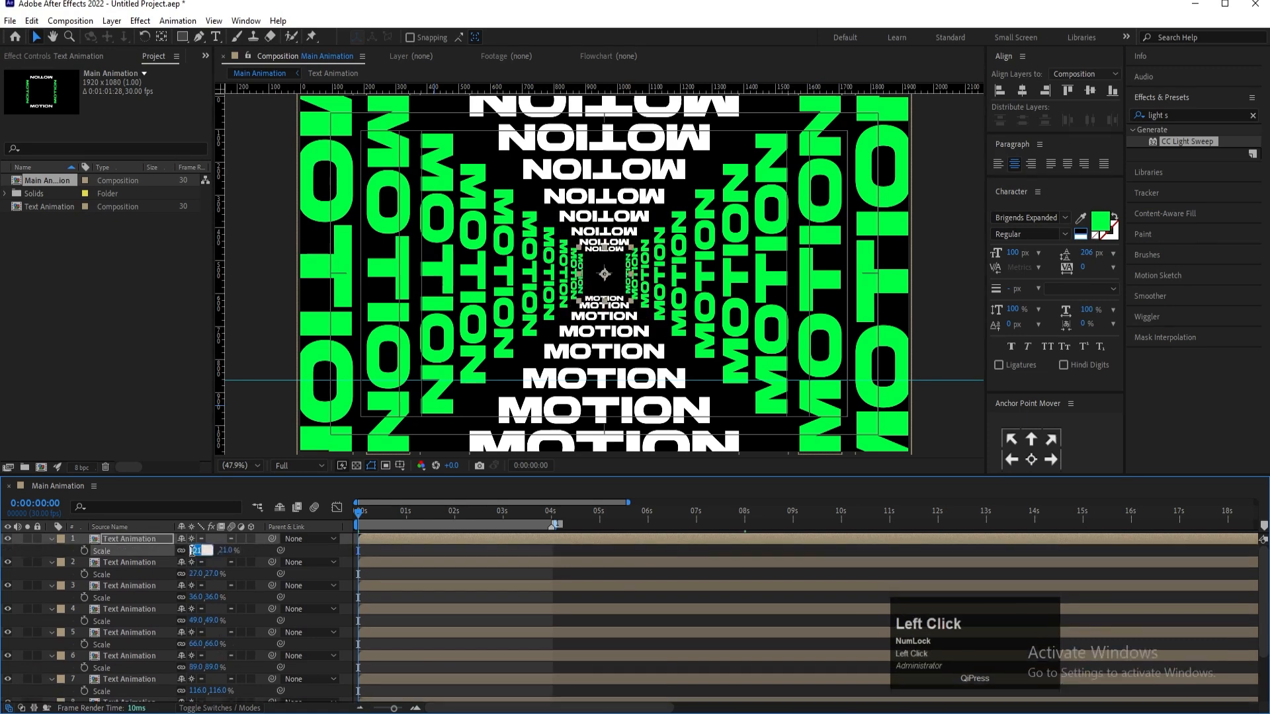
type("20")
key("Return")
Preview all ten Text Animation layers and go back to the first frame
key("space")
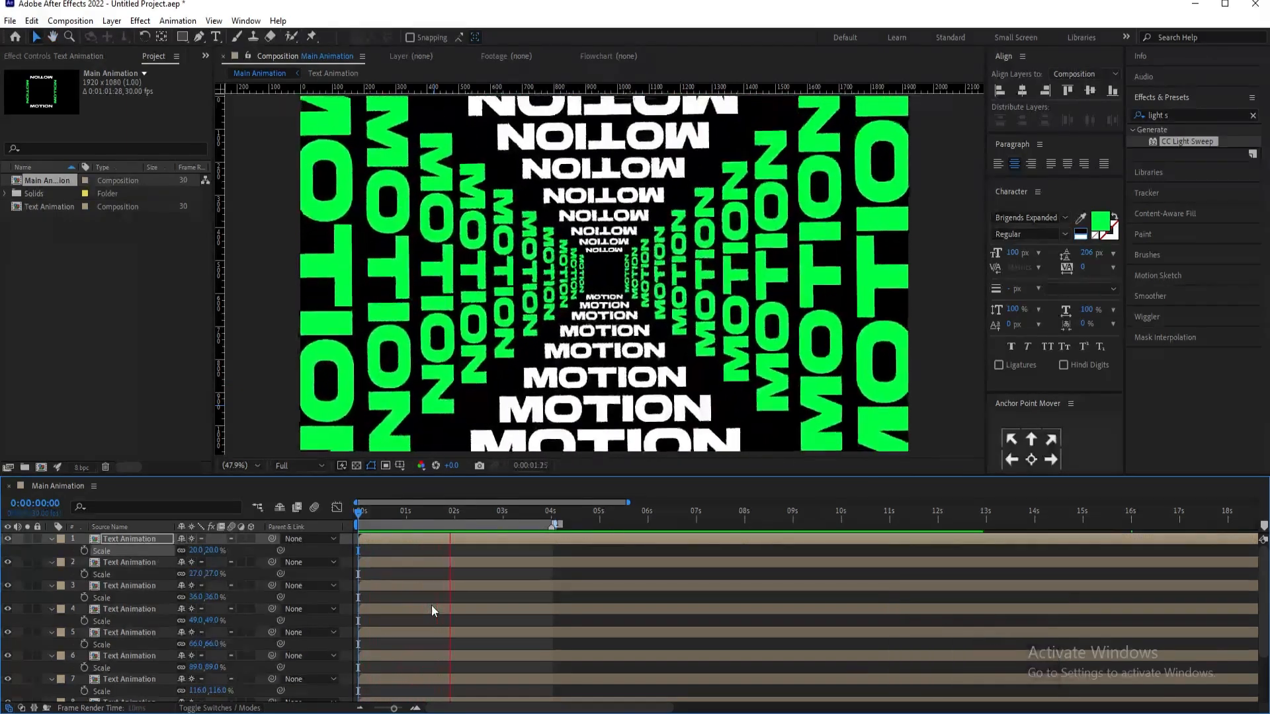
key("space")
left_click(320, 518)
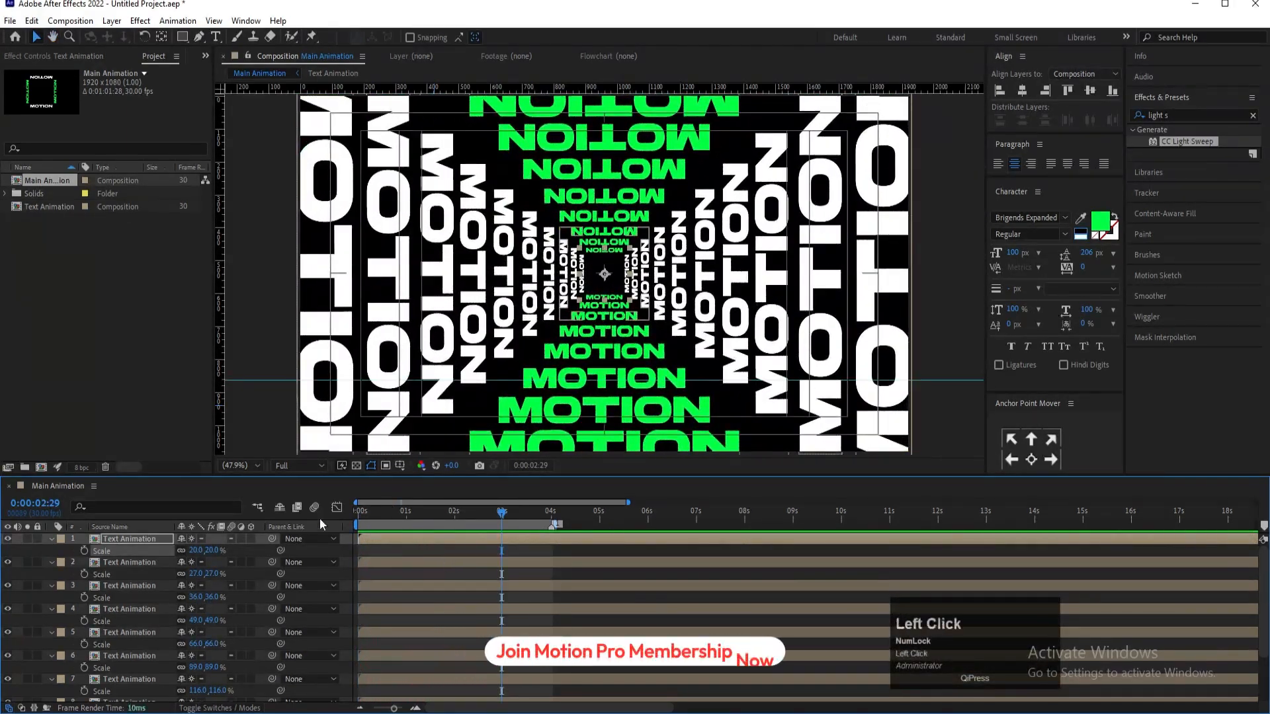
left_click_drag(364, 512, 330, 506)
Collapse the layer properties and trim all ten Text Animation layers to end at frame 5
left_click(371, 554)
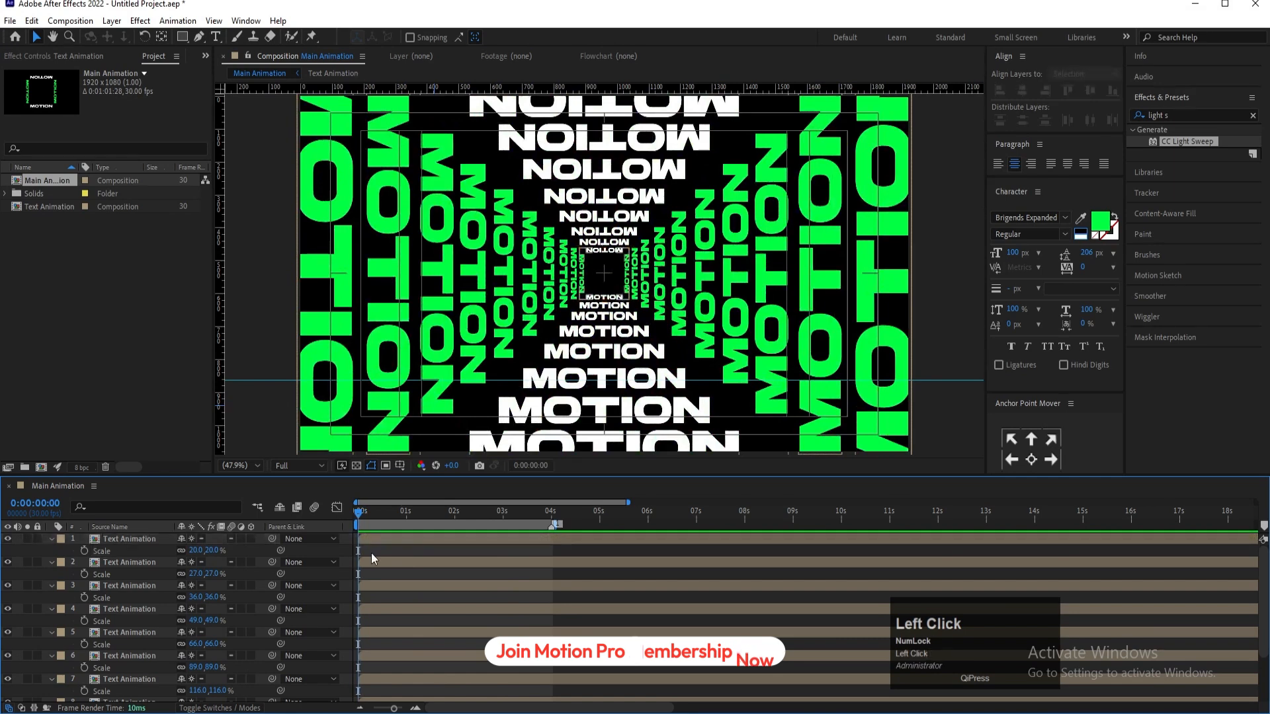
key("u")
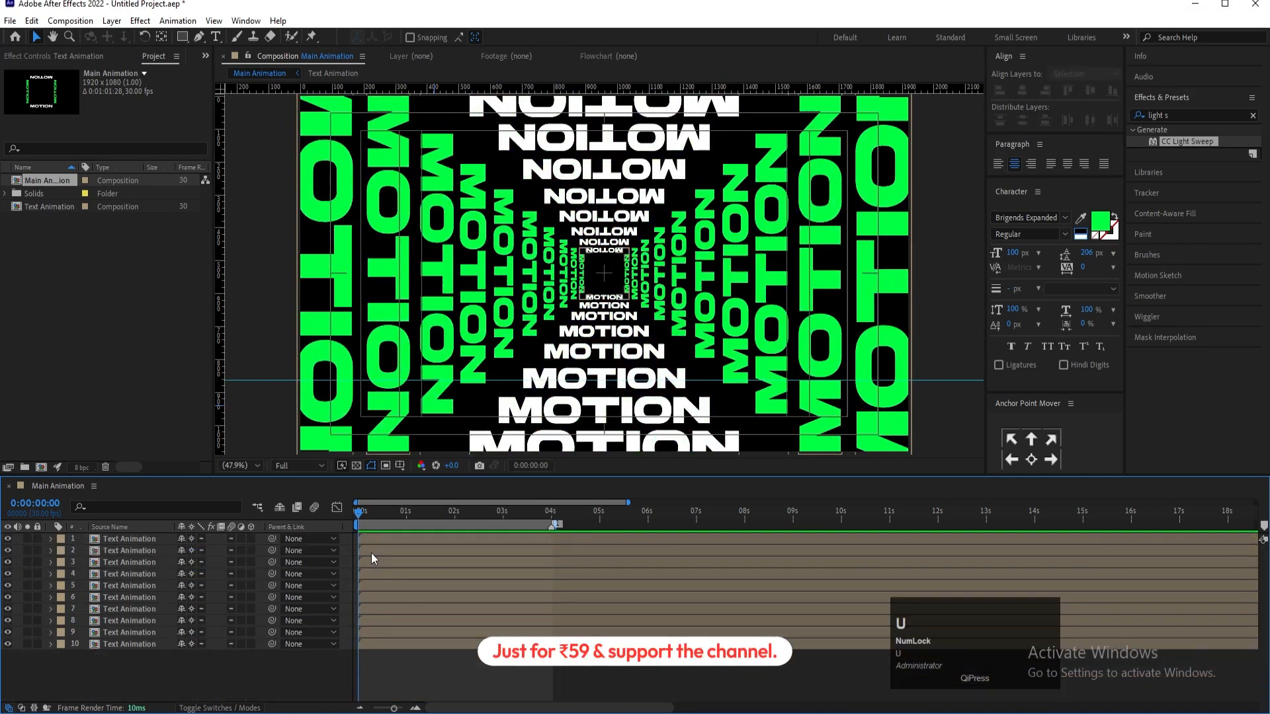
key("equal")
key("equal")
key("equal")
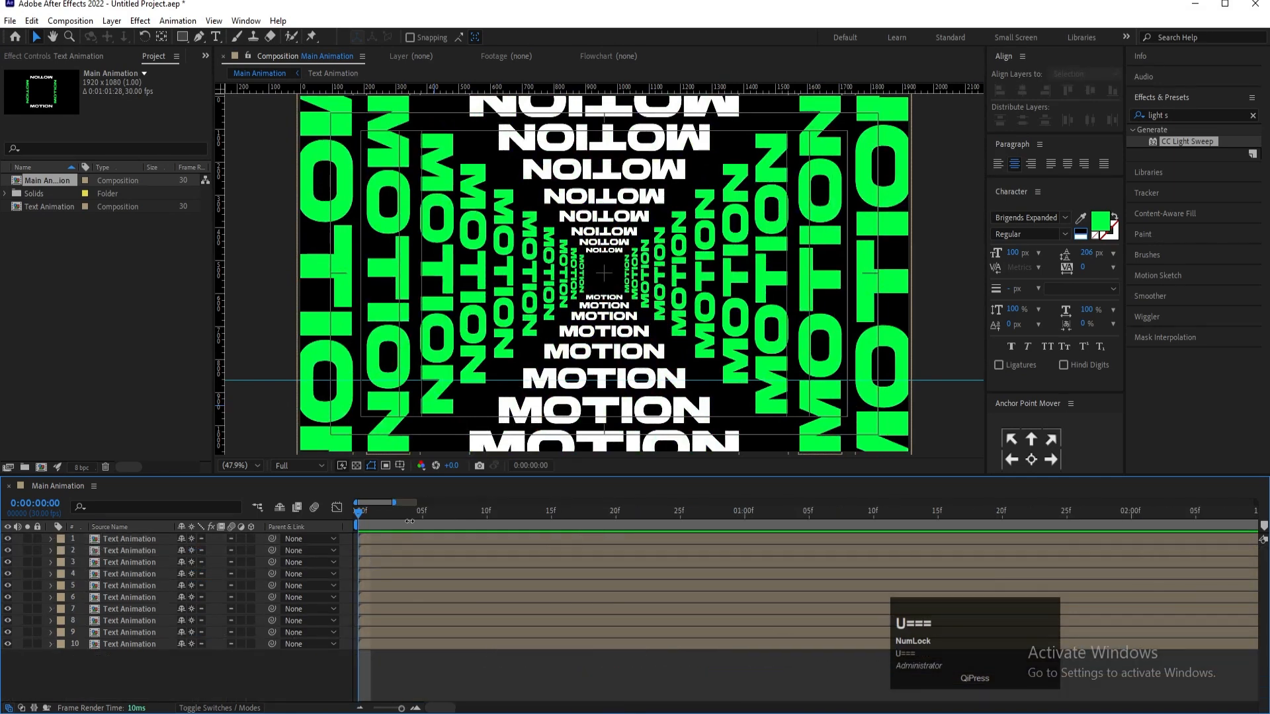
left_click(412, 510)
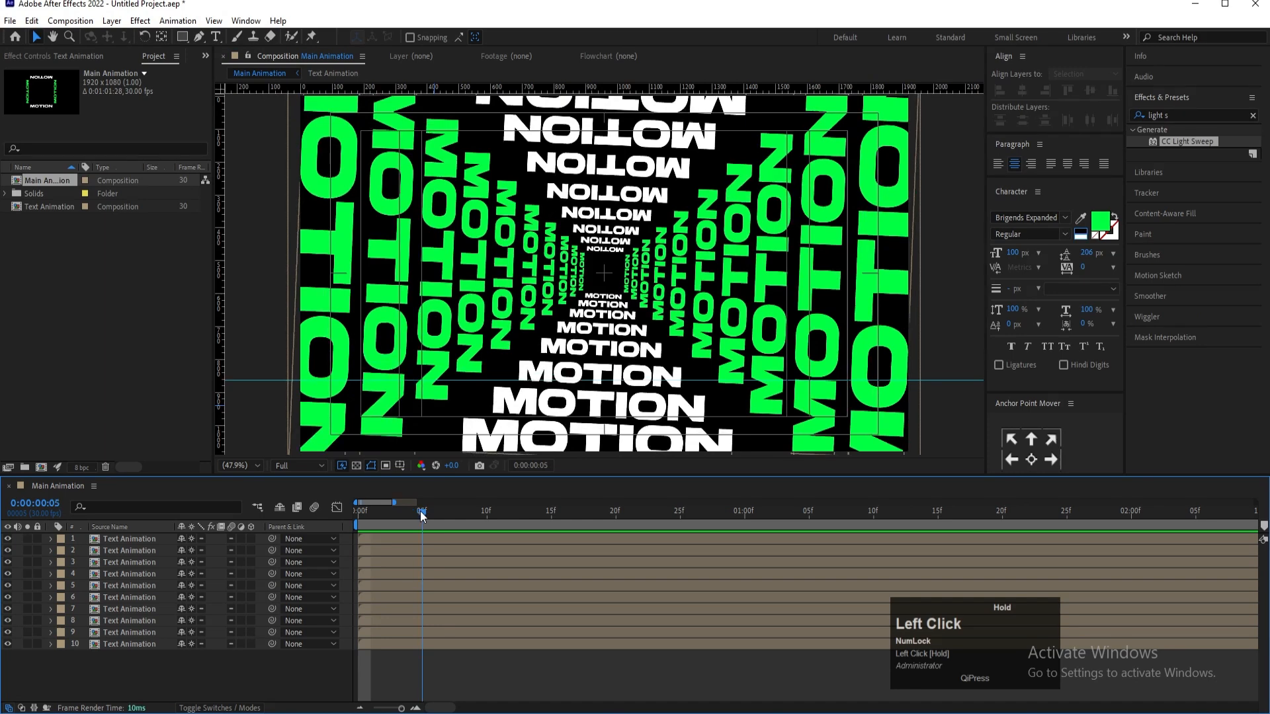
key("ctrl+a")
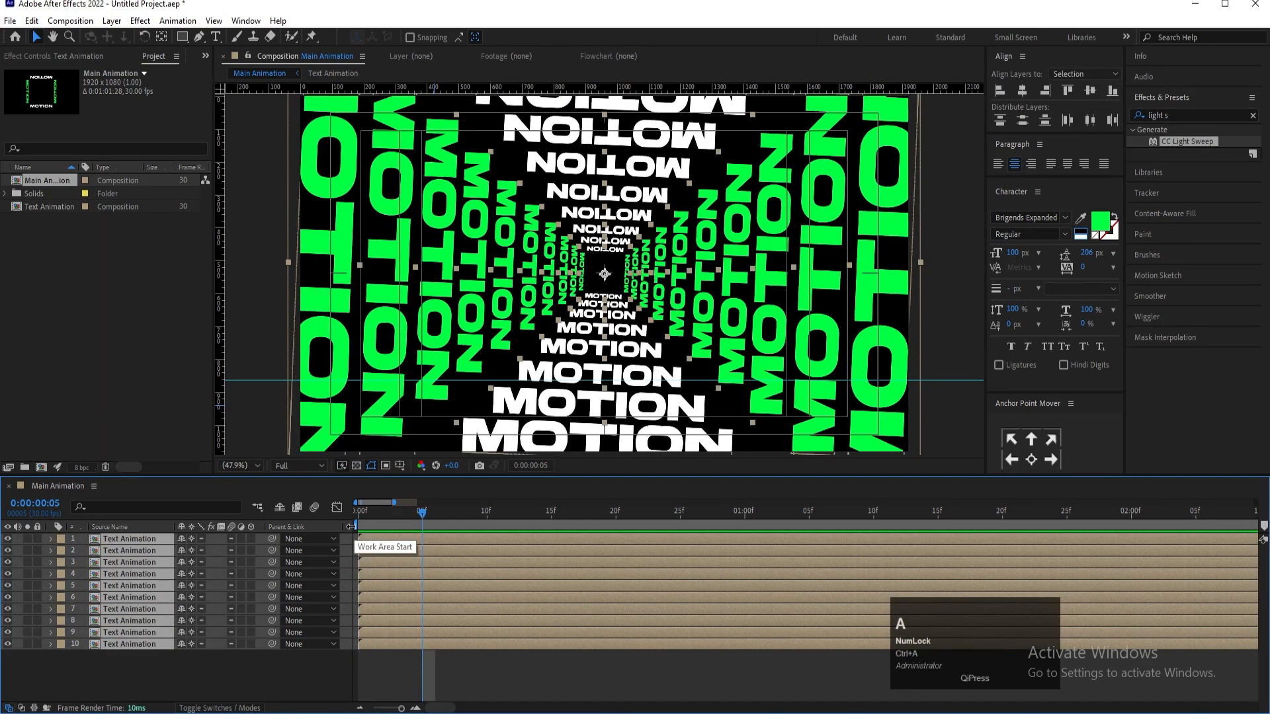
key("alt+bracketright")
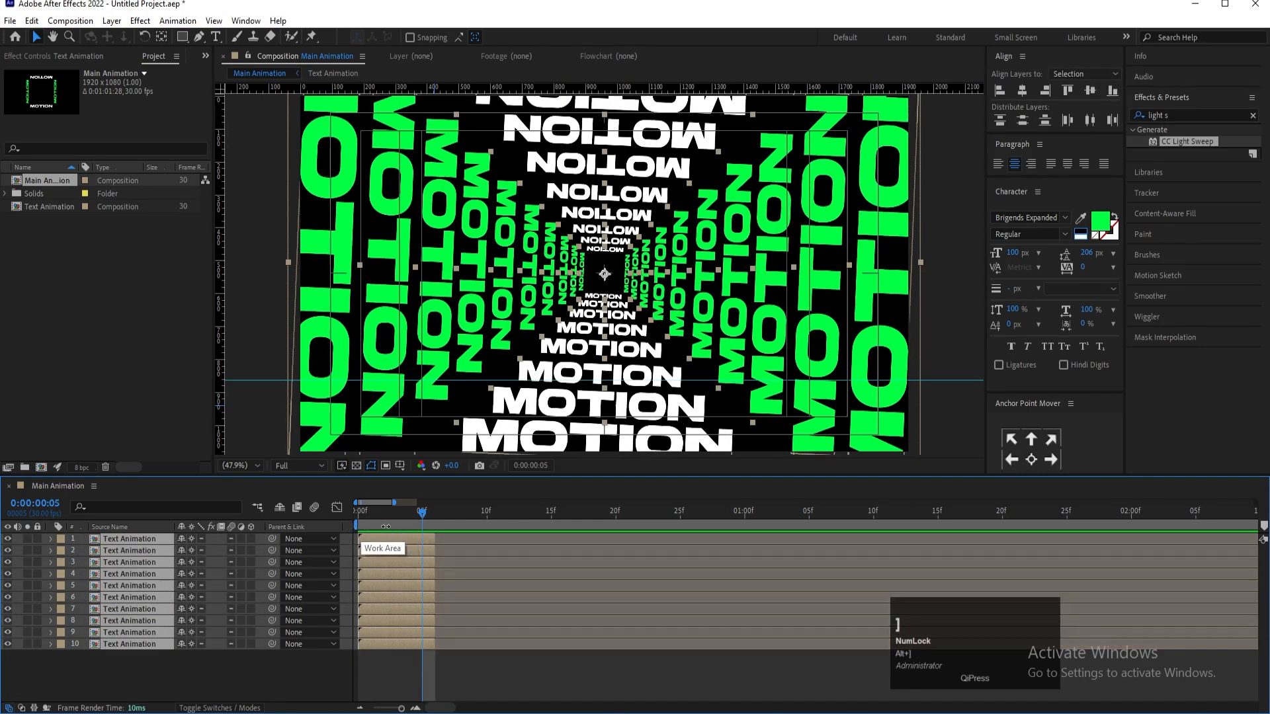
left_click_drag(438, 541, 420, 541)
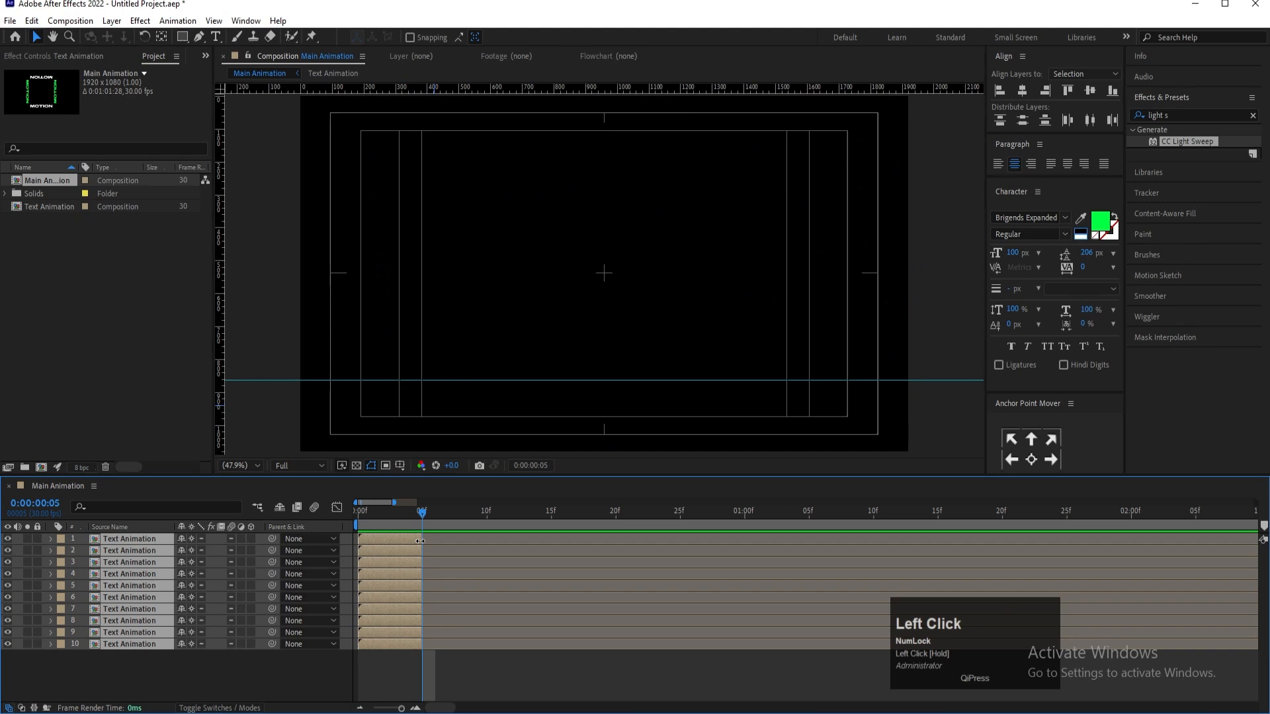
Sequence the ten Text Animation layers trimmed at frame 5 one after another, with no overlap
key("minus")
key("minus")
key("minus")
right_click(361, 543)
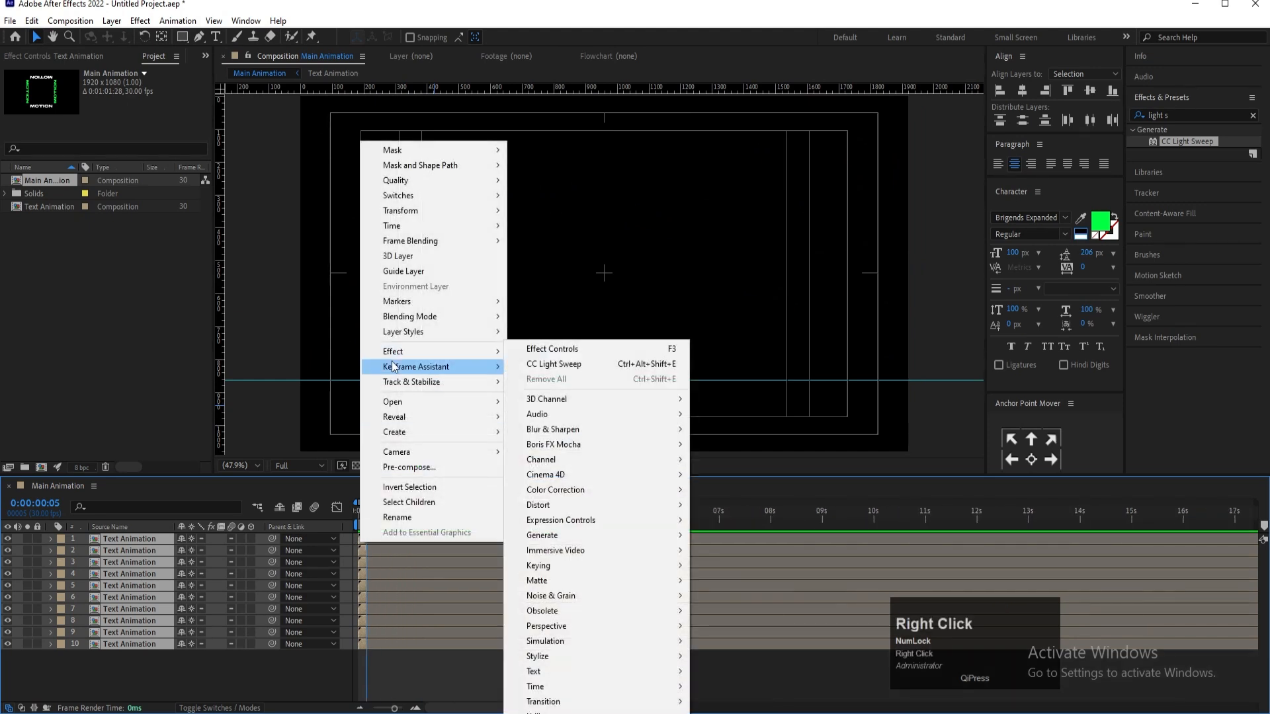
left_click(423, 367)
left_click(529, 495)
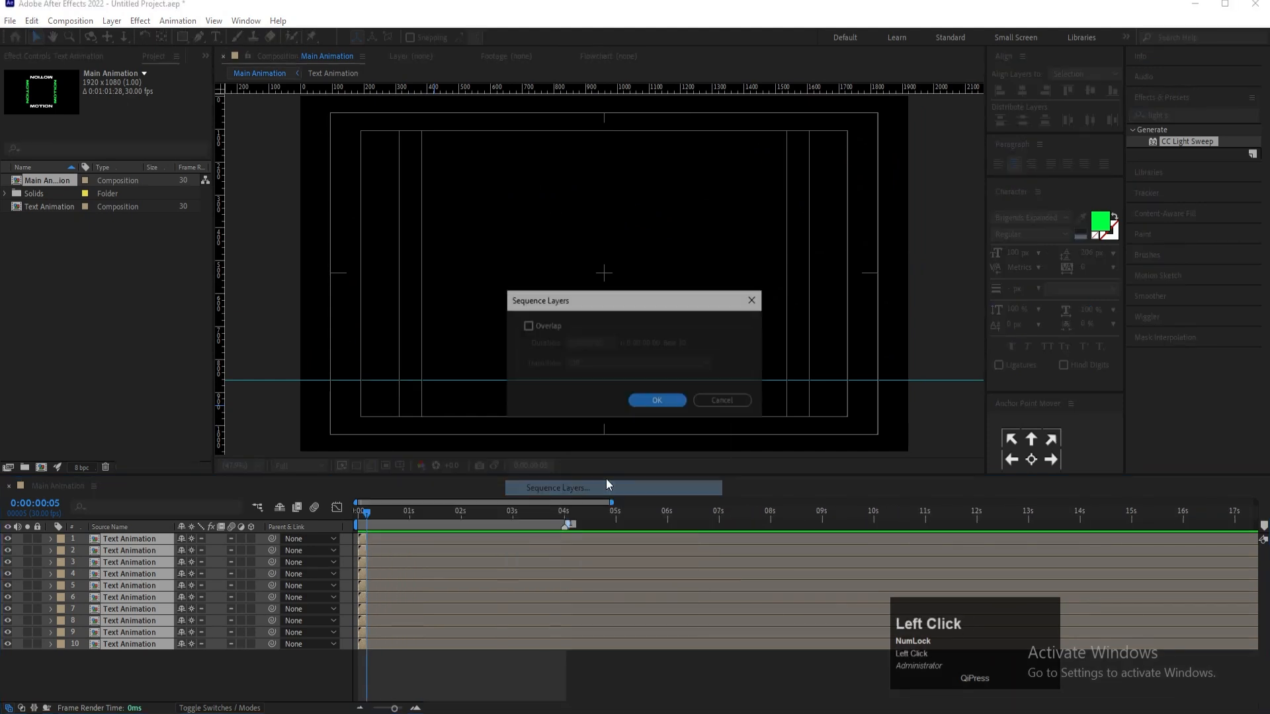
left_click(637, 405)
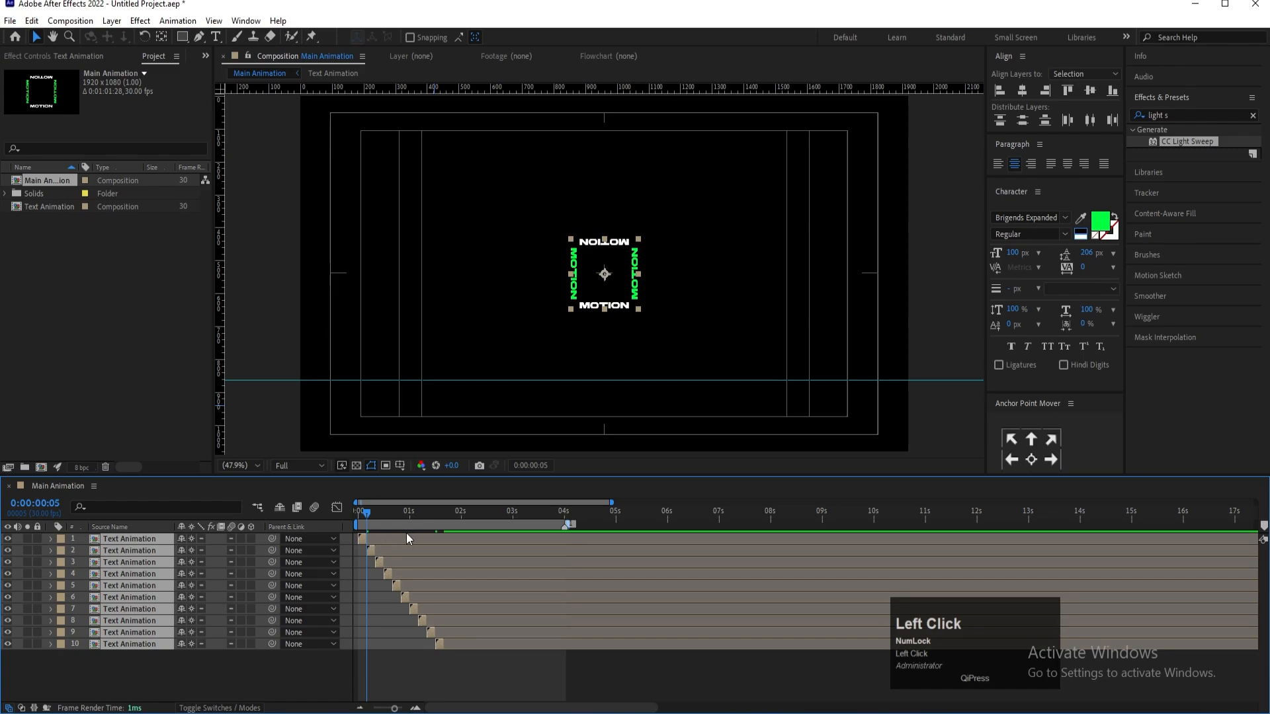
Preview the staggered rings and undo the sequencing of the five-frame layers
key("space")
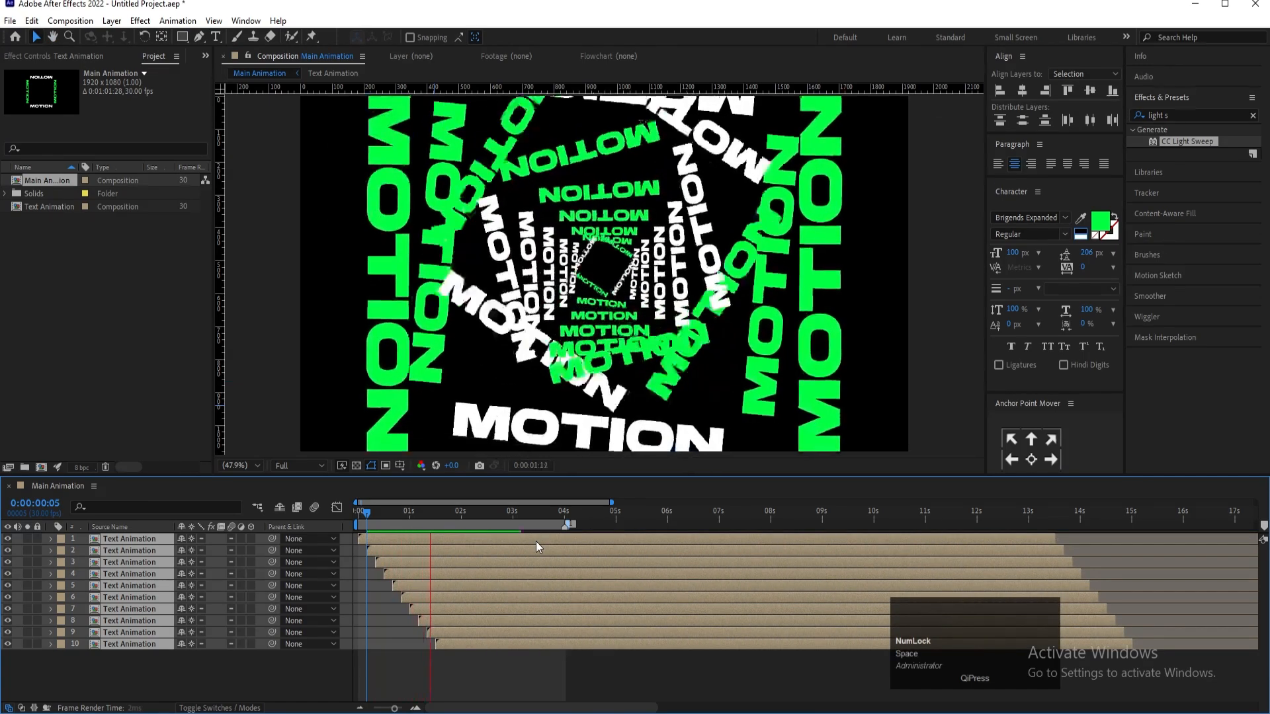
key("space")
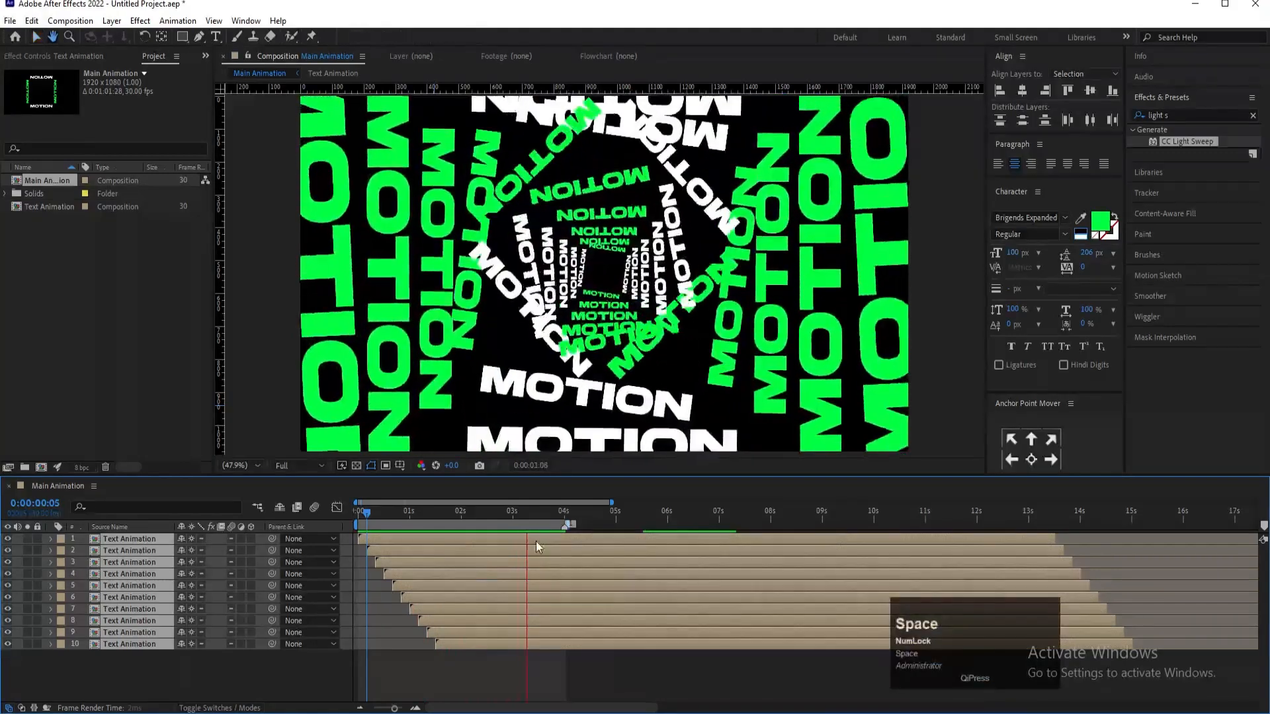
key("ctrl+z")
key("ctrl+z")
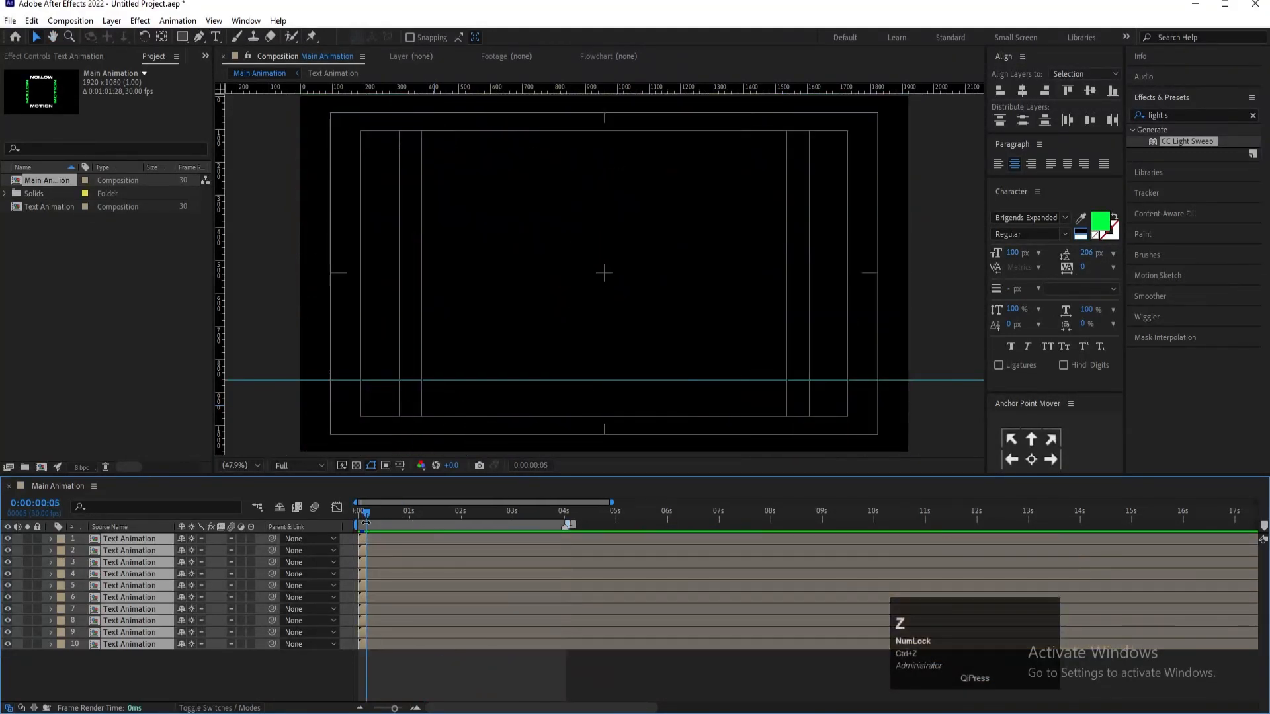
Trim all ten Text Animation layers to end at frame 2 and sequence them without overlap
left_click_drag(361, 515, 420, 531)
scroll(379, 517, "up", 5)
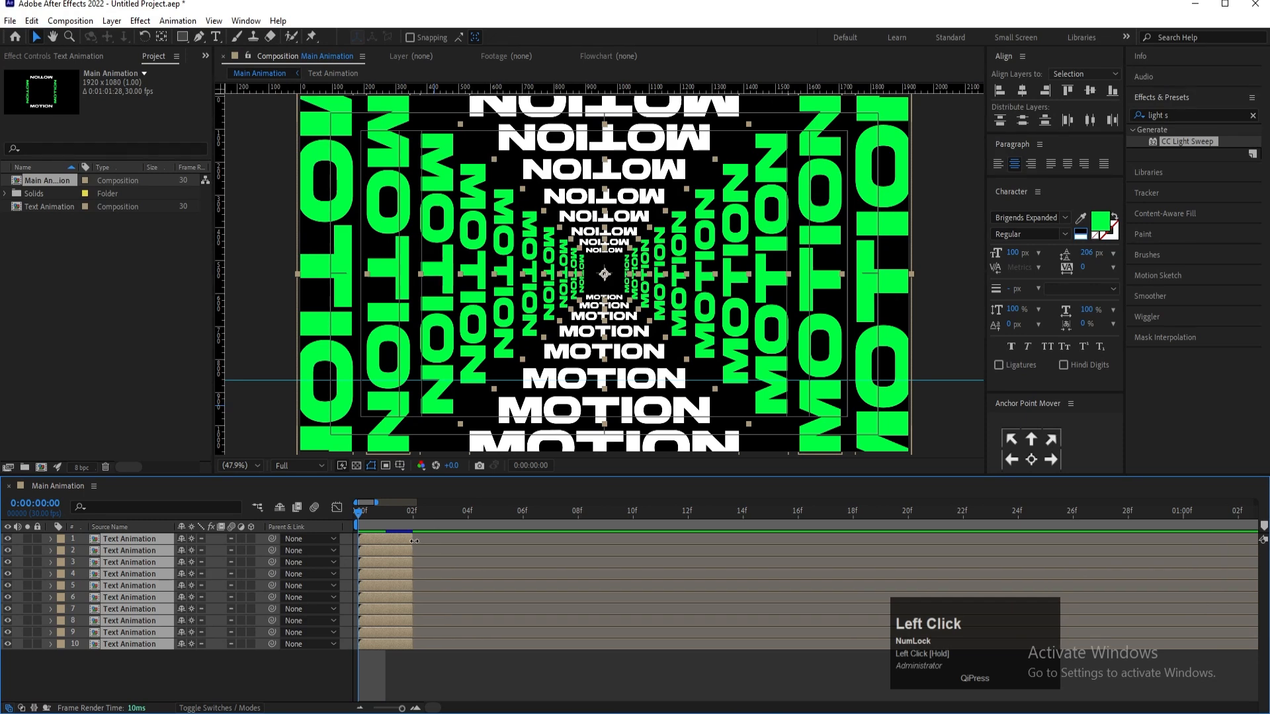
scroll(407, 545, "down", 5)
right_click(369, 553)
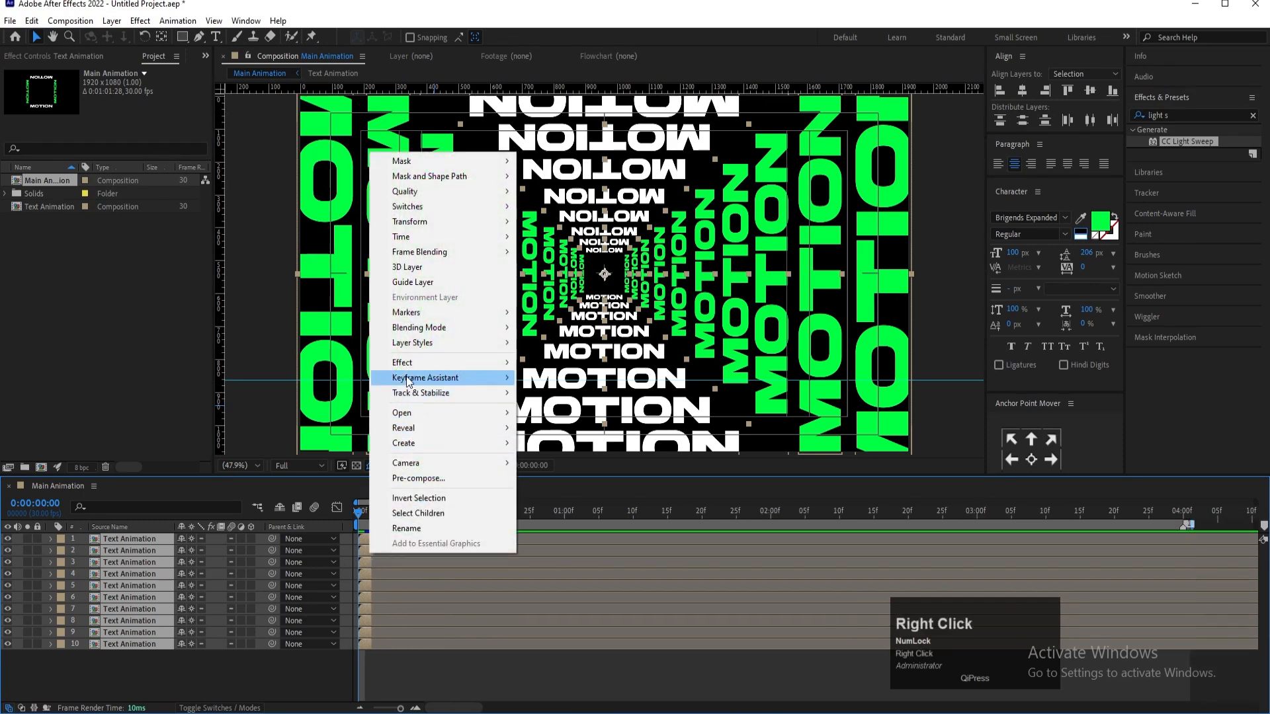
left_click(437, 375)
left_click(560, 497)
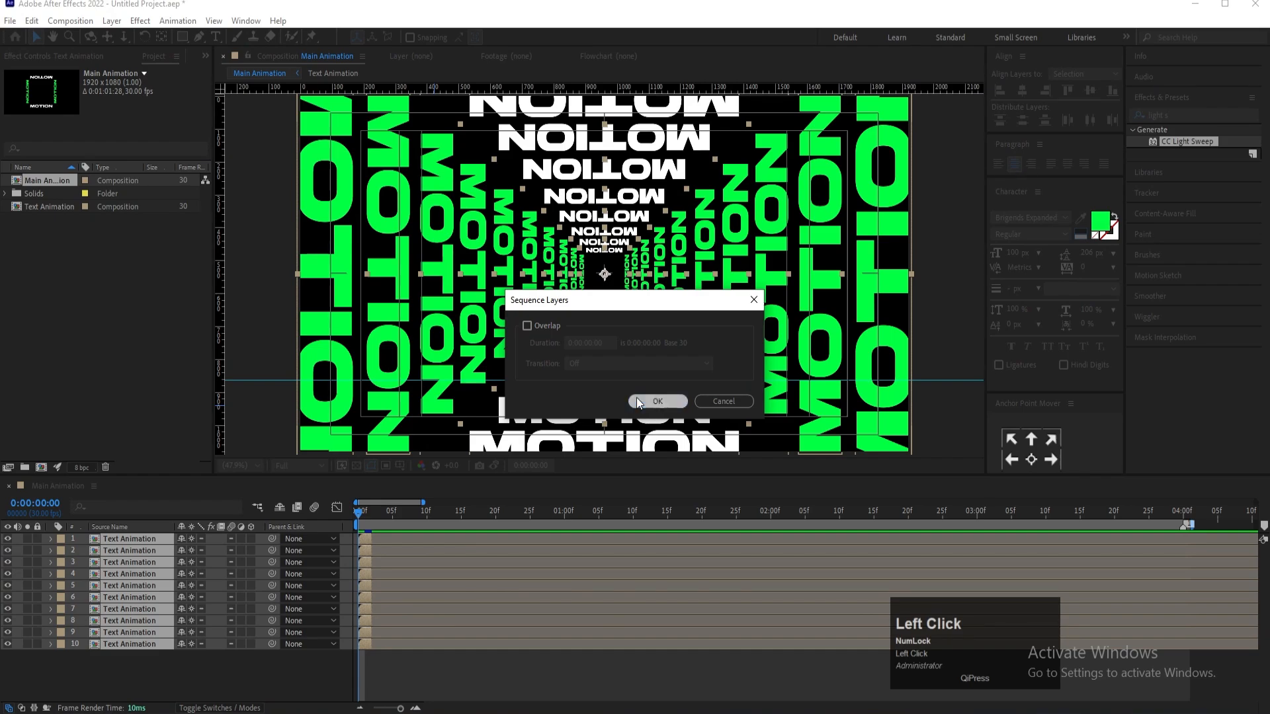
left_click(636, 401)
Preview the tighter two-frame stagger with the layers extended, and undo that sequencing
scroll(643, 509, "down", 4)
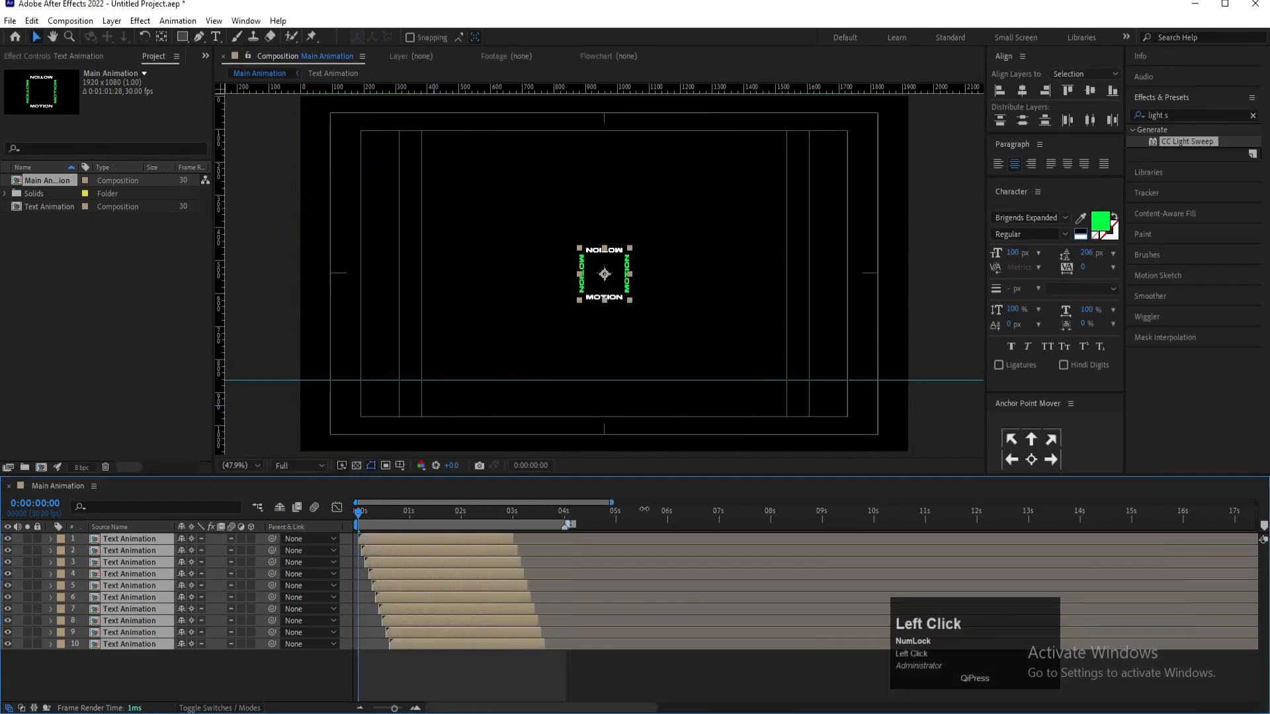
key("space")
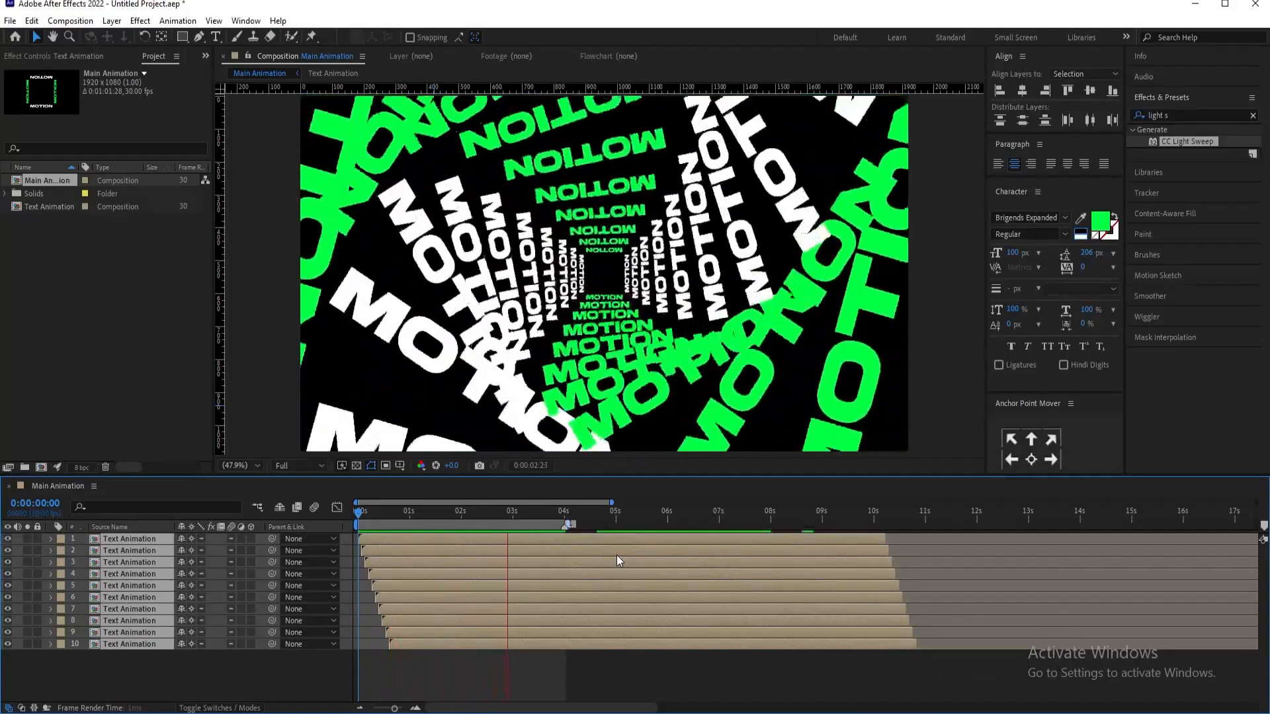
key("space")
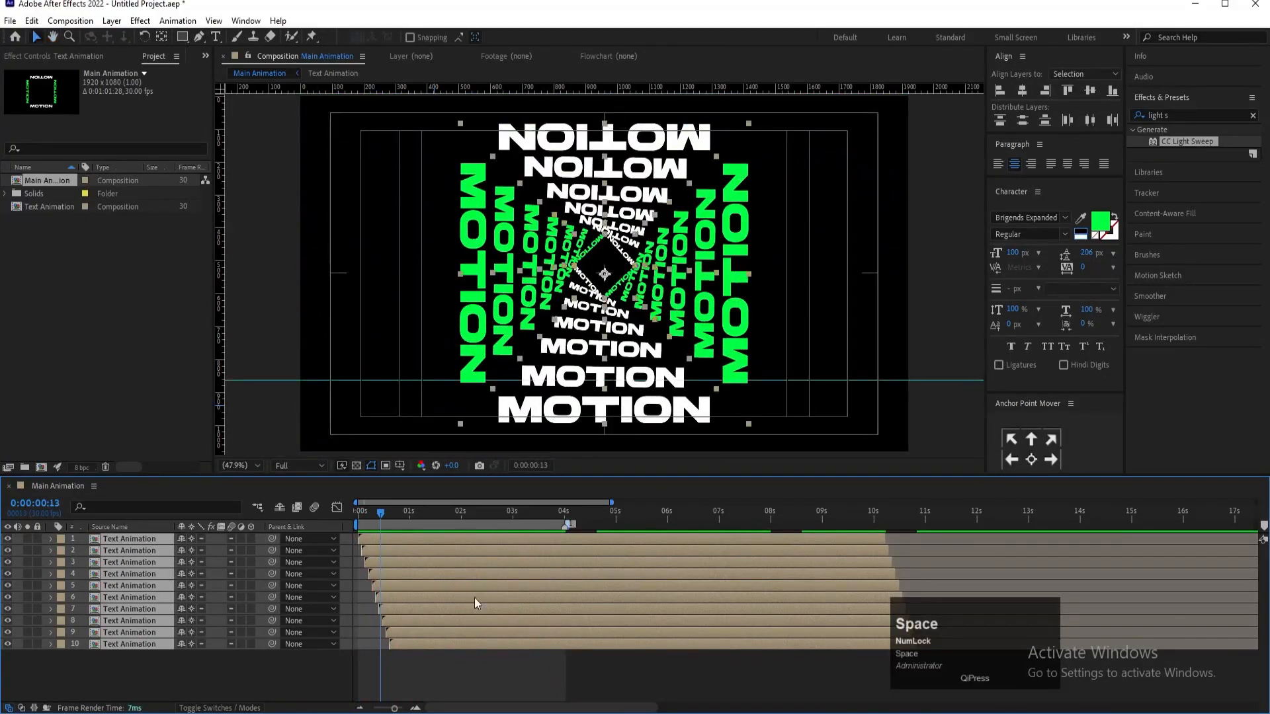
key("Home")
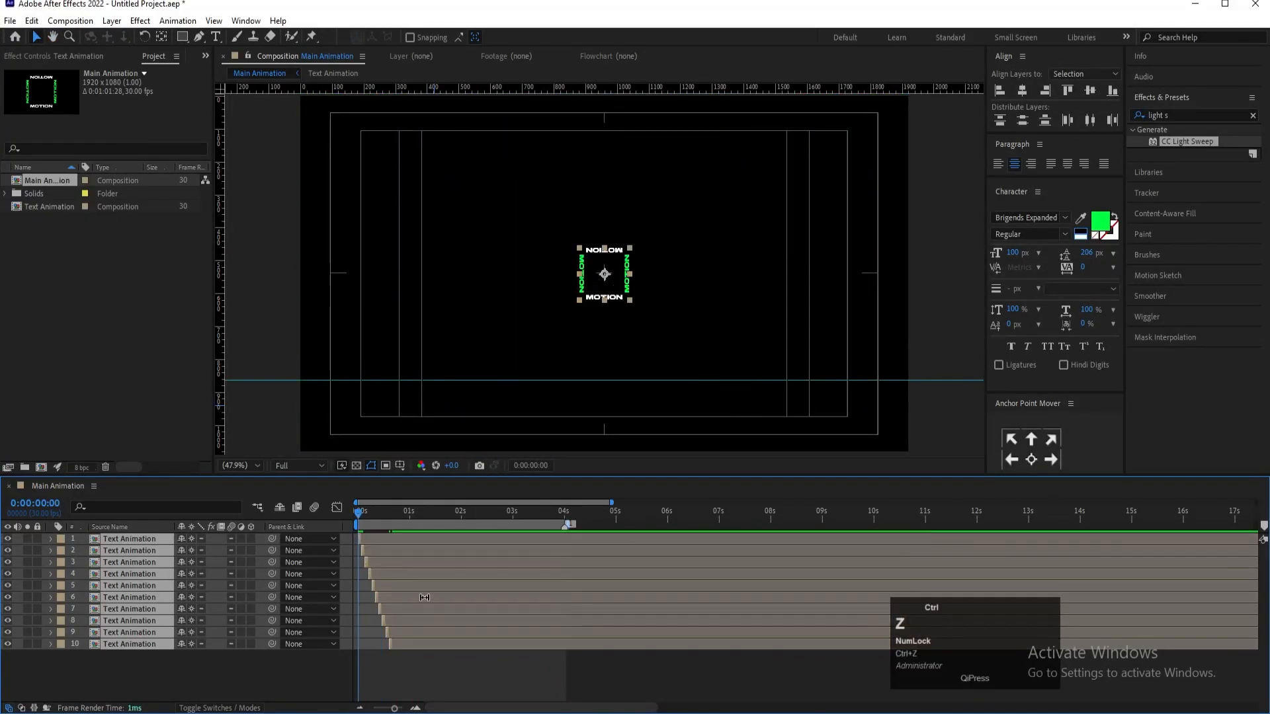
key("ctrl+z")
Set all ten Text Animation layers to end at frame 4 and sequence them without overlap
key("equal")
key("equal")
key("equal")
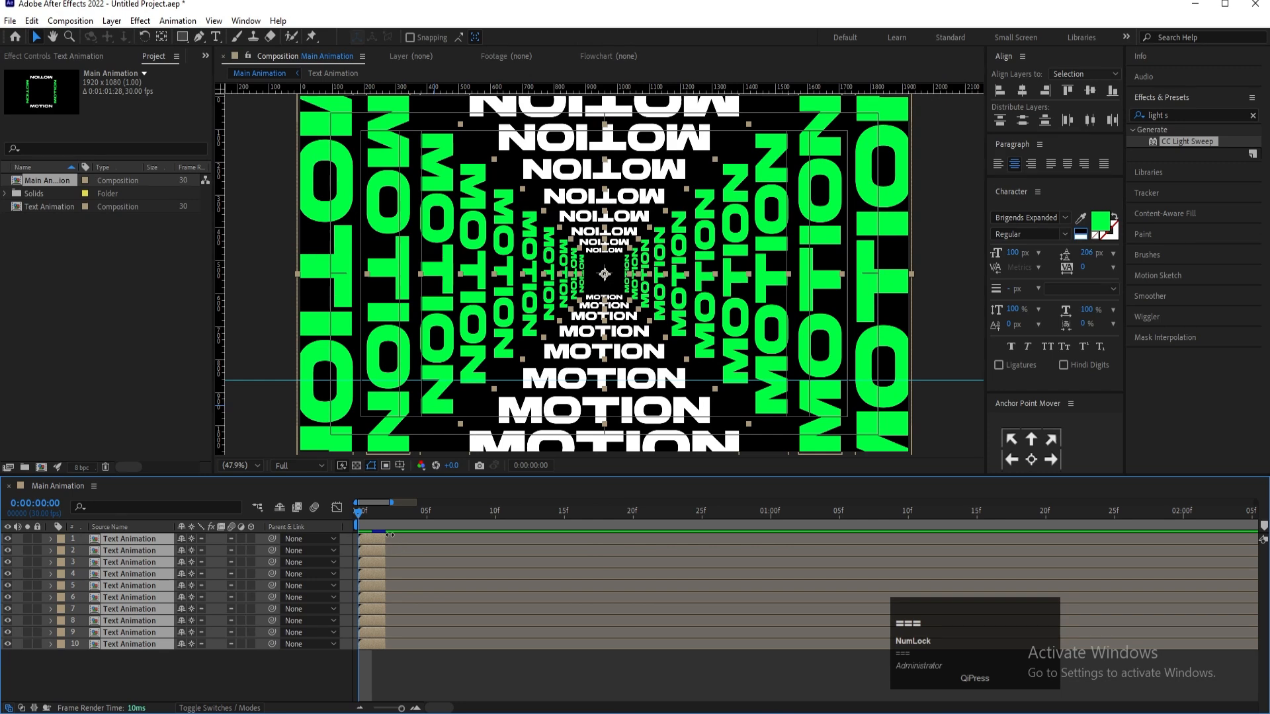
left_click_drag(390, 534, 422, 534)
right_click(413, 534)
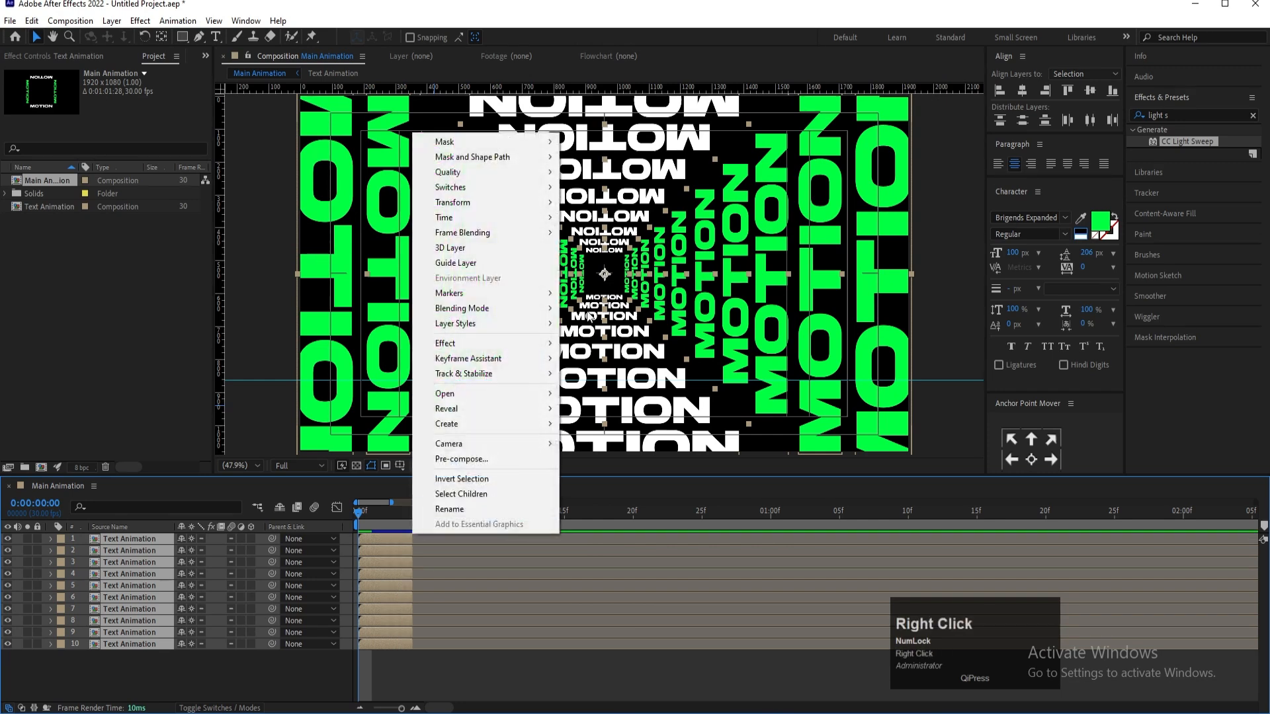
left_click(500, 357)
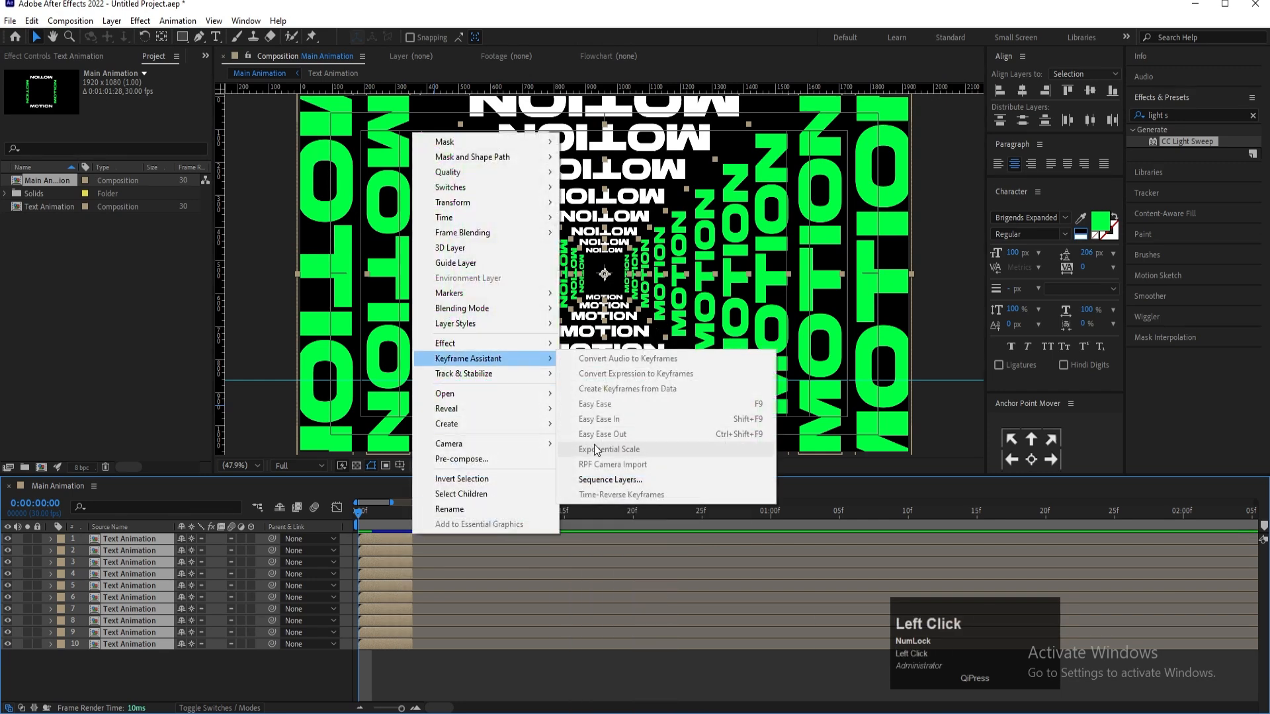
left_click(618, 479)
left_click(657, 401)
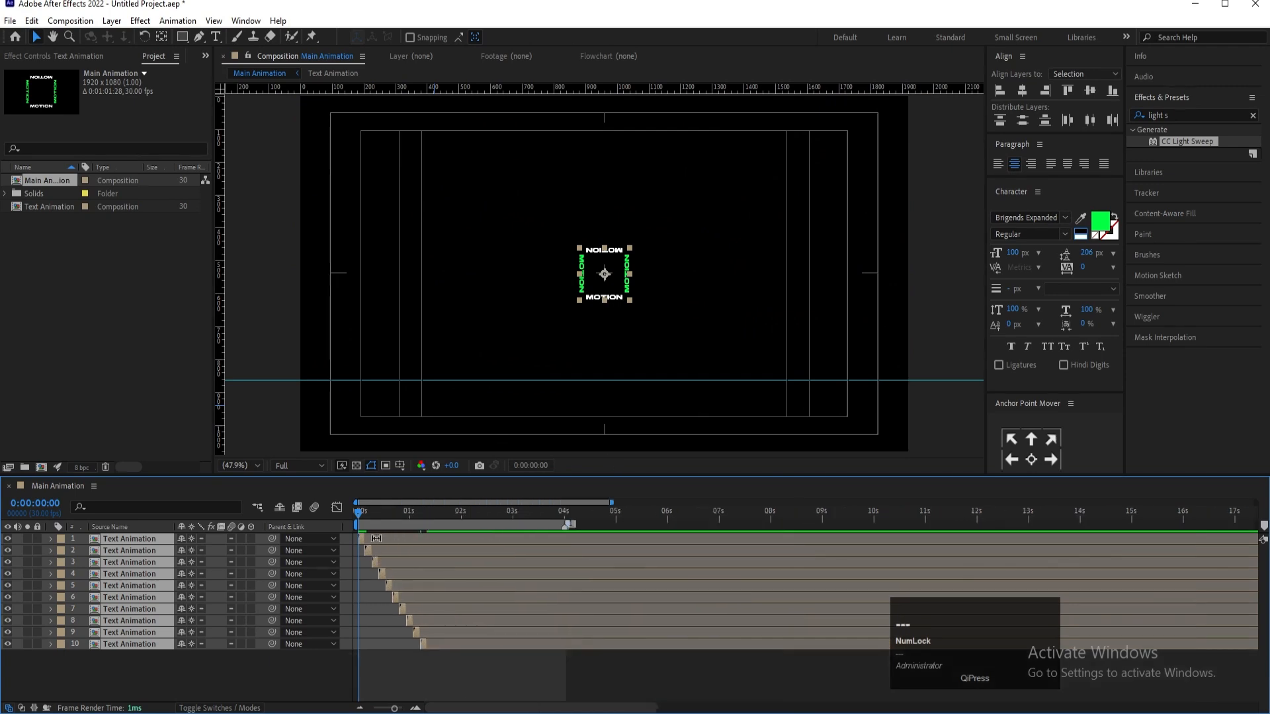
Extend all ten staggered layers past 15 seconds and slide them together so layer 10 starts at the first frame, checking the playback
left_click_drag(406, 539, 1214, 539)
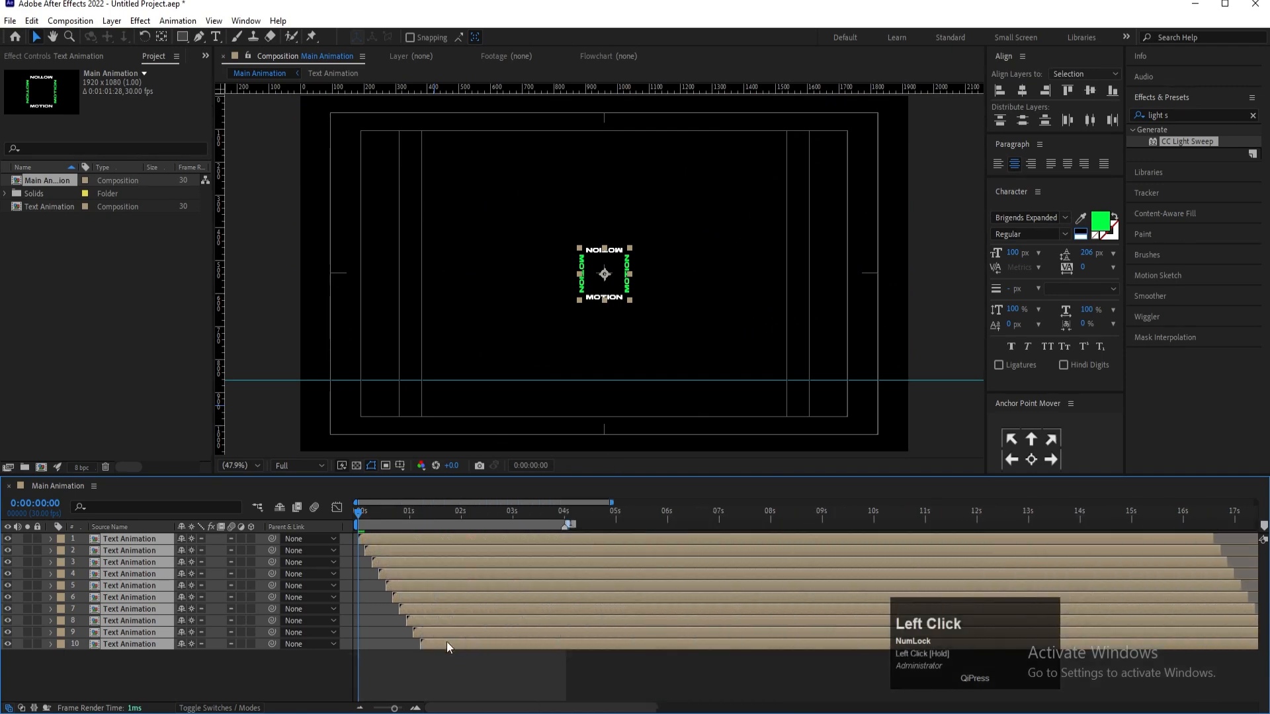
left_click_drag(447, 641, 378, 644)
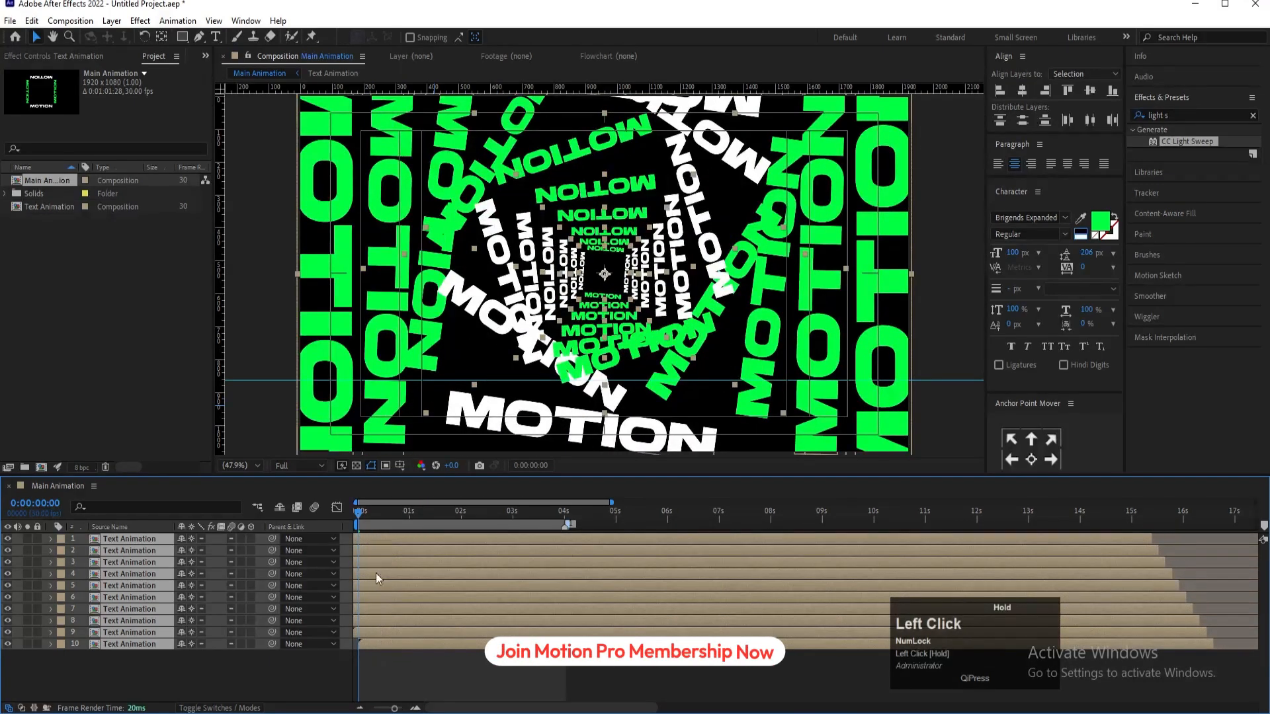
key("space")
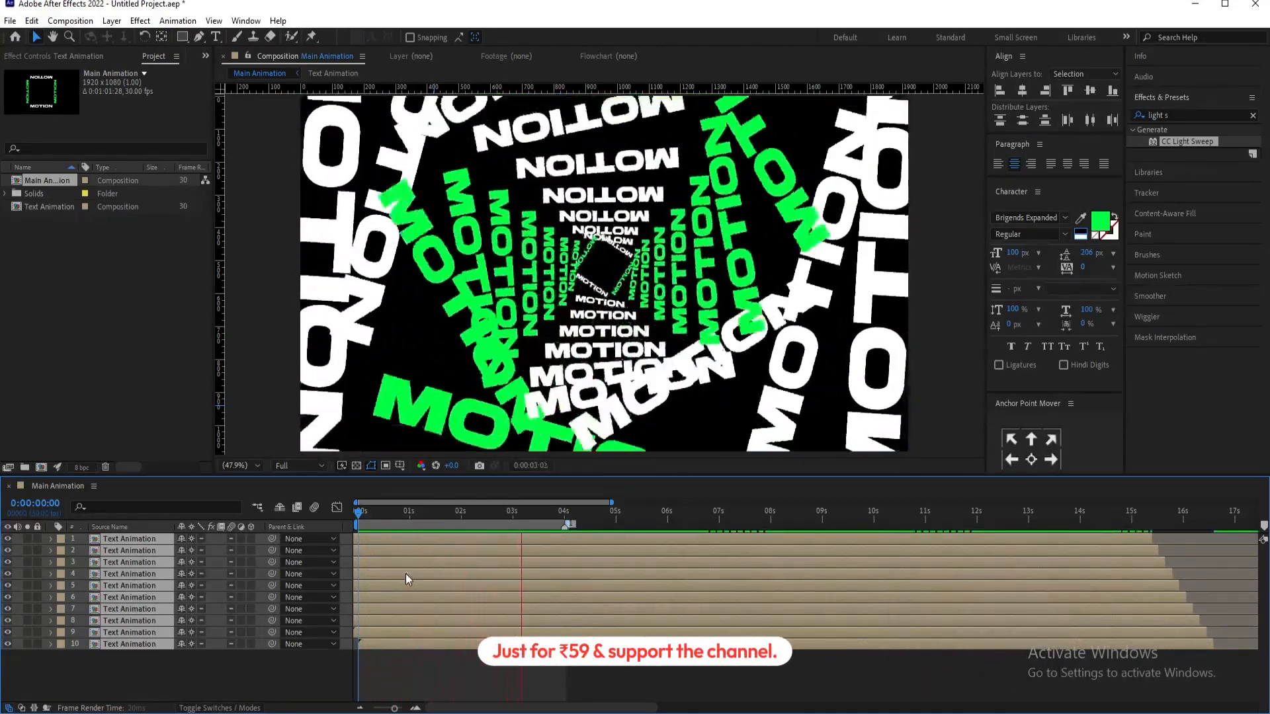
key("space")
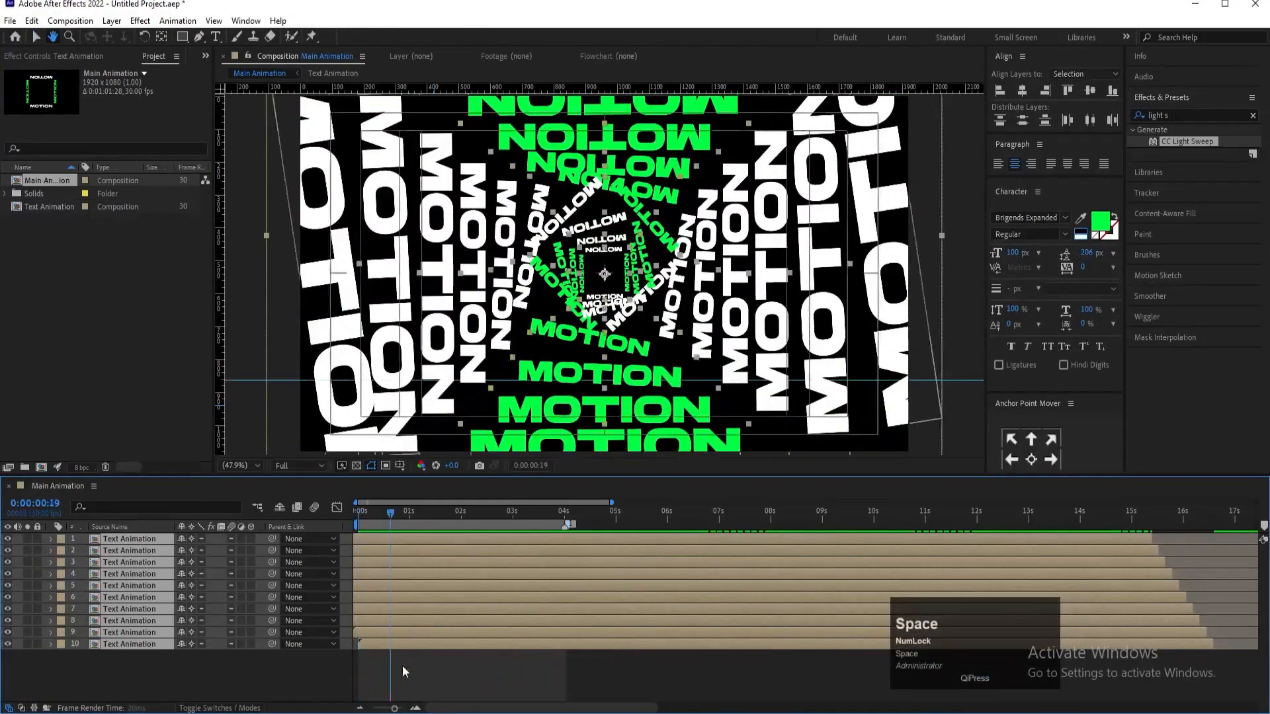
Duplicate the Text Animation composition in the project and open the copy, Text Animation 2
left_click(362, 672)
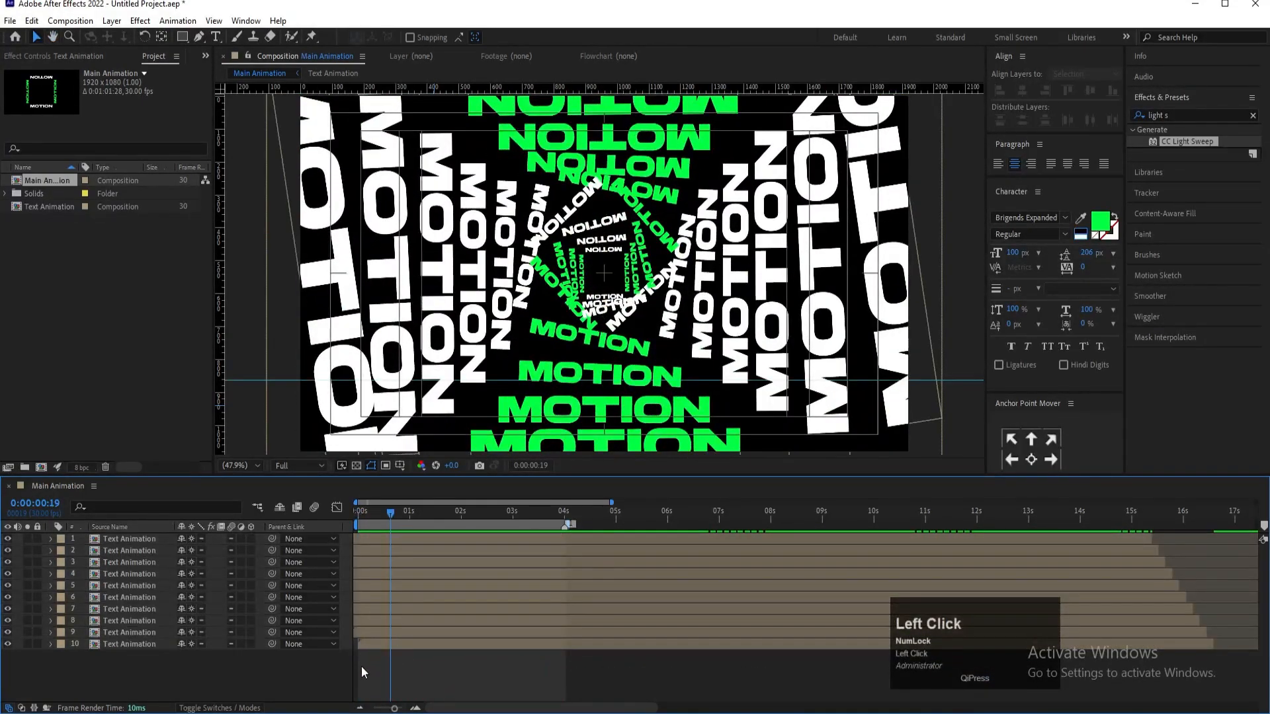
left_click(126, 643)
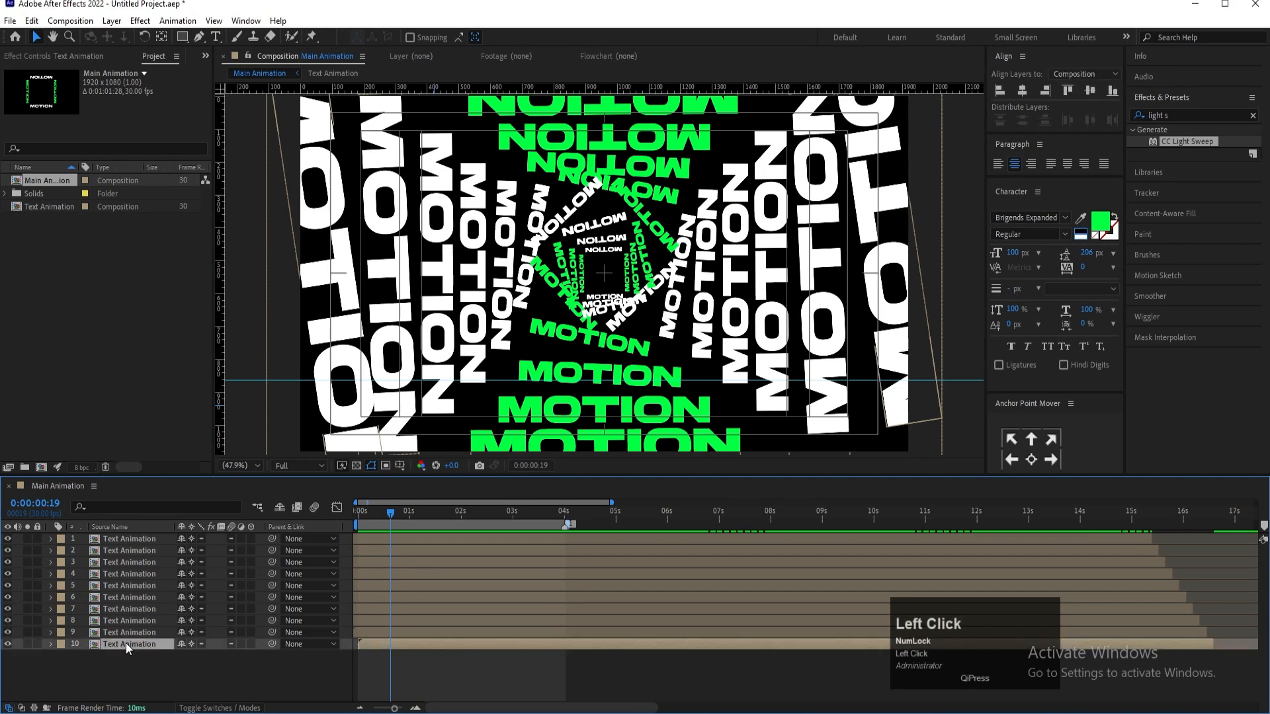
left_click(58, 204)
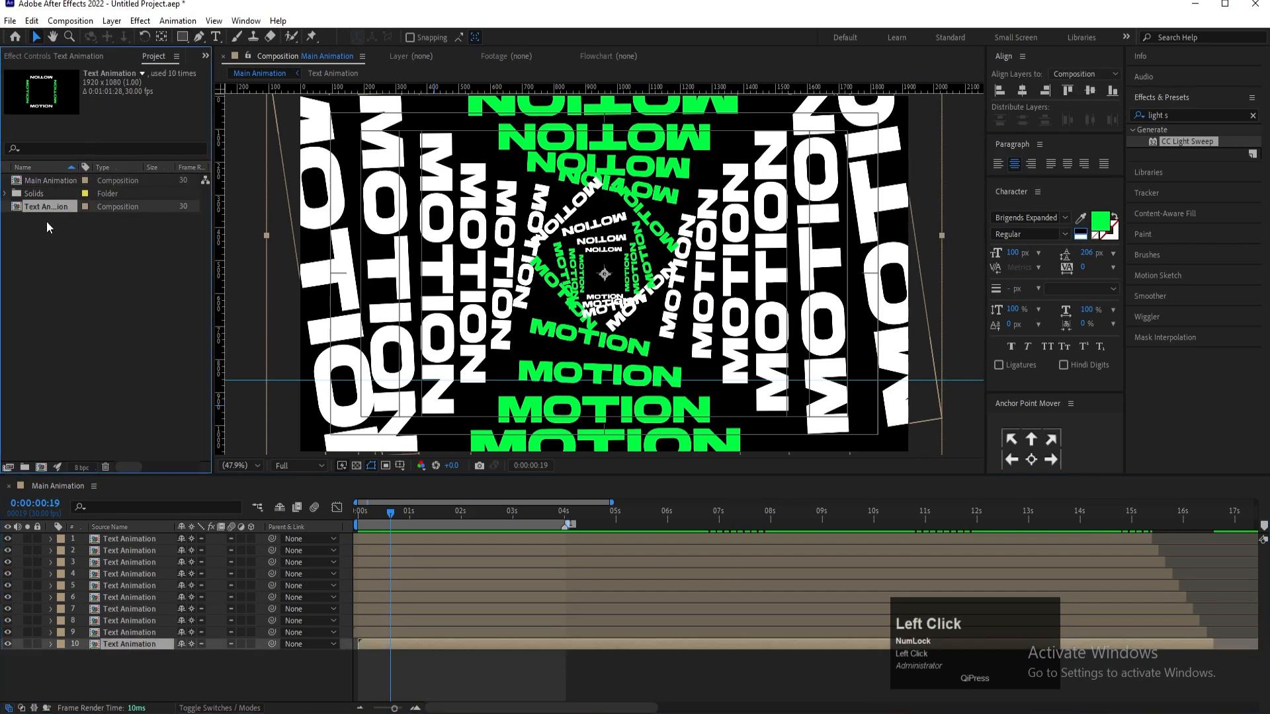
key("ctrl+d")
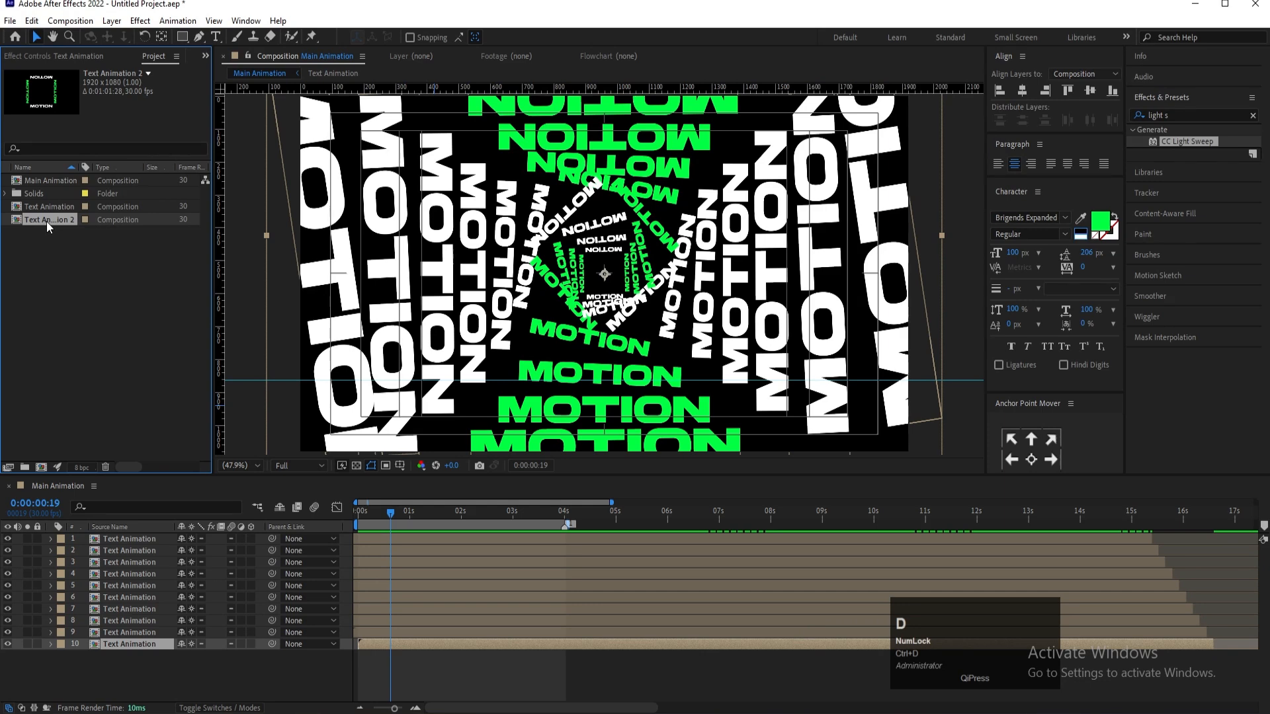
double_click(46, 221)
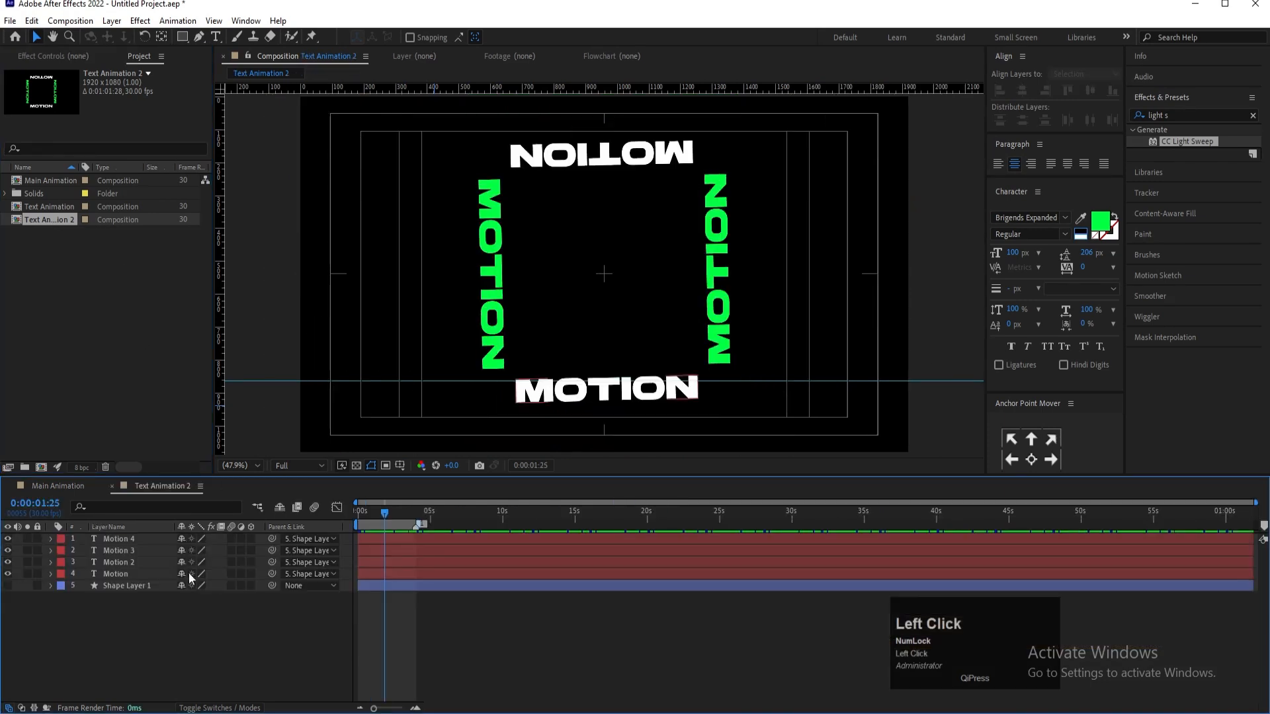
Recolour the two green texts, Motion 3 and Motion 4, to red FF0000
left_click(493, 251)
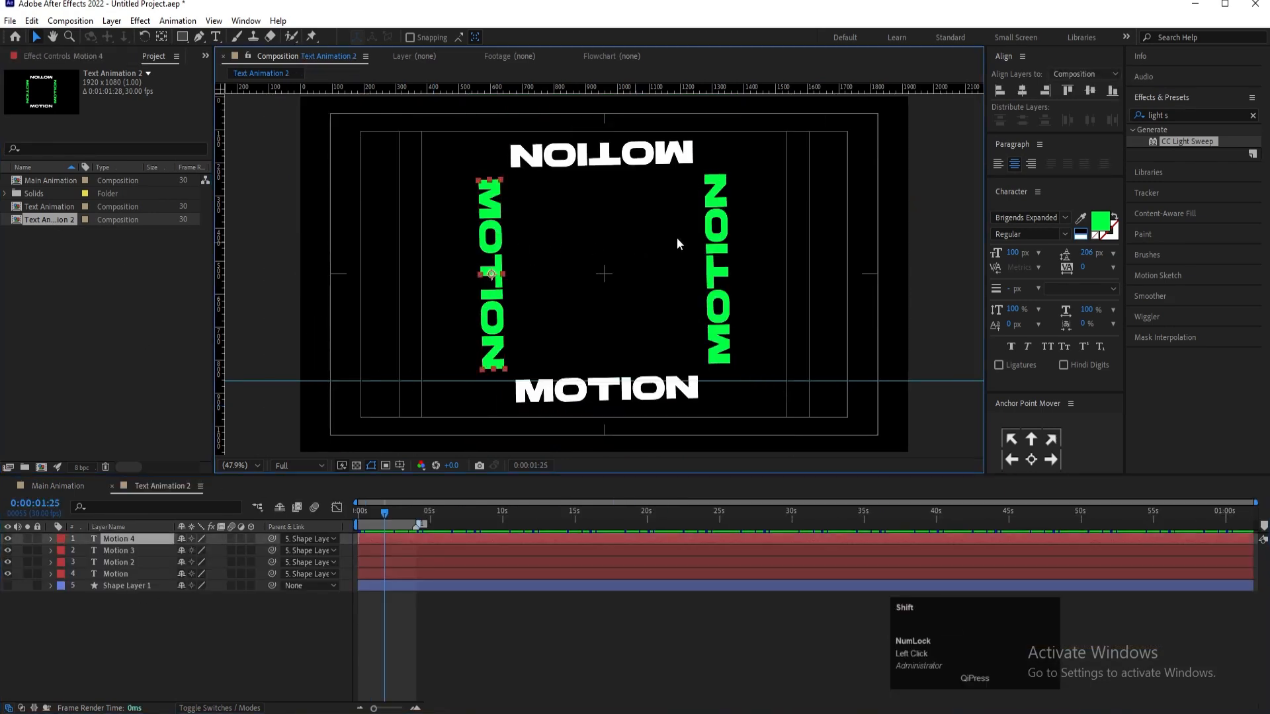
left_click(714, 232, "shift")
left_click(1096, 227)
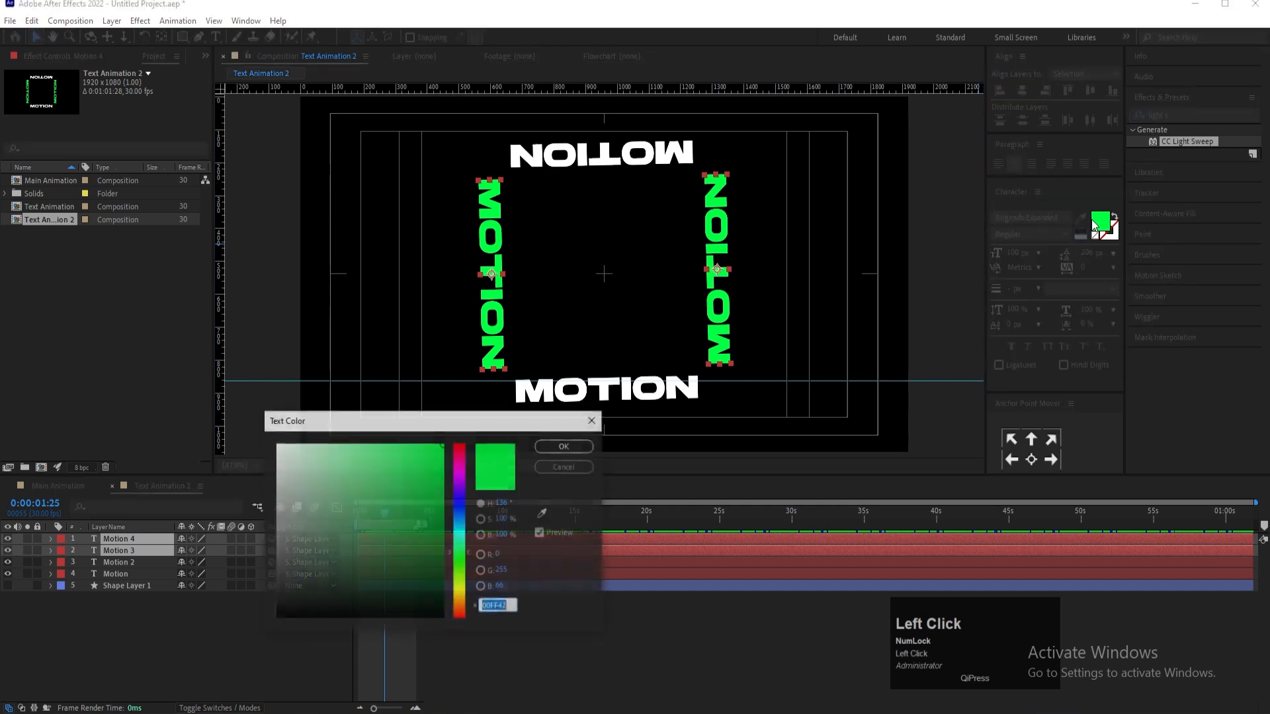
left_click_drag(455, 474, 457, 405)
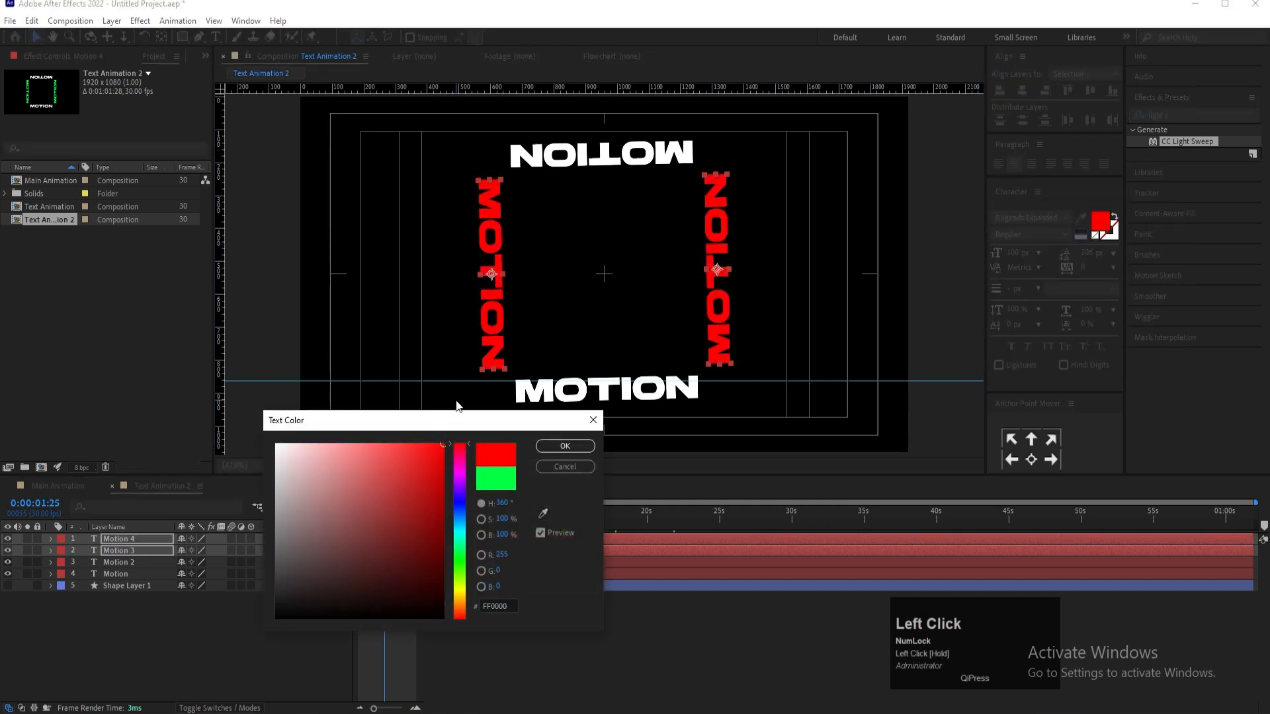
left_click(549, 443)
Replace layers 2, 4, 6, 8 and 10 of Main Animation with Text Animation 2 and preview the alternating colours
left_click(62, 486)
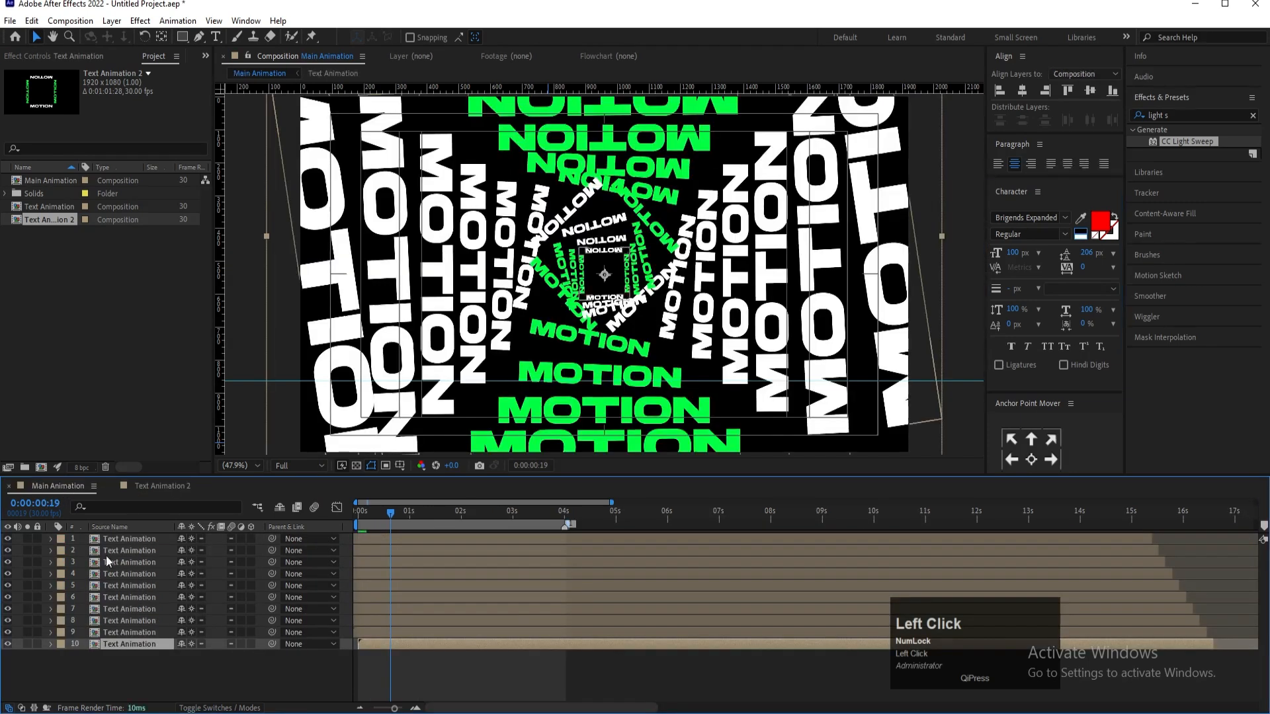
left_click(108, 550)
left_click(130, 574, "ctrl")
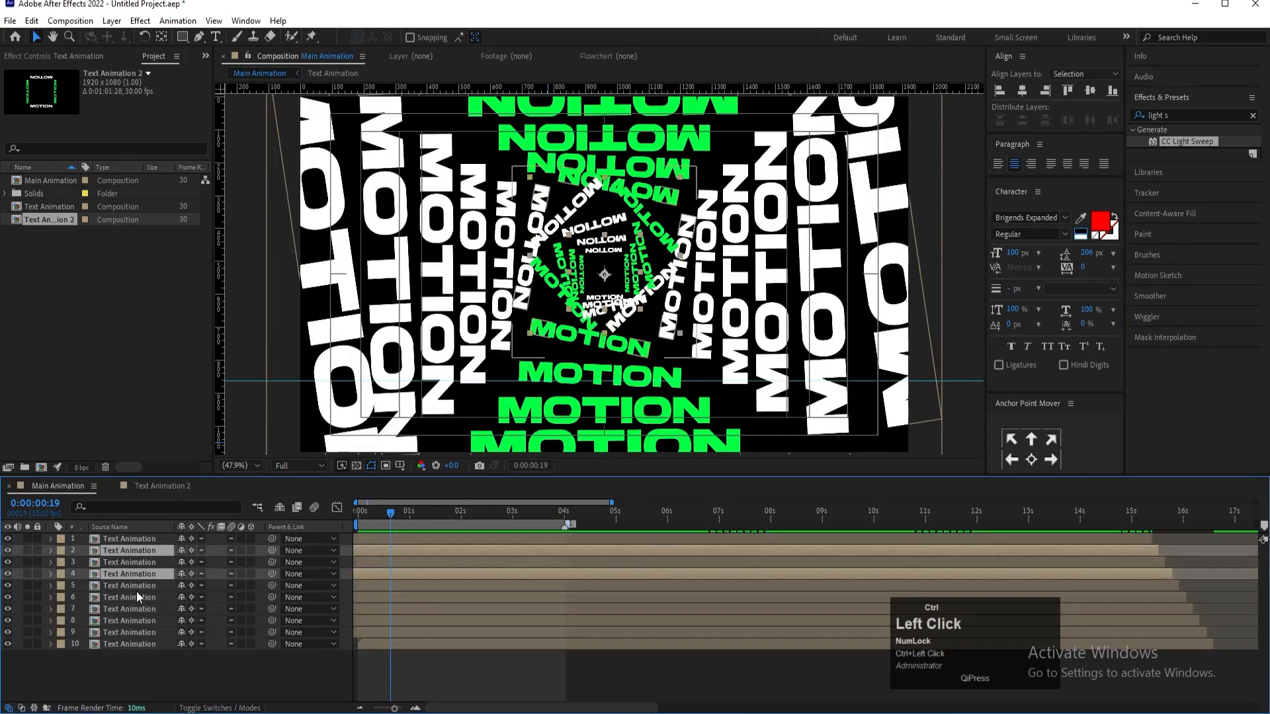
left_click(137, 596, "ctrl")
left_click(140, 621, "ctrl")
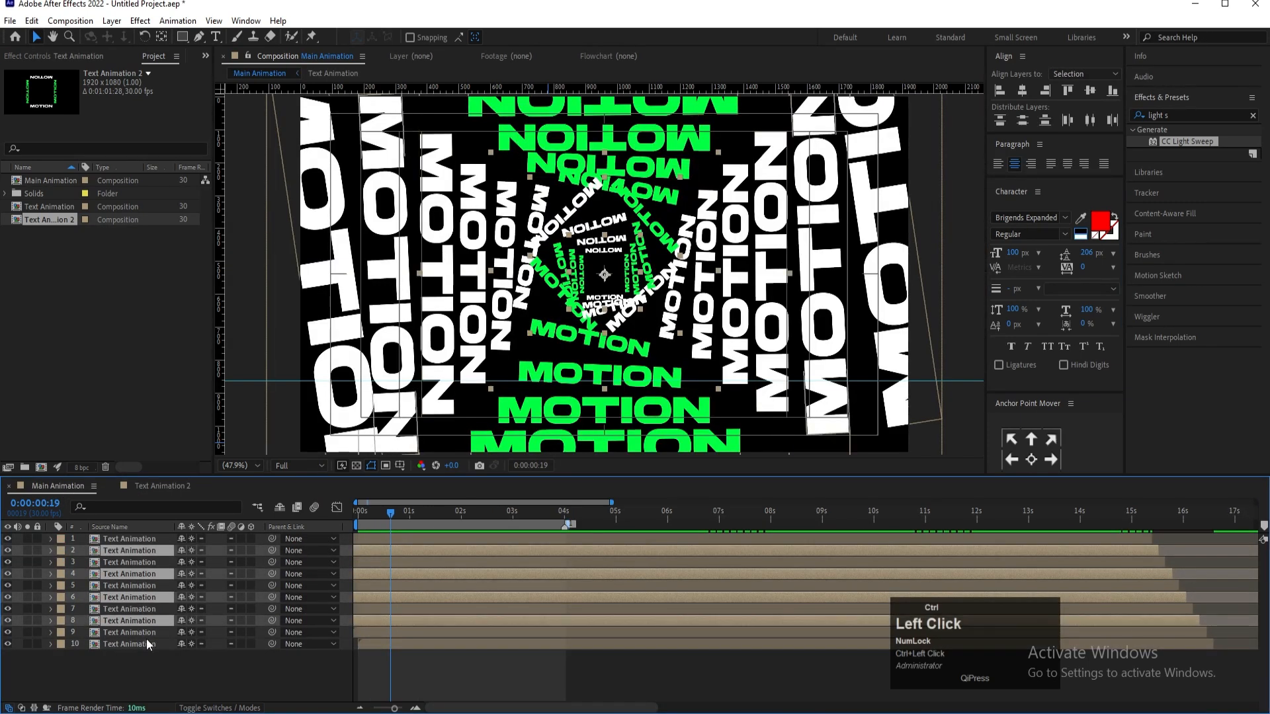
left_click(148, 641, "ctrl")
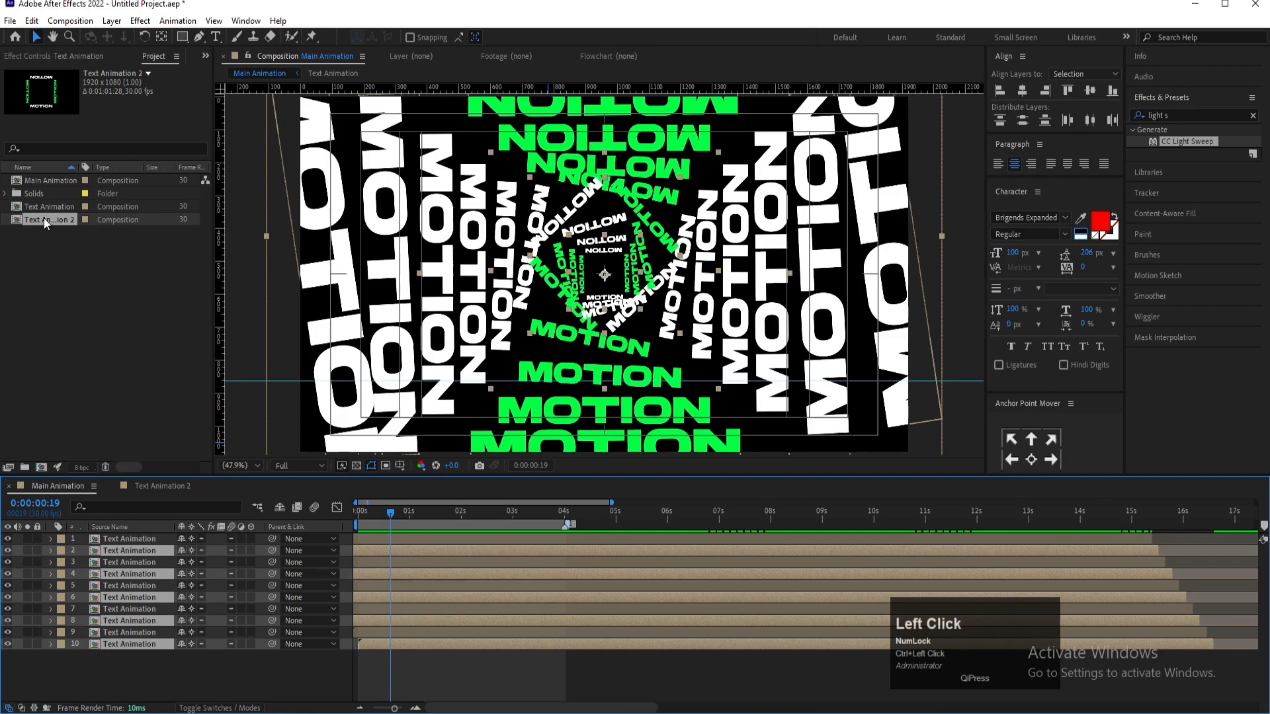
left_click_drag(44, 217, 148, 549)
key("space")
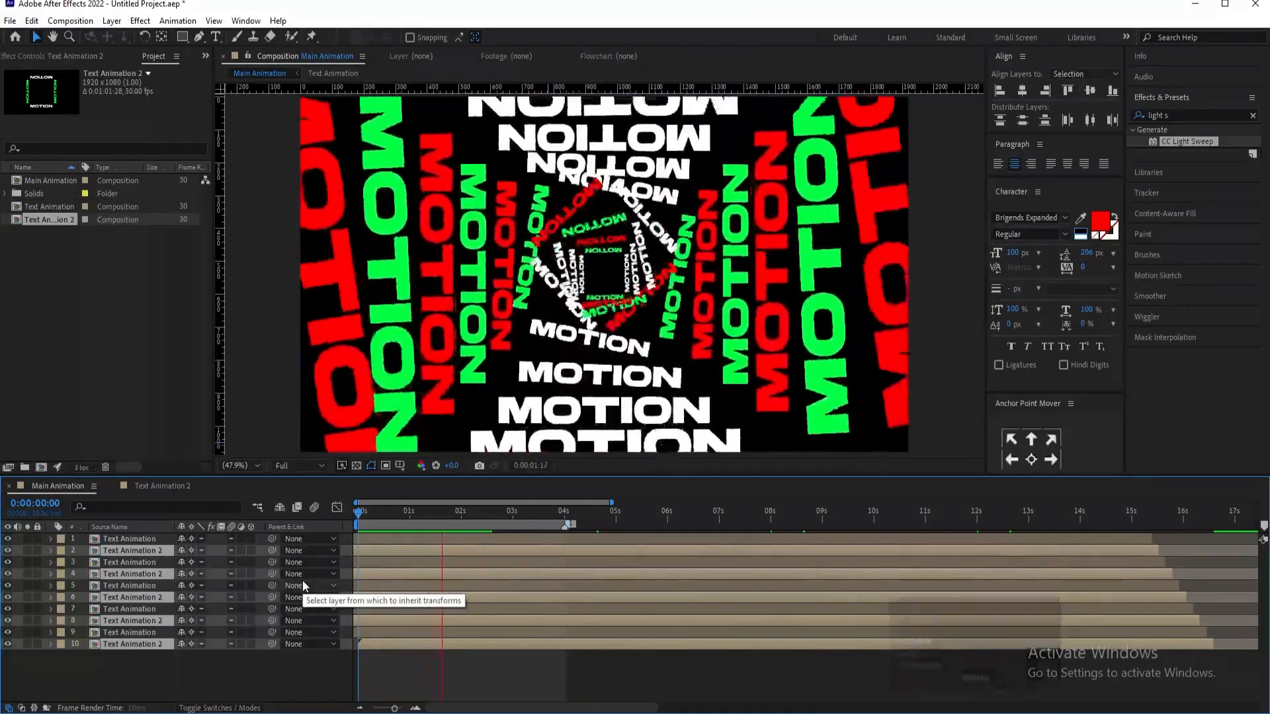
key("space")
In Text Animation 2, recolour the red texts Motion 3 and Motion 4 to white, and Motion and Motion 2 to blue 0060FF
left_click(144, 487)
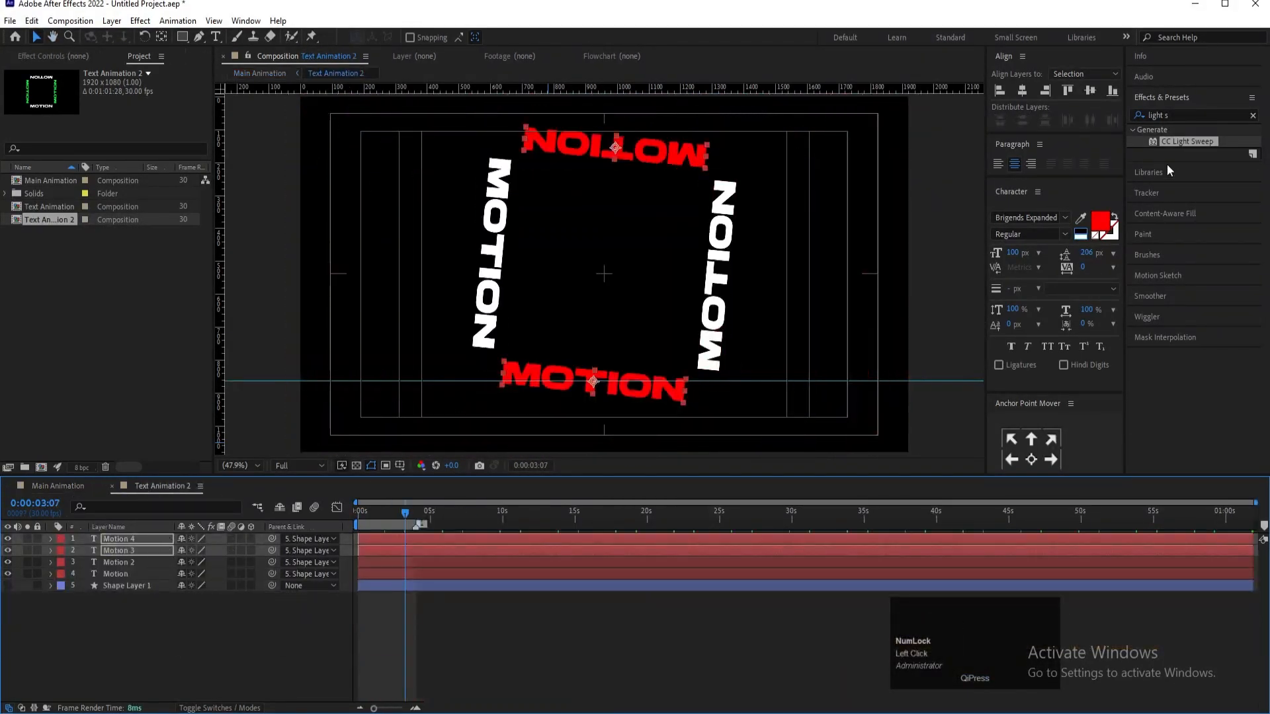
left_click(1081, 232)
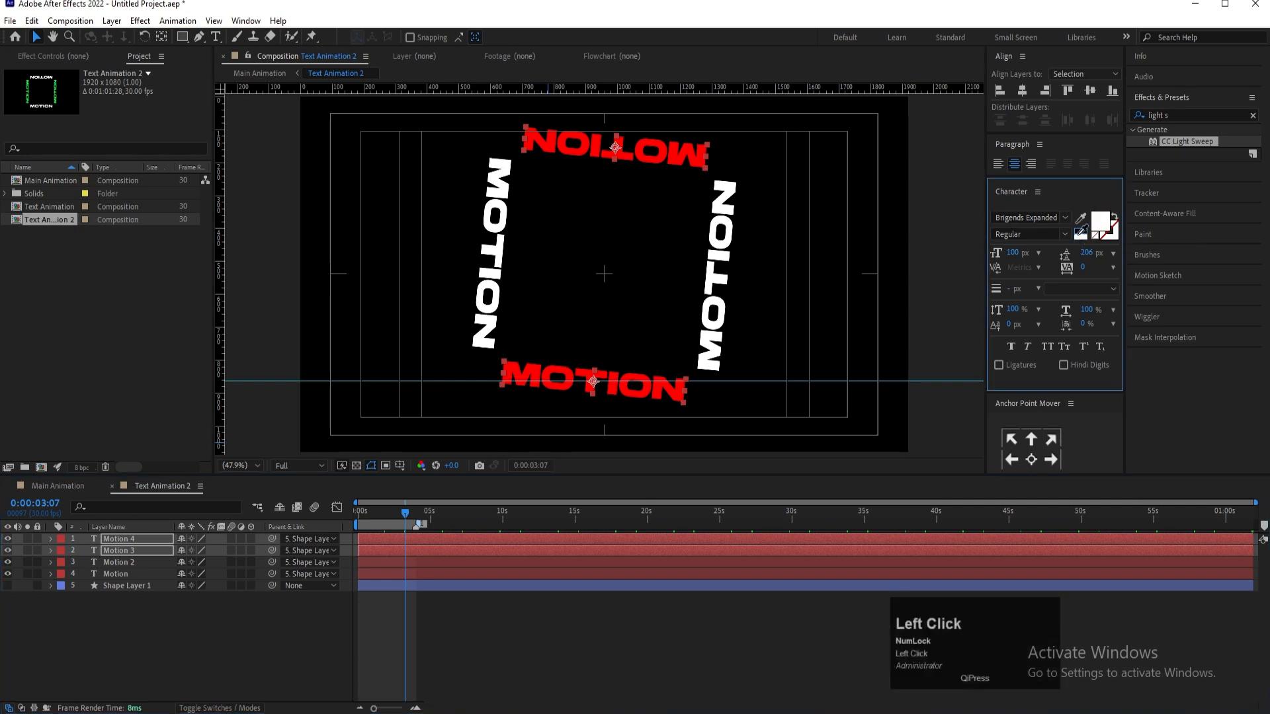
left_click_drag(360, 225, 854, 300)
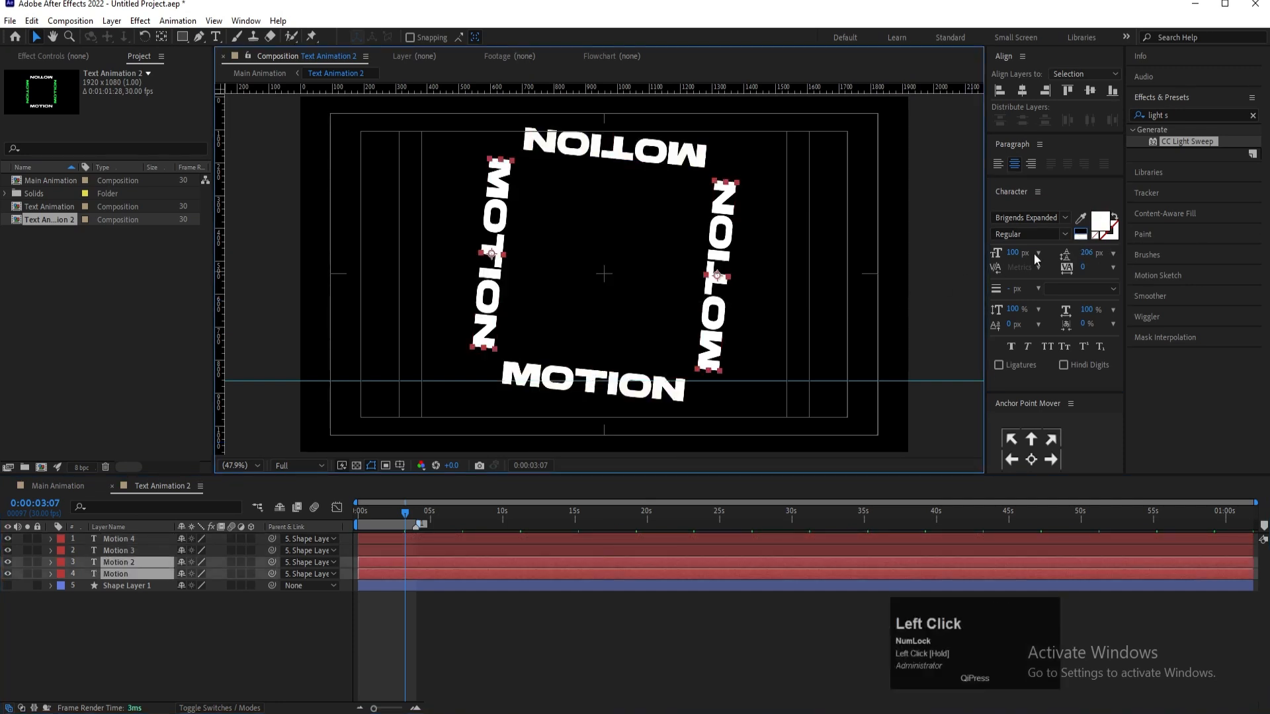
left_click(1100, 221)
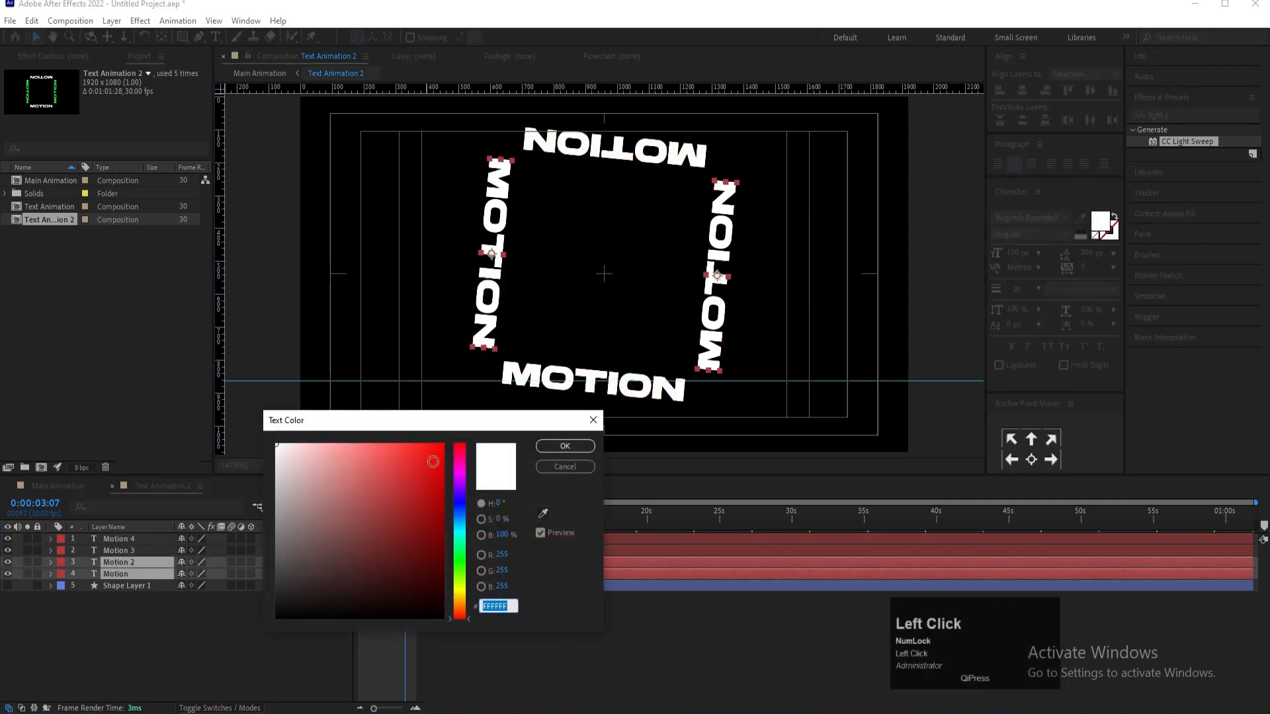
left_click(462, 514)
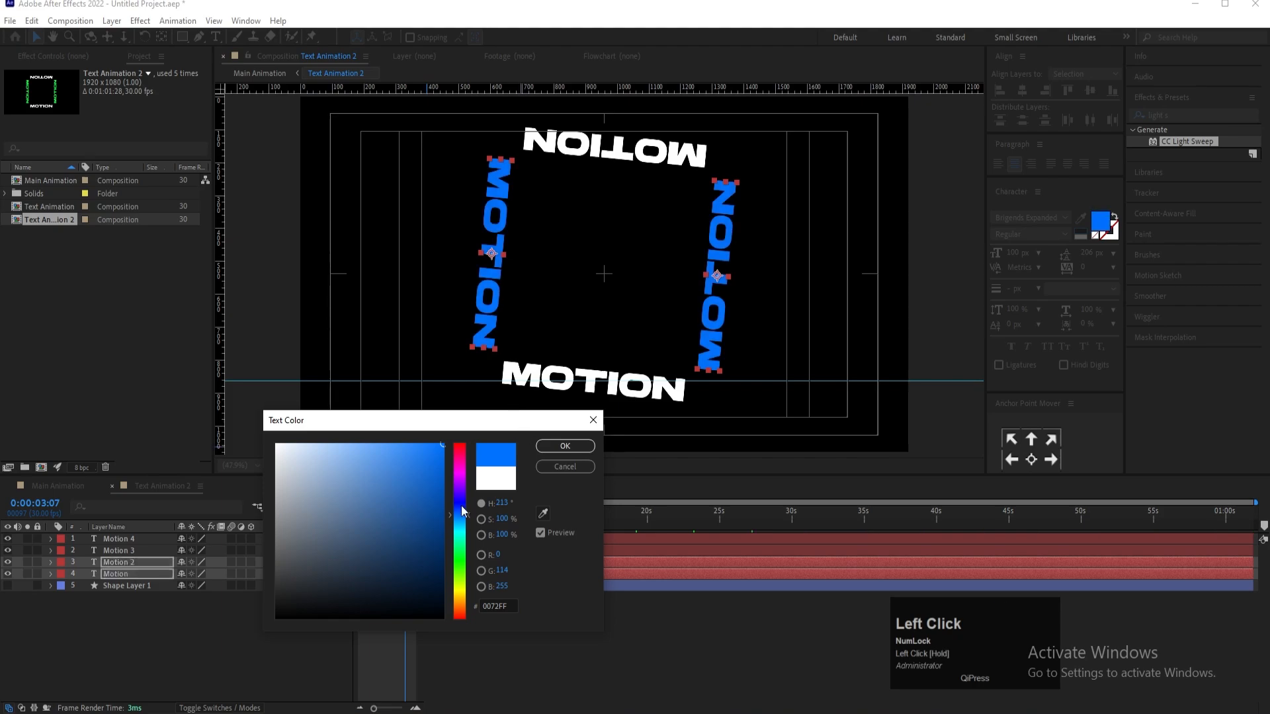
left_click_drag(461, 515, 461, 513)
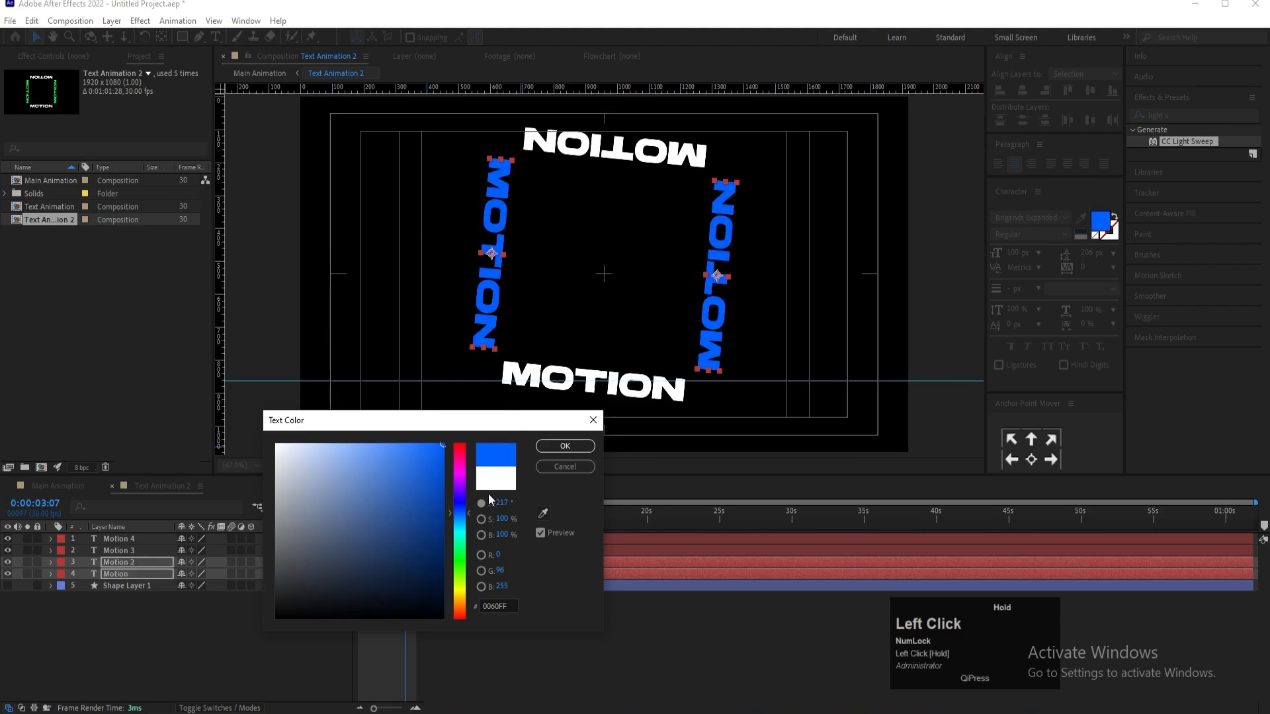
left_click(565, 447)
Return to Main Animation, deselect the layers and preview the new colour combination from the first frame
left_click(77, 480)
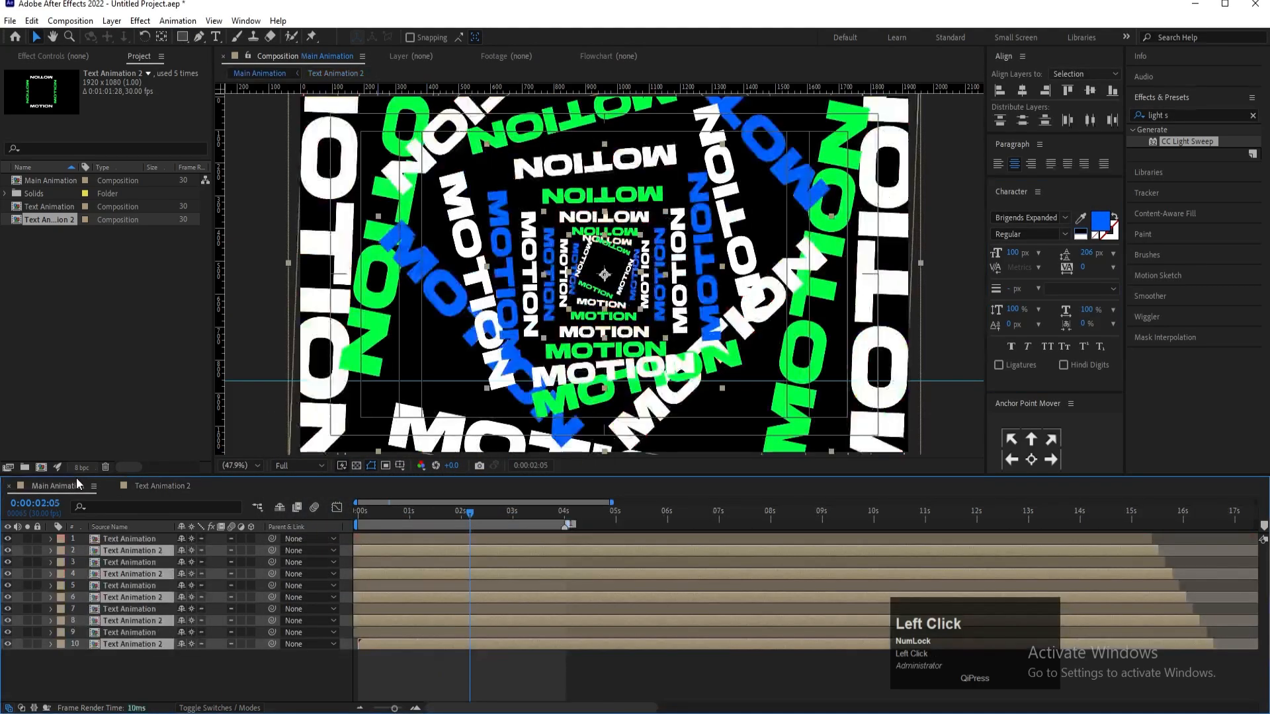
key("space")
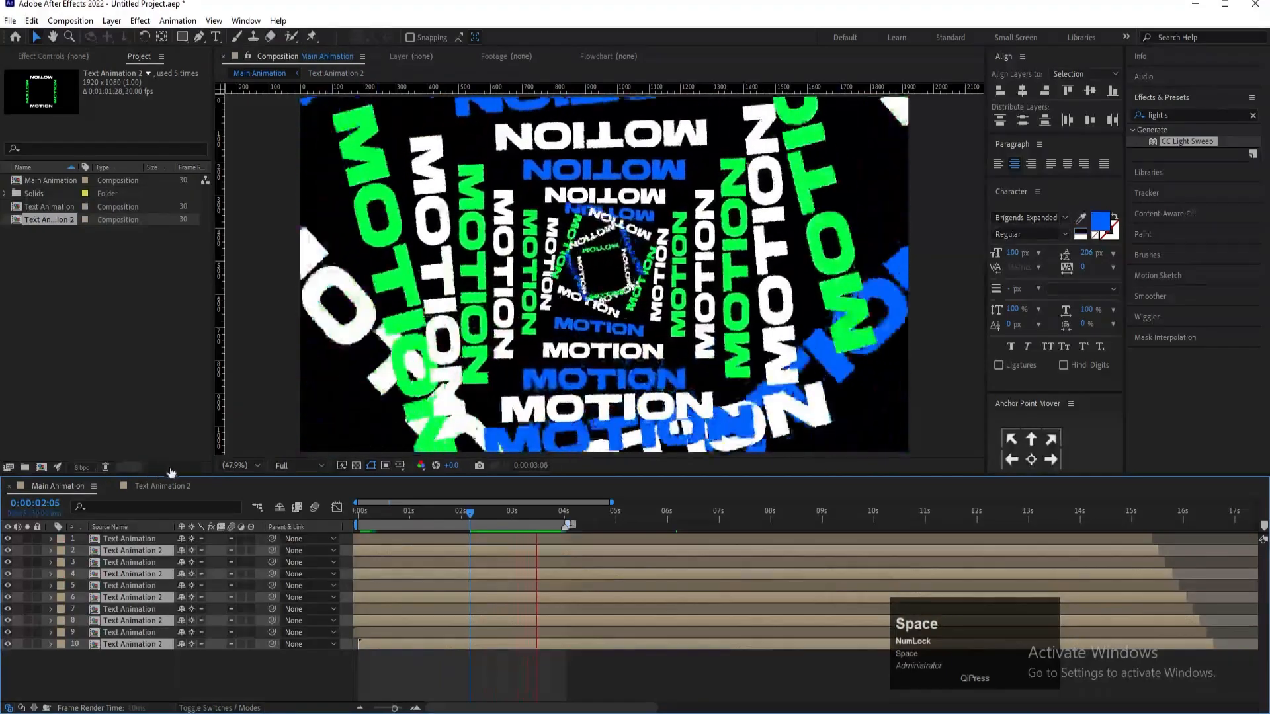
key("space")
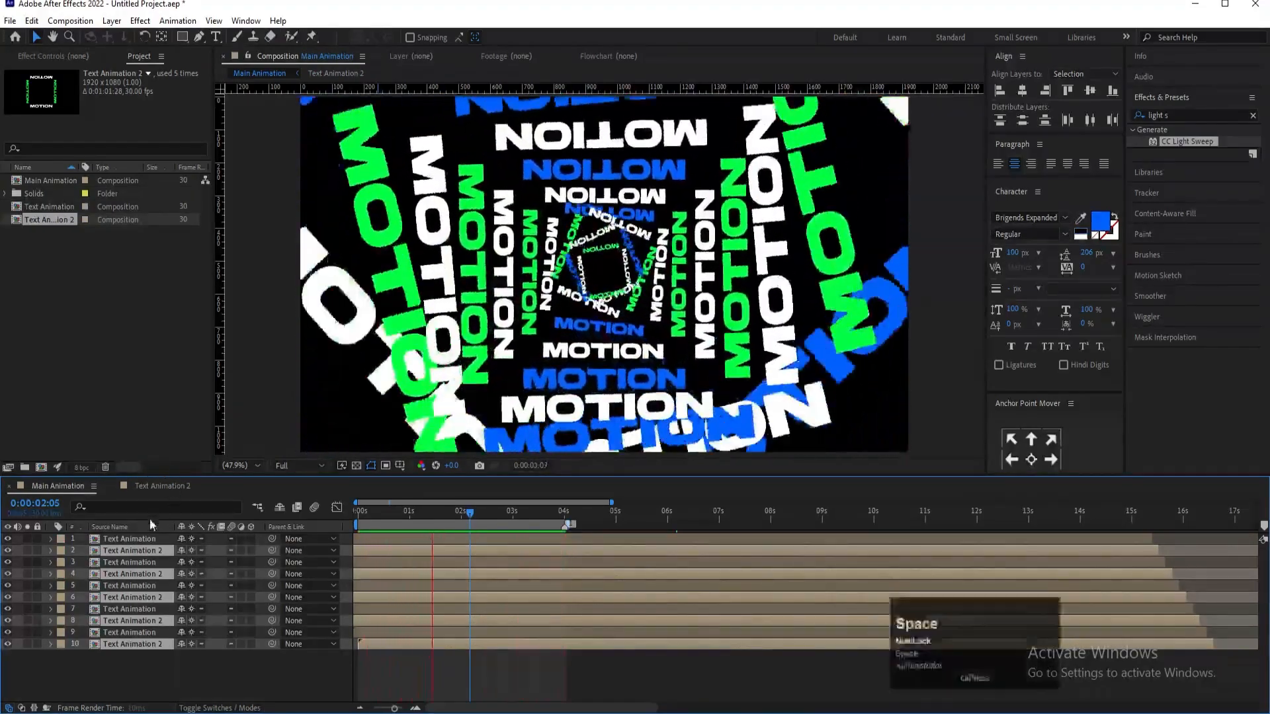
left_click(176, 664)
left_click(192, 645, "ctrl")
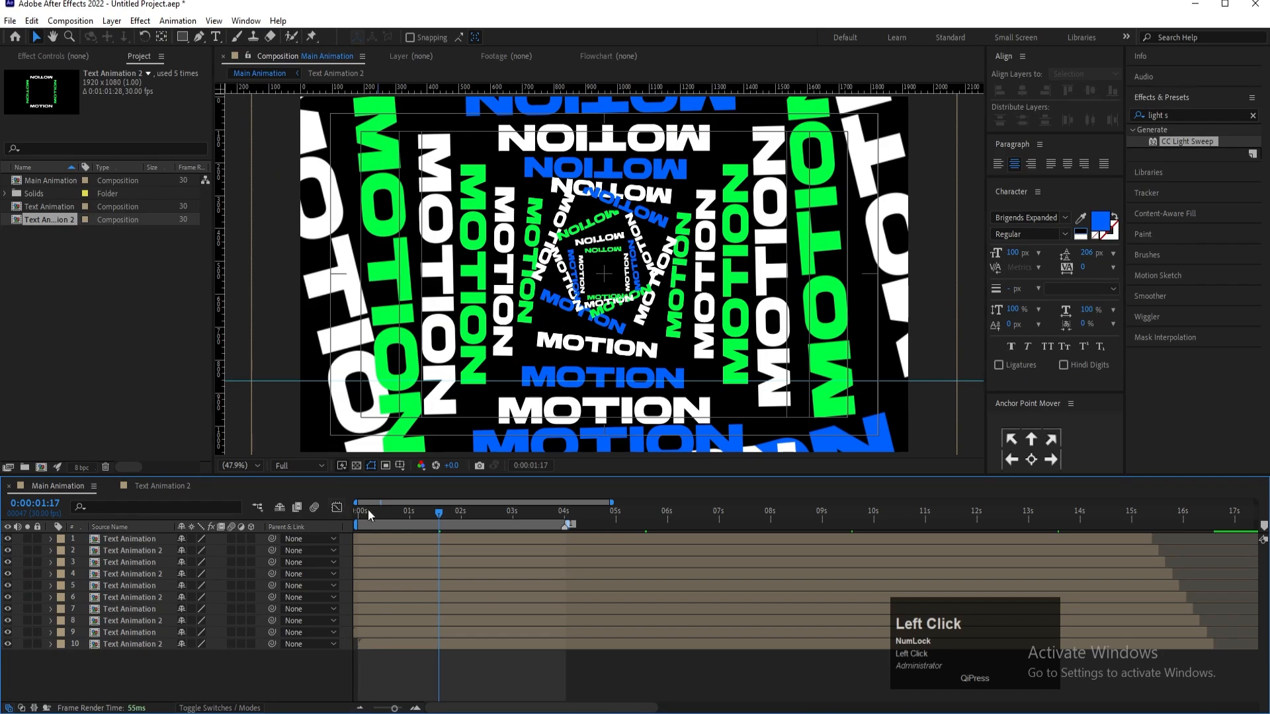
left_click_drag(367, 509, 300, 510)
key("space")
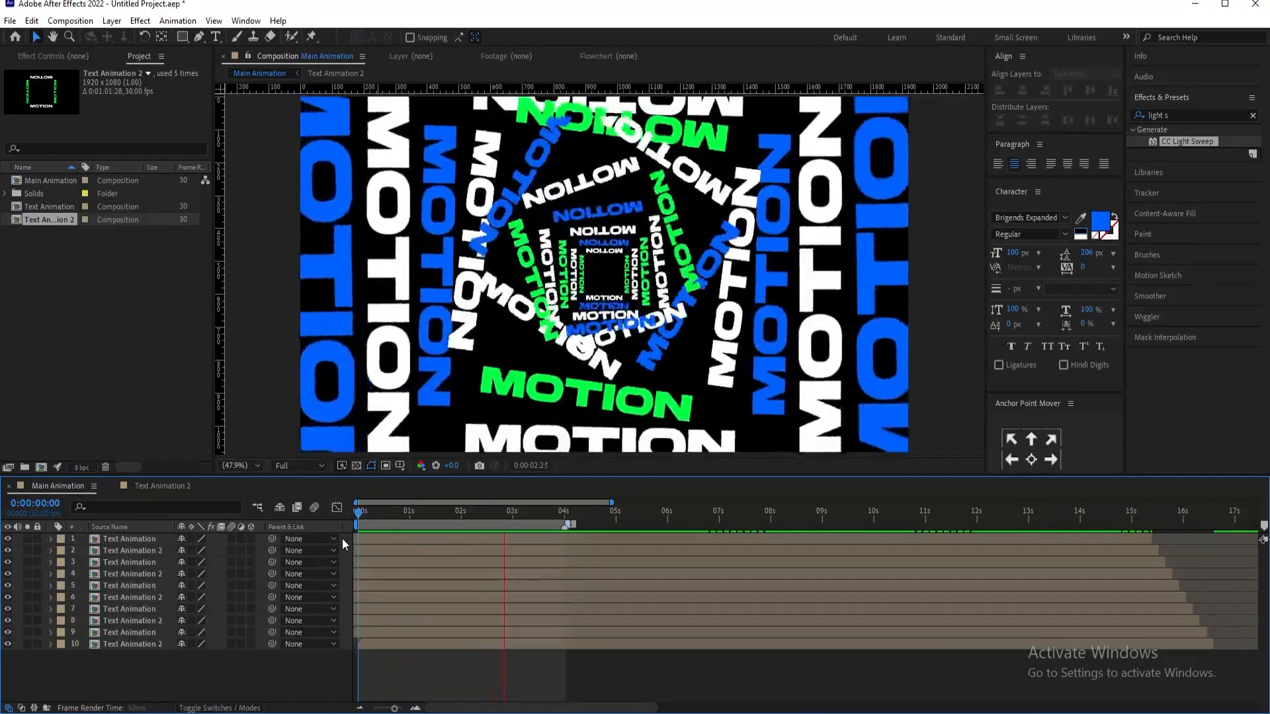
key("space")
Enable motion blur for all layers in both the Text Animation and Text Animation 2 compositions
left_click(149, 539)
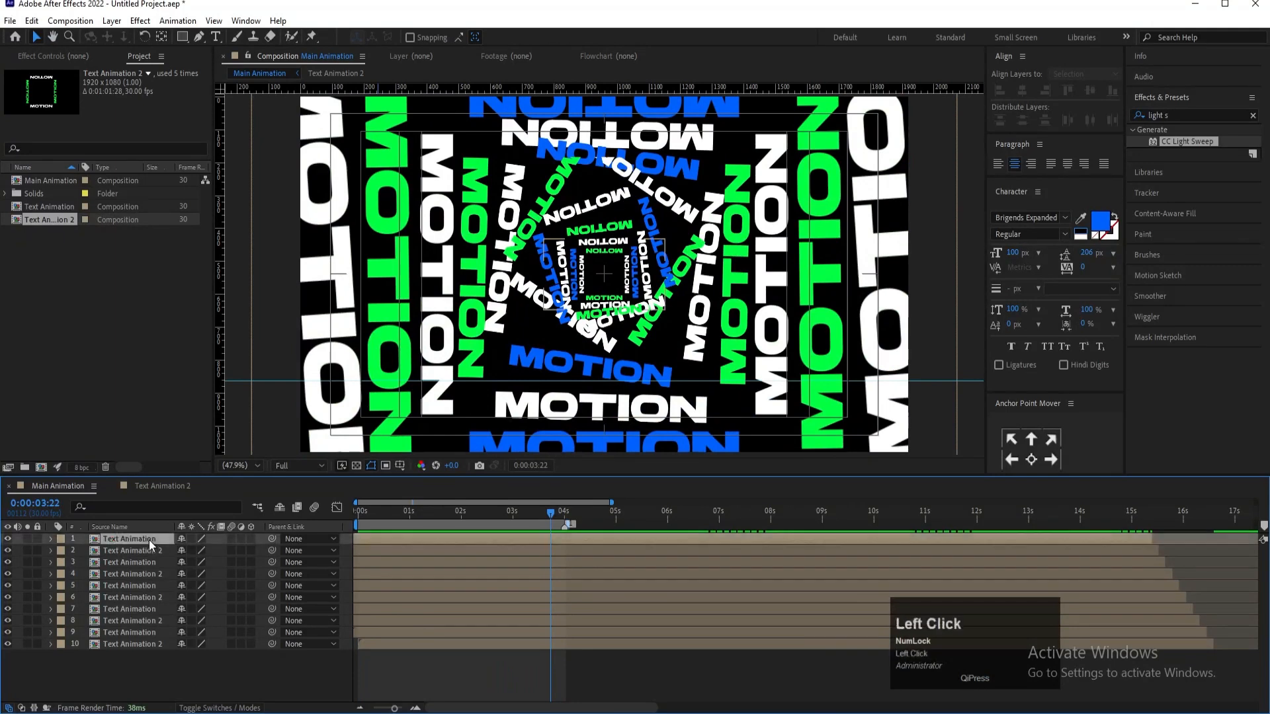
double_click(149, 540)
key("ctrl+a")
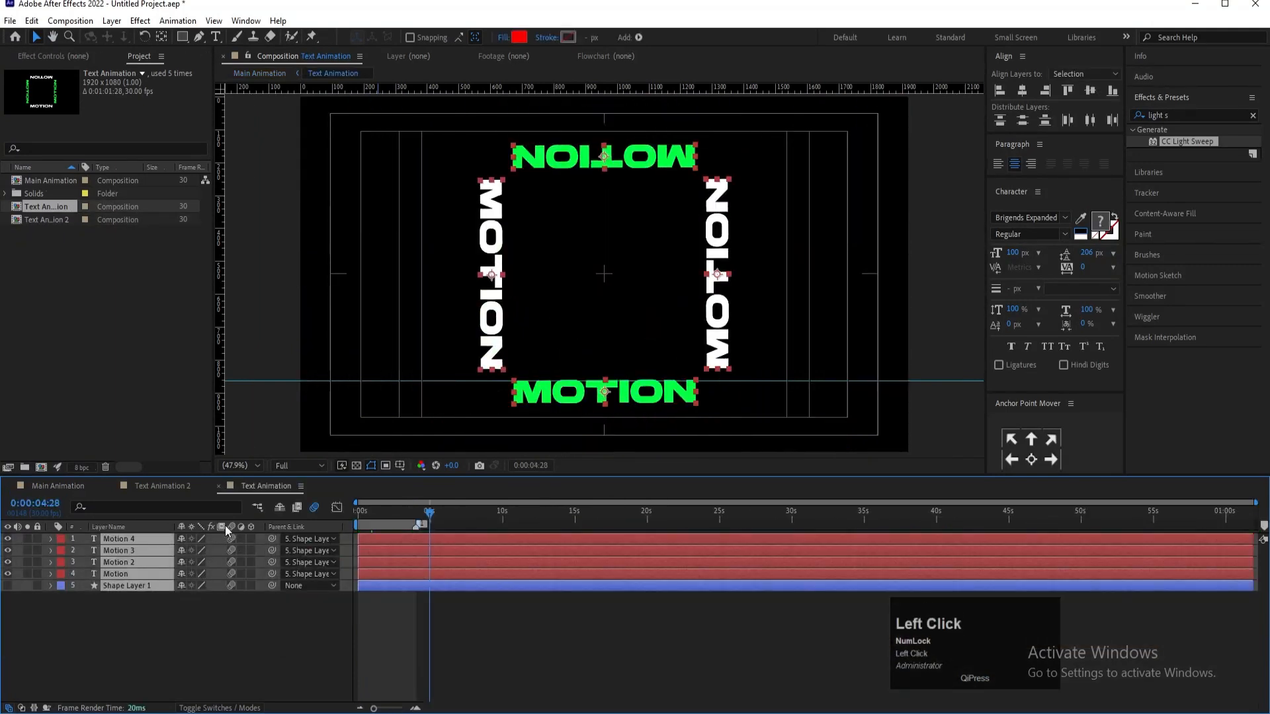
left_click(188, 491)
key("ctrl+a")
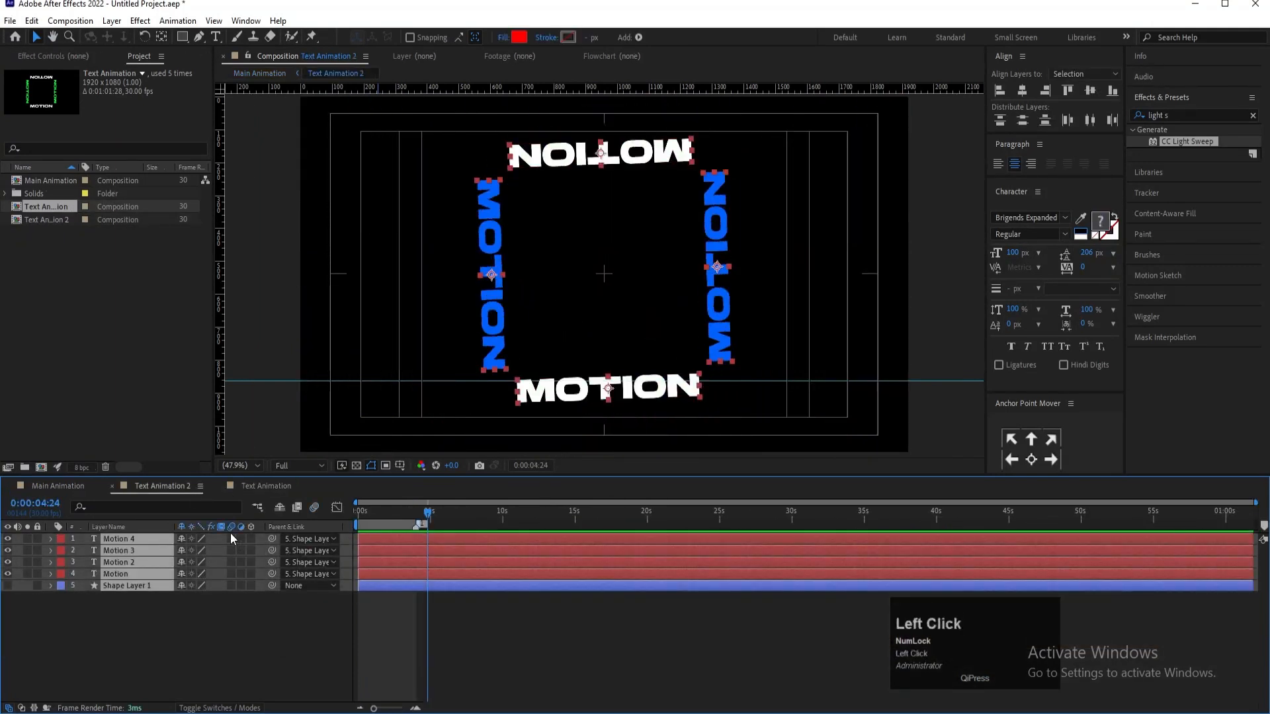
Play back Main Animation from the first frame to check the motion blur on the rolling texts
left_click(65, 487)
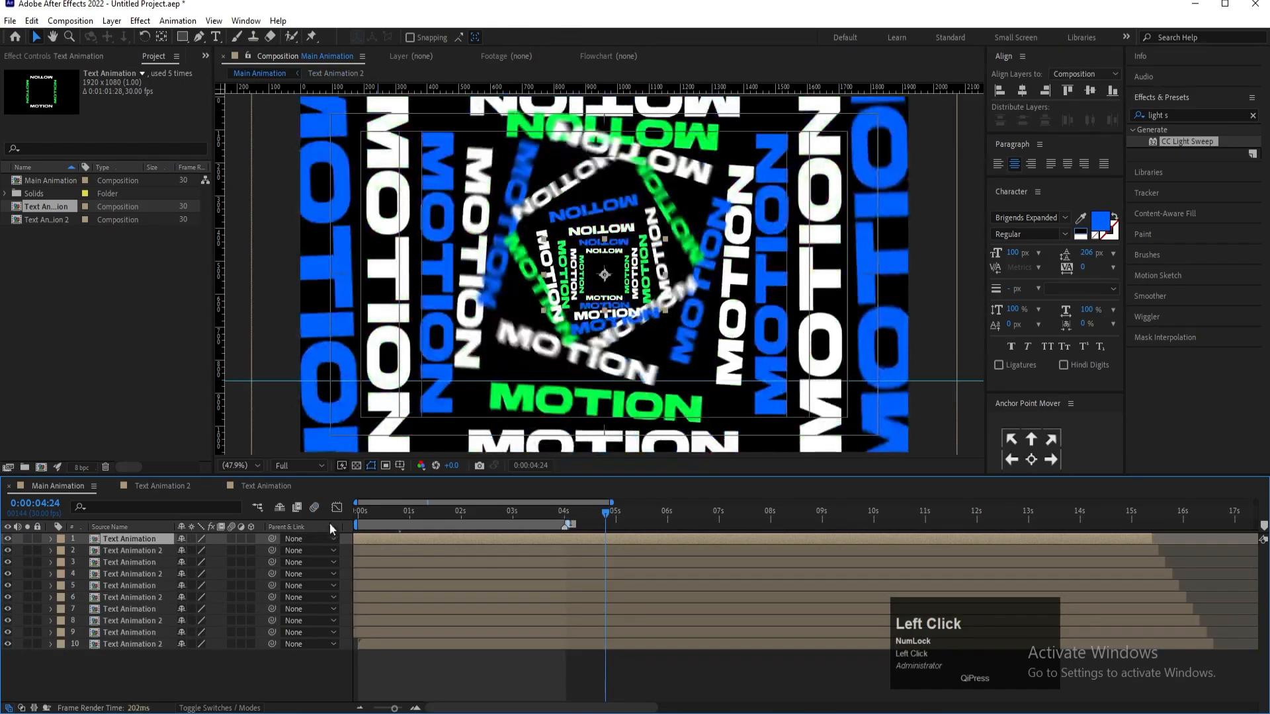
key("space")
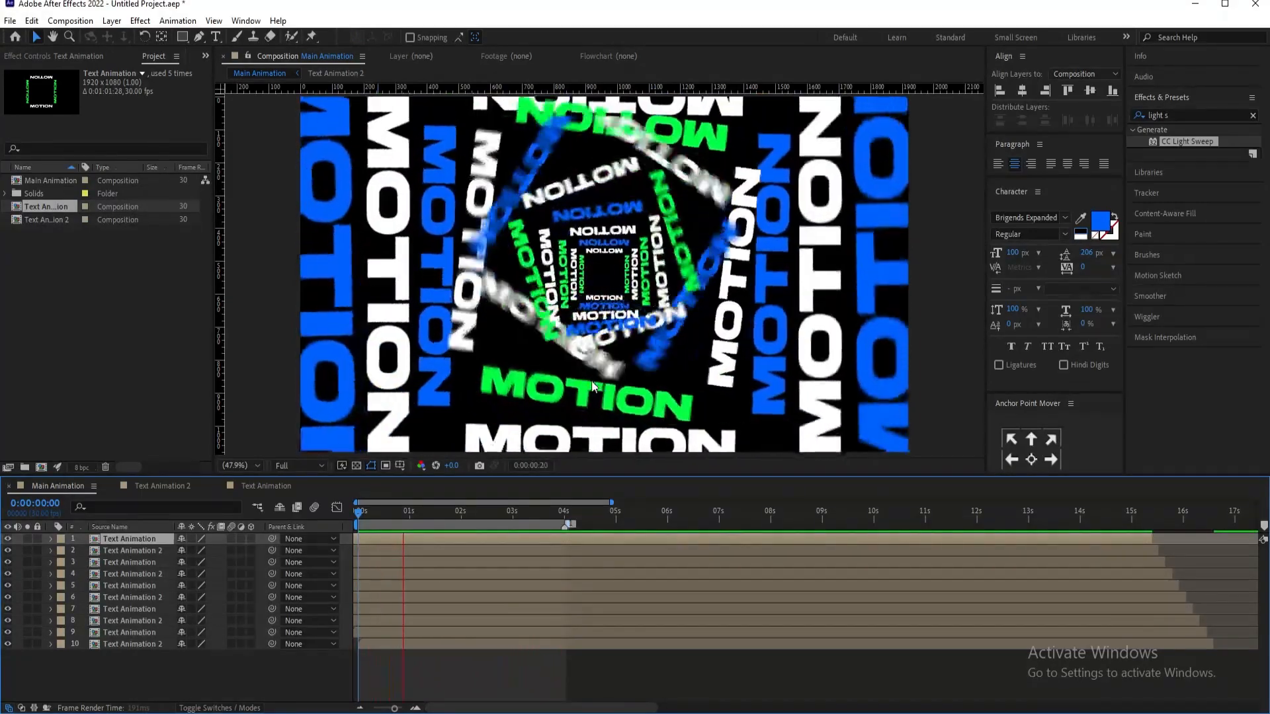
key("space")
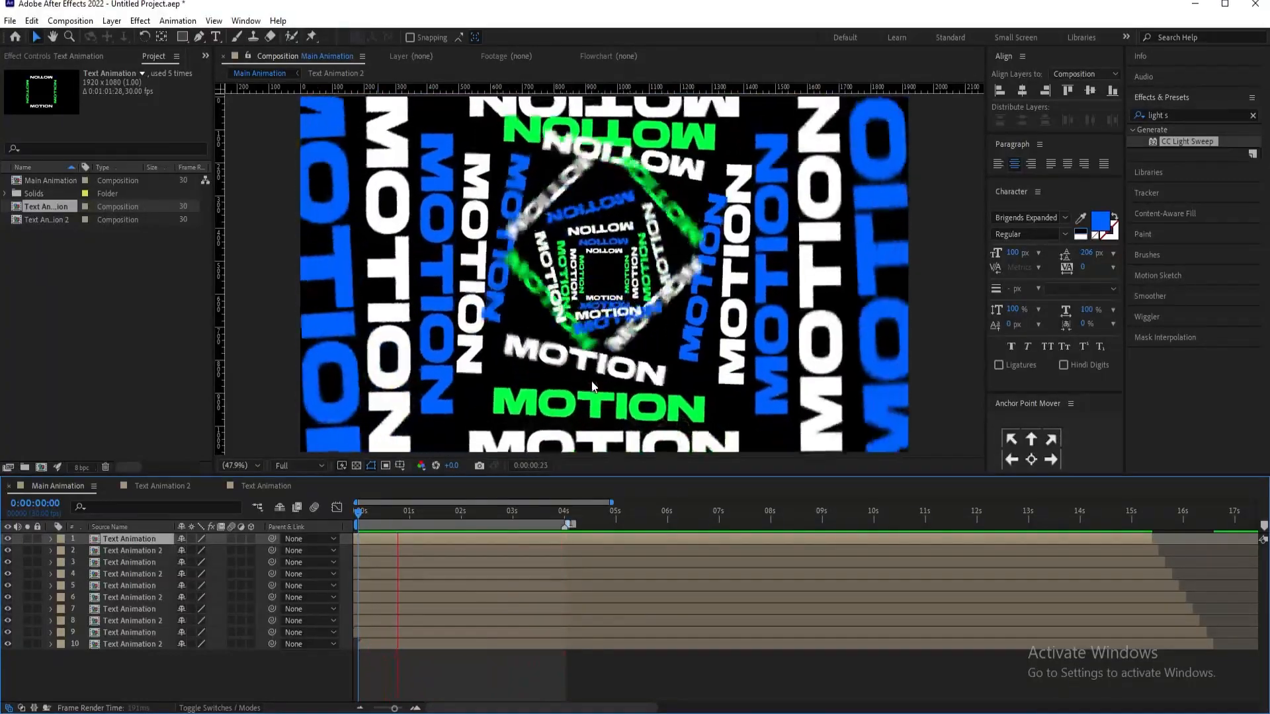
key("space")
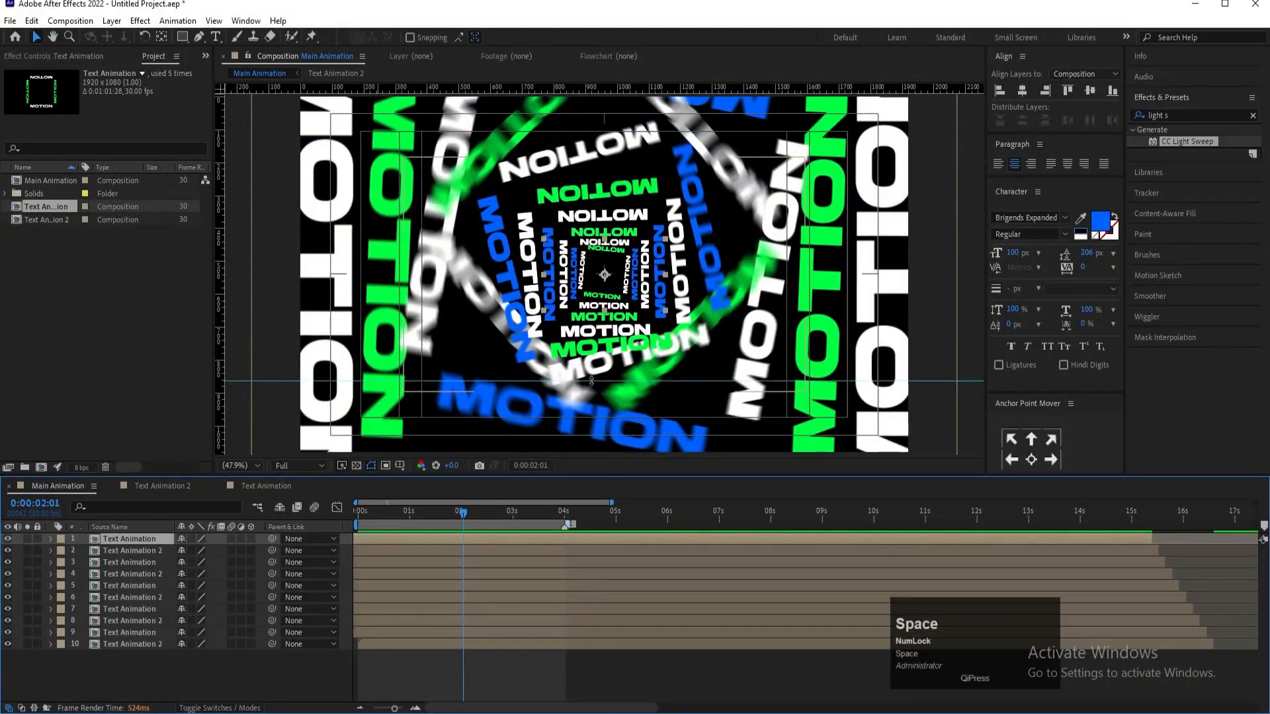